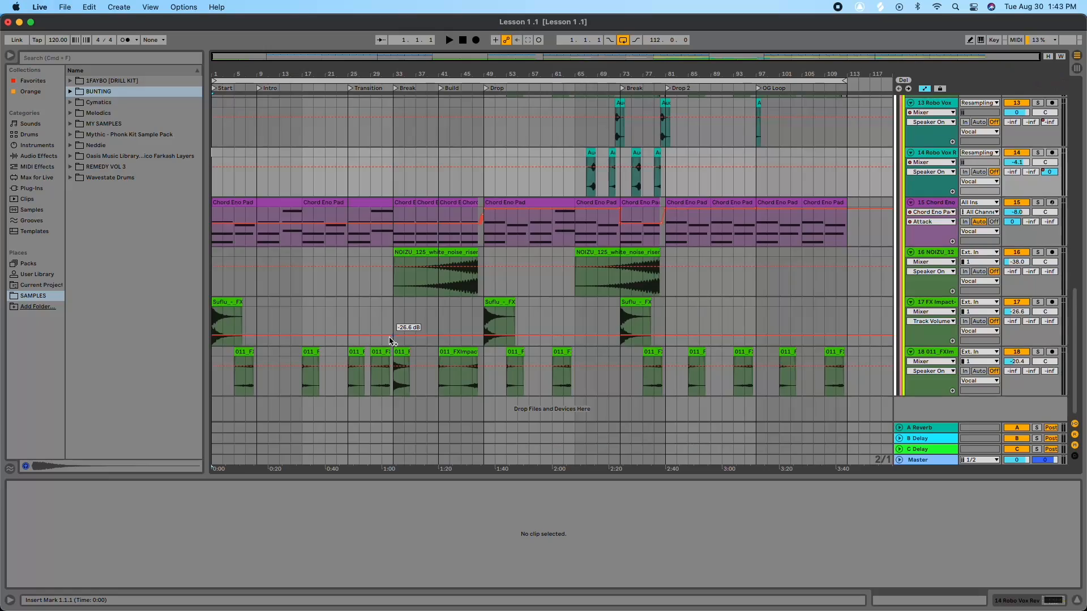
# Step: Scroll through the arrangement's tracks to review the project's layout
pyautogui.scroll(10, 393, 336)
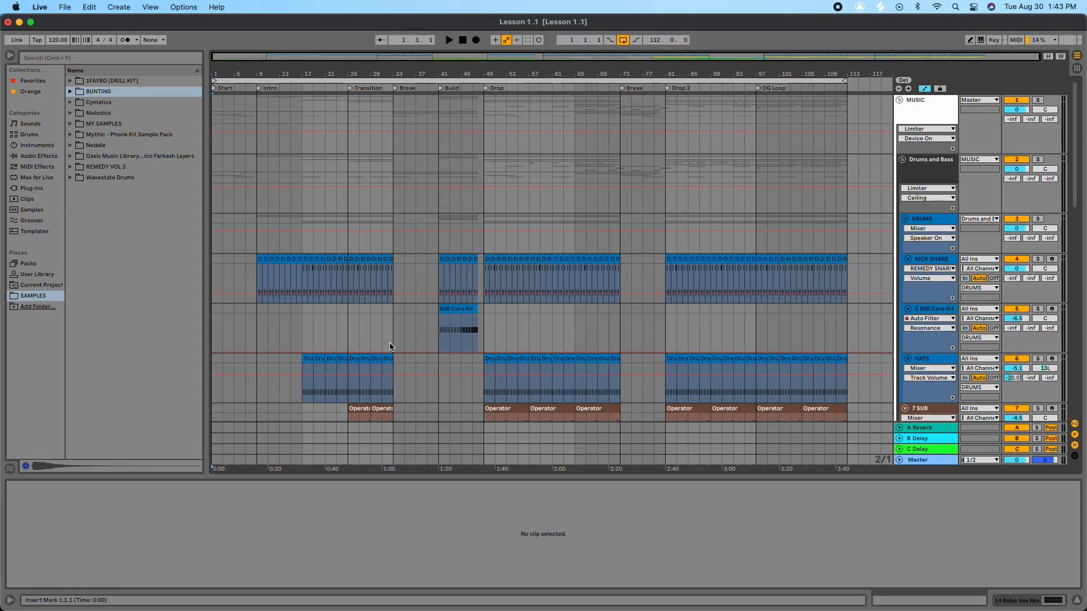
pyautogui.scroll(-5, 392, 342)
pyautogui.scroll(-7, 412, 350)
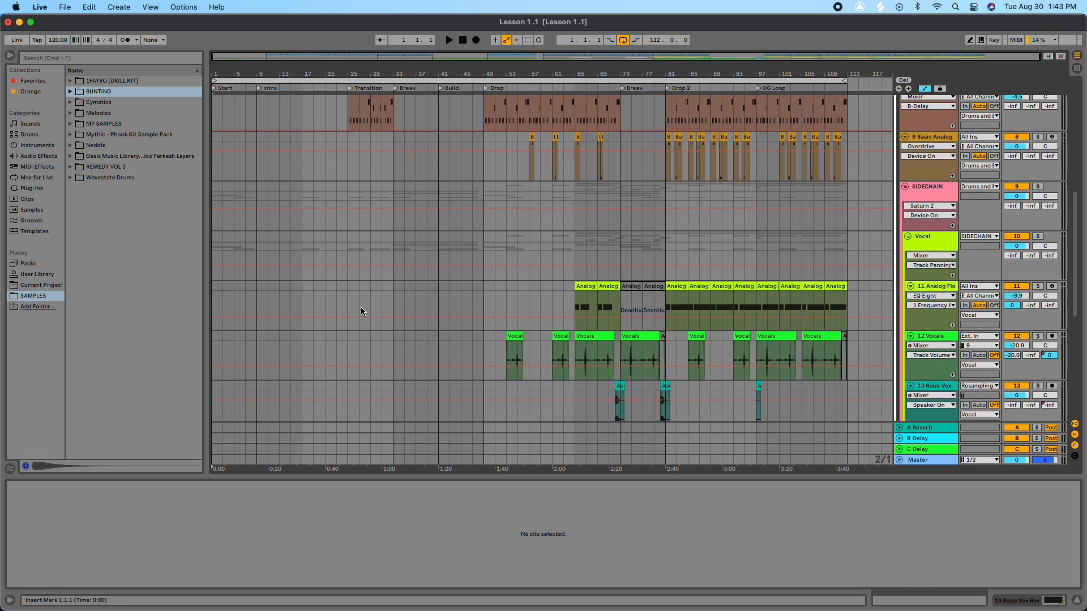
pyautogui.scroll(-6, 475, 413)
pyautogui.scroll(-4, 395, 412)
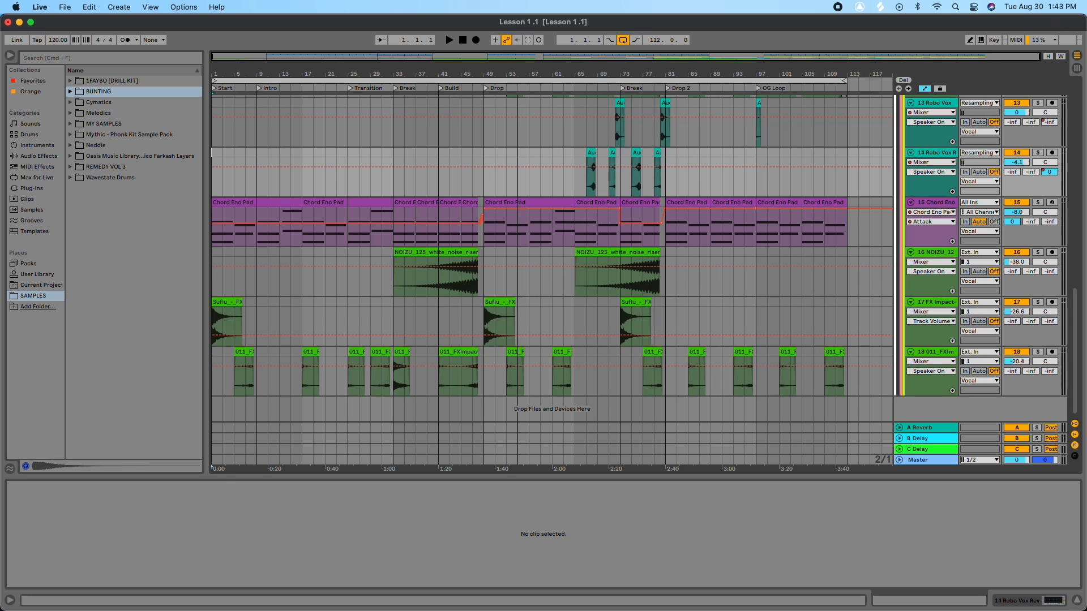
pyautogui.scroll(5, 522, 170)
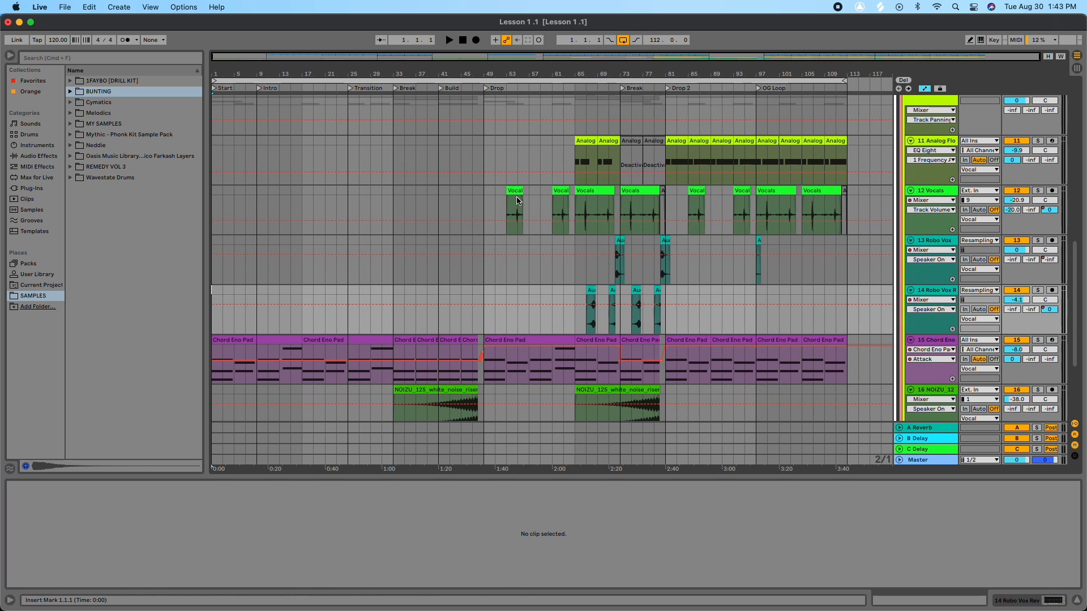
pyautogui.scroll(-1, 935, 298)
pyautogui.scroll(-5, 935, 298)
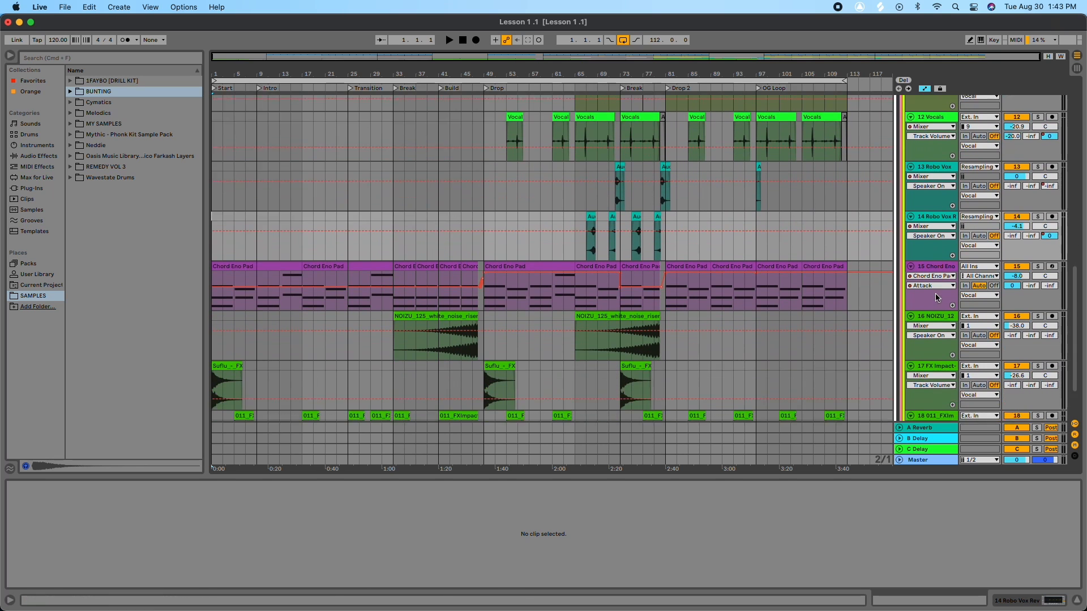
pyautogui.scroll(2, 935, 295)
# Step: Insert a new MIDI track and load the Operator instrument onto it
pyautogui.press('cmd+r')
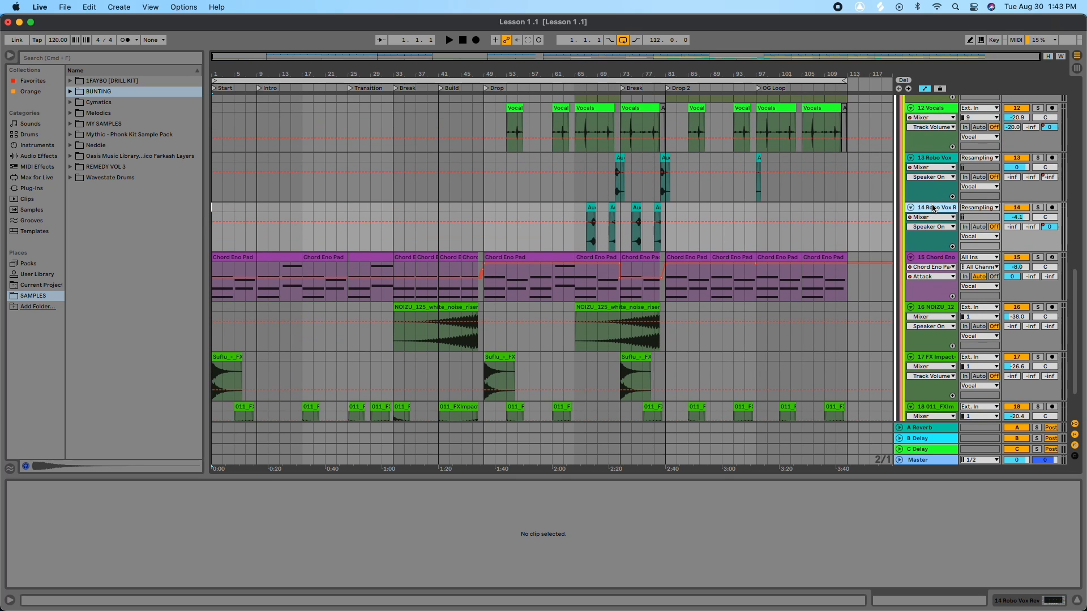
pyautogui.press('super+shift+t')
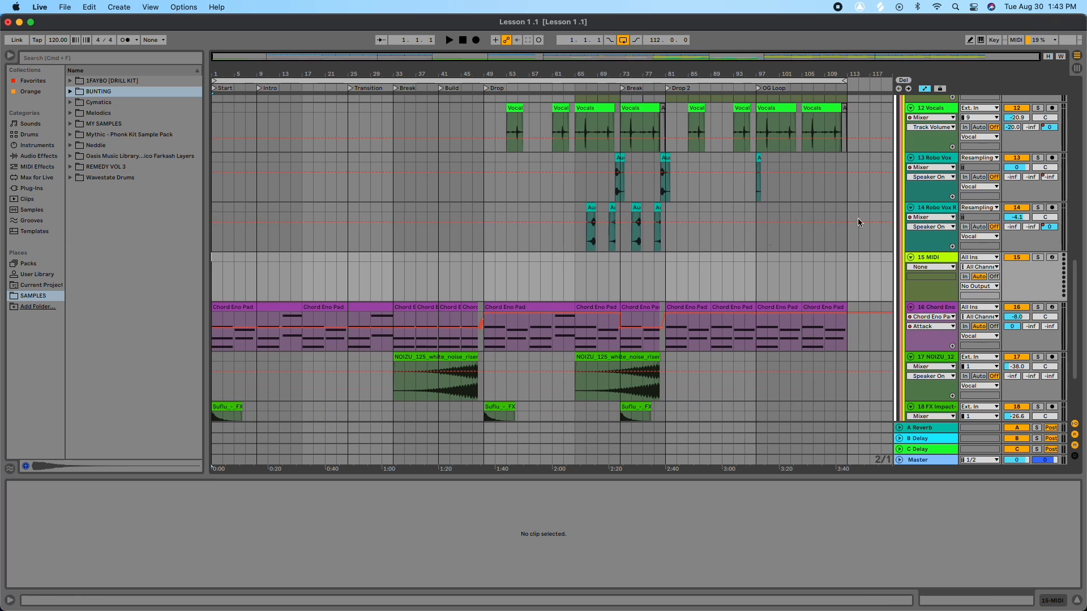
pyautogui.click(37, 145)
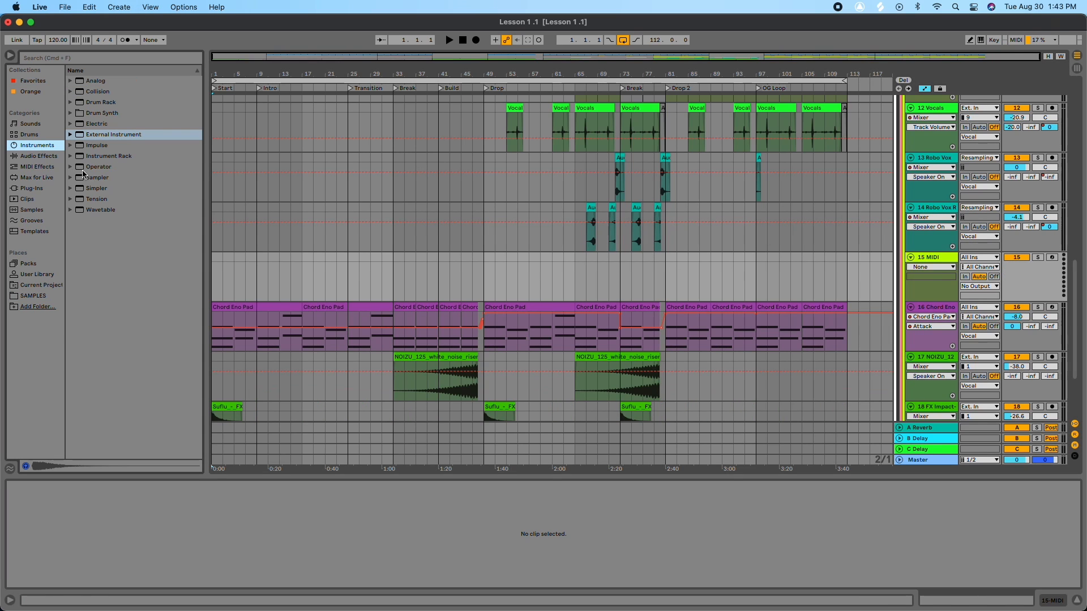
pyautogui.moveTo(86, 170); pyautogui.dragTo(943, 261)
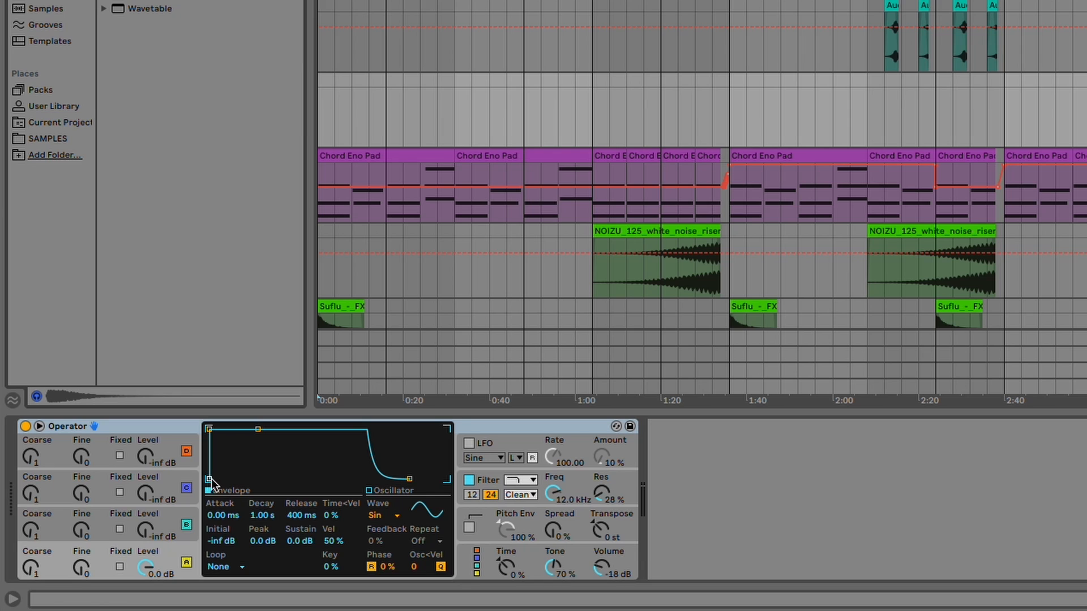
# Step: Raise the envelope attack to 1.28 s and return it to 0.00 ms
pyautogui.moveTo(222, 516); pyautogui.dragTo(222, 464)
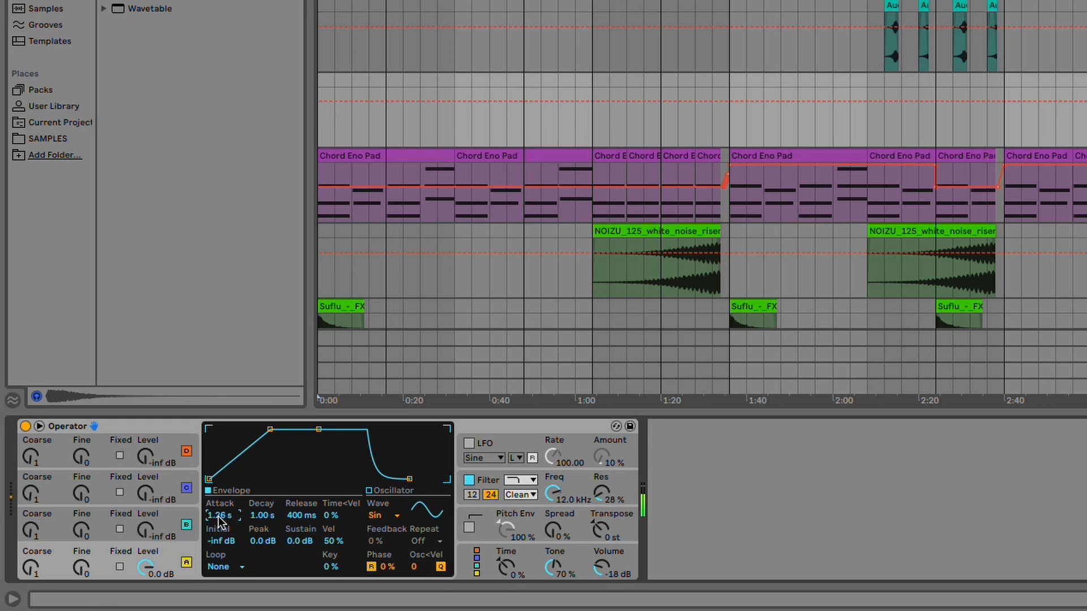
pyautogui.moveTo(220, 515); pyautogui.dragTo(220, 532)
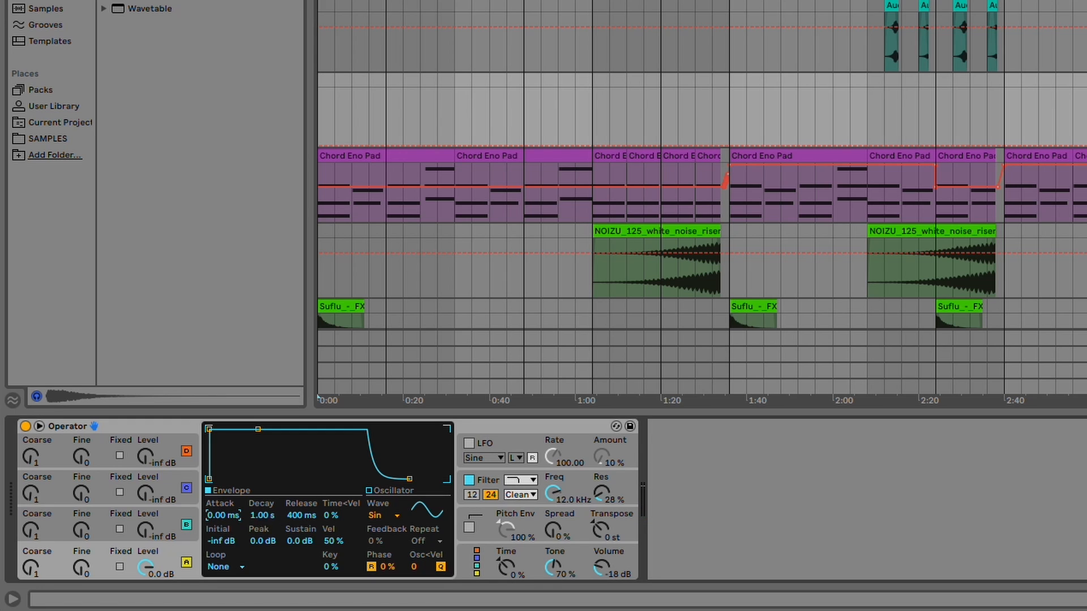
# Step: Set the envelope's decay to 60.0 s and its release to 104 ms
pyautogui.moveTo(271, 518); pyautogui.dragTo(300, 529)
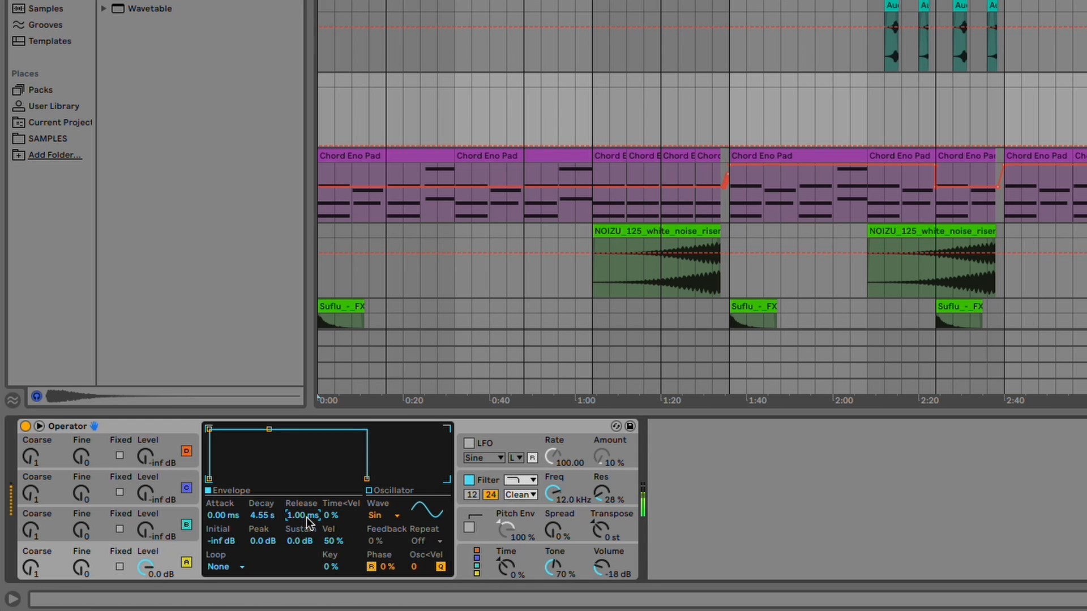
pyautogui.moveTo(307, 521); pyautogui.dragTo(307, 460)
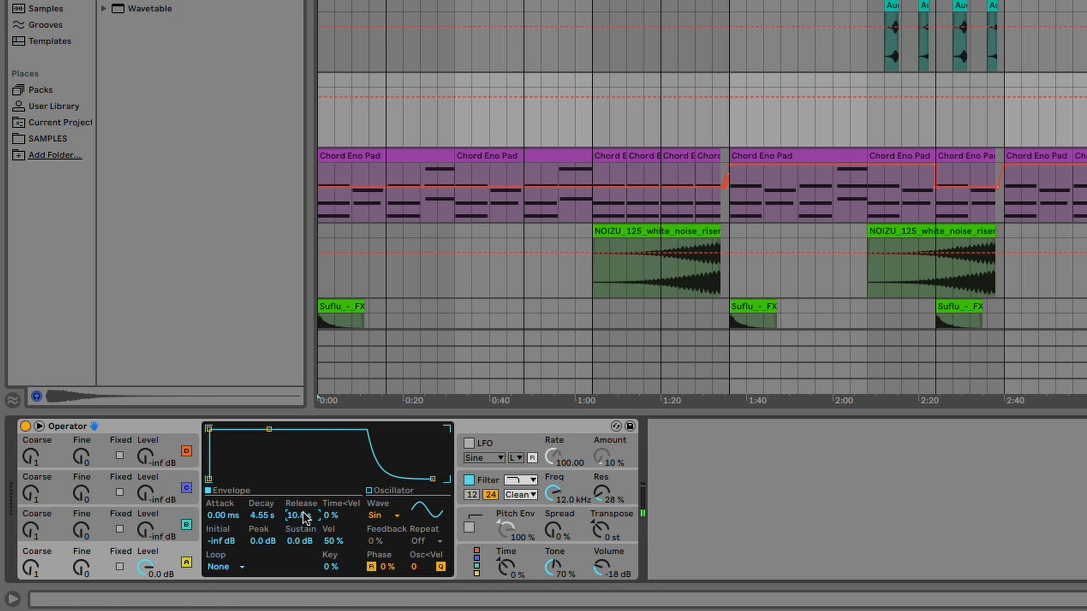
pyautogui.moveTo(297, 514); pyautogui.dragTo(297, 568)
pyautogui.moveTo(261, 515); pyautogui.dragTo(290, 549)
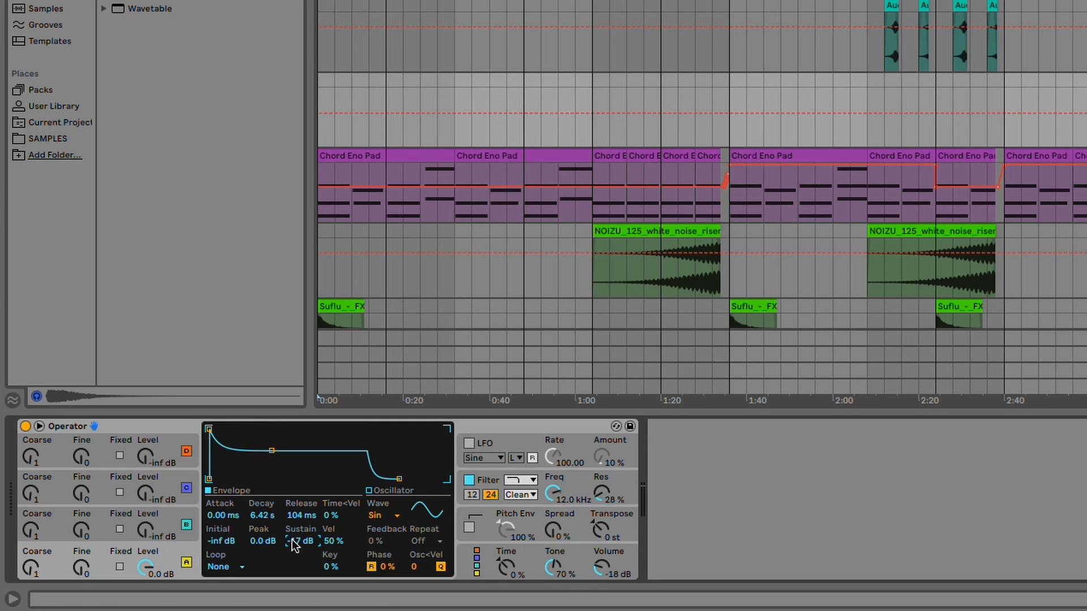
pyautogui.moveTo(264, 515); pyautogui.dragTo(264, 492)
# Step: Sweep the envelope sustain down and back to 0.0 dB, and set the peak level to -0.7 dB
pyautogui.moveTo(300, 541)
pyautogui.mouseDown()
pyautogui.moveTo(300, 551)
pyautogui.moveTo(300, 541)
pyautogui.mouseUp()
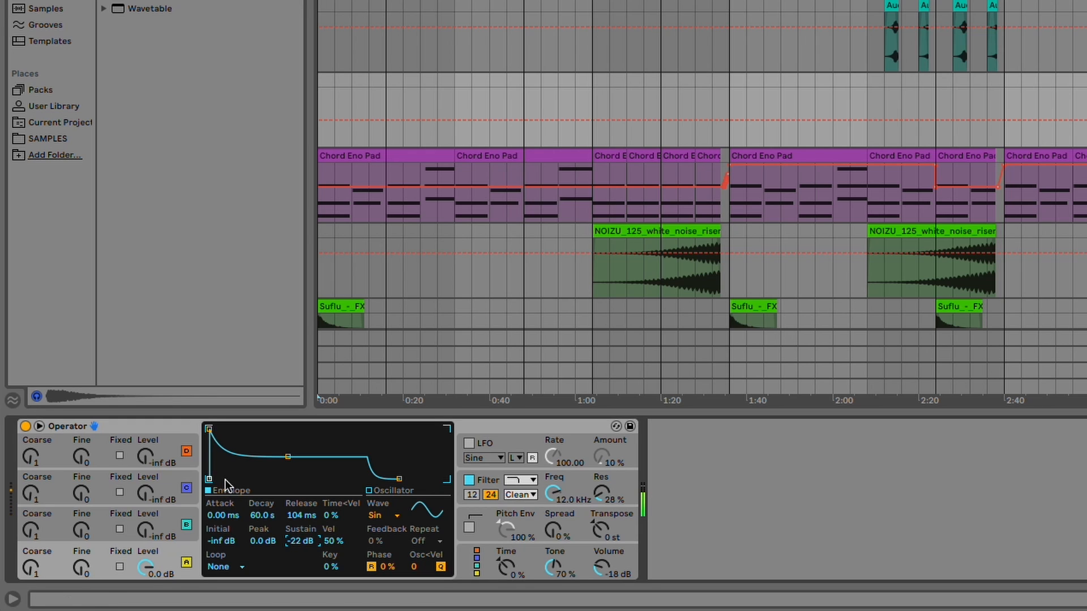
pyautogui.moveTo(290, 536); pyautogui.dragTo(291, 600)
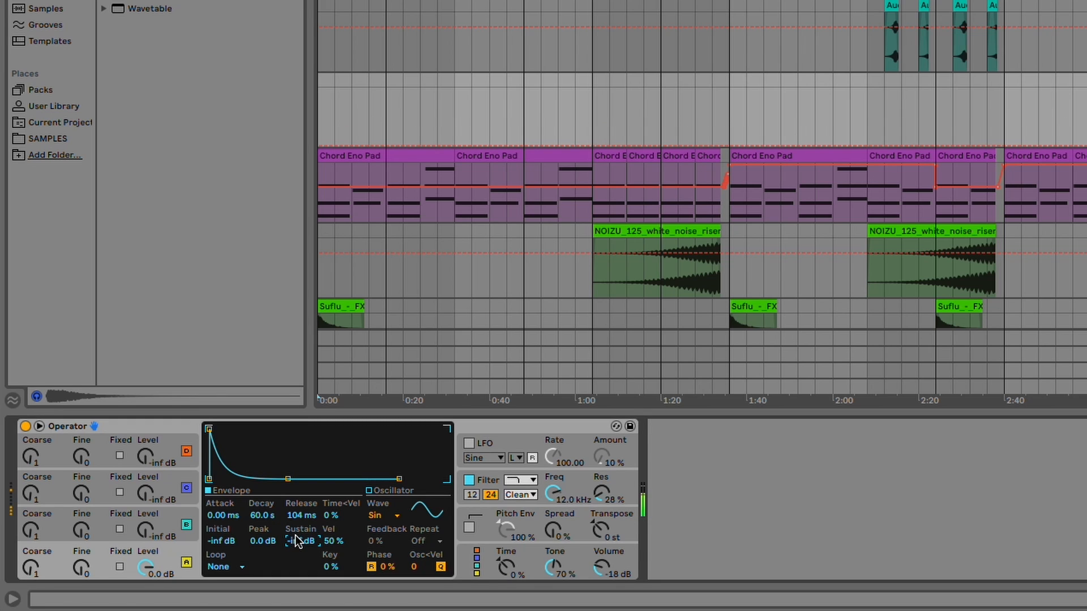
pyautogui.moveTo(297, 536); pyautogui.dragTo(297, 524)
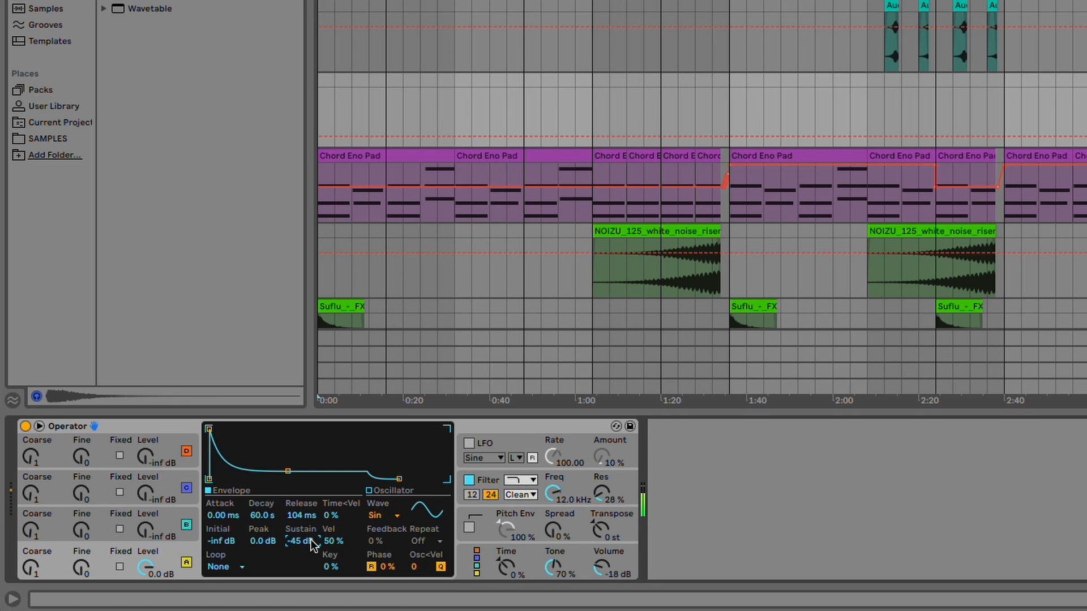
pyautogui.moveTo(310, 539); pyautogui.dragTo(311, 501)
pyautogui.moveTo(290, 539); pyautogui.dragTo(290, 535)
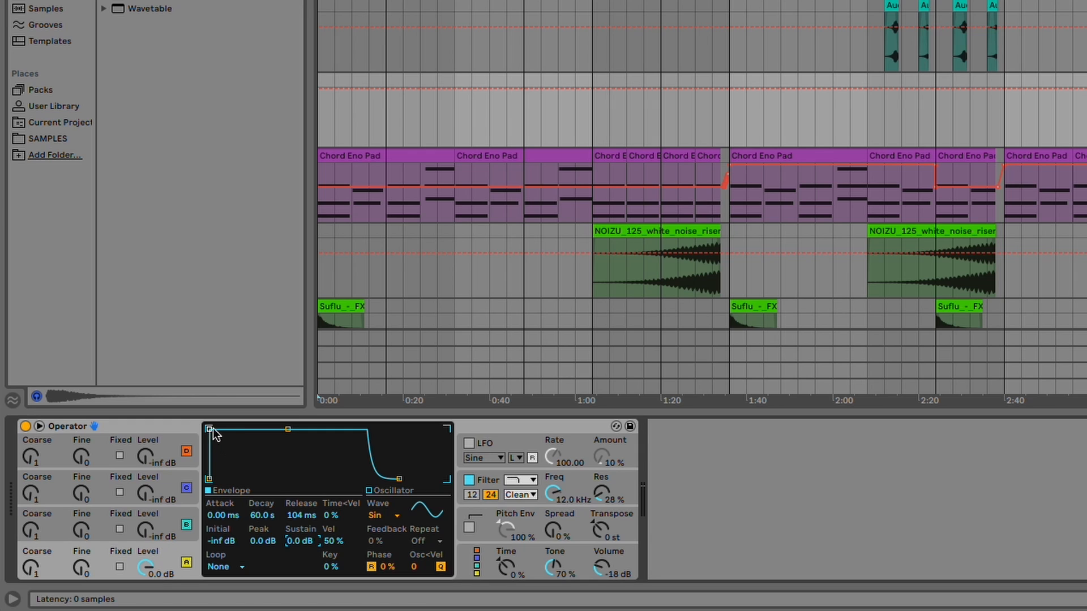
pyautogui.moveTo(209, 430); pyautogui.dragTo(209, 432)
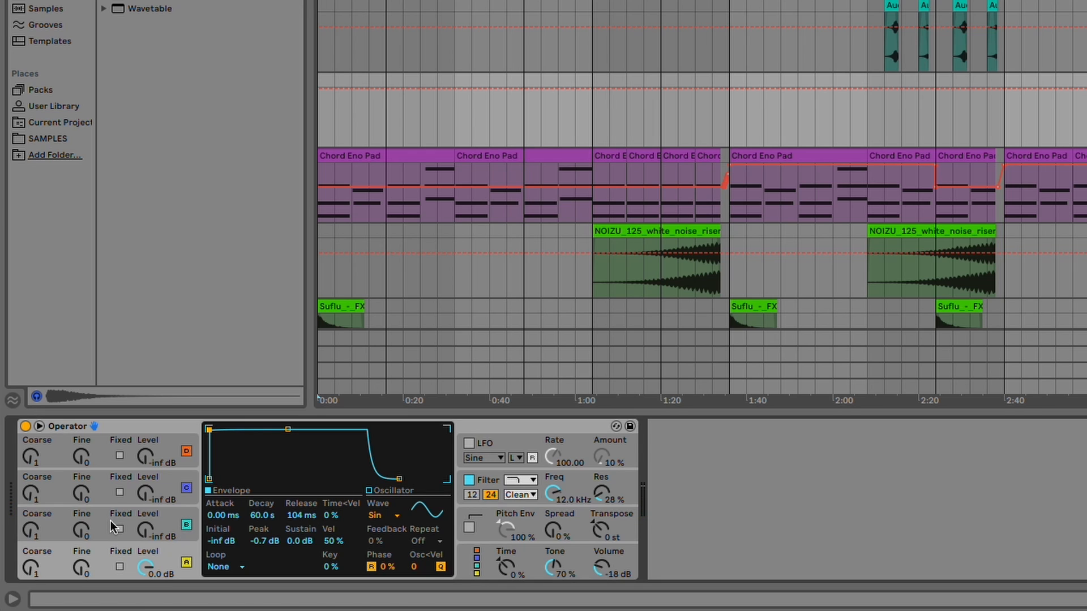
# Step: Select each of Operator's four operators in turn to inspect their envelope settings
pyautogui.click(144, 529)
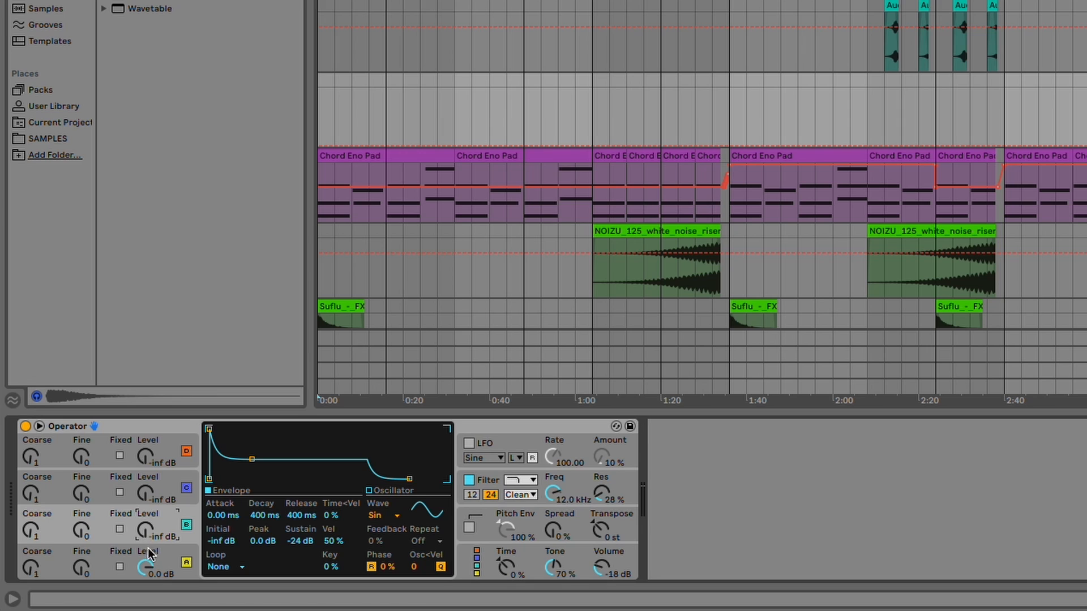
pyautogui.click(164, 554)
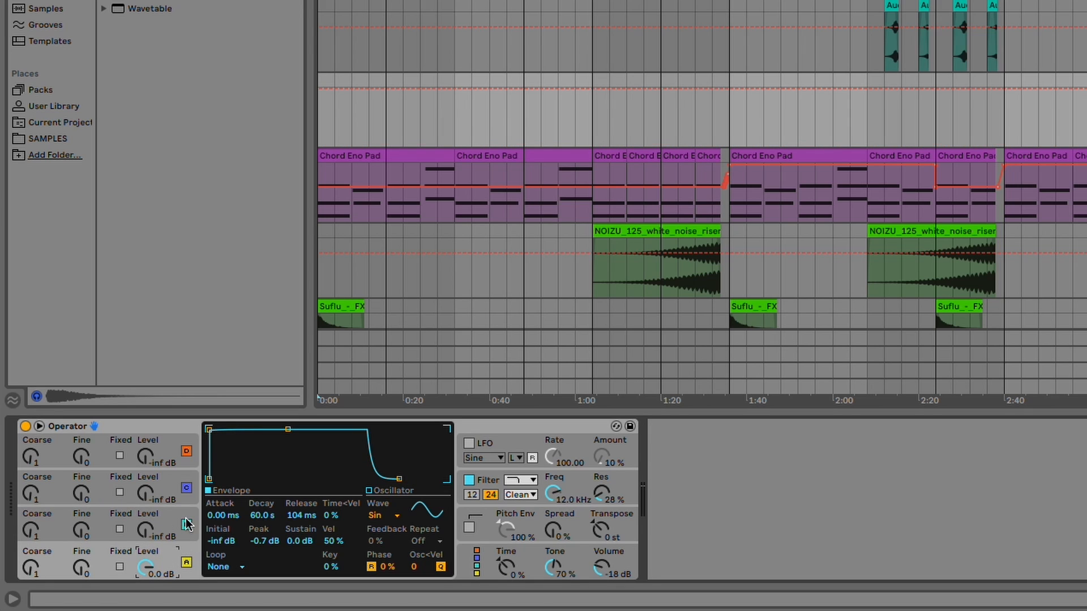
pyautogui.click(170, 518)
pyautogui.click(161, 474)
pyautogui.click(164, 453)
pyautogui.click(168, 516)
pyautogui.click(164, 489)
pyautogui.click(161, 453)
pyautogui.click(171, 571)
pyautogui.click(164, 522)
# Step: Raise operator B's level to -7.3 dB and draw a custom harmonic spectrum for its oscillator
pyautogui.moveTo(144, 533)
pyautogui.mouseDown()
pyautogui.moveTo(144, 501)
pyautogui.moveTo(145, 533)
pyautogui.moveTo(145, 521)
pyautogui.mouseUp()
pyautogui.moveTo(27, 532)
pyautogui.mouseDown()
pyautogui.moveTo(26, 519)
pyautogui.moveTo(26, 534)
pyautogui.mouseUp()
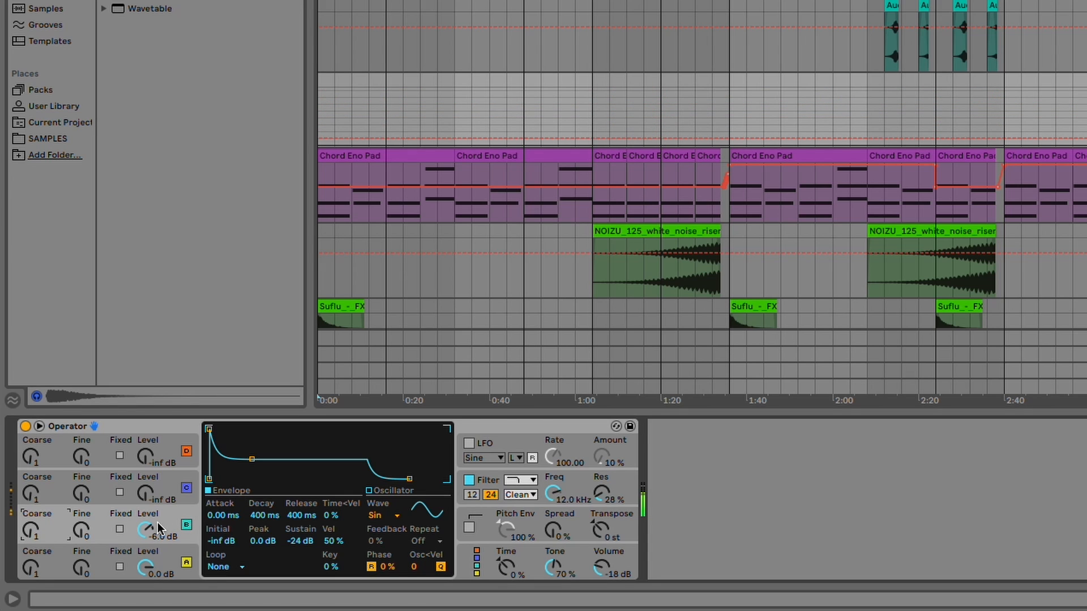
pyautogui.moveTo(146, 531); pyautogui.dragTo(146, 534)
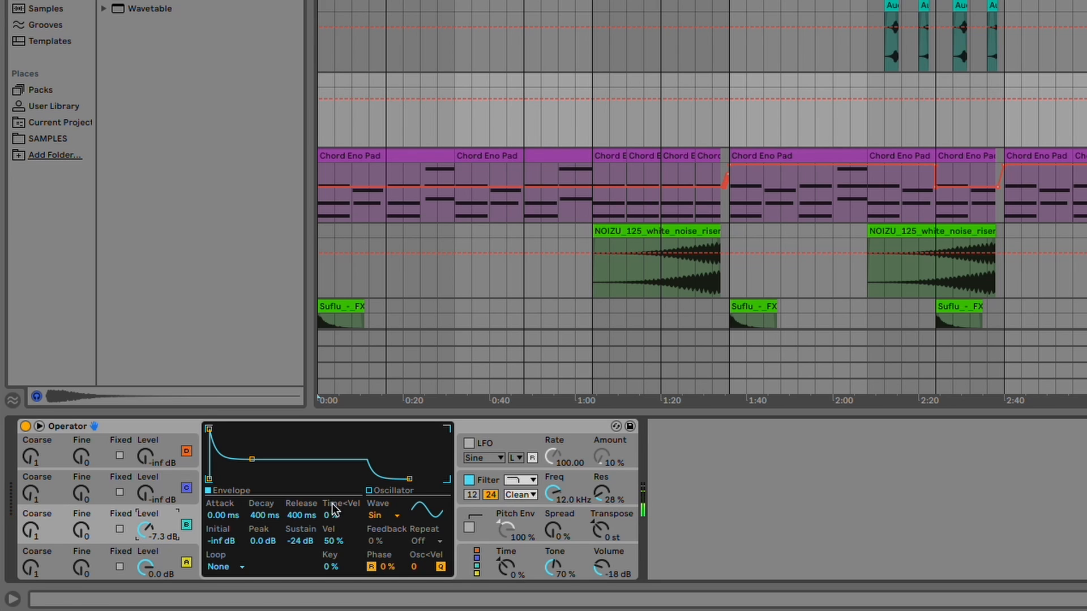
pyautogui.click(369, 491)
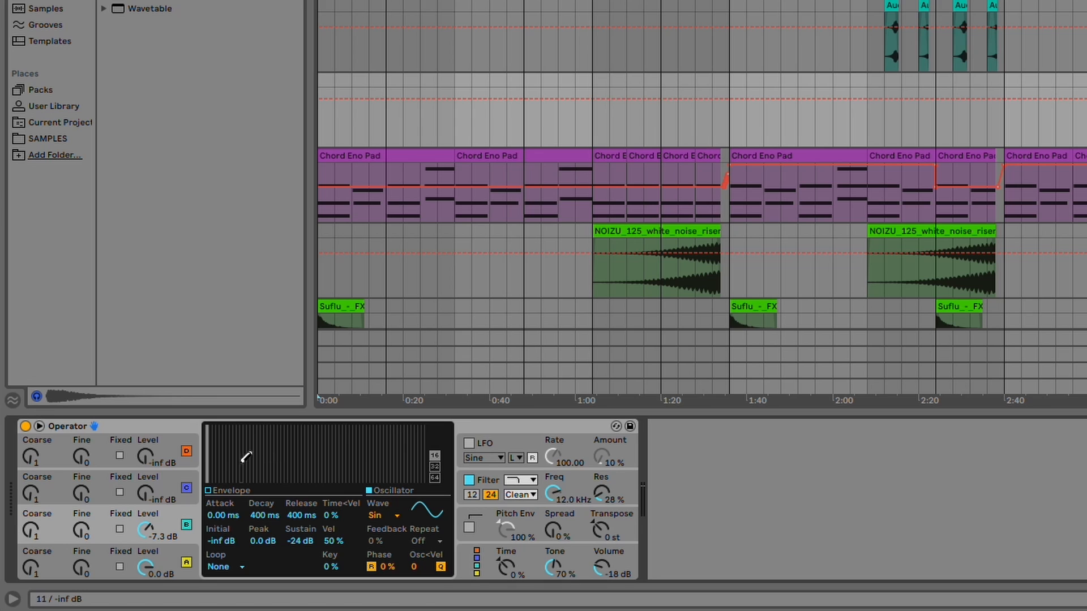
pyautogui.moveTo(213, 471)
pyautogui.mouseDown()
pyautogui.moveTo(257, 456)
pyautogui.moveTo(414, 476)
pyautogui.moveTo(381, 437)
pyautogui.moveTo(325, 439)
pyautogui.moveTo(307, 465)
pyautogui.moveTo(364, 461)
pyautogui.moveTo(374, 451)
pyautogui.moveTo(325, 456)
pyautogui.moveTo(343, 436)
pyautogui.moveTo(381, 449)
pyautogui.moveTo(236, 451)
pyautogui.moveTo(294, 437)
pyautogui.moveTo(251, 476)
pyautogui.moveTo(327, 454)
pyautogui.moveTo(416, 459)
pyautogui.moveTo(351, 442)
pyautogui.moveTo(385, 439)
pyautogui.moveTo(377, 443)
pyautogui.mouseUp()
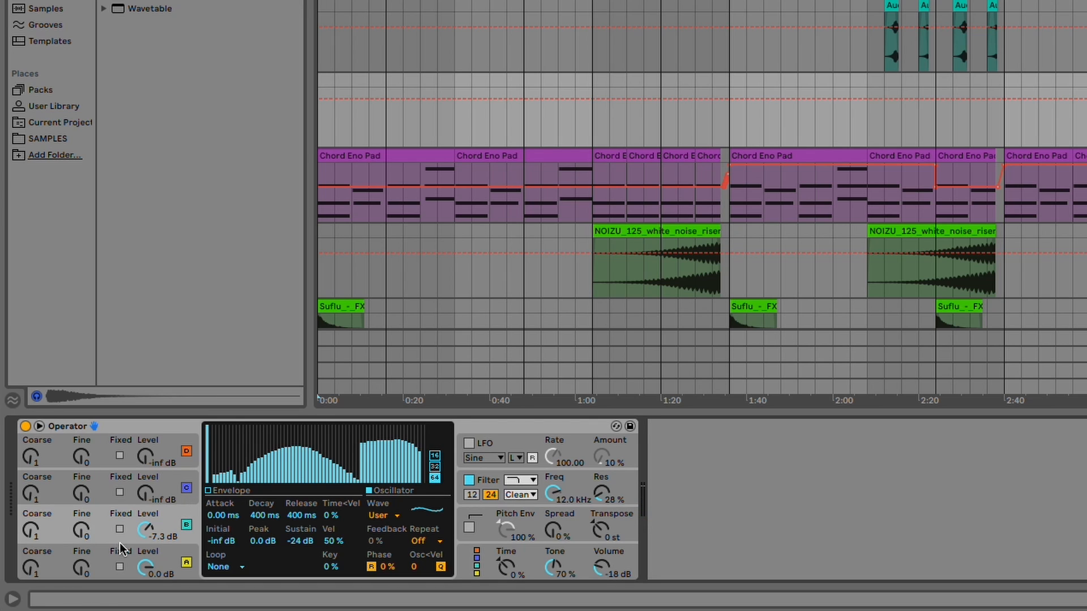
# Step: Adjust operator C's coarse tuning and set its level to -7.3 dB
pyautogui.click(150, 492)
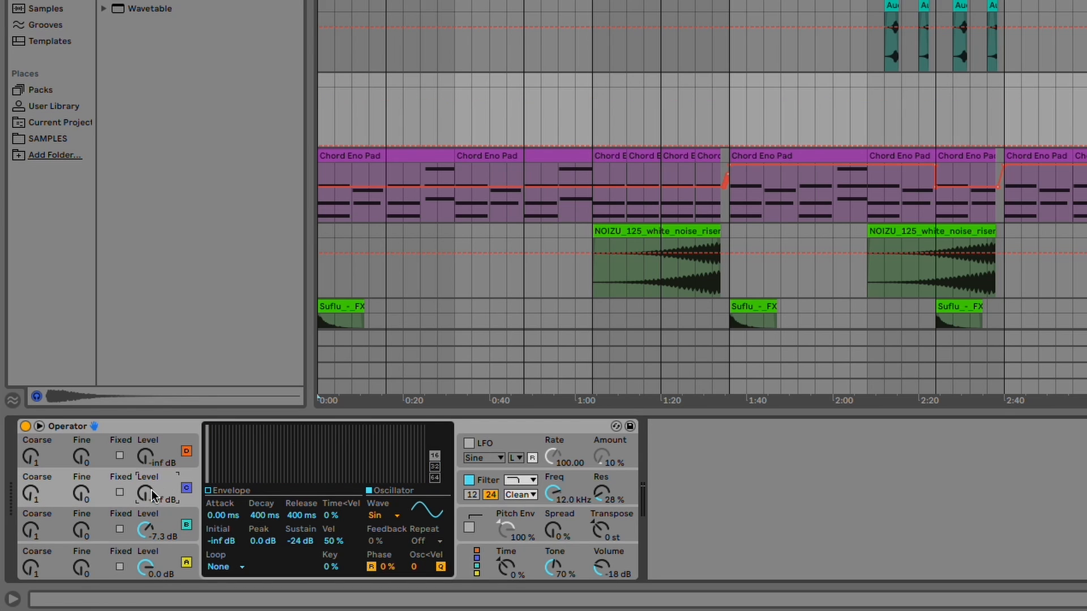
pyautogui.moveTo(150, 491); pyautogui.dragTo(149, 442)
pyautogui.moveTo(146, 492); pyautogui.dragTo(146, 501)
pyautogui.moveTo(148, 498); pyautogui.dragTo(148, 513)
pyautogui.moveTo(30, 493)
pyautogui.mouseDown()
pyautogui.moveTo(30, 478)
pyautogui.moveTo(31, 492)
pyautogui.mouseUp()
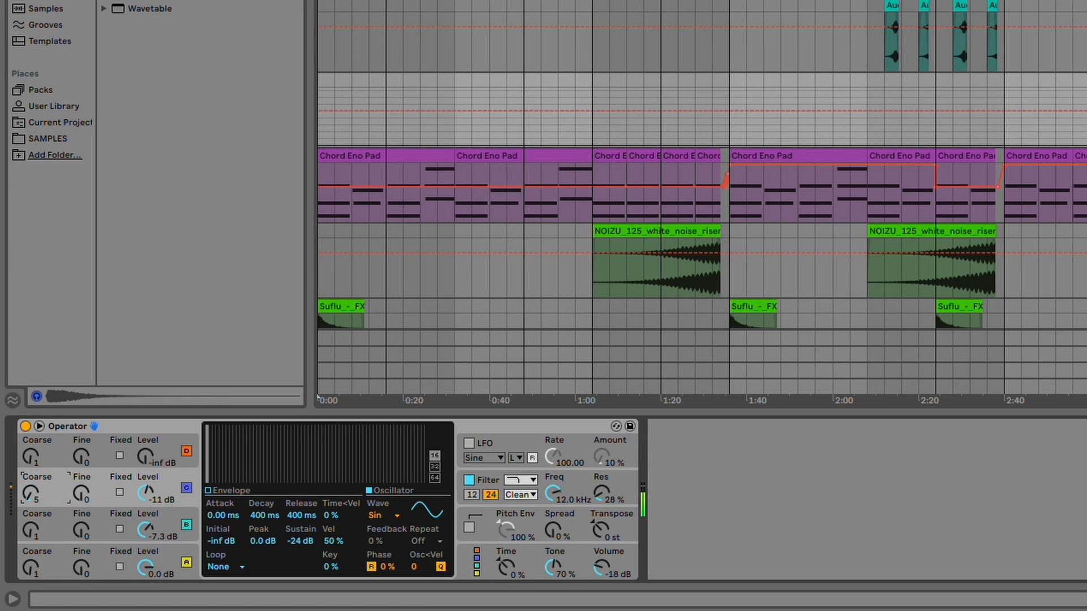
pyautogui.moveTo(148, 498)
pyautogui.mouseDown()
pyautogui.moveTo(148, 481)
pyautogui.moveTo(146, 495)
pyautogui.mouseUp()
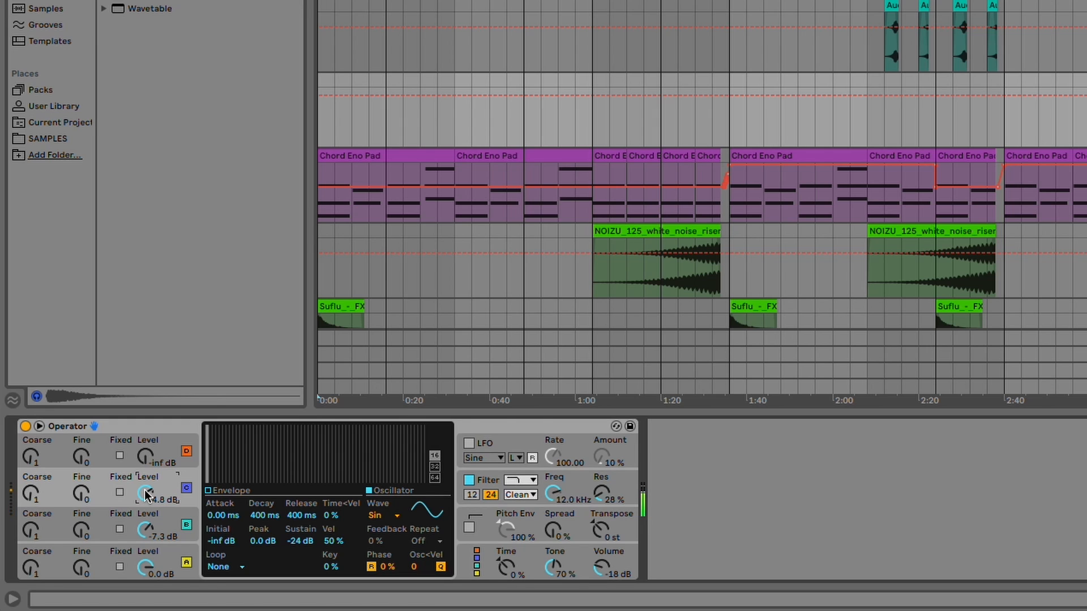
pyautogui.moveTo(145, 496); pyautogui.dragTo(146, 470)
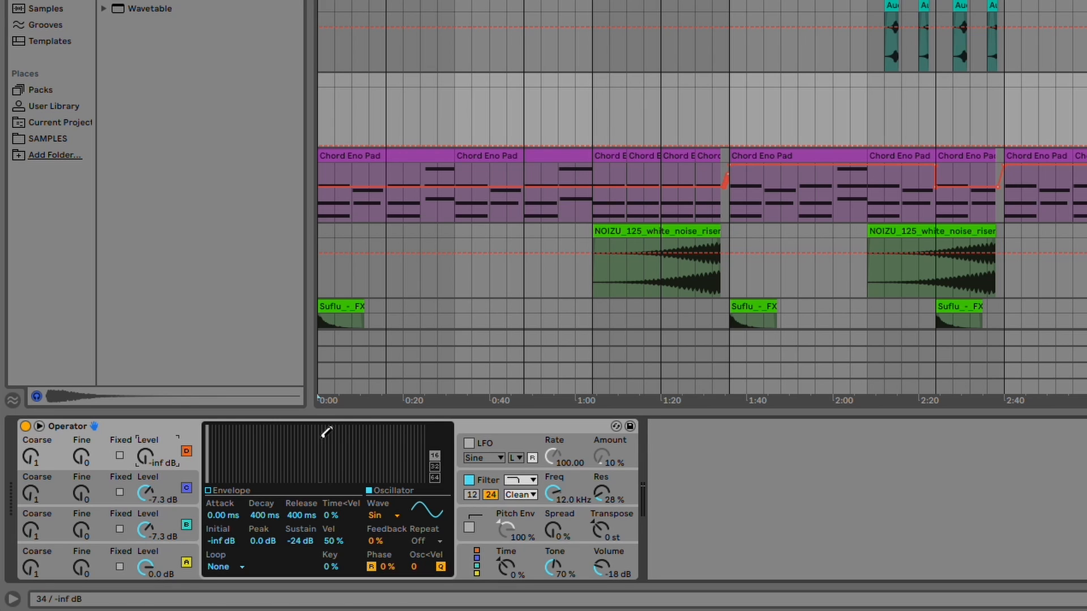
# Step: Enable the LFO and choose the Sine waveform for it
pyautogui.click(492, 442)
pyautogui.click(469, 443)
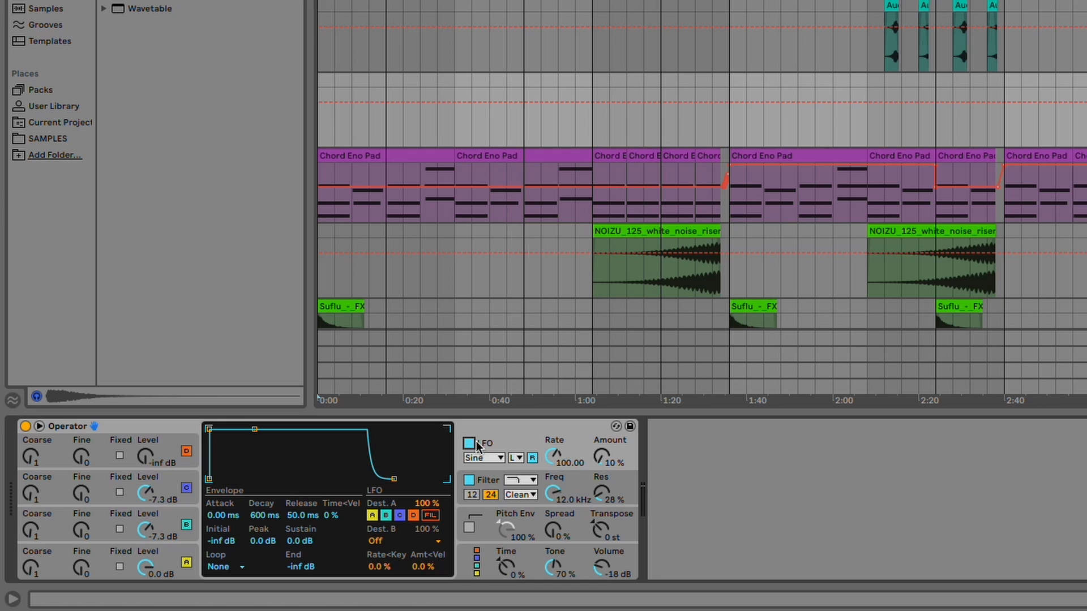
pyautogui.click(477, 460)
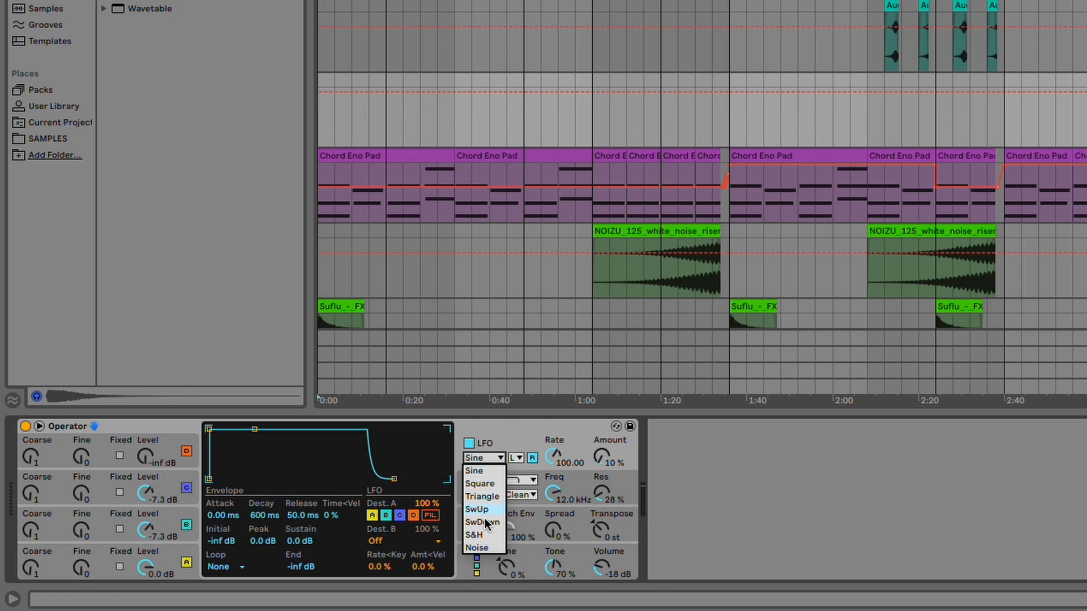
pyautogui.click(480, 467)
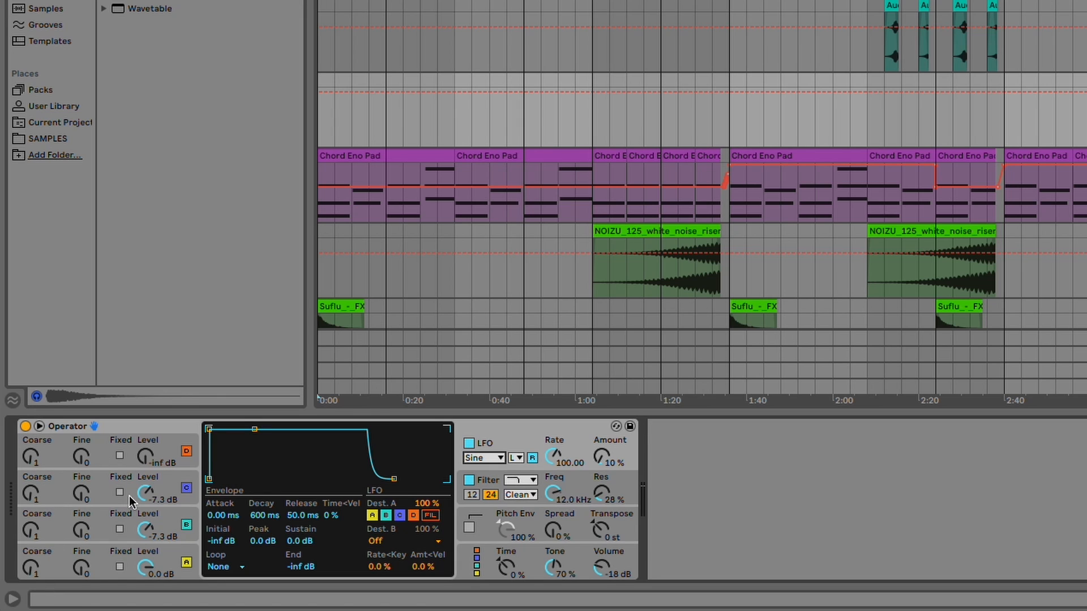
# Step: Set the LFO rate to 70.56 and amount to 33%, and switch the LFO off to compare
pyautogui.moveTo(600, 456); pyautogui.dragTo(554, 481)
pyautogui.click(469, 443)
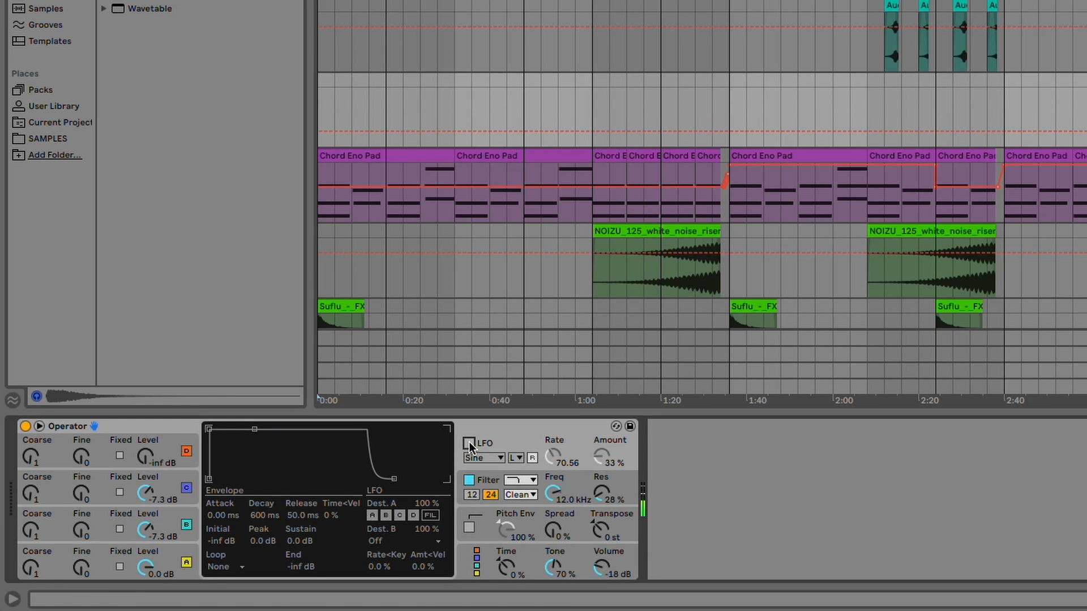
# Step: Set the LFO rate to 50.40 and amount to 100%, toggling the LFO on and off
pyautogui.click(468, 443)
pyautogui.moveTo(554, 456); pyautogui.dragTo(565, 432)
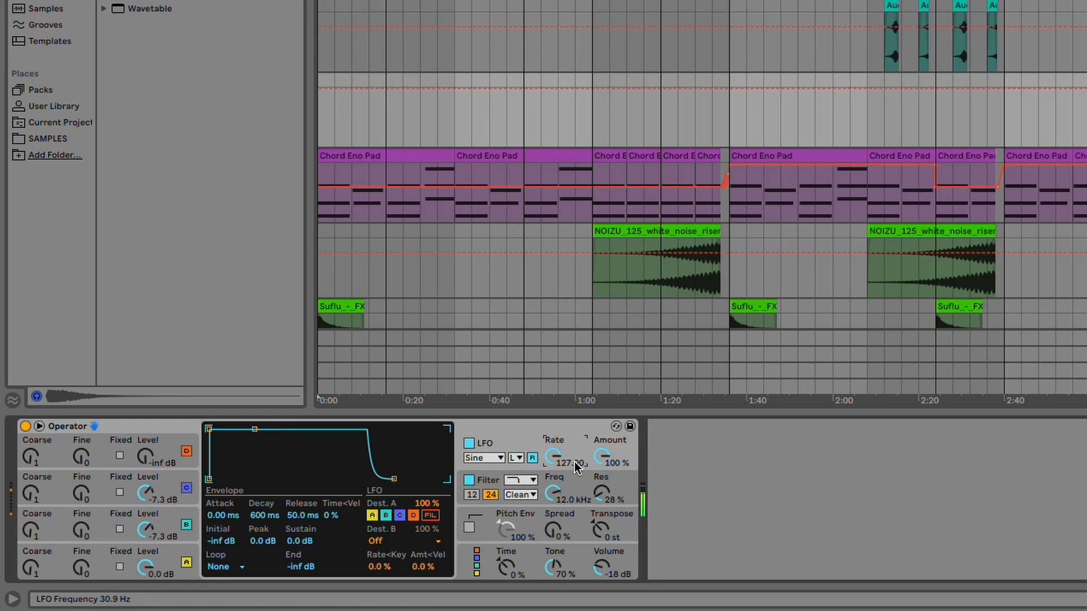
pyautogui.moveTo(552, 455); pyautogui.dragTo(552, 540)
pyautogui.click(469, 443)
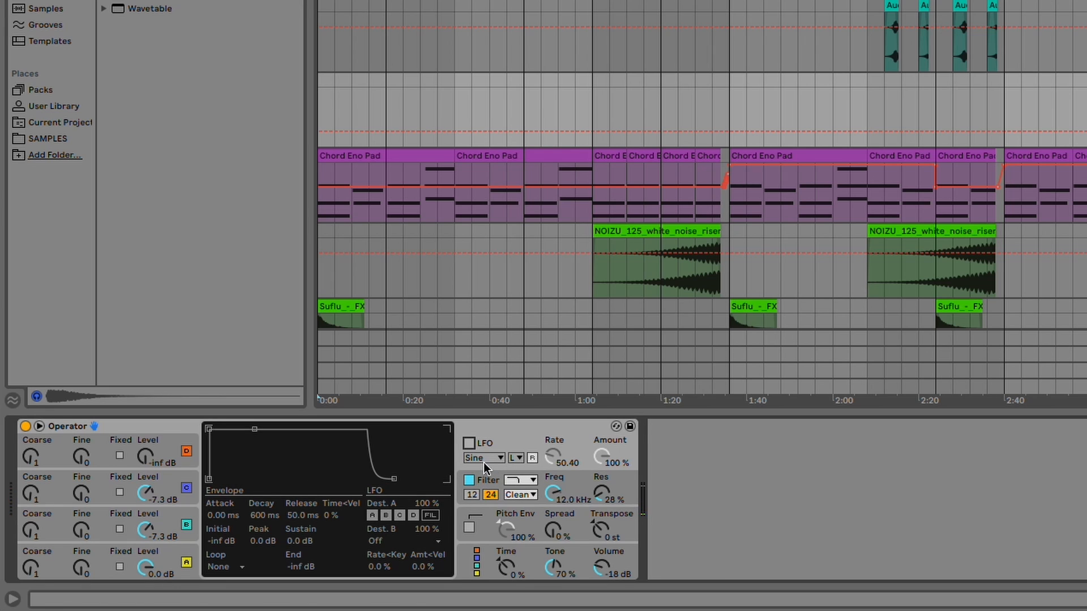
# Step: Switch Operator's filter to a notch type and lower its frequency to 4.22 kHz
pyautogui.moveTo(585, 493)
pyautogui.mouseDown()
pyautogui.moveTo(585, 513)
pyautogui.moveTo(586, 492)
pyautogui.mouseUp()
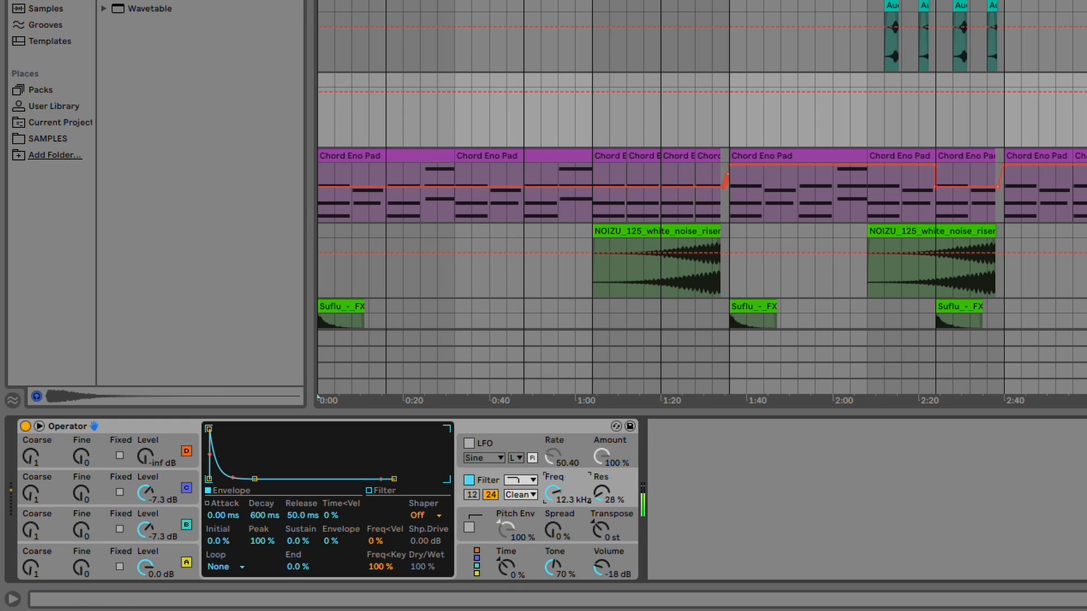
pyautogui.click(520, 481)
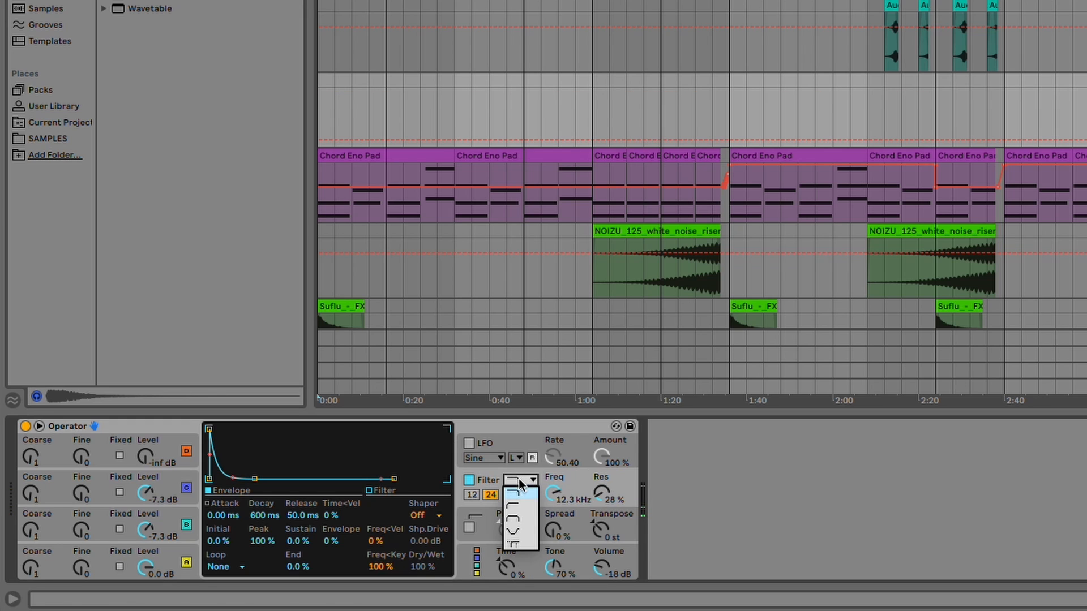
pyautogui.click(517, 531)
pyautogui.moveTo(552, 494)
pyautogui.mouseDown()
pyautogui.moveTo(552, 570)
pyautogui.moveTo(552, 489)
pyautogui.moveTo(552, 512)
pyautogui.mouseUp()
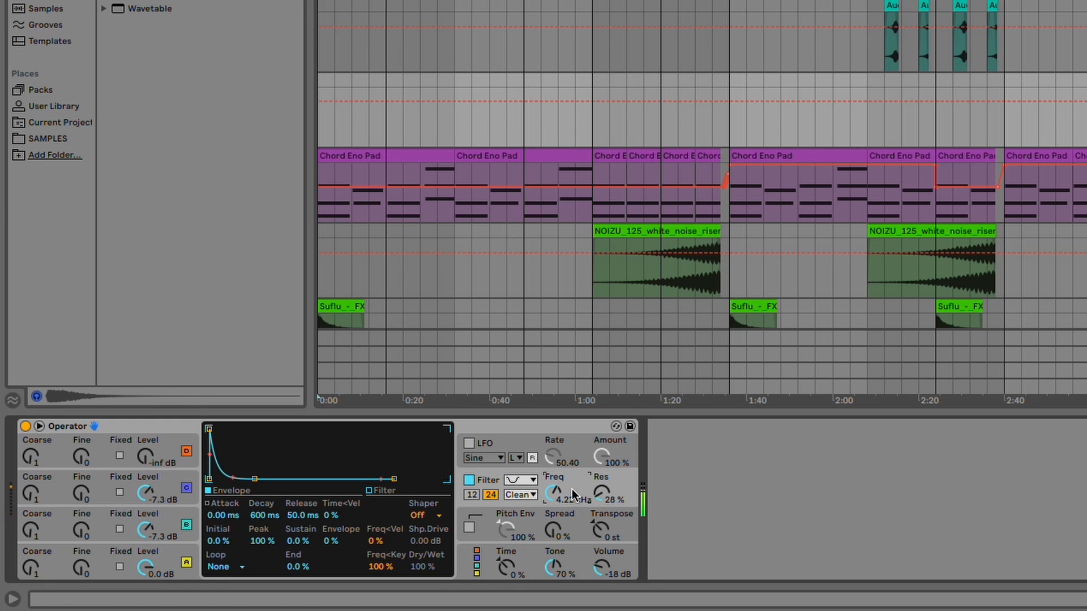
# Step: Set the filter to a 12 dB lowpass and raise its frequency to 12.3 kHz
pyautogui.click(472, 495)
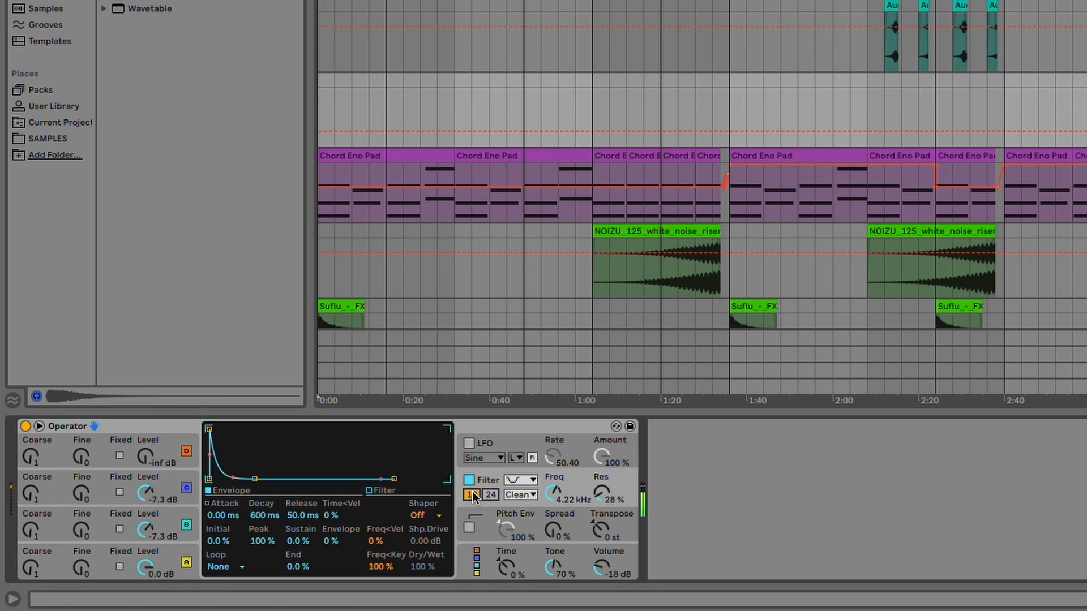
pyautogui.click(519, 480)
pyautogui.click(525, 498)
pyautogui.moveTo(554, 494); pyautogui.dragTo(553, 453)
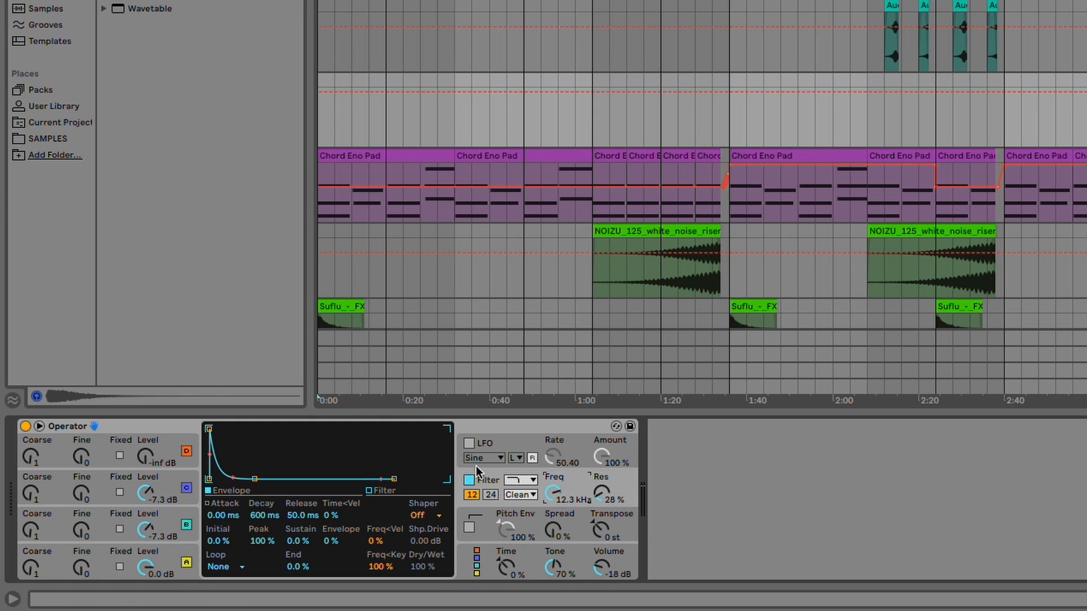
# Step: Enable the pitch envelope and raise its peak to +44 st
pyautogui.click(476, 528)
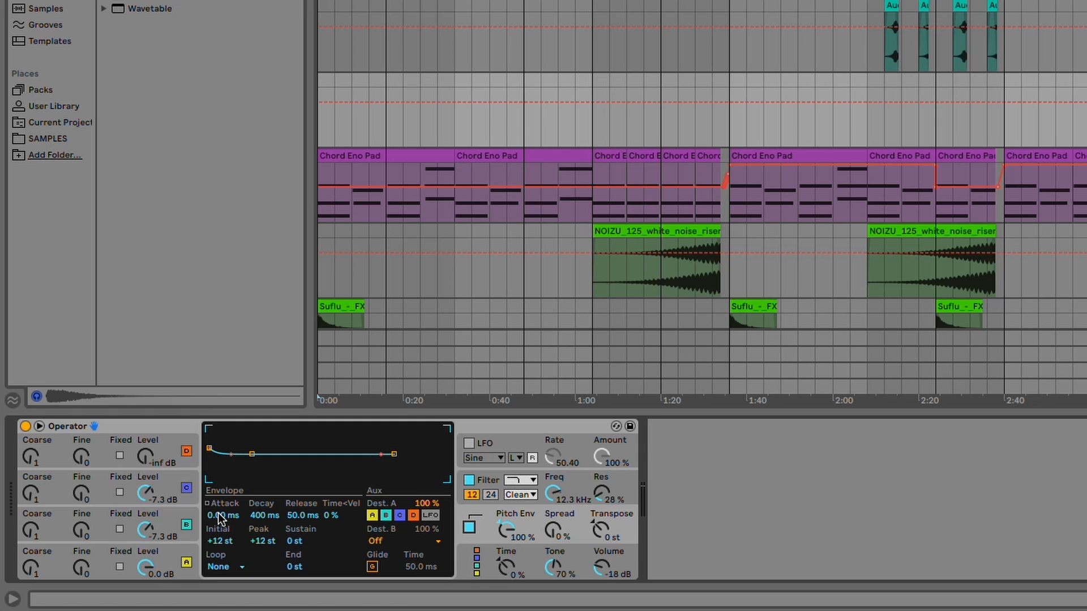
pyautogui.moveTo(209, 451); pyautogui.dragTo(210, 431)
# Step: Switch the filter off and sweep the pitch envelope amount down and back up to 100%
pyautogui.click(468, 479)
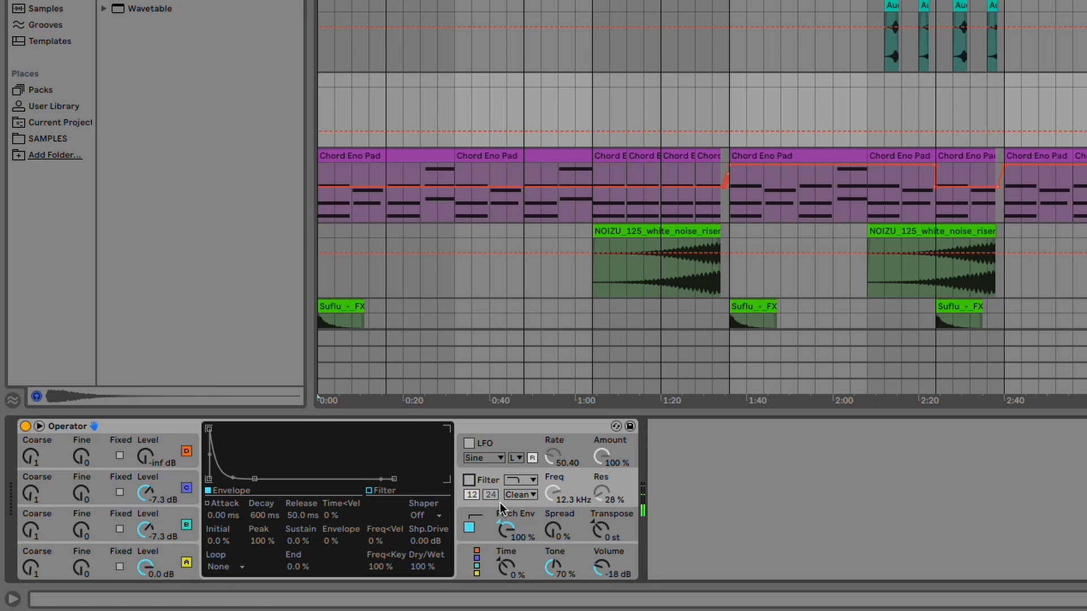
pyautogui.click(477, 520)
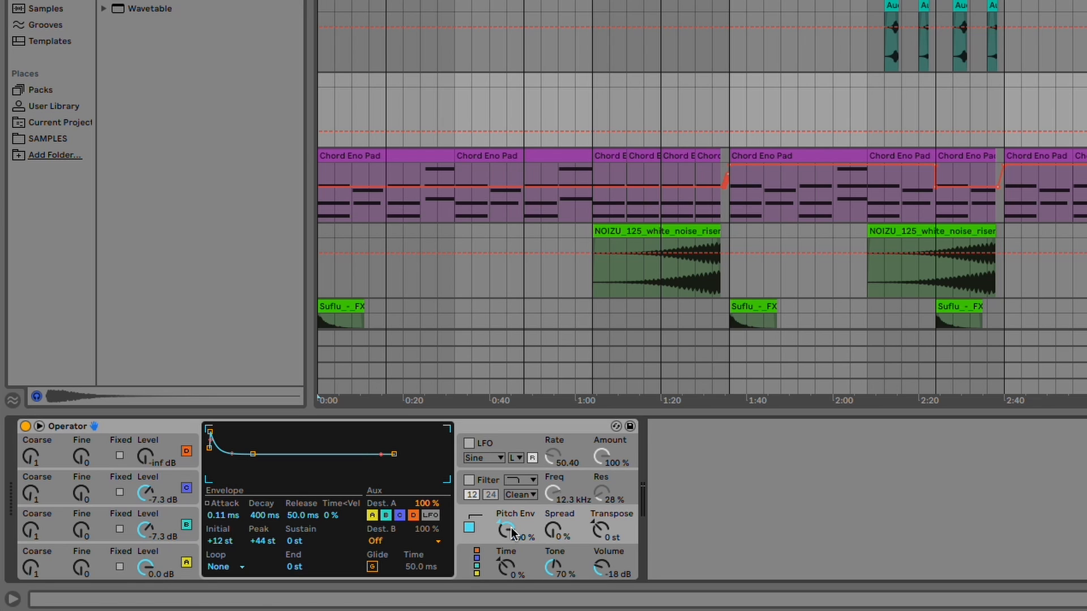
pyautogui.moveTo(512, 532); pyautogui.dragTo(513, 610)
pyautogui.moveTo(515, 537); pyautogui.dragTo(515, 465)
# Step: Shorten the pitch envelope decay to about 7.64 ms with sustain around +1 st
pyautogui.click(232, 454)
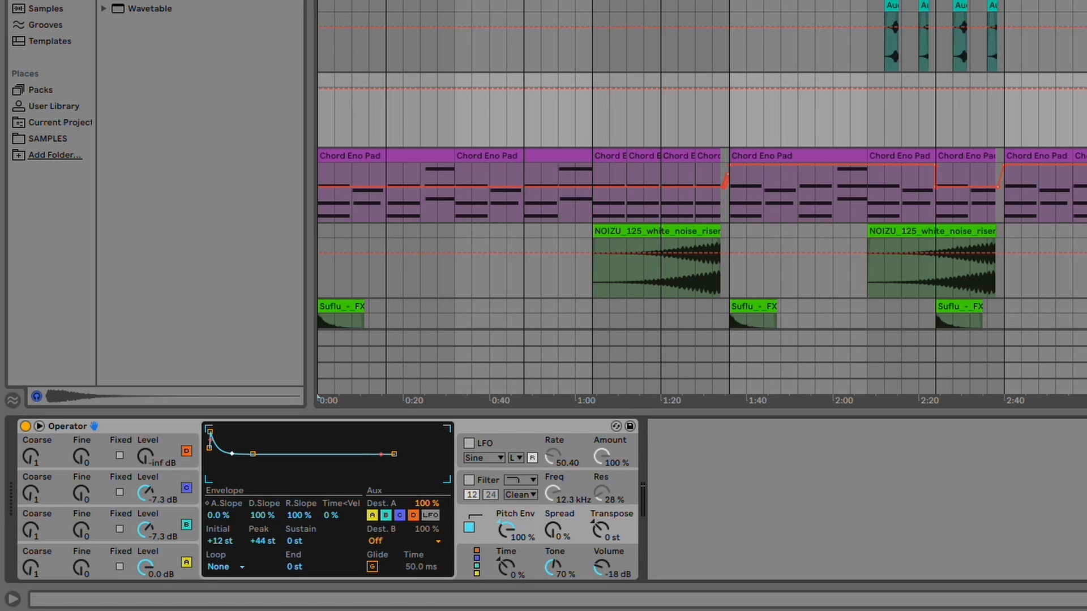
pyautogui.moveTo(253, 454); pyautogui.dragTo(288, 453)
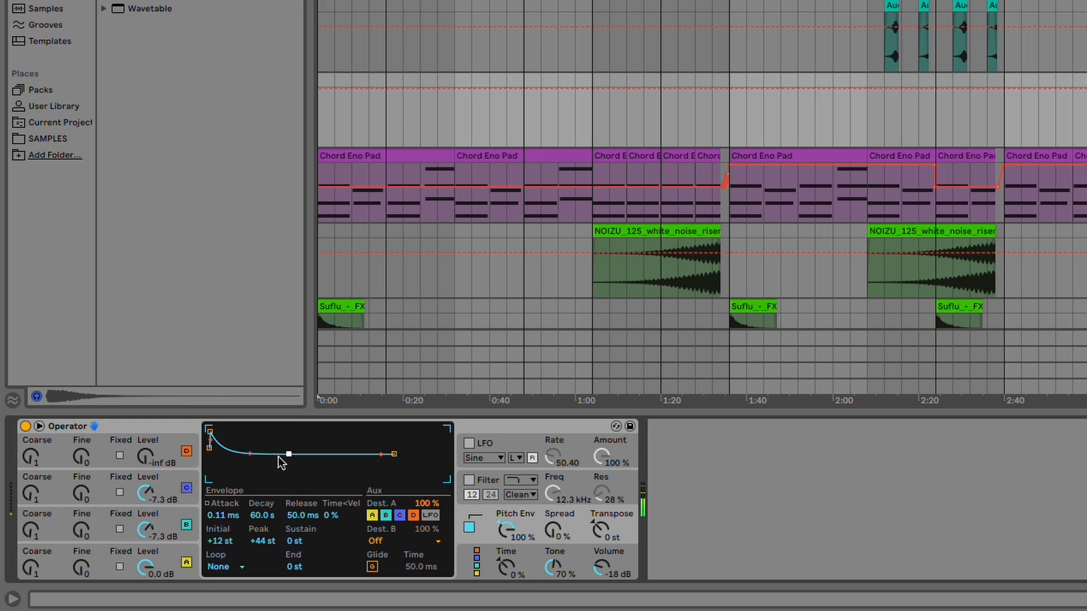
pyautogui.moveTo(289, 454); pyautogui.dragTo(261, 454)
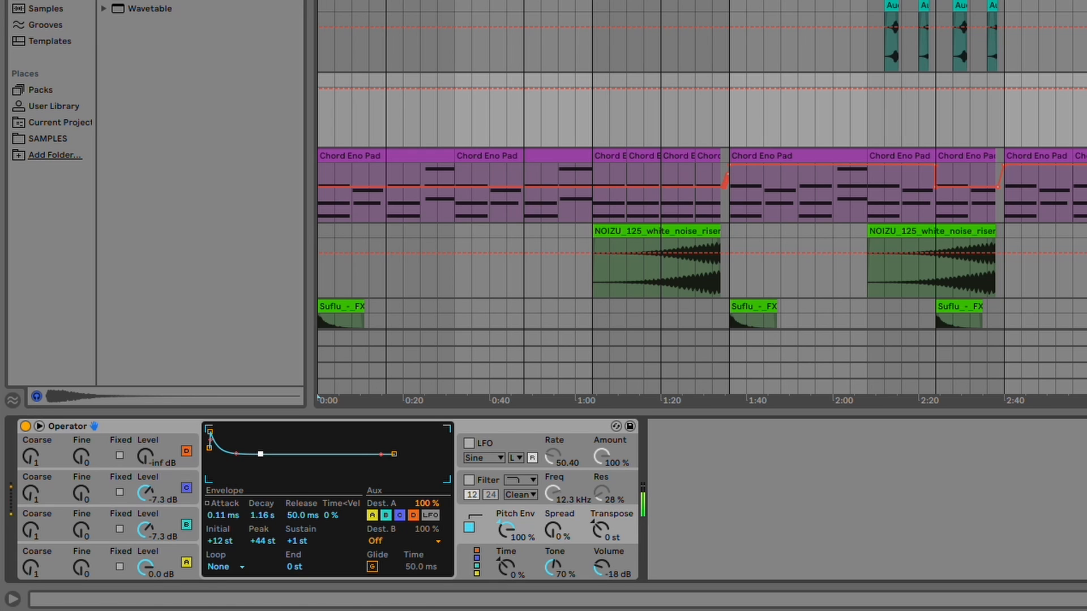
pyautogui.moveTo(260, 454); pyautogui.dragTo(235, 454)
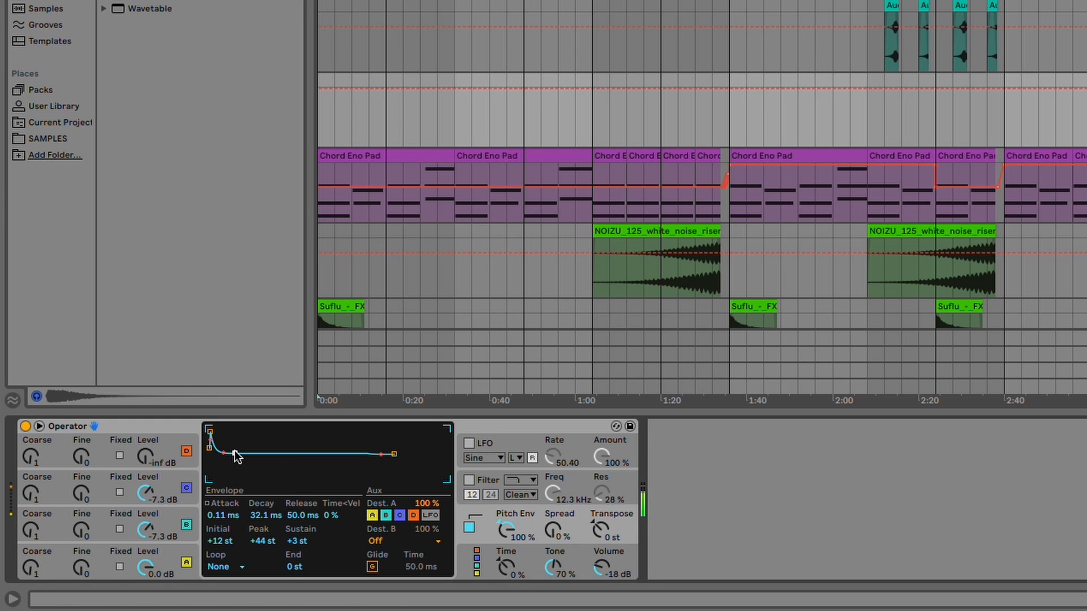
pyautogui.moveTo(235, 454)
pyautogui.mouseDown()
pyautogui.moveTo(258, 455)
pyautogui.moveTo(227, 455)
pyautogui.mouseUp()
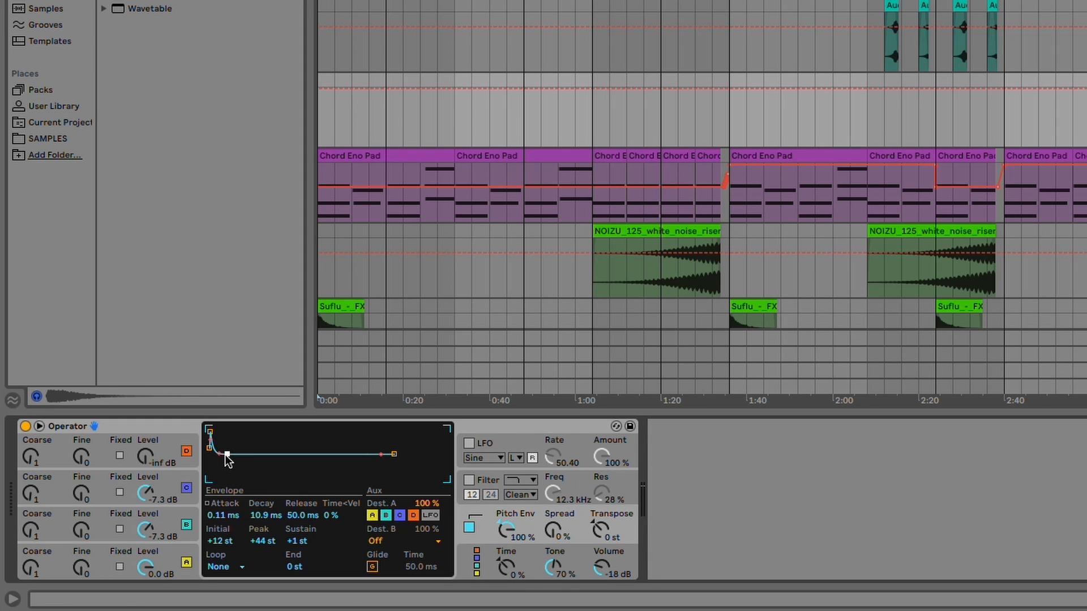
pyautogui.moveTo(227, 455)
pyautogui.mouseDown()
pyautogui.moveTo(266, 454)
pyautogui.moveTo(225, 455)
pyautogui.mouseUp()
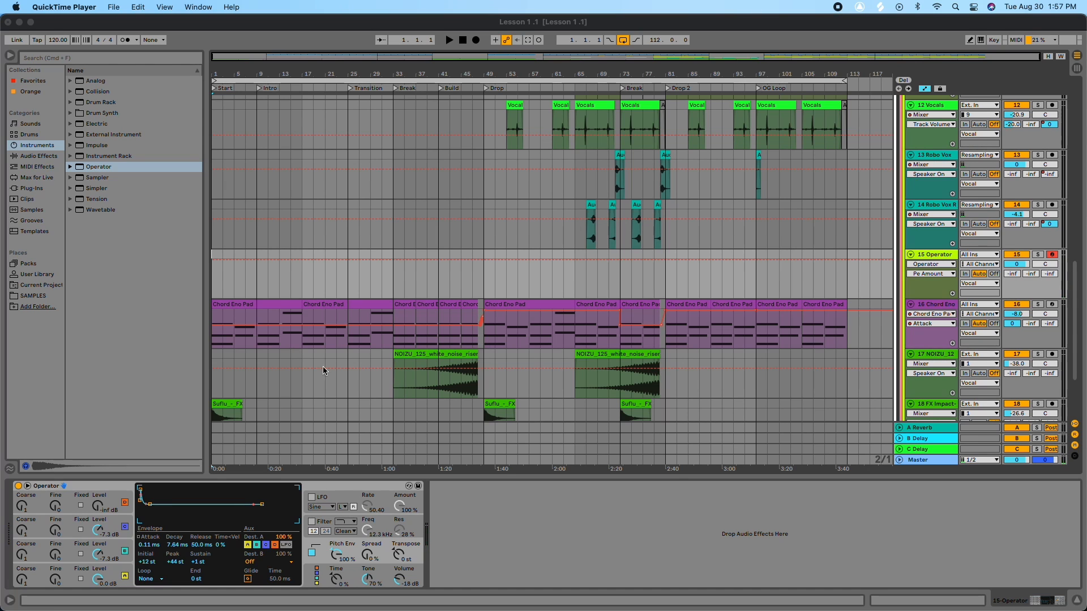
# Step: Insert a new MIDI track below the Operator track
pyautogui.scroll(2, 701, 286)
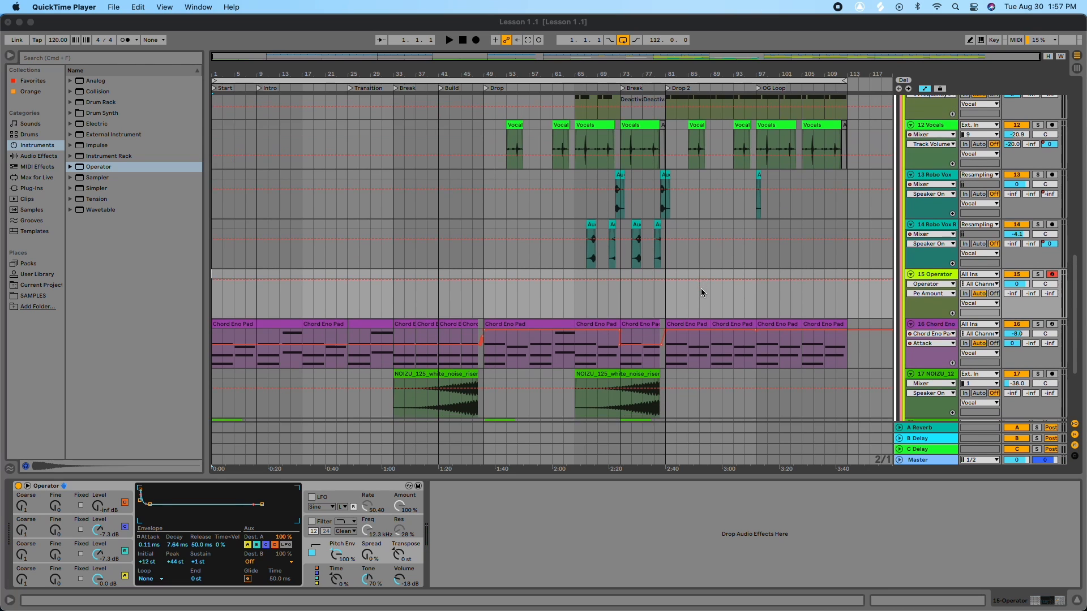
pyautogui.click(946, 275)
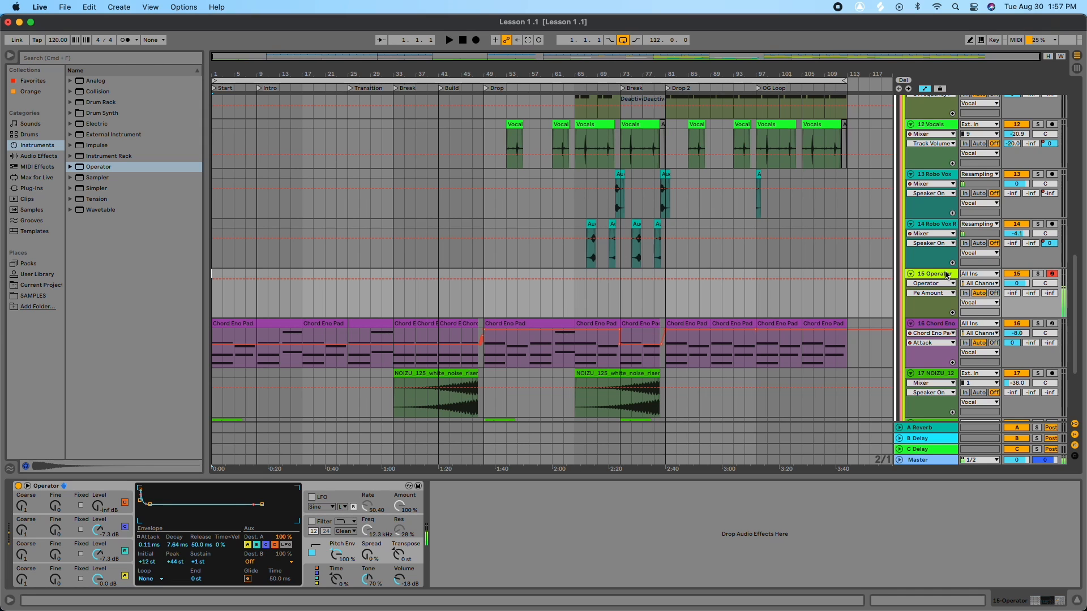
pyautogui.doubleClick(942, 275)
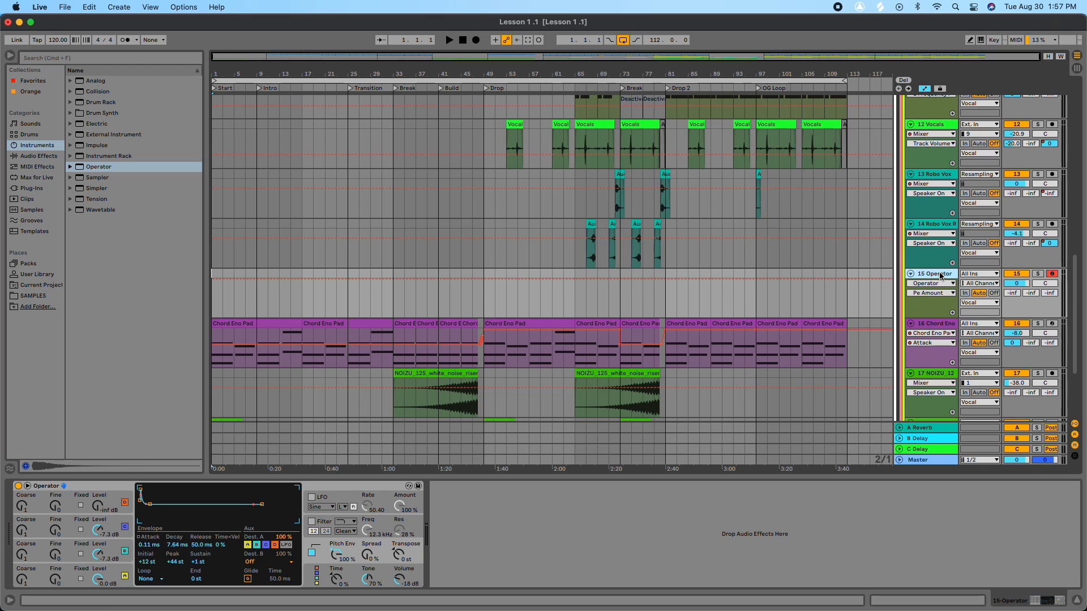
pyautogui.press('super+shift+t')
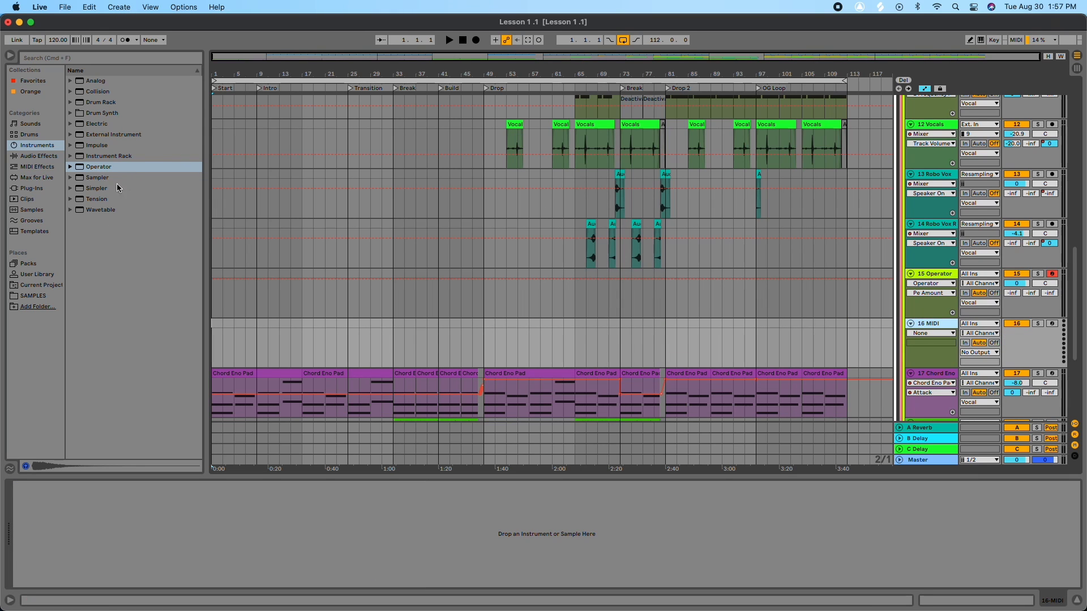
# Step: Load the Vital VST3 plug-in from the plug-ins browser onto the new MIDI track
pyautogui.click(33, 189)
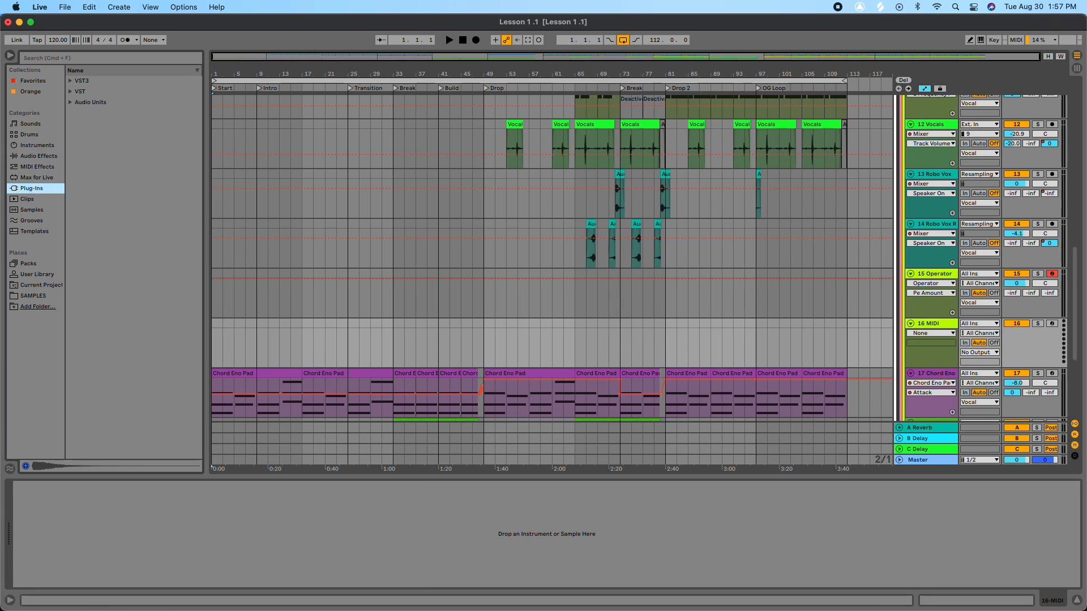
pyautogui.click(71, 81)
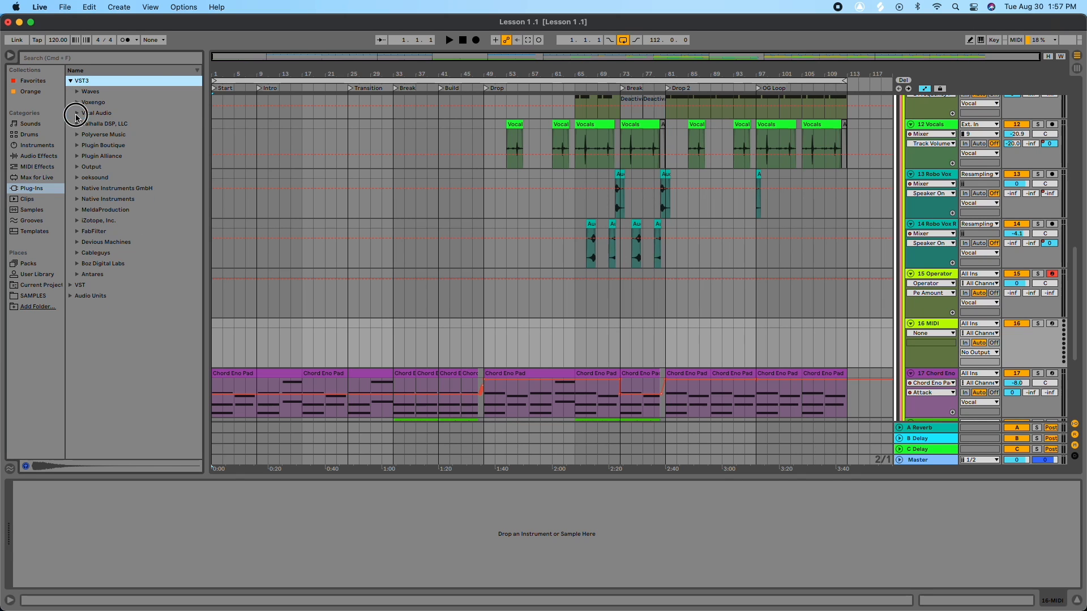
pyautogui.click(77, 113)
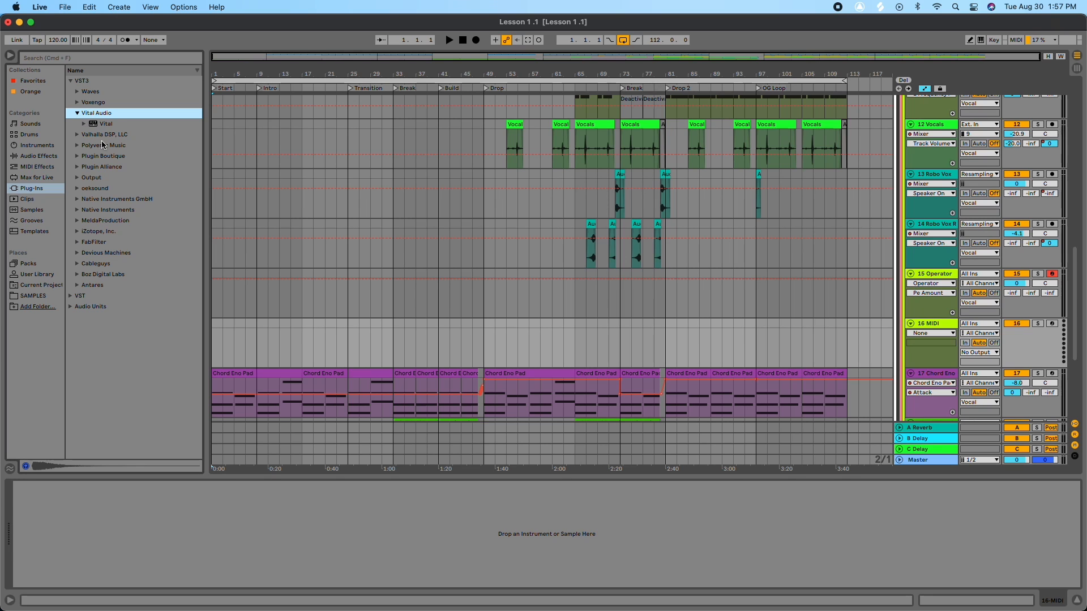
pyautogui.moveTo(103, 126); pyautogui.dragTo(941, 324)
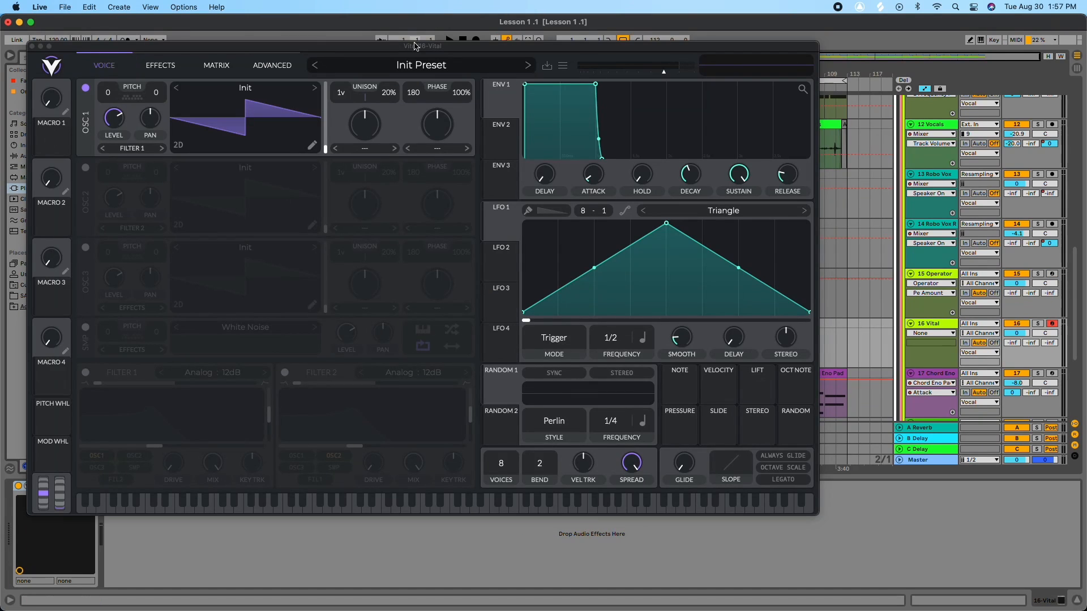
pyautogui.moveTo(415, 45); pyautogui.dragTo(535, 69)
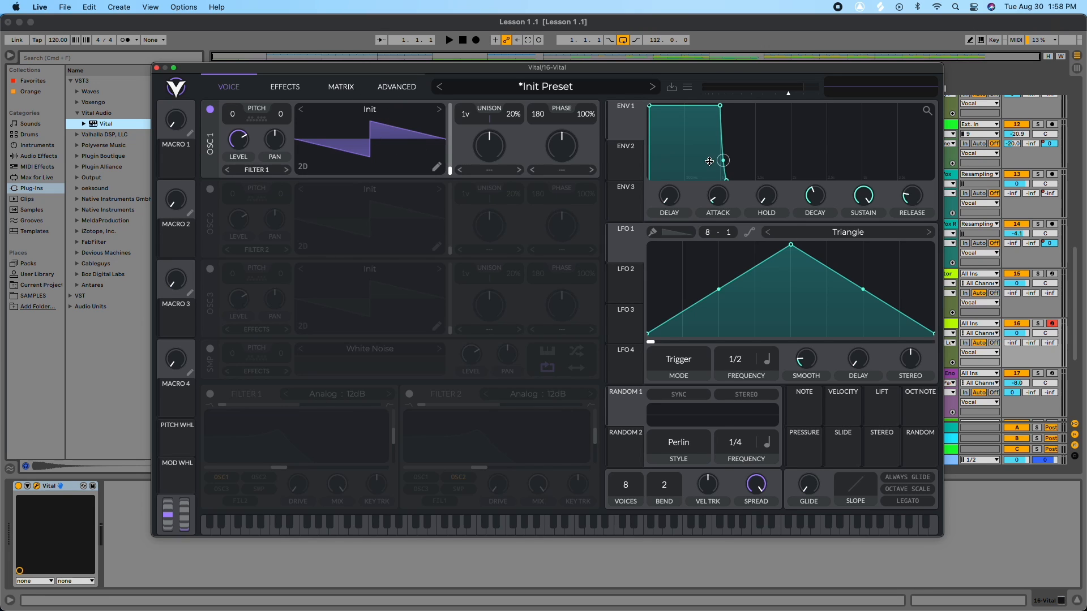
# Step: Browse oscillator 1's wavetable library, including the Factory folder
pyautogui.click(378, 108)
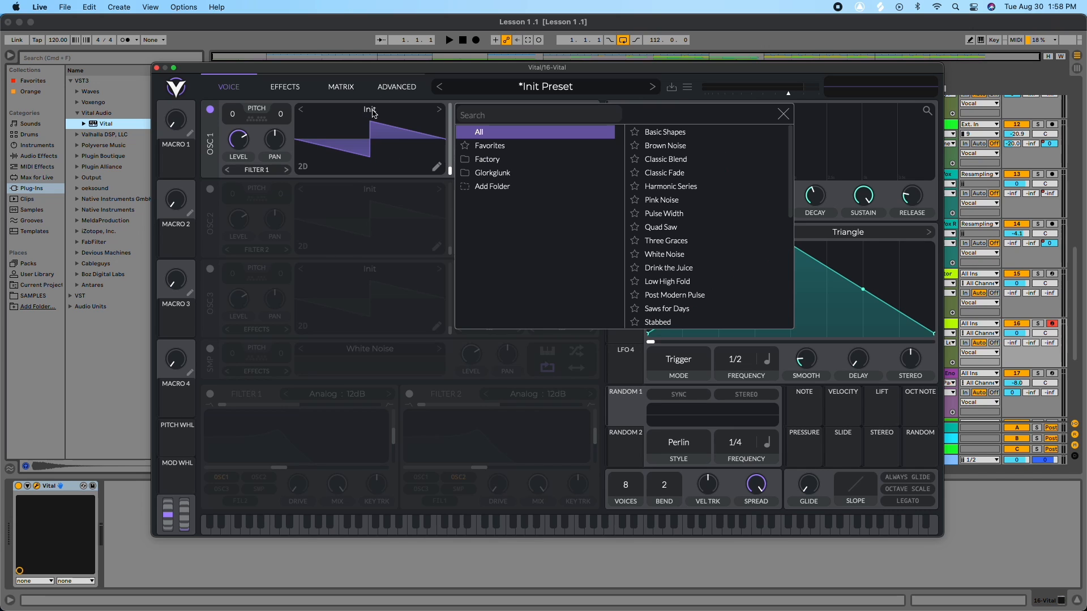
pyautogui.click(784, 114)
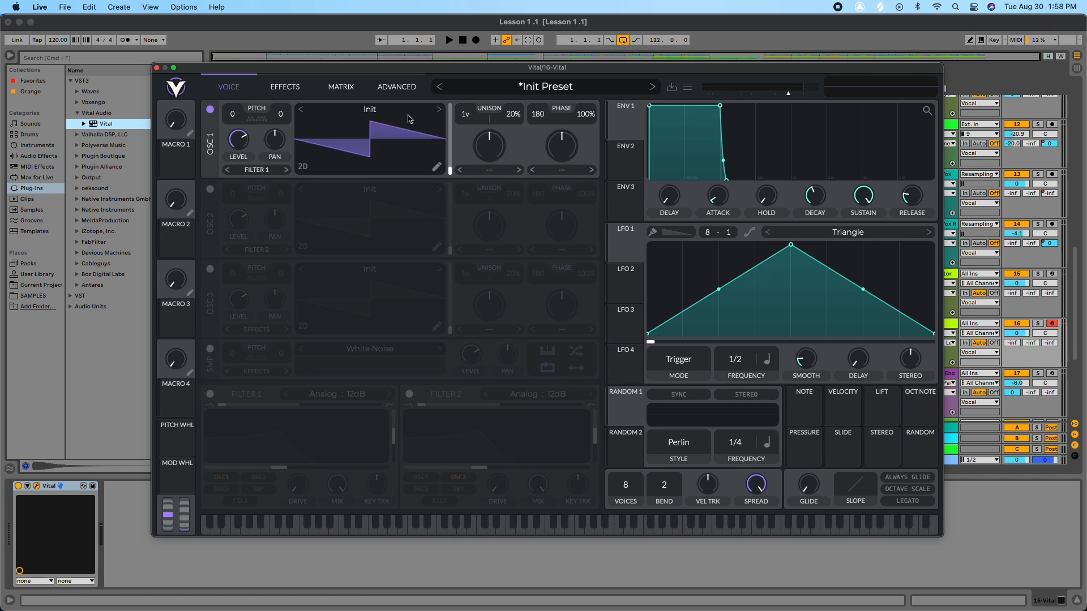
pyautogui.click(372, 113)
pyautogui.click(512, 160)
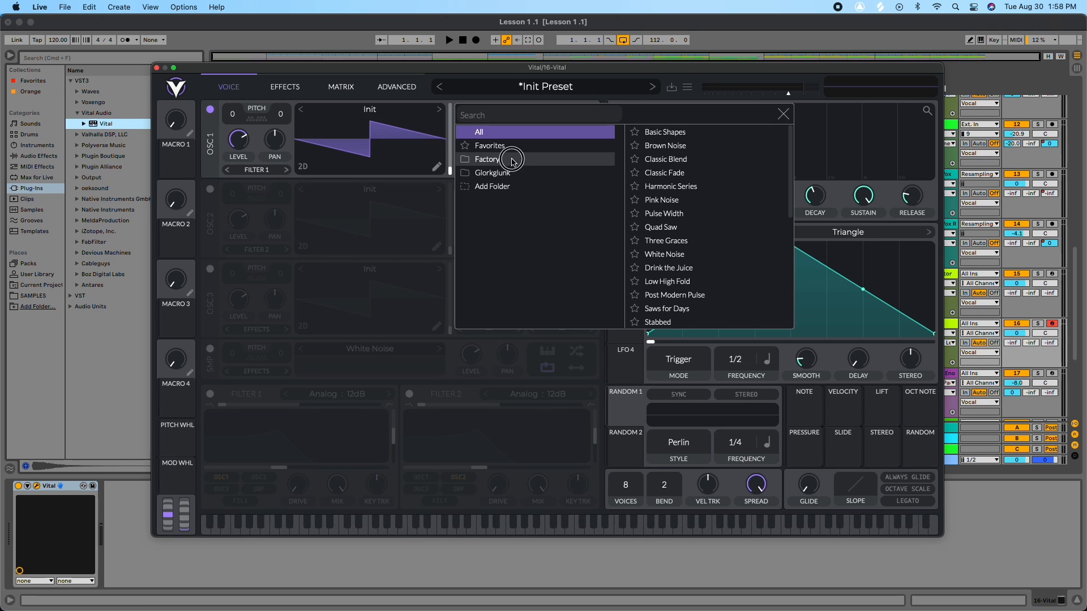
pyautogui.click(784, 114)
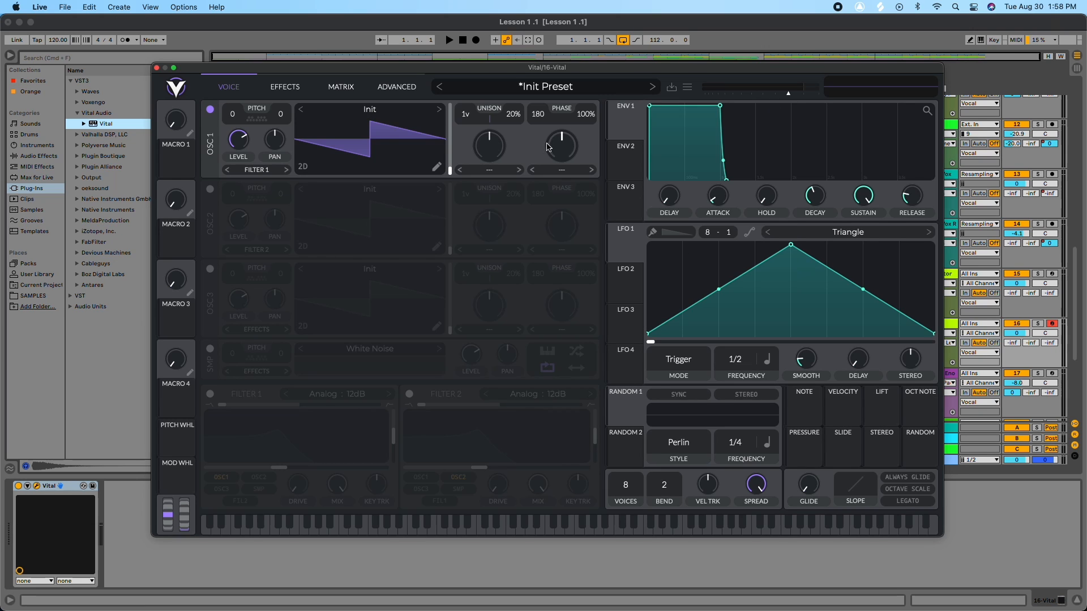
# Step: Set oscillator 1's modulation mode to FM <- Osc 2
pyautogui.click(563, 170)
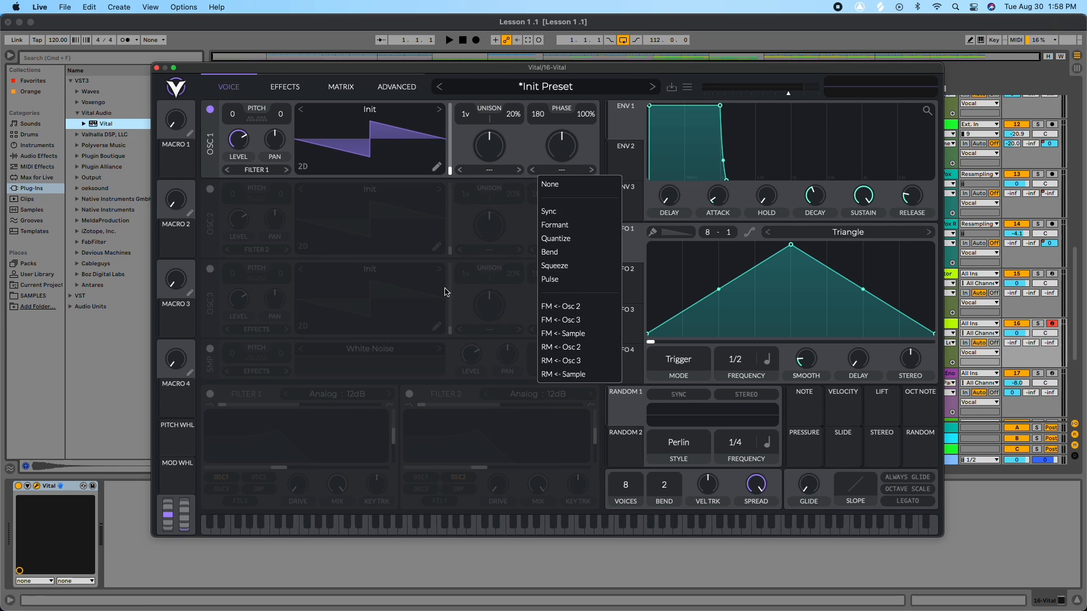
pyautogui.click(567, 308)
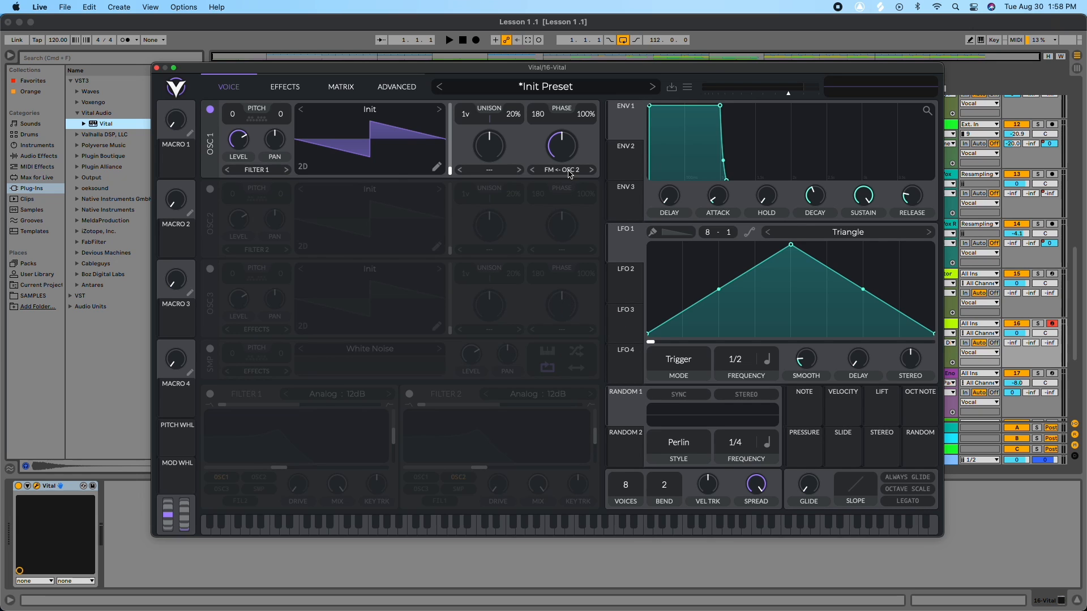
# Step: Enable oscillator 2 and set its modulation mode to FM <- Osc 3
pyautogui.click(209, 189)
pyautogui.click(563, 252)
pyautogui.click(562, 400)
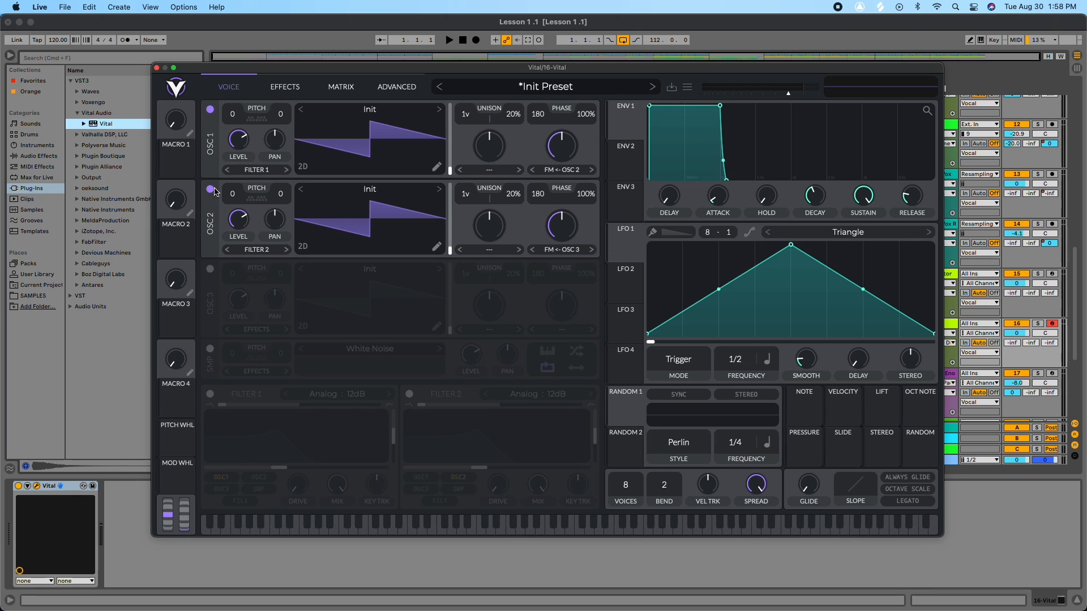
# Step: Enable oscillator 3 and set its modulation mode to FM <- Osc 1
pyautogui.click(210, 269)
pyautogui.click(572, 330)
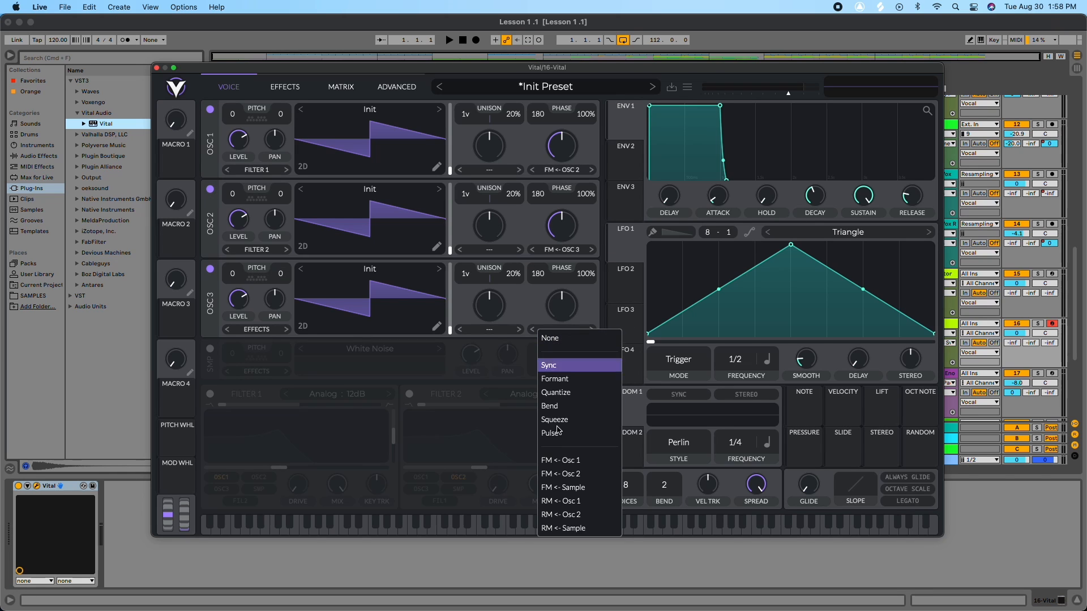
pyautogui.click(577, 460)
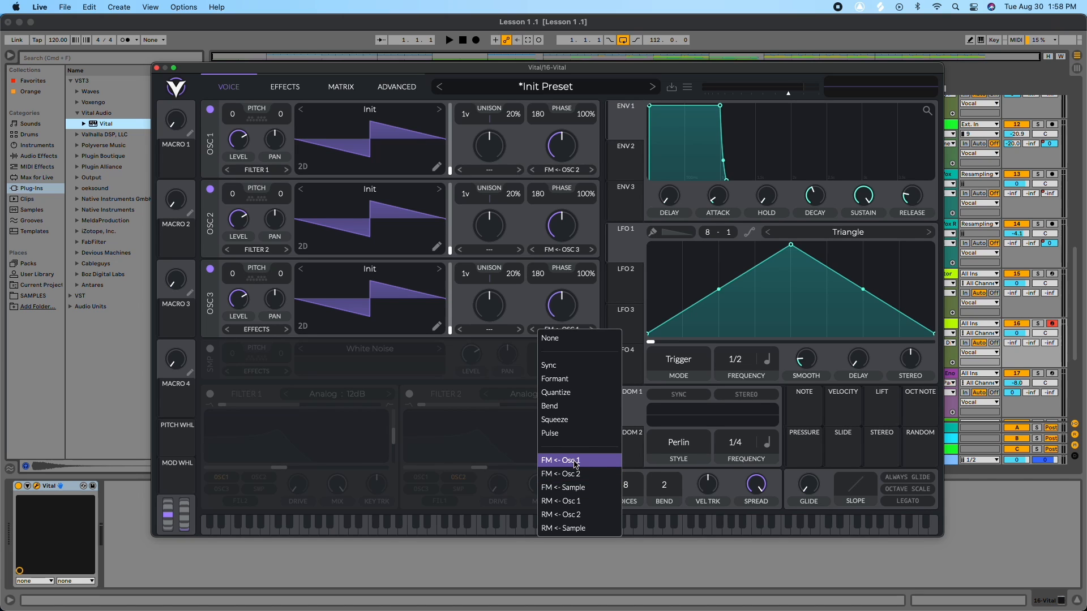
# Step: Change oscillator 3's modulation mode to FM <- Osc 2
pyautogui.click(566, 330)
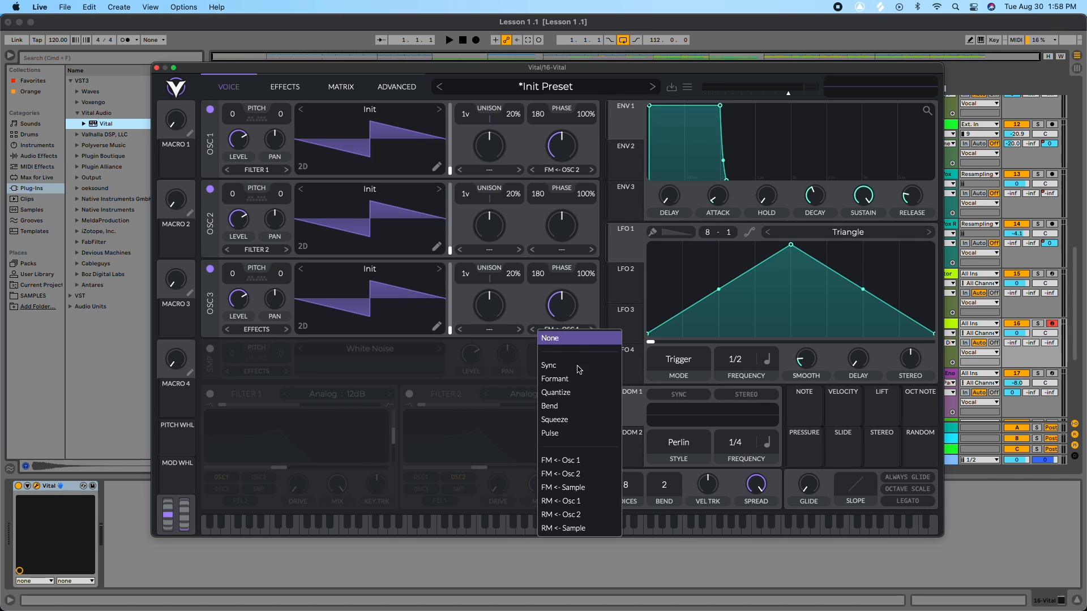
pyautogui.click(595, 477)
pyautogui.click(566, 250)
pyautogui.click(562, 399)
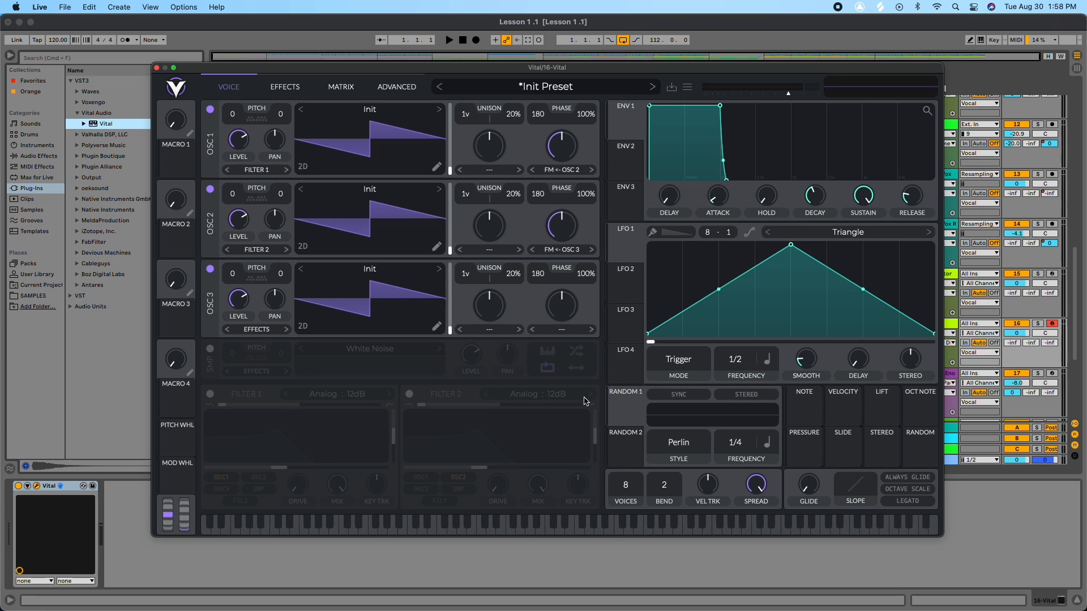
pyautogui.click(566, 330)
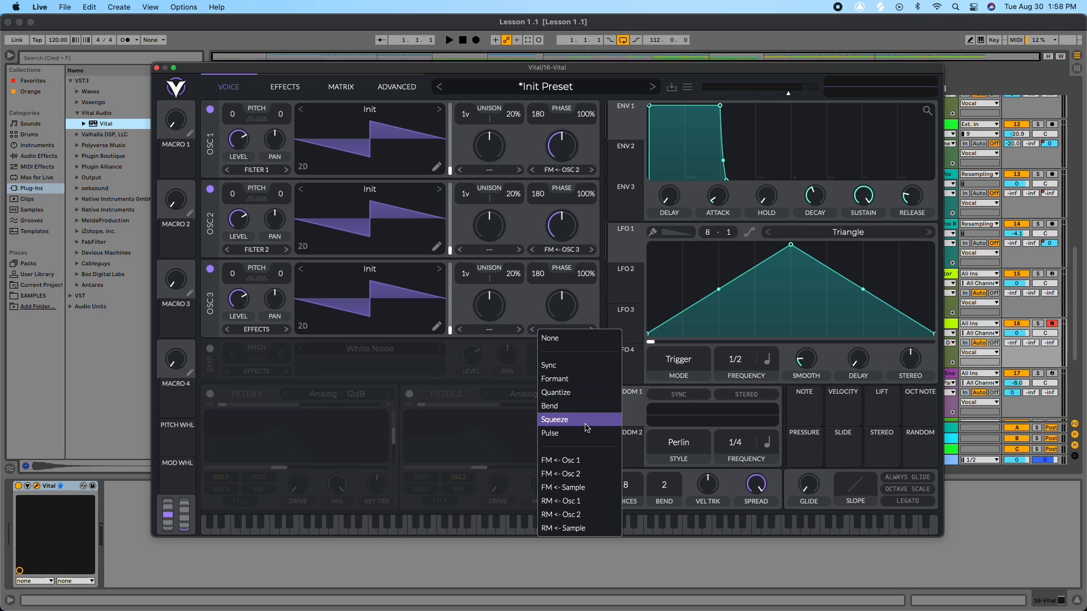
pyautogui.click(576, 470)
# Step: Reset the modulation mode of oscillators 2, 3 and 1 to None
pyautogui.click(562, 250)
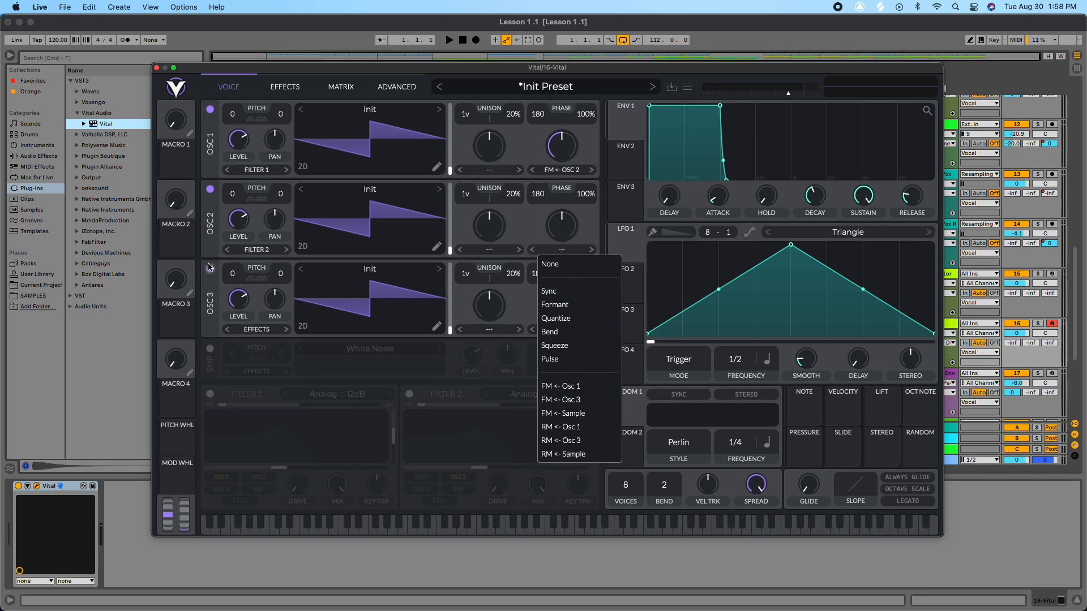
pyautogui.click(570, 264)
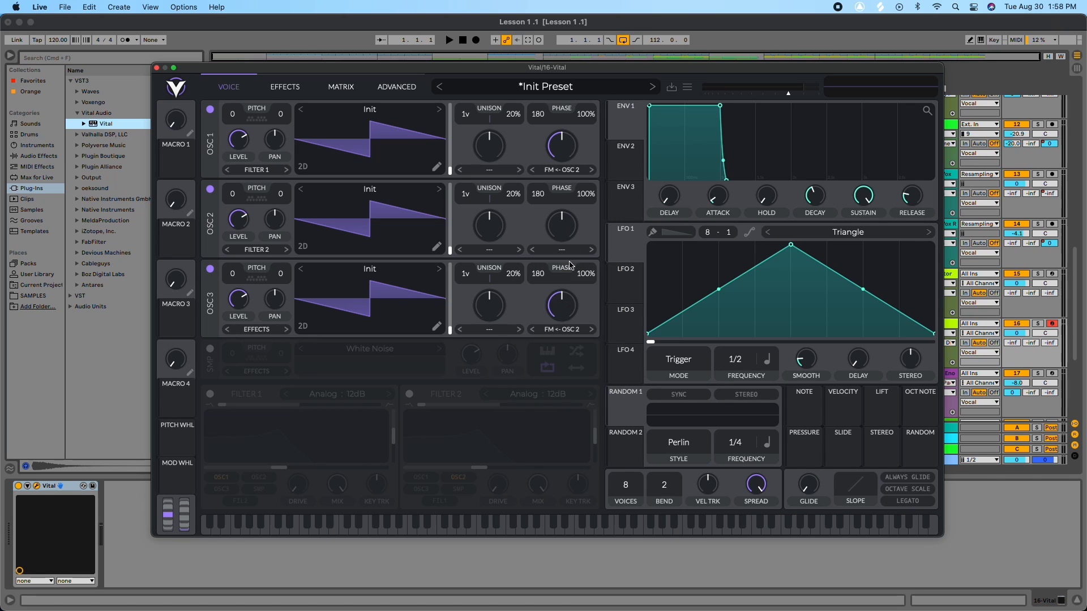
pyautogui.click(560, 328)
pyautogui.click(555, 341)
pyautogui.click(559, 170)
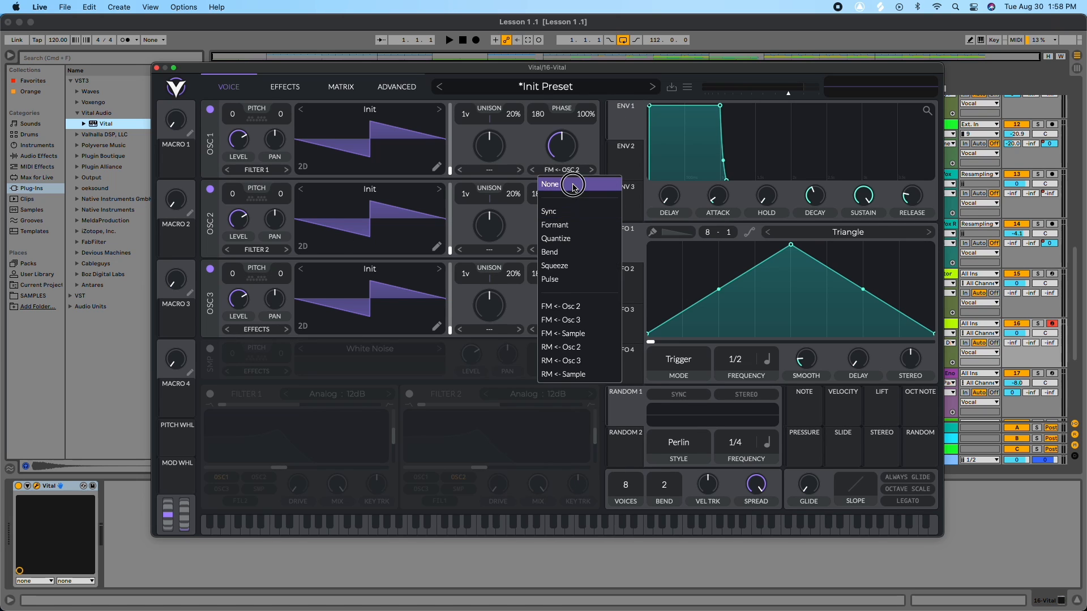
pyautogui.click(572, 183)
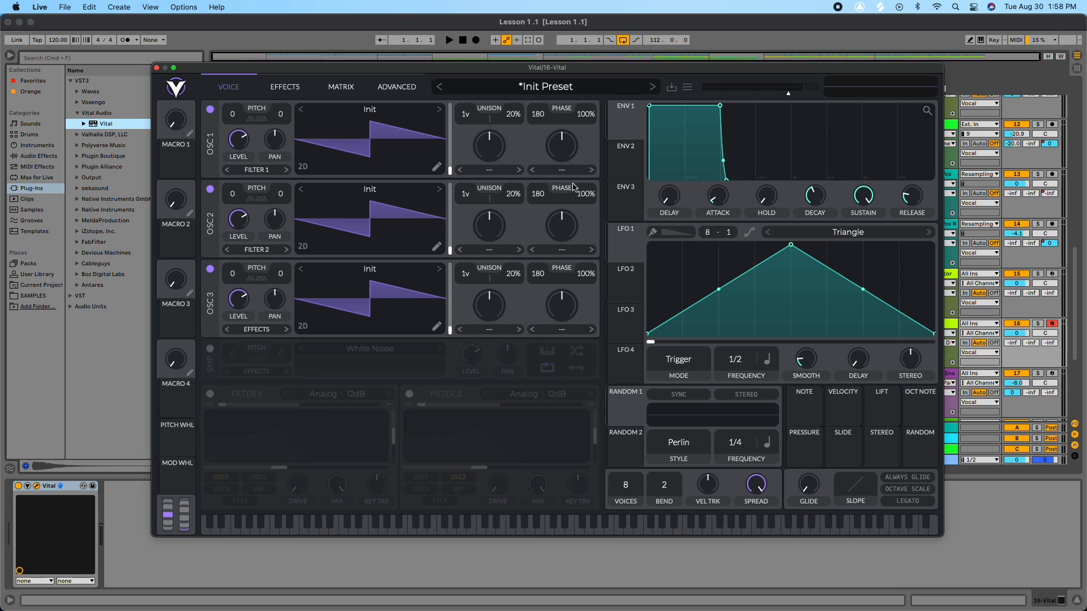
# Step: Disable oscillators 3 and 2, leaving only oscillator 1 active
pyautogui.click(210, 269)
pyautogui.click(210, 269)
pyautogui.click(210, 269)
pyautogui.click(210, 190)
# Step: Audition Factory wavetables on oscillator 1, such as Stabbed, Vital Sine, Didg, Quad Saw and White Noise
pyautogui.click(342, 111)
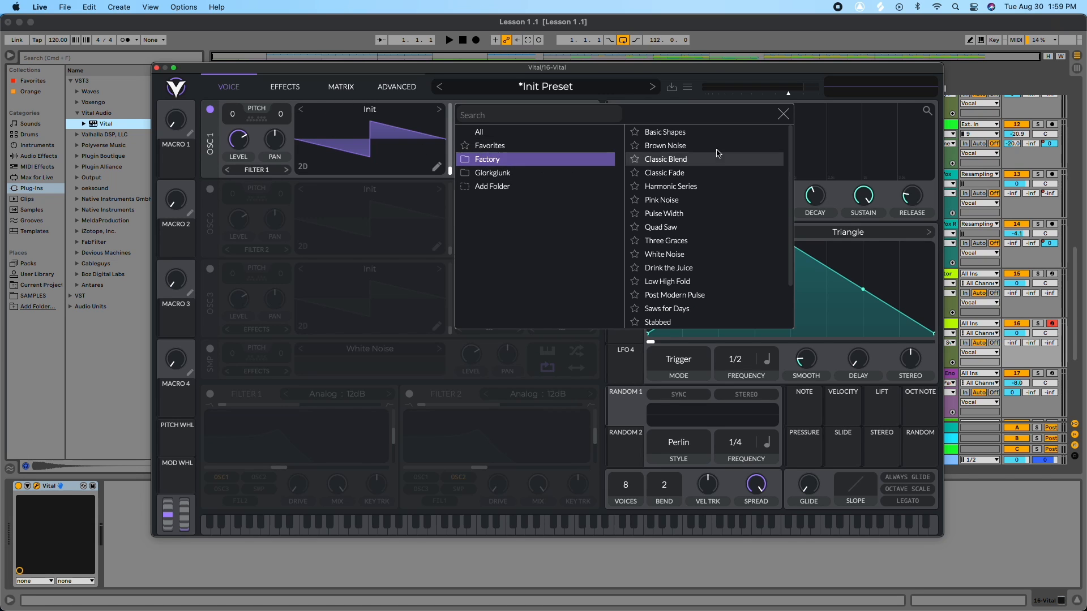
pyautogui.scroll(-3, 691, 270)
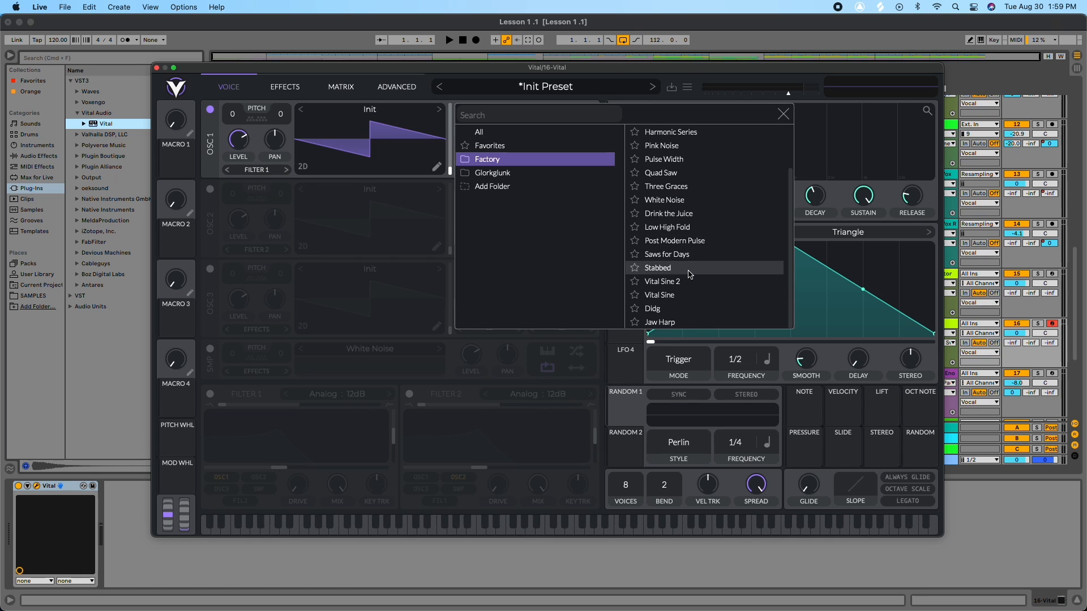
pyautogui.scroll(3, 691, 272)
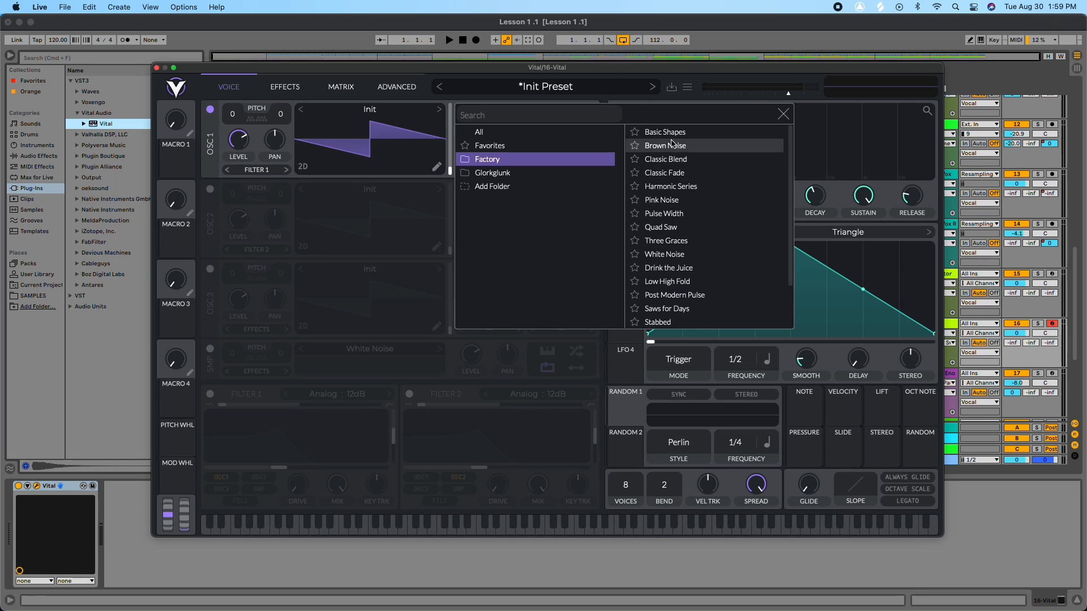
pyautogui.scroll(-3, 676, 267)
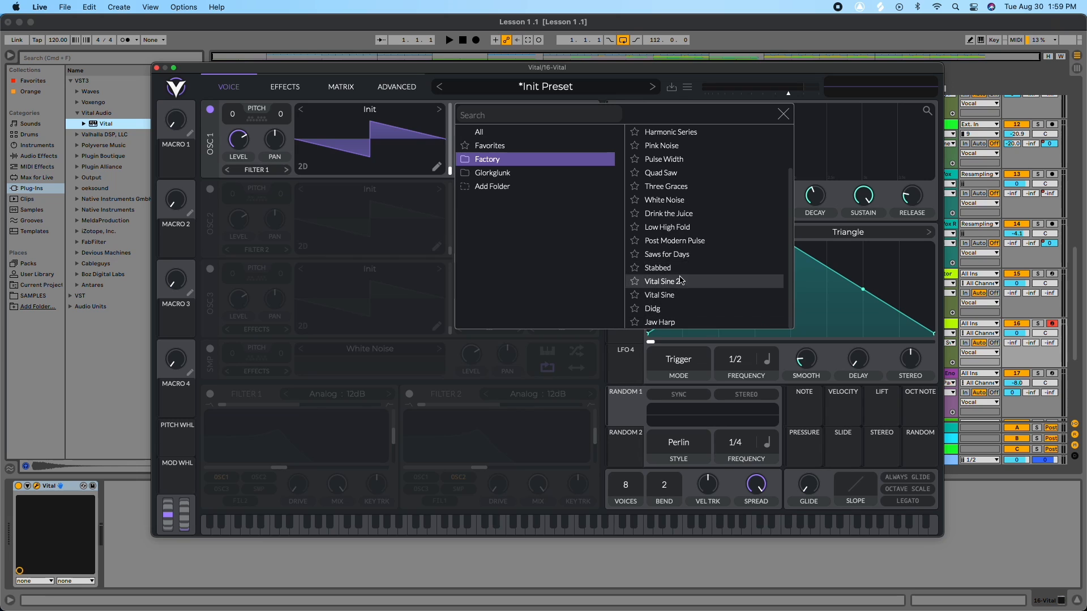
pyautogui.click(670, 268)
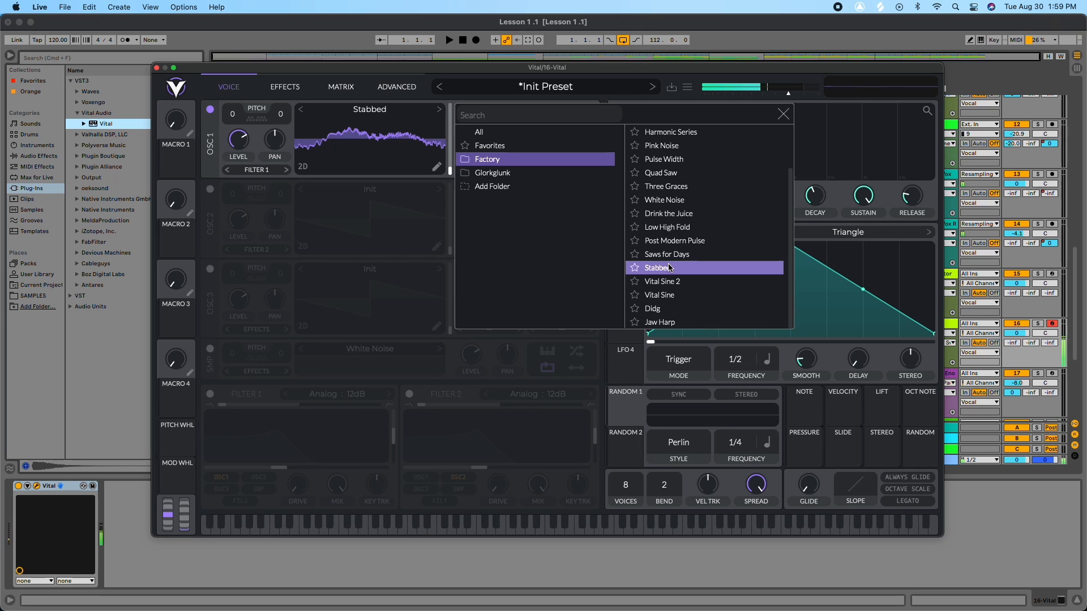
pyautogui.click(670, 295)
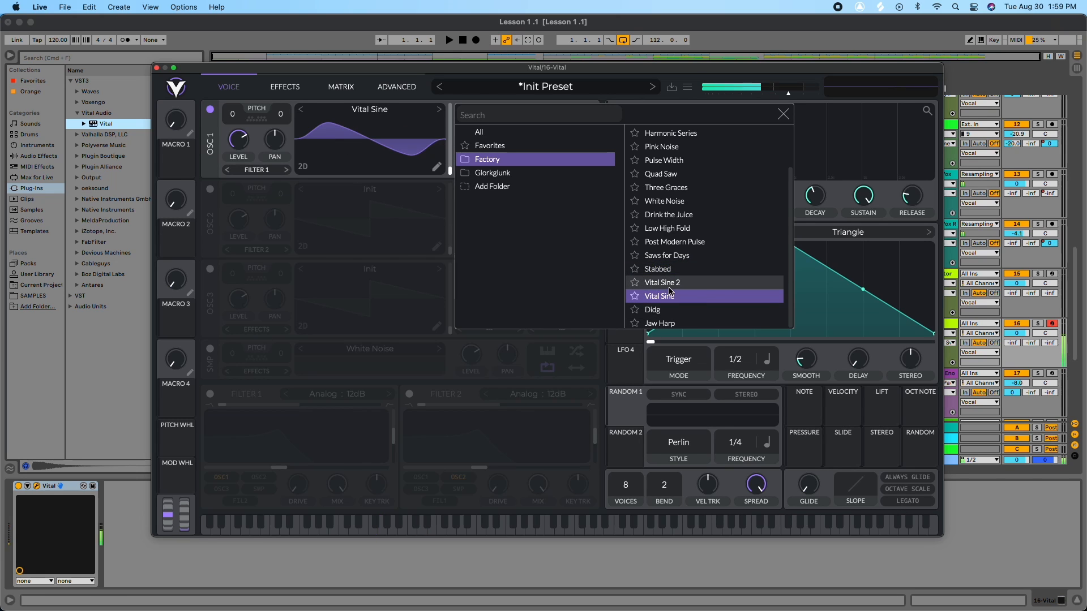
pyautogui.click(674, 311)
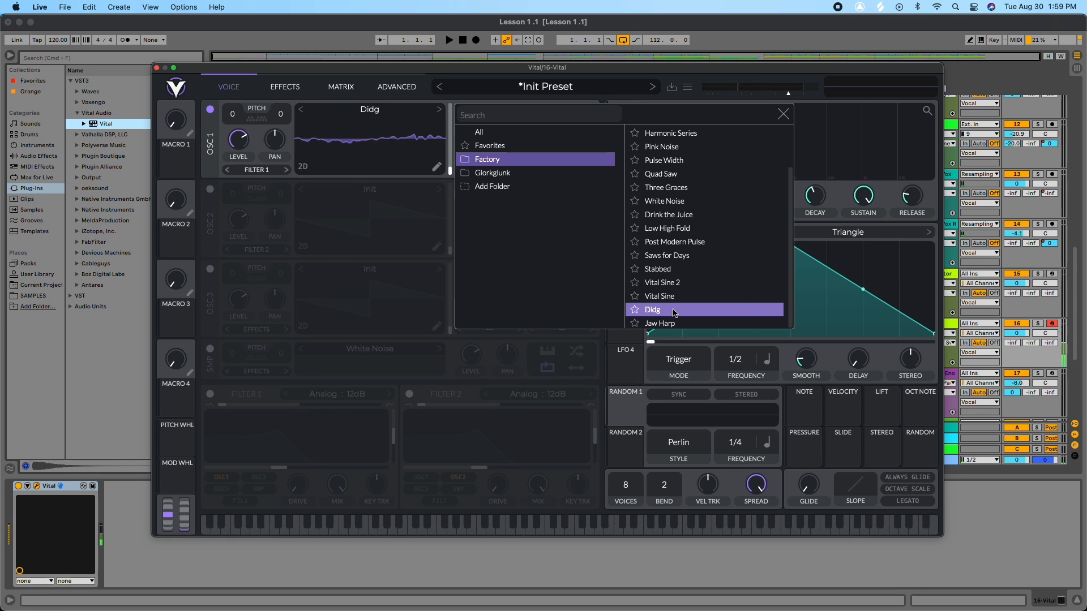
pyautogui.click(672, 323)
pyautogui.click(666, 176)
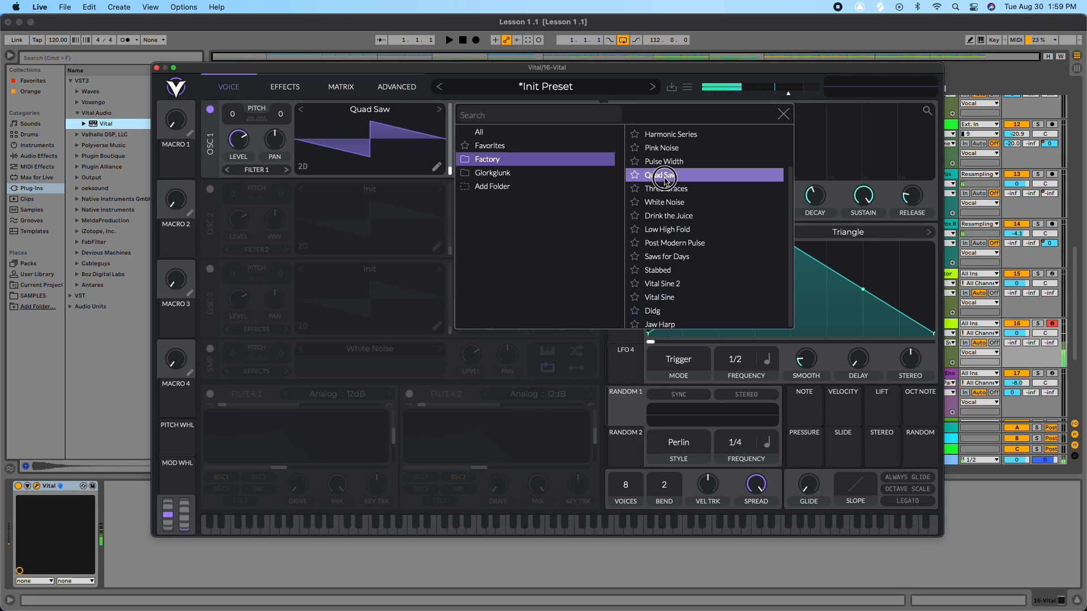
pyautogui.click(666, 188)
pyautogui.click(667, 202)
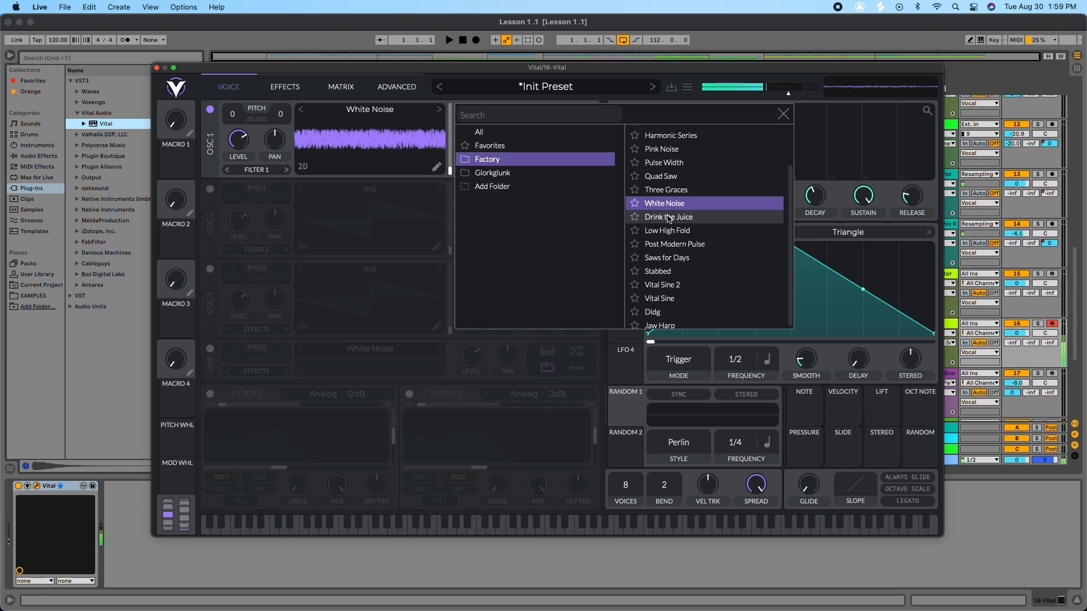
pyautogui.click(668, 218)
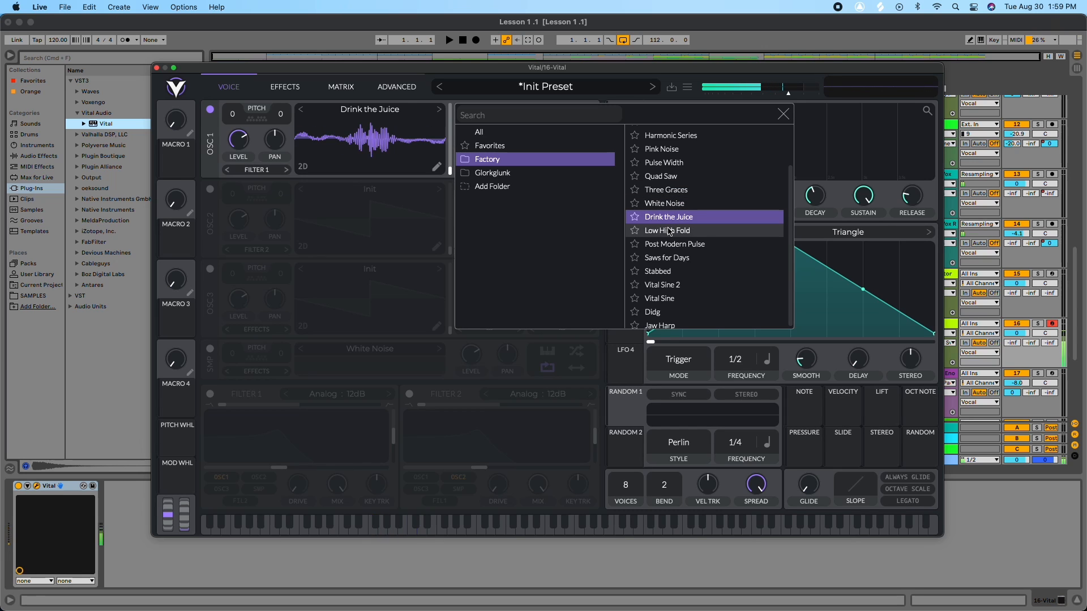
pyautogui.click(669, 244)
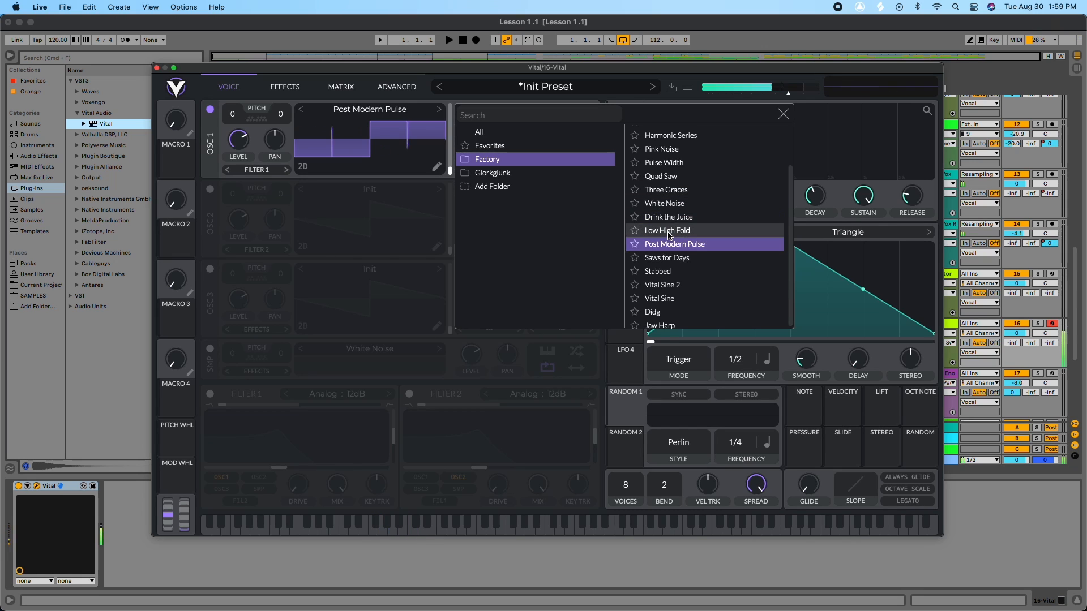
pyautogui.click(668, 232)
pyautogui.click(670, 270)
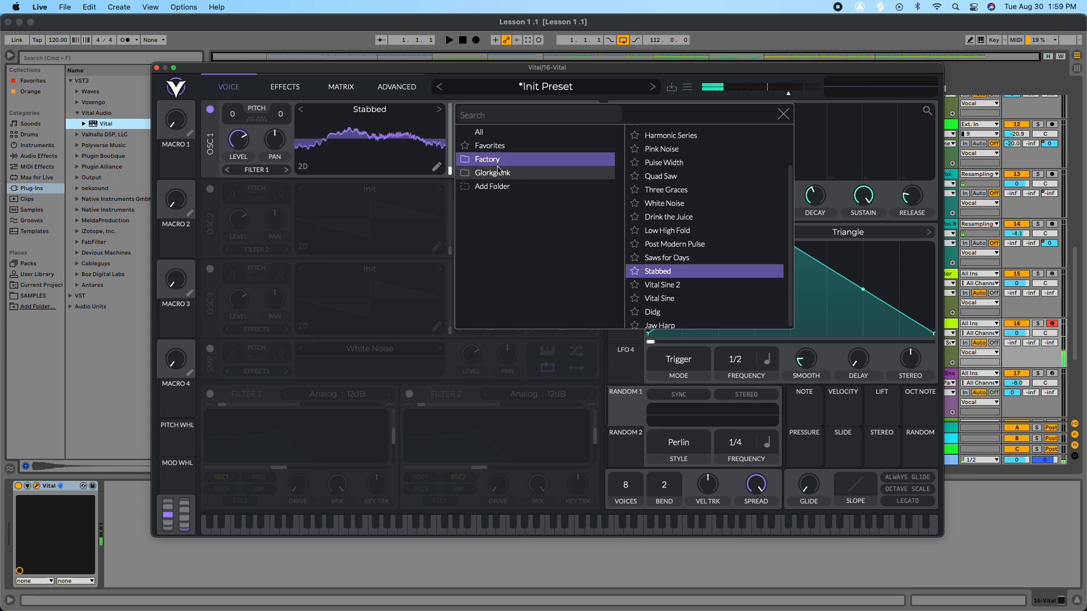
# Step: Audition Glorkglunk wavetables on oscillator 1, such as Acid Rock ft Maynix, Clicky Robot and Hollow Distorted FM
pyautogui.click(526, 174)
pyautogui.click(684, 133)
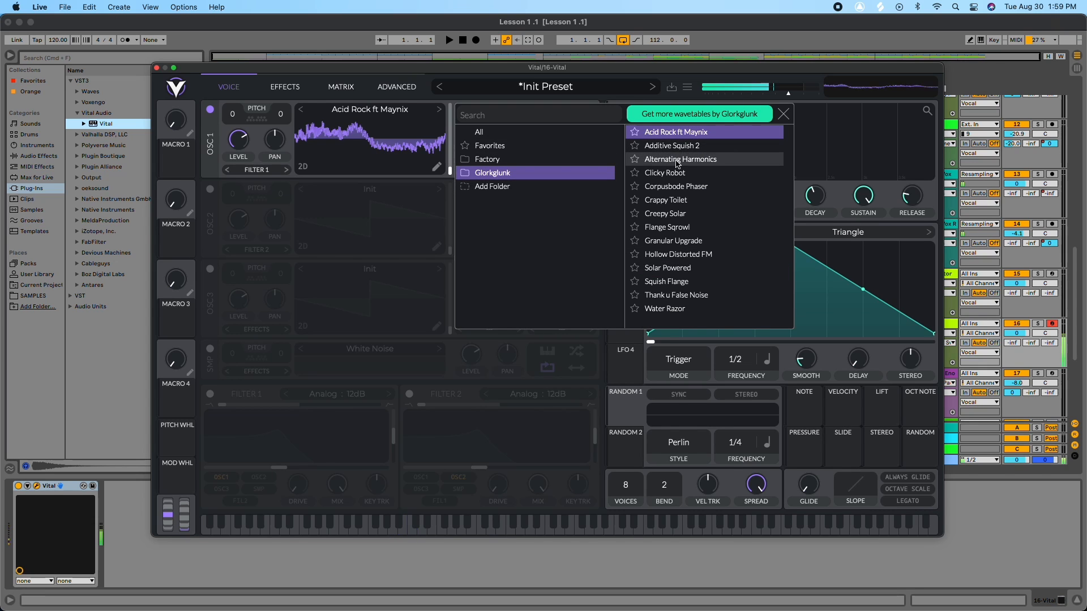
pyautogui.click(679, 161)
pyautogui.press('Up')
pyautogui.click(670, 171)
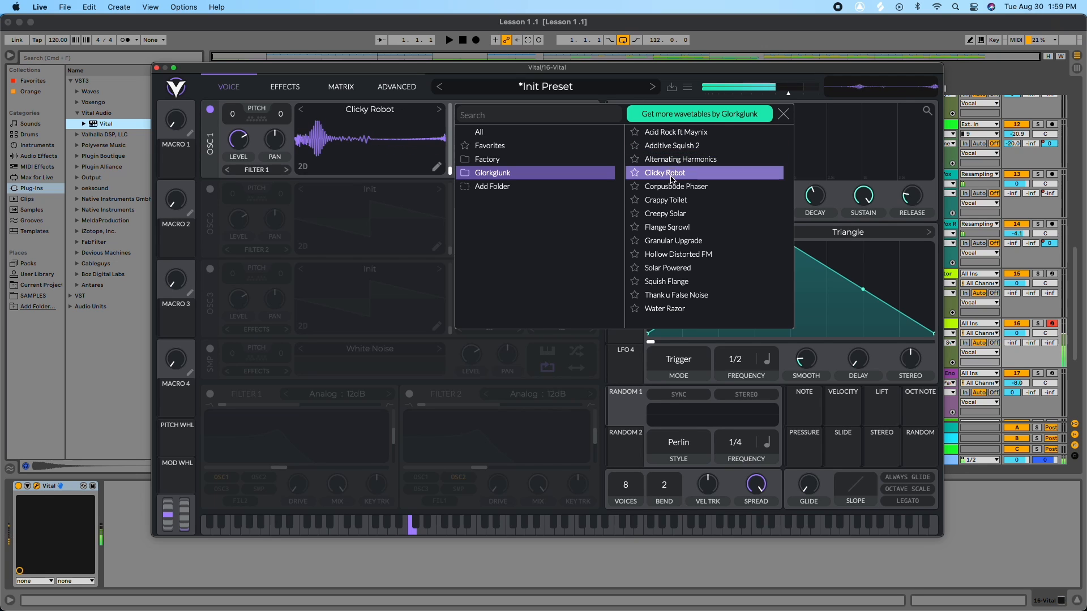
pyautogui.click(672, 242)
pyautogui.click(673, 252)
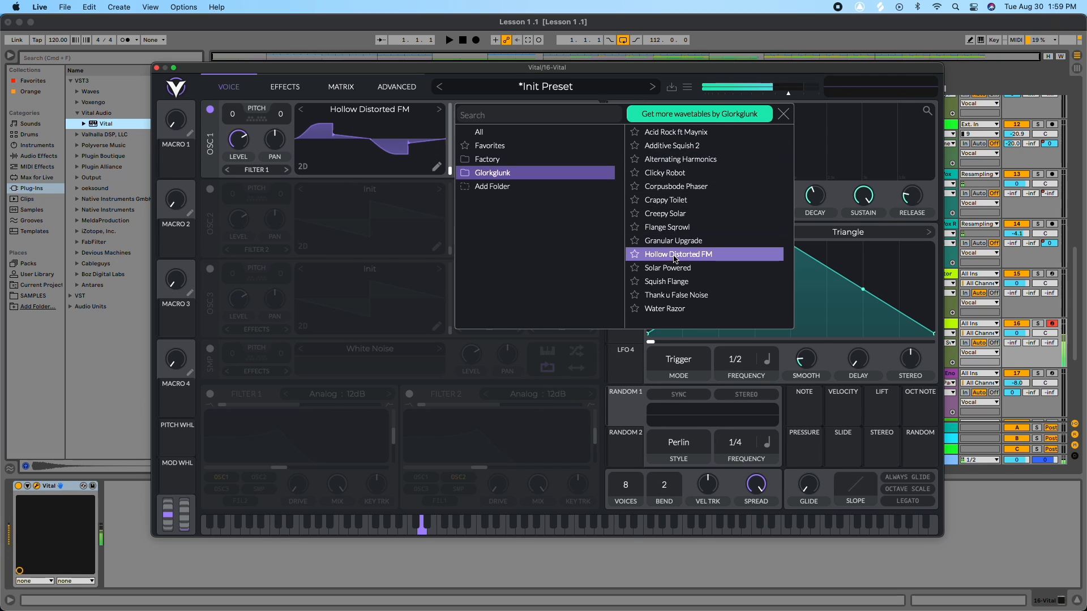
# Step: Load the Water Razor wavetable from the Glorkglunk folder onto oscillator 1 and close the browser
pyautogui.click(673, 284)
pyautogui.click(674, 293)
pyautogui.click(669, 309)
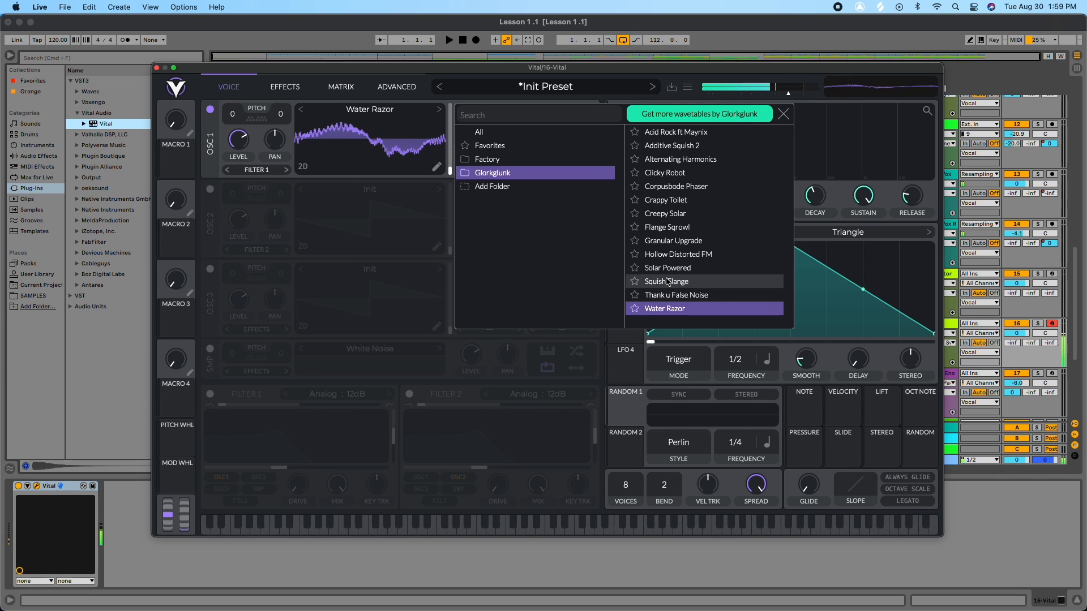
pyautogui.click(783, 114)
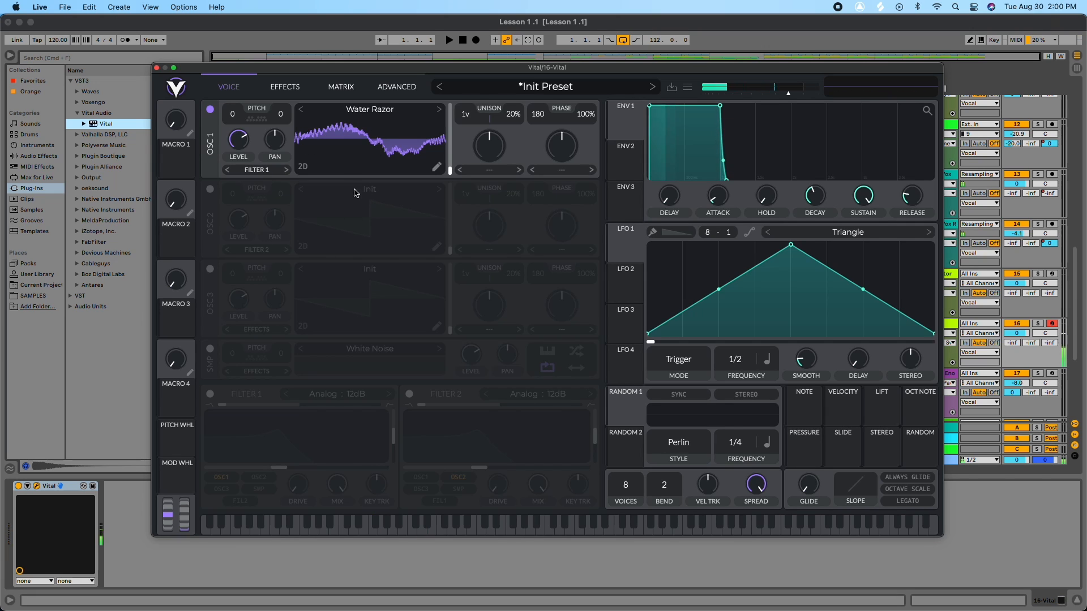
# Step: Examine the filter type options of Filter 1 and Filter 2 in the Wub Keys preset
pyautogui.click(210, 189)
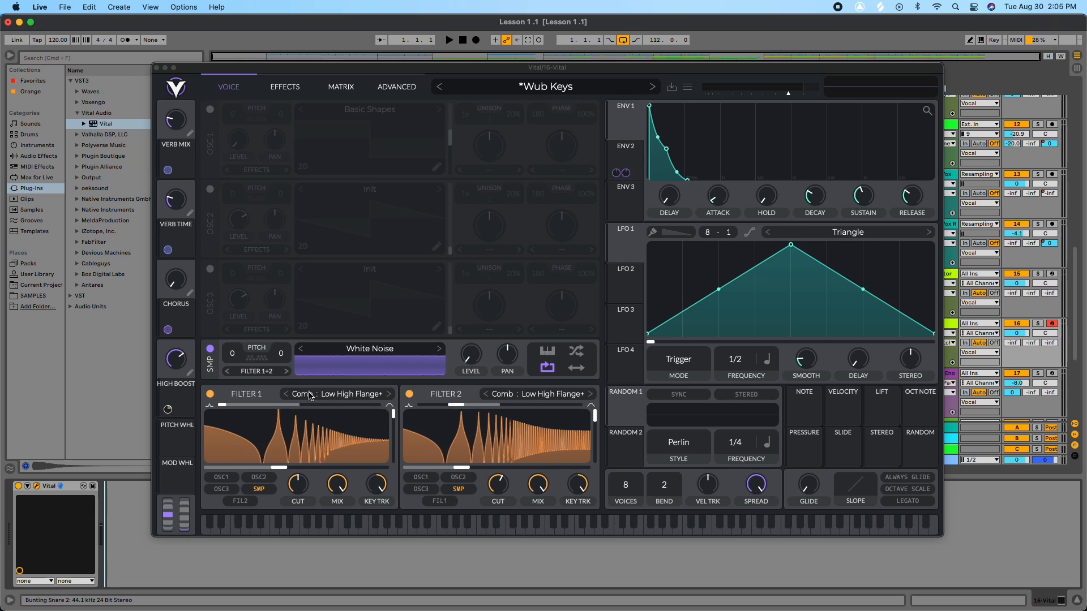
pyautogui.click(310, 396)
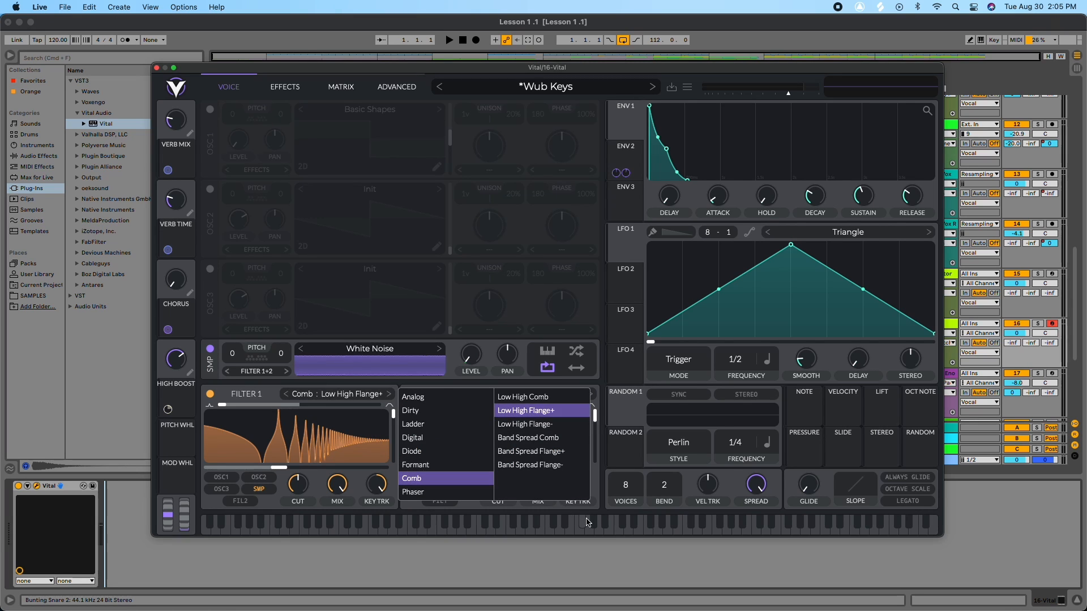
pyautogui.click(583, 570)
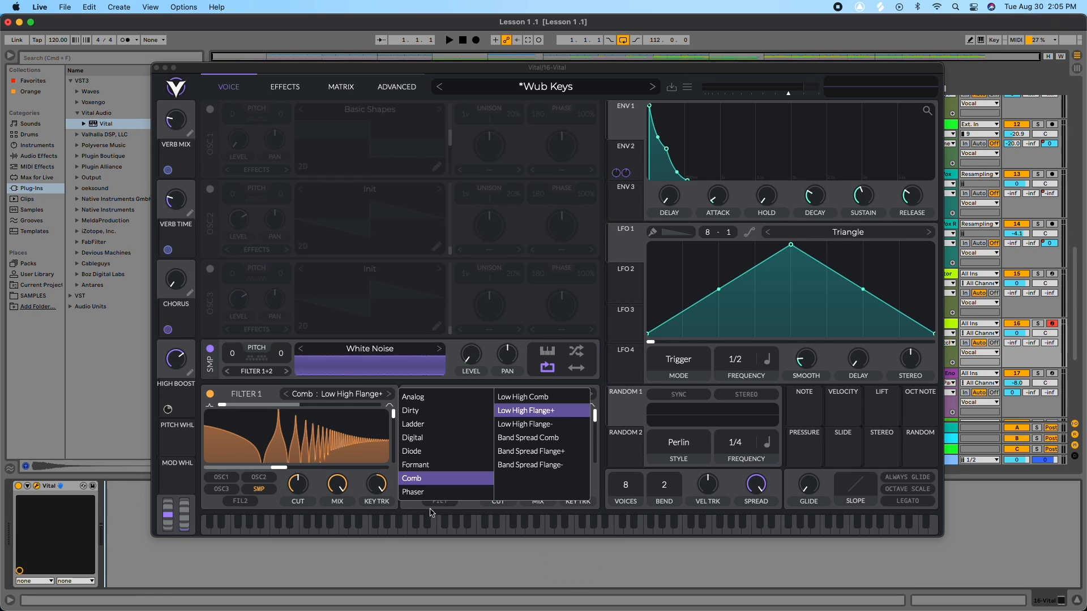
pyautogui.click(606, 351)
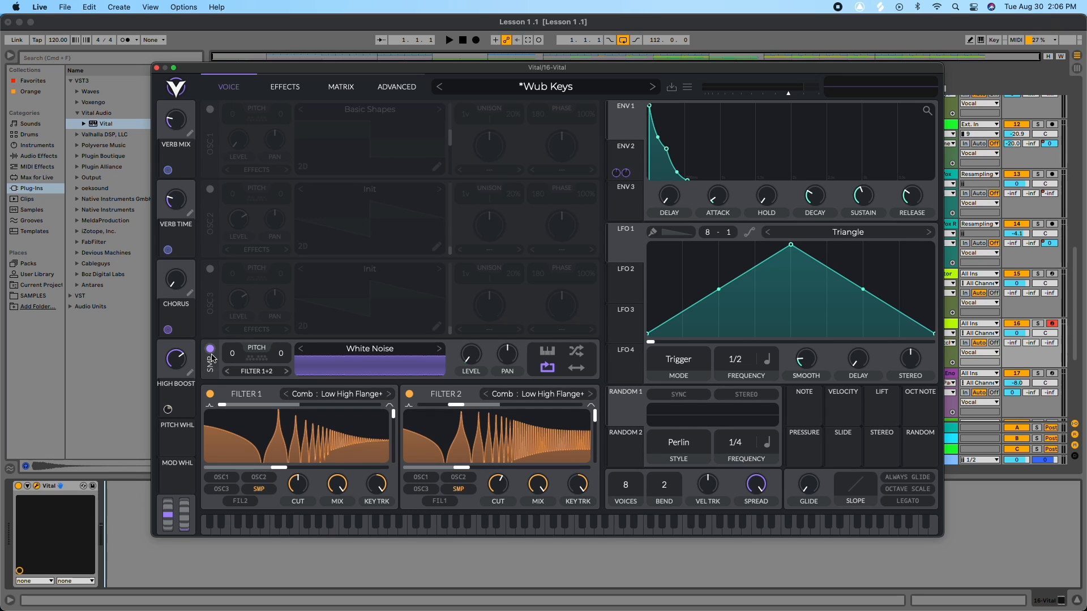
pyautogui.click(463, 488)
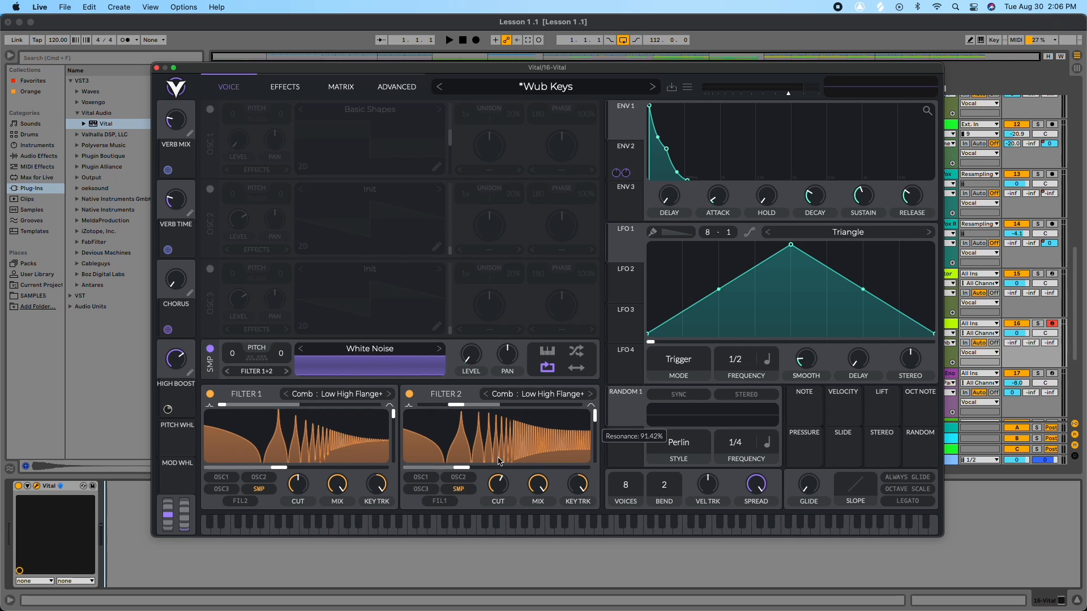
pyautogui.click(529, 397)
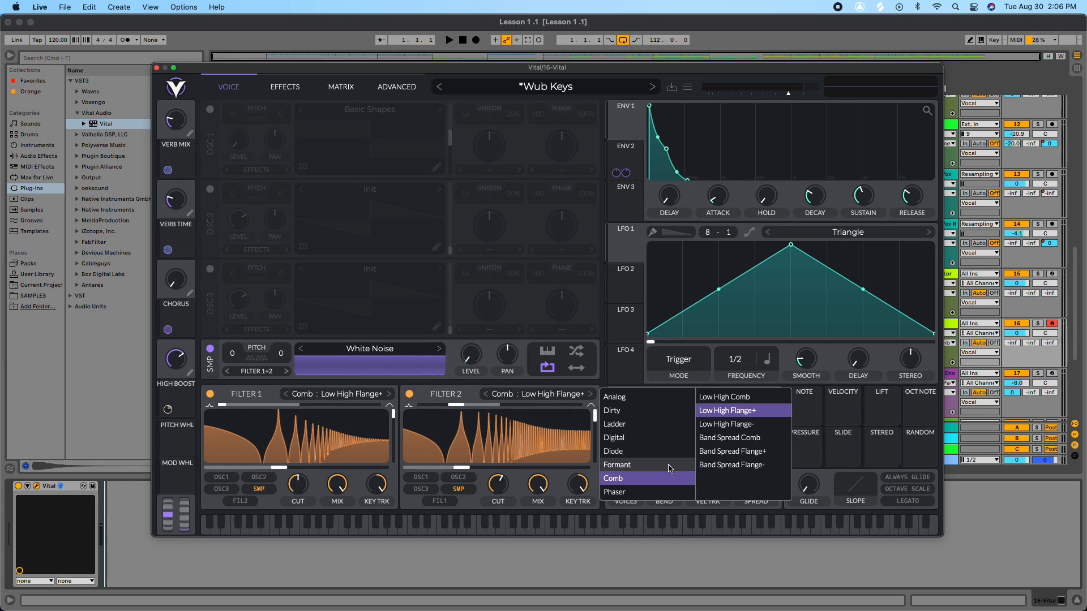
pyautogui.click(326, 393)
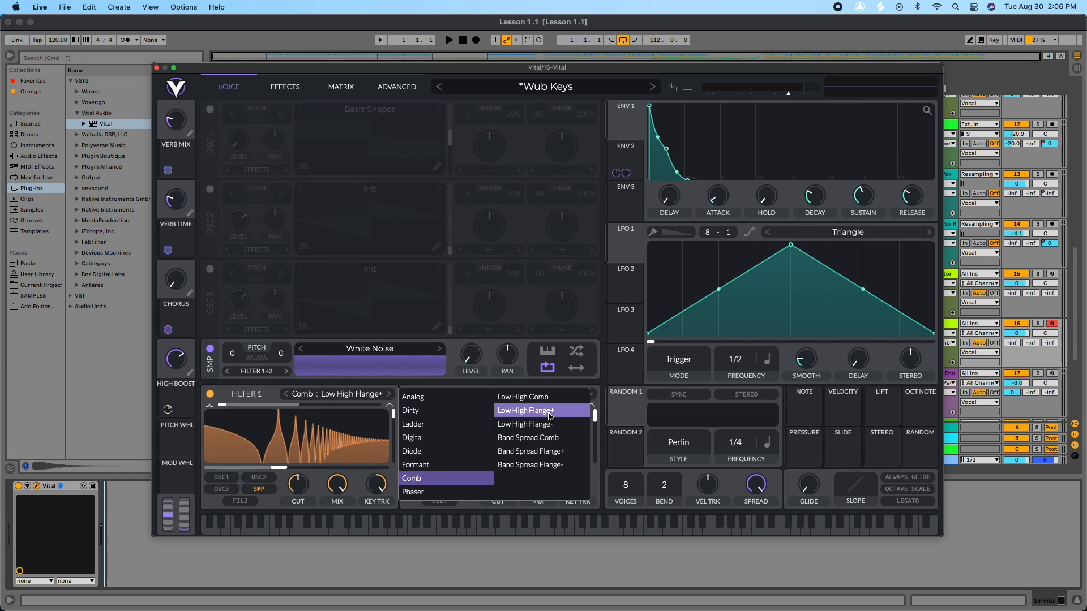
pyautogui.click(605, 502)
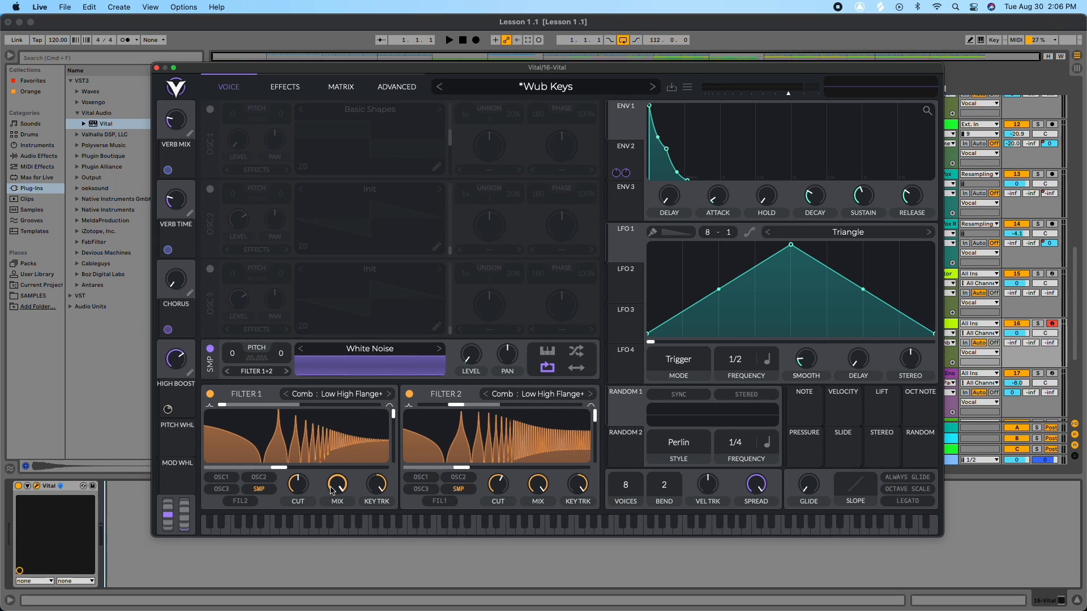
# Step: Lower Filter 2's cutoff to -12 semitones, then undo the change
pyautogui.moveTo(466, 469); pyautogui.dragTo(445, 468)
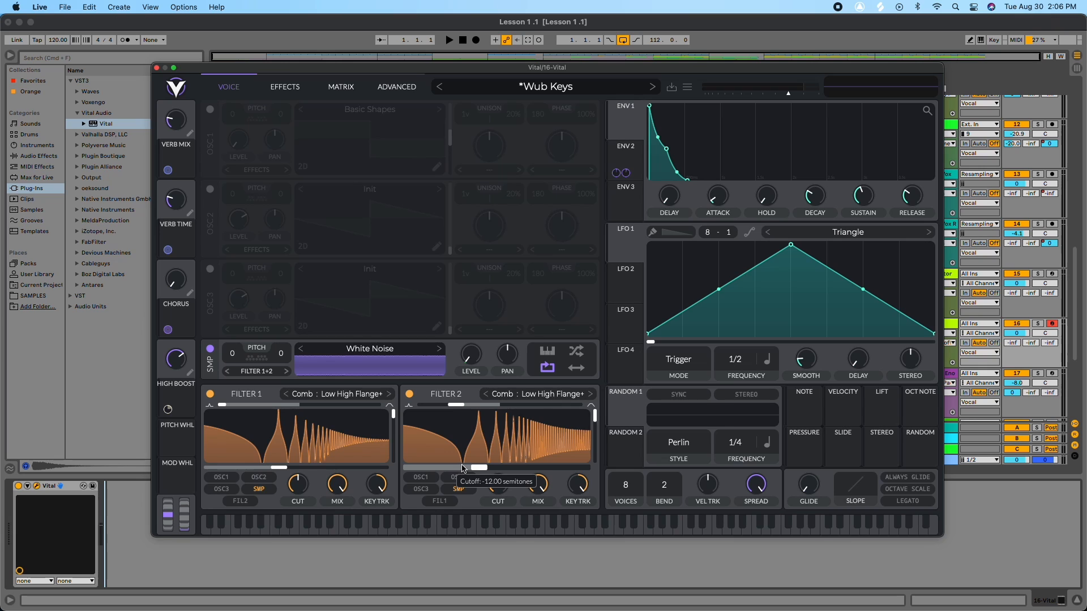
pyautogui.press('super+z')
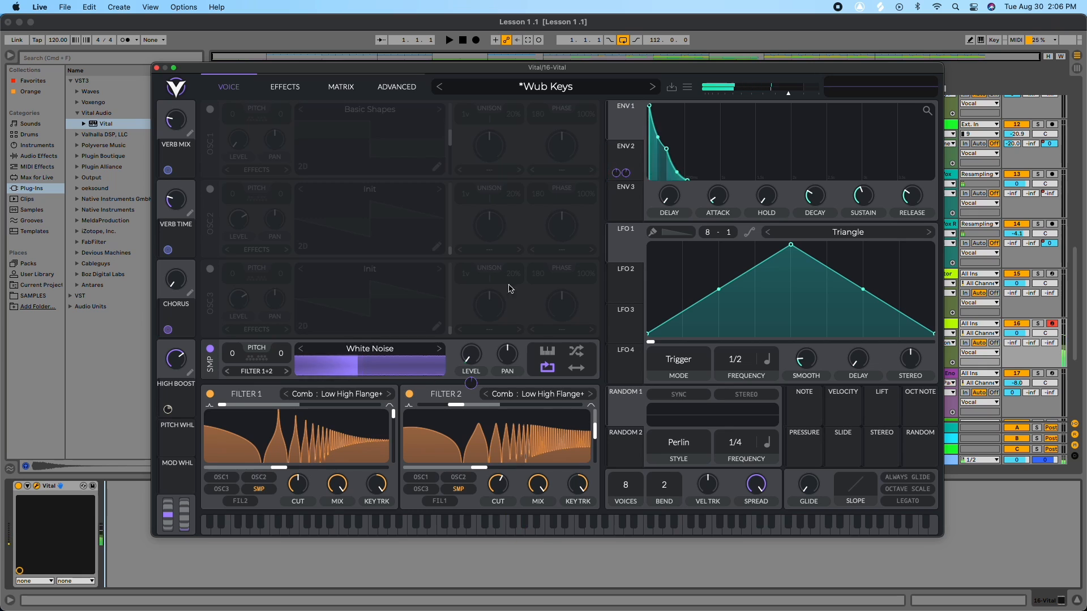
# Step: Select Envelope 2 to inspect its shape
pyautogui.click(623, 158)
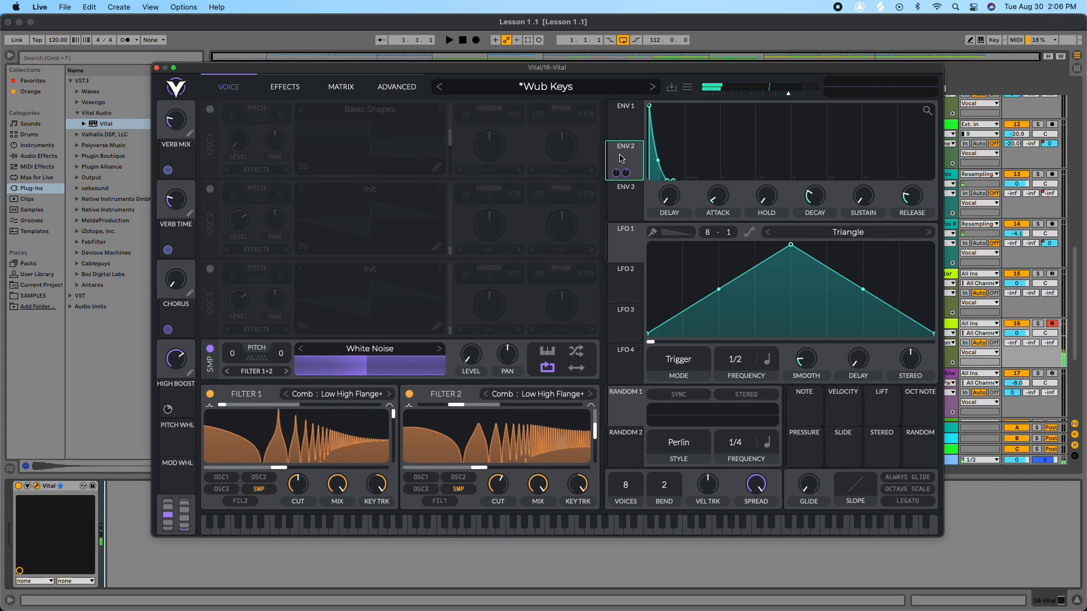
pyautogui.moveTo(616, 174)
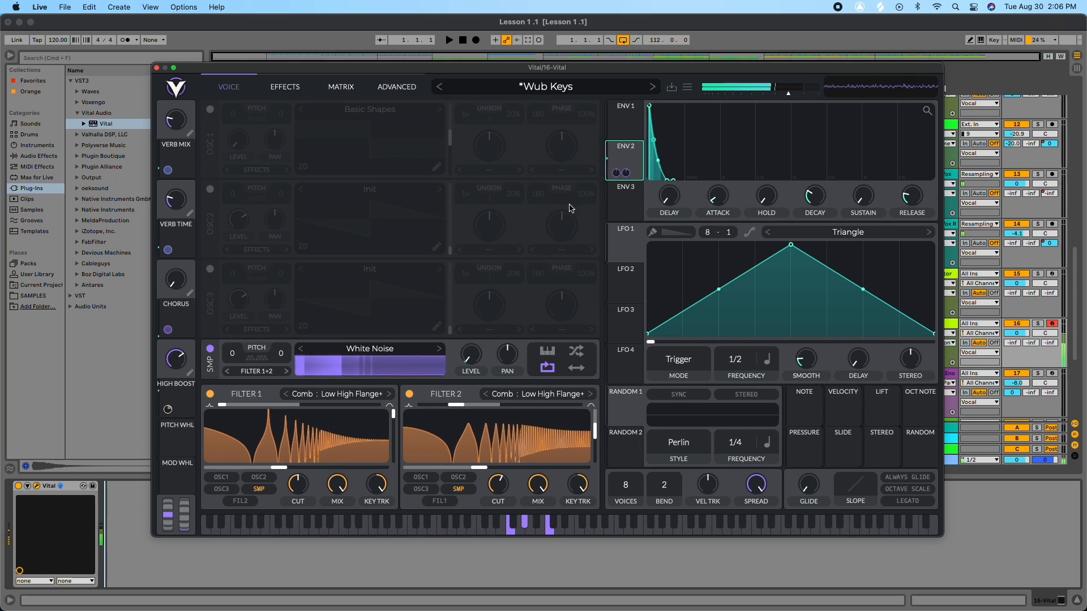
pyautogui.moveTo(611, 161)
pyautogui.mouseDown()
pyautogui.moveTo(476, 230)
pyautogui.moveTo(454, 308)
pyautogui.moveTo(506, 352)
pyautogui.moveTo(469, 358)
pyautogui.moveTo(627, 163)
pyautogui.mouseUp()
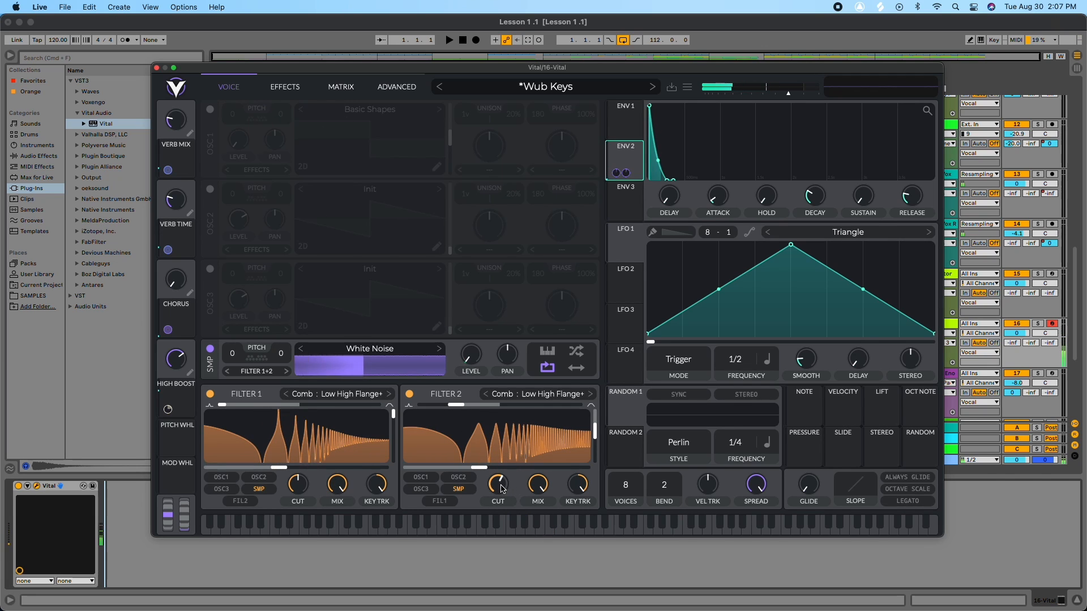
# Step: Reshape both comb filters by moving the Filter 2 and Filter 1 blend sliders
pyautogui.moveTo(457, 407)
pyautogui.mouseDown()
pyautogui.moveTo(477, 405)
pyautogui.moveTo(449, 406)
pyautogui.mouseUp()
pyautogui.moveTo(594, 433)
pyautogui.mouseDown()
pyautogui.moveTo(594, 408)
pyautogui.moveTo(595, 431)
pyautogui.mouseUp()
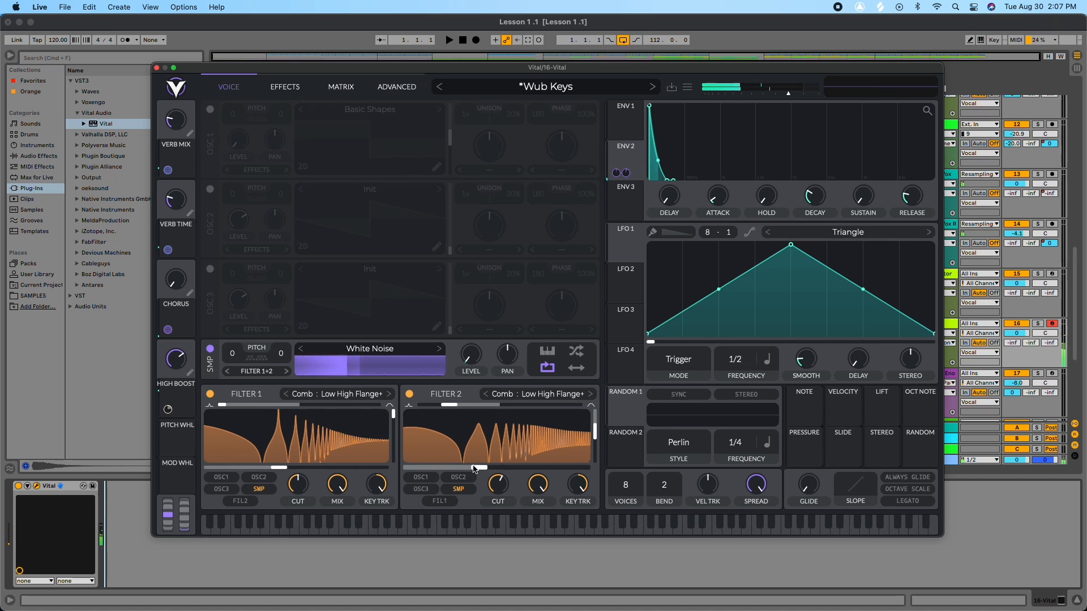
pyautogui.moveTo(477, 470)
pyautogui.mouseDown()
pyautogui.moveTo(486, 467)
pyautogui.moveTo(465, 467)
pyautogui.mouseUp()
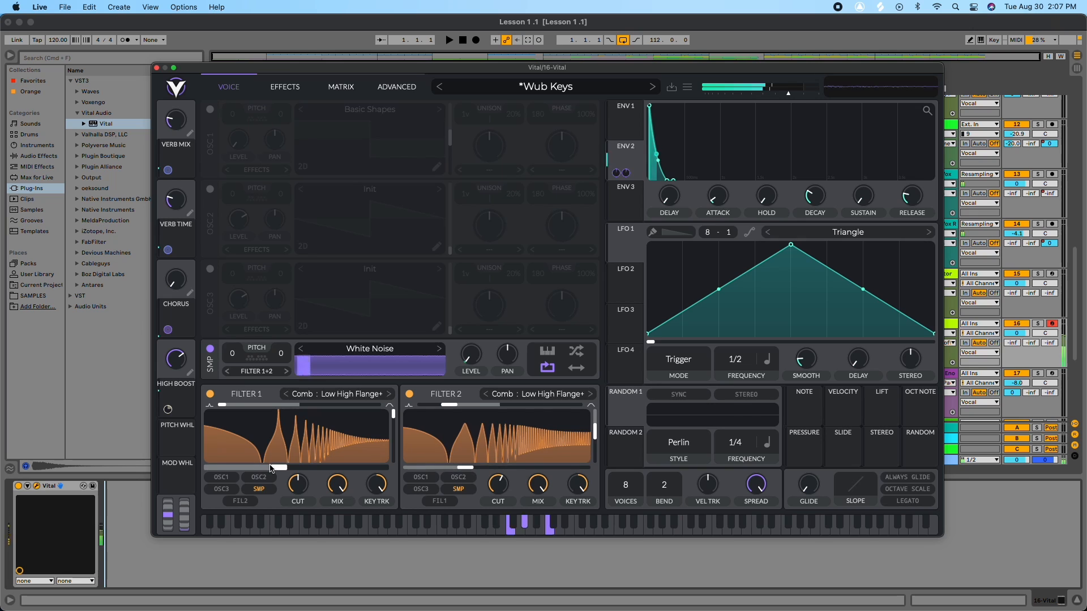
pyautogui.moveTo(284, 467); pyautogui.dragTo(321, 469)
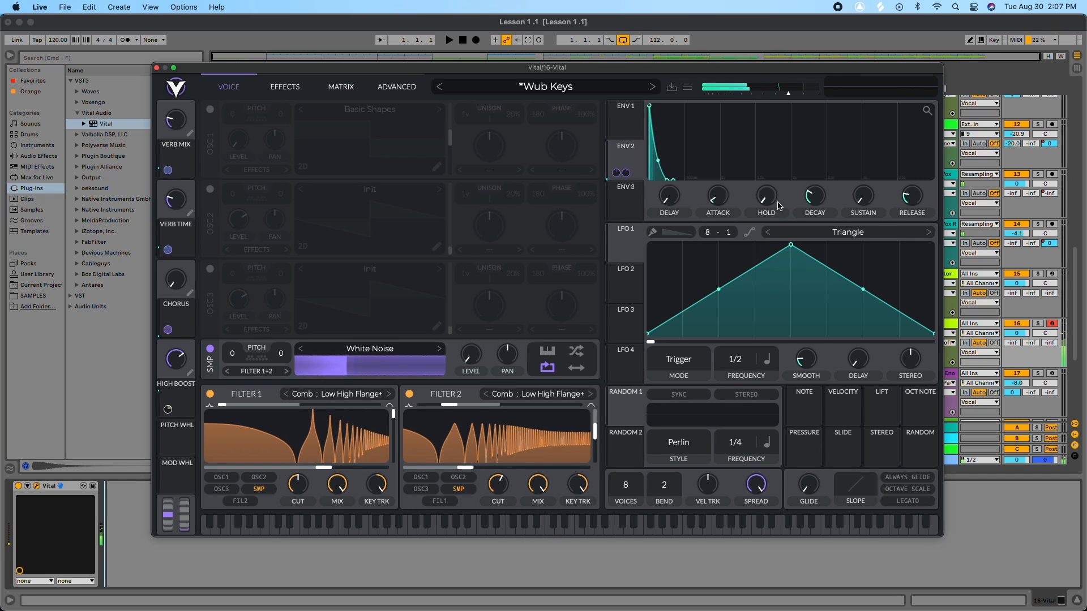
# Step: Adjust the envelope's release time
pyautogui.moveTo(917, 198)
pyautogui.mouseDown()
pyautogui.moveTo(918, 186)
pyautogui.moveTo(861, 184)
pyautogui.moveTo(918, 190)
pyautogui.mouseUp()
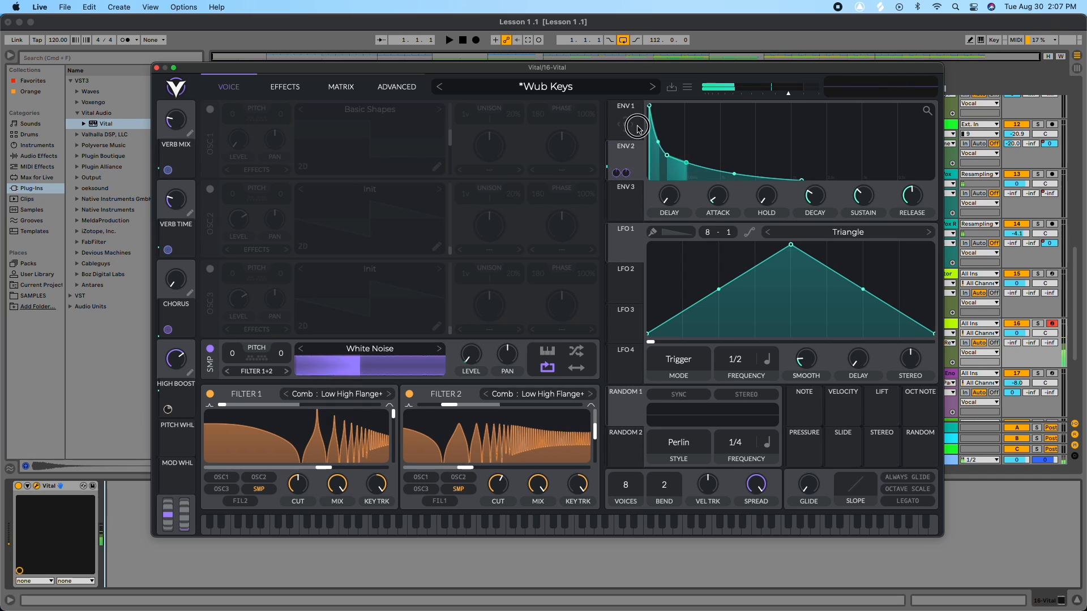
pyautogui.moveTo(910, 196)
pyautogui.mouseDown()
pyautogui.moveTo(900, 220)
pyautogui.moveTo(916, 192)
pyautogui.moveTo(912, 200)
pyautogui.mouseUp()
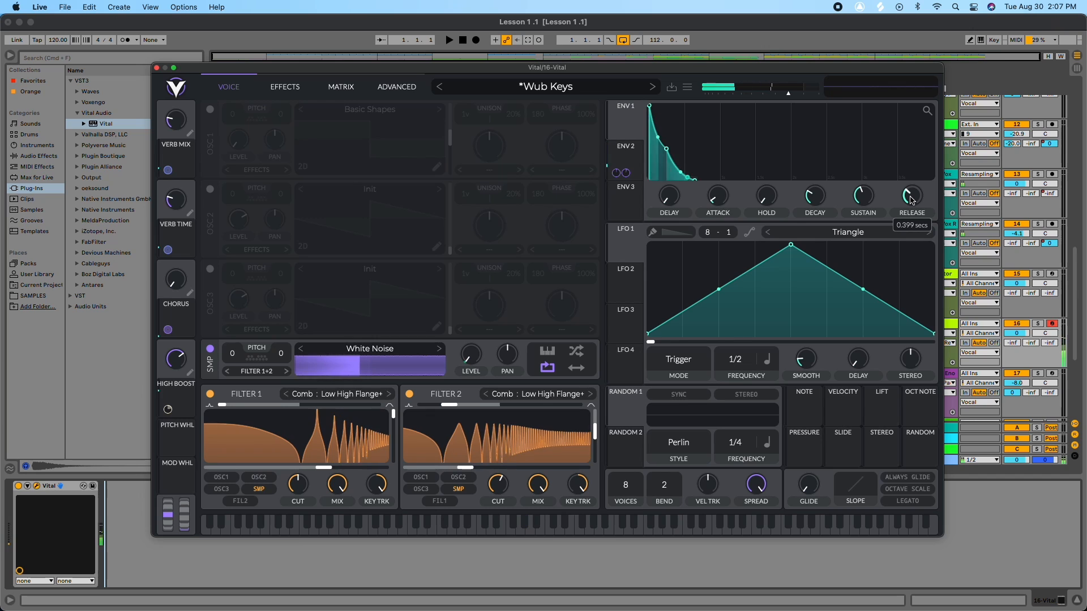
# Step: Open the effects page and toggle Chorus, Reverb and EQ off, then EQ and Chorus back on
pyautogui.click(296, 88)
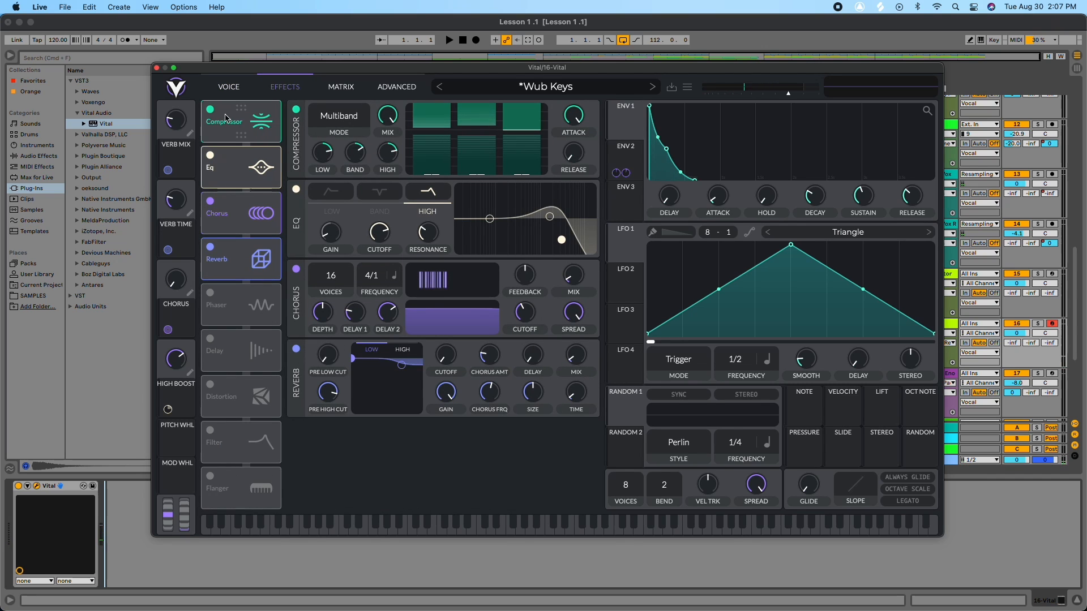
pyautogui.click(210, 201)
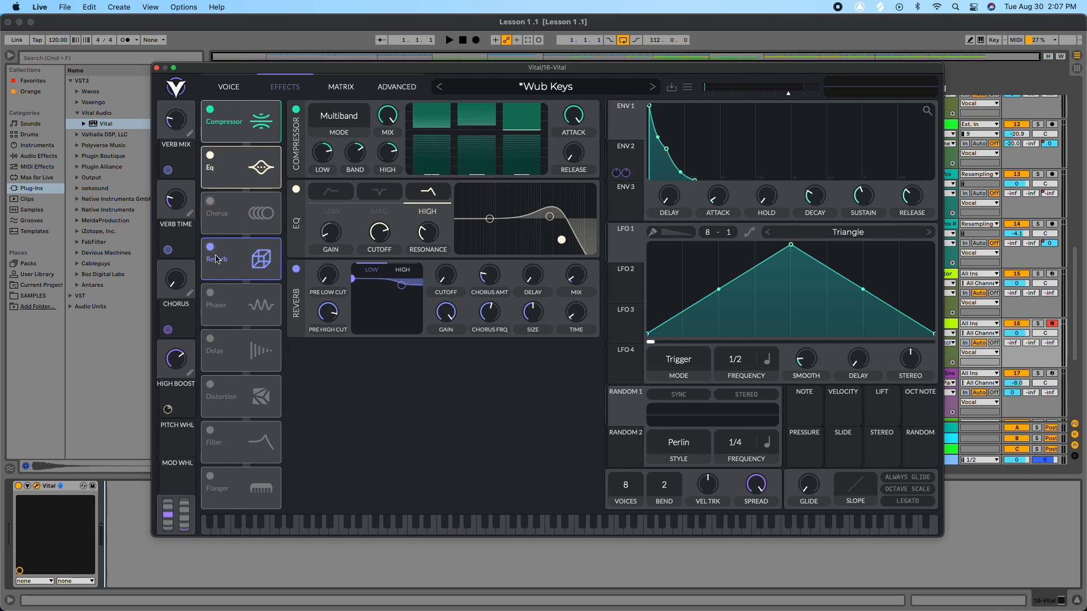
pyautogui.click(210, 247)
pyautogui.click(210, 155)
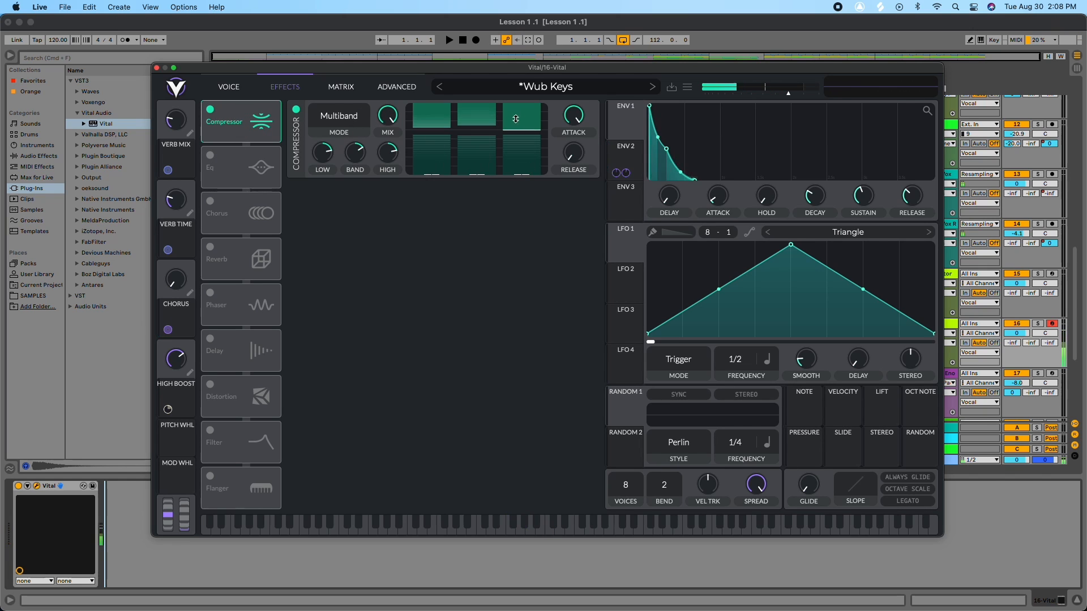
pyautogui.moveTo(581, 117)
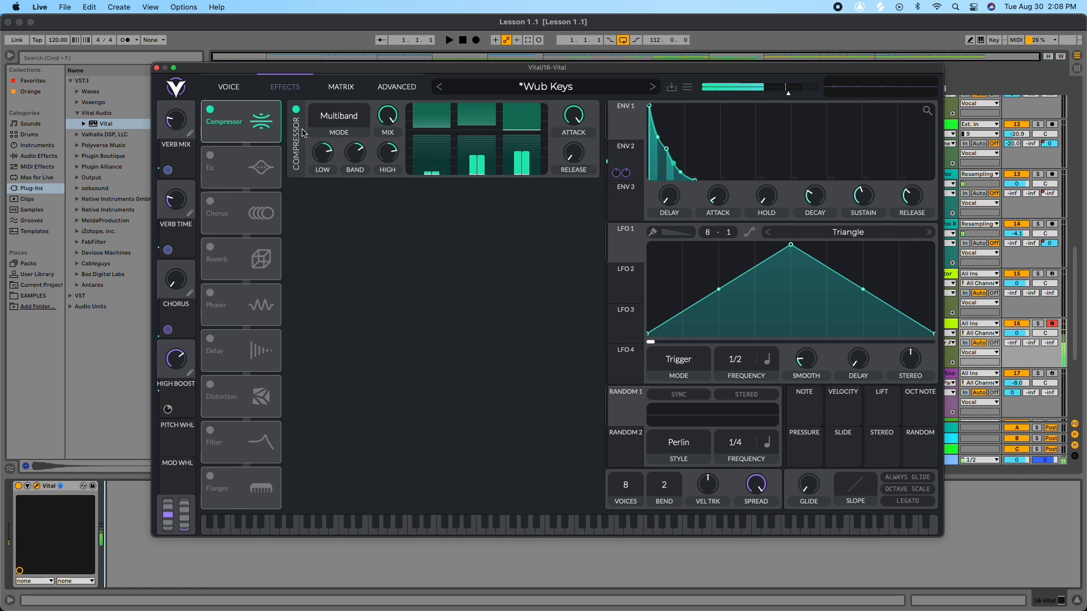
pyautogui.click(210, 155)
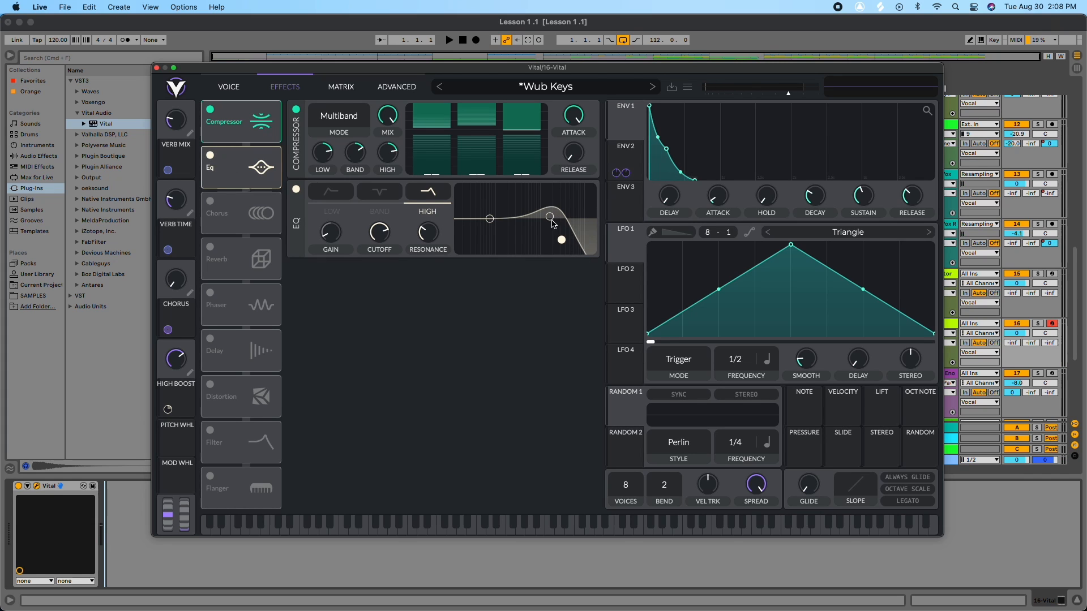
pyautogui.click(210, 202)
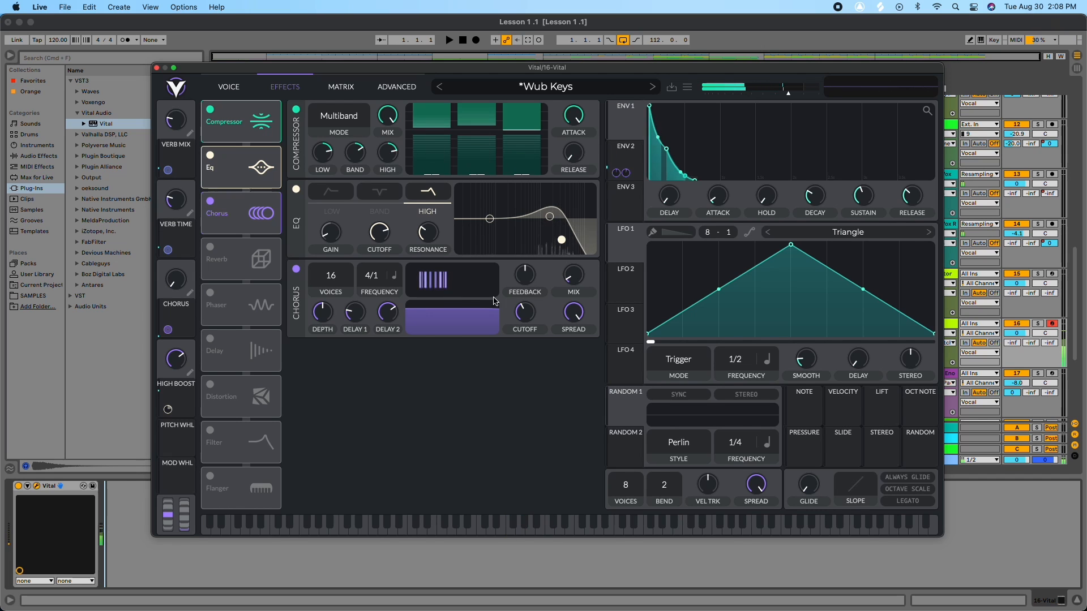
# Step: Sweep the chorus mix up and down to audition it
pyautogui.moveTo(572, 278); pyautogui.dragTo(570, 215)
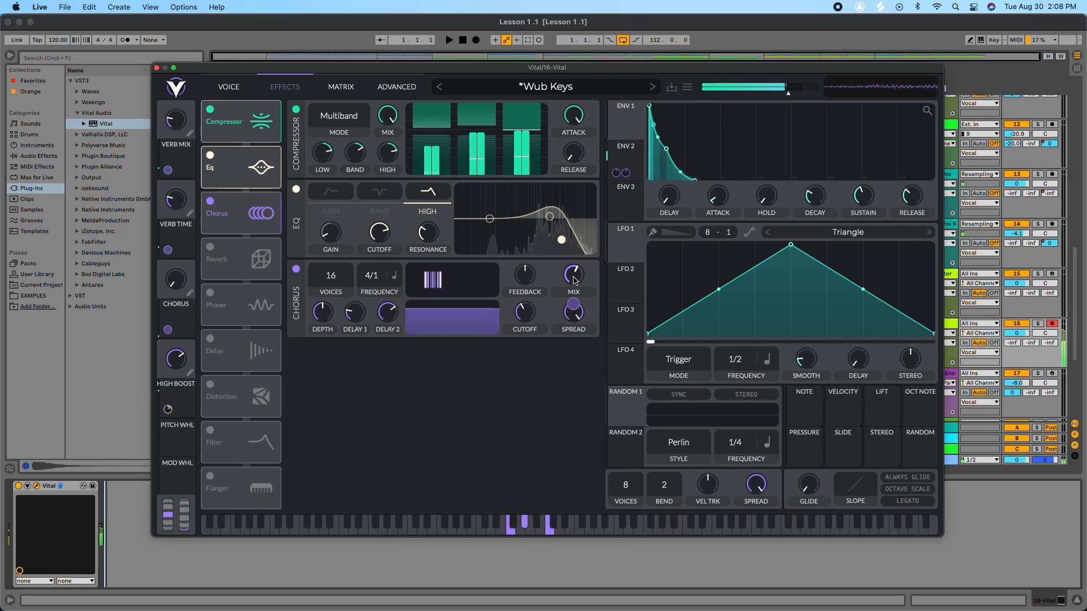
pyautogui.moveTo(576, 279); pyautogui.dragTo(566, 330)
pyautogui.moveTo(576, 276); pyautogui.dragTo(575, 294)
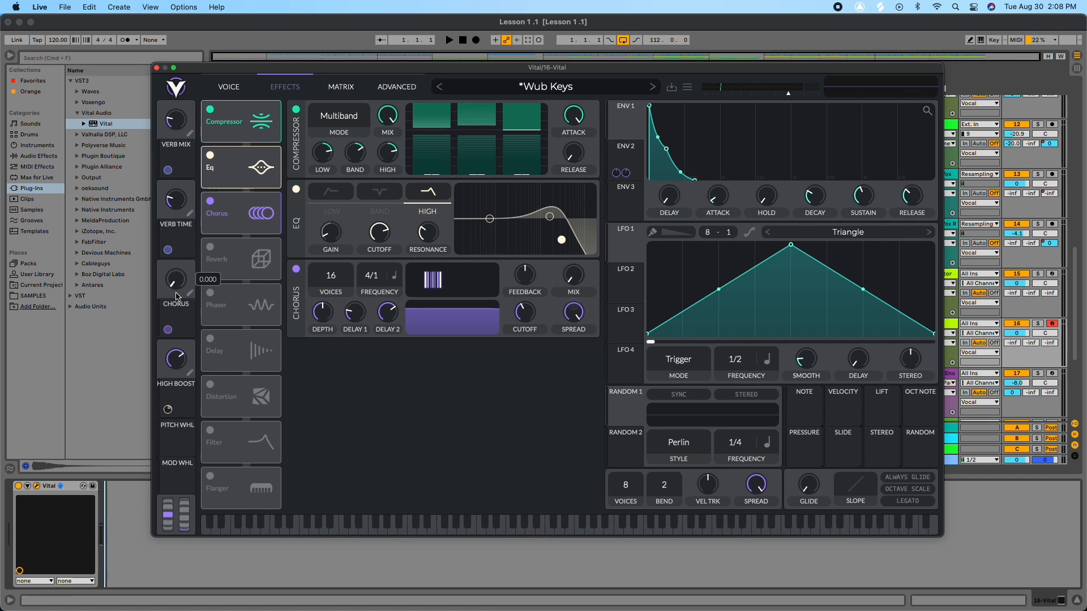
# Step: Turn the Chorus macro up and back down
pyautogui.moveTo(176, 284); pyautogui.dragTo(188, 232)
pyautogui.moveTo(175, 276); pyautogui.dragTo(185, 252)
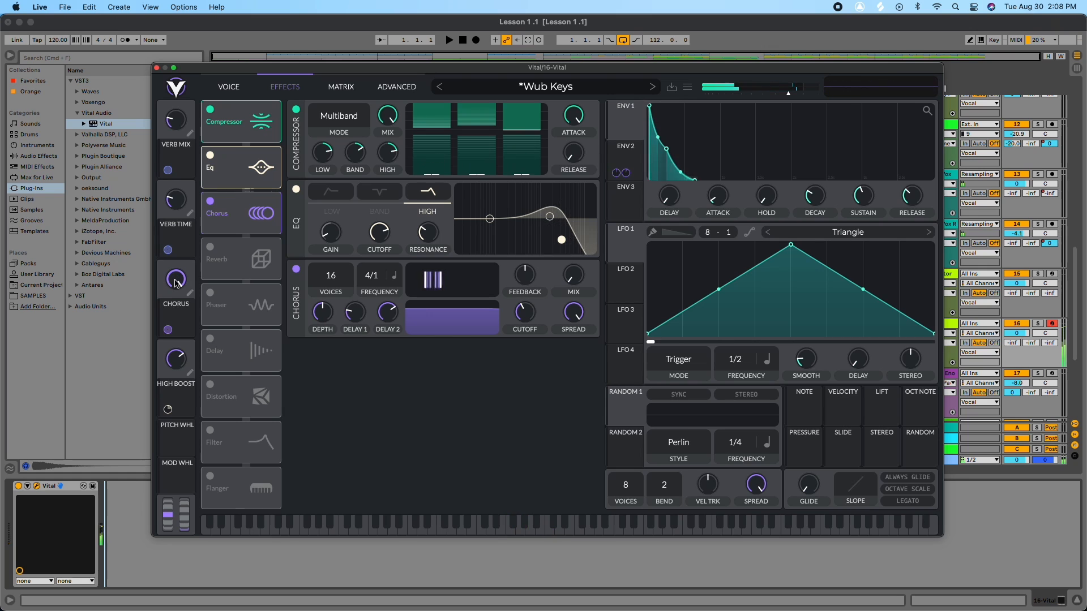
pyautogui.moveTo(176, 282); pyautogui.dragTo(170, 388)
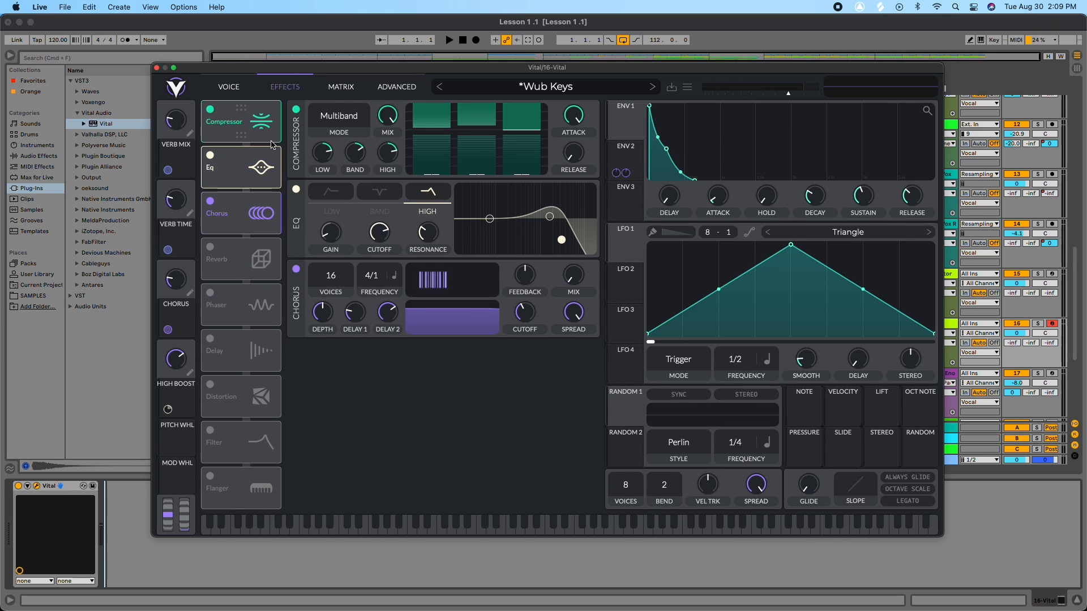
# Step: Re-enable the reverb effect, lower the Verb Mix macro, and return to the voice page
pyautogui.click(252, 89)
pyautogui.click(286, 85)
pyautogui.click(211, 247)
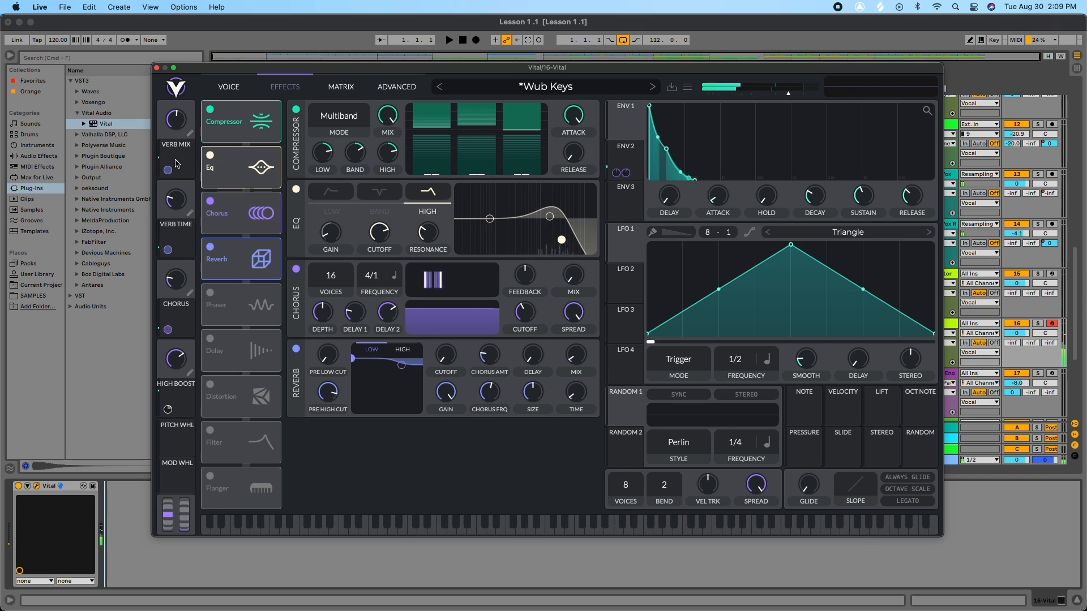
pyautogui.moveTo(175, 118)
pyautogui.mouseDown()
pyautogui.moveTo(175, 145)
pyautogui.moveTo(178, 134)
pyautogui.mouseUp()
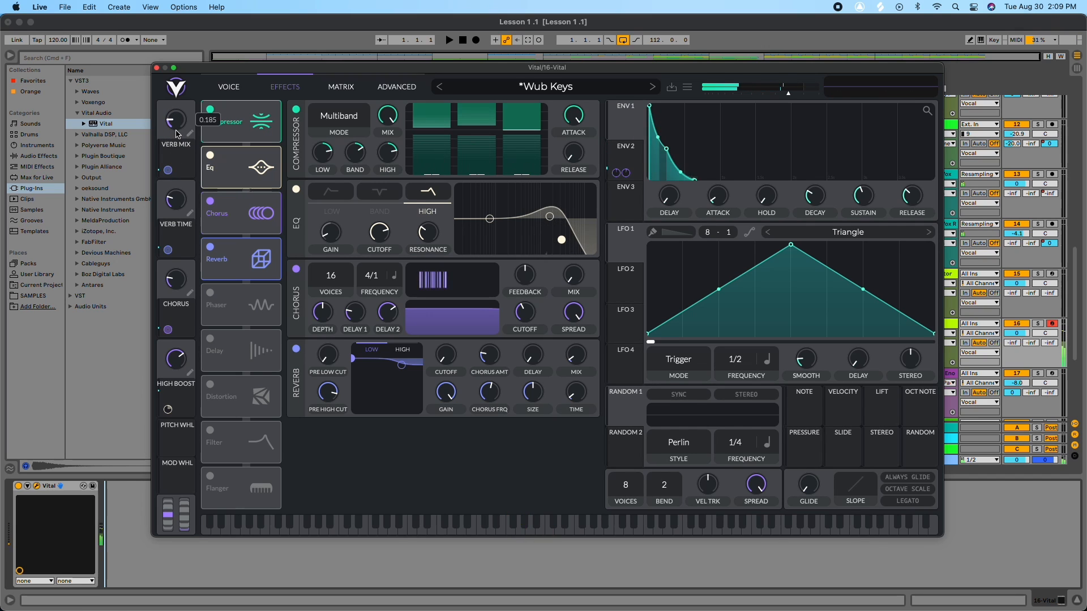
pyautogui.click(233, 87)
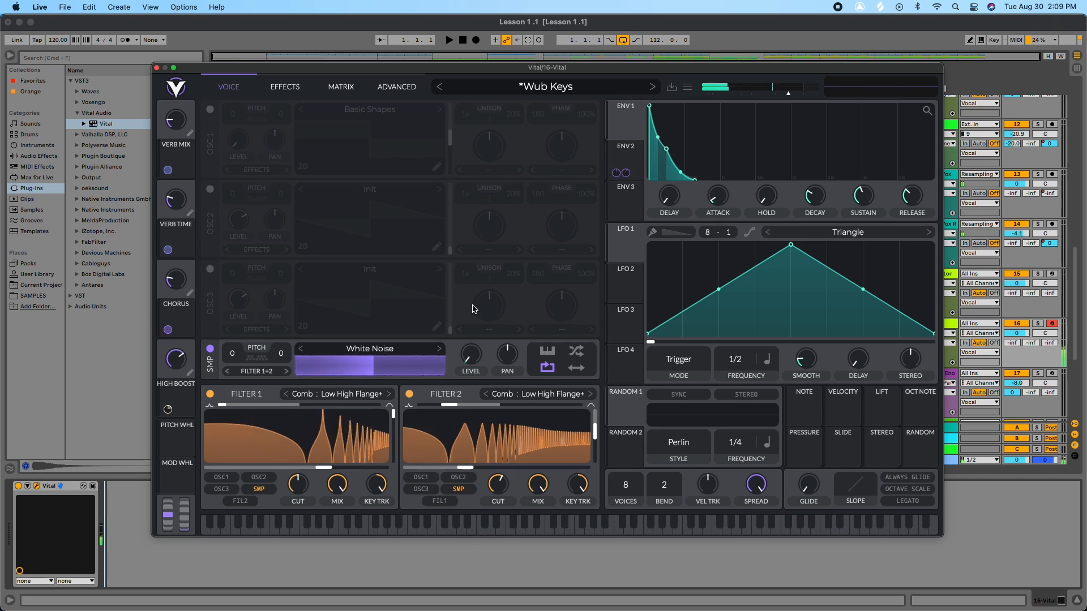
# Step: Route Envelope 2 to modulate the noise sample's level
pyautogui.click(627, 162)
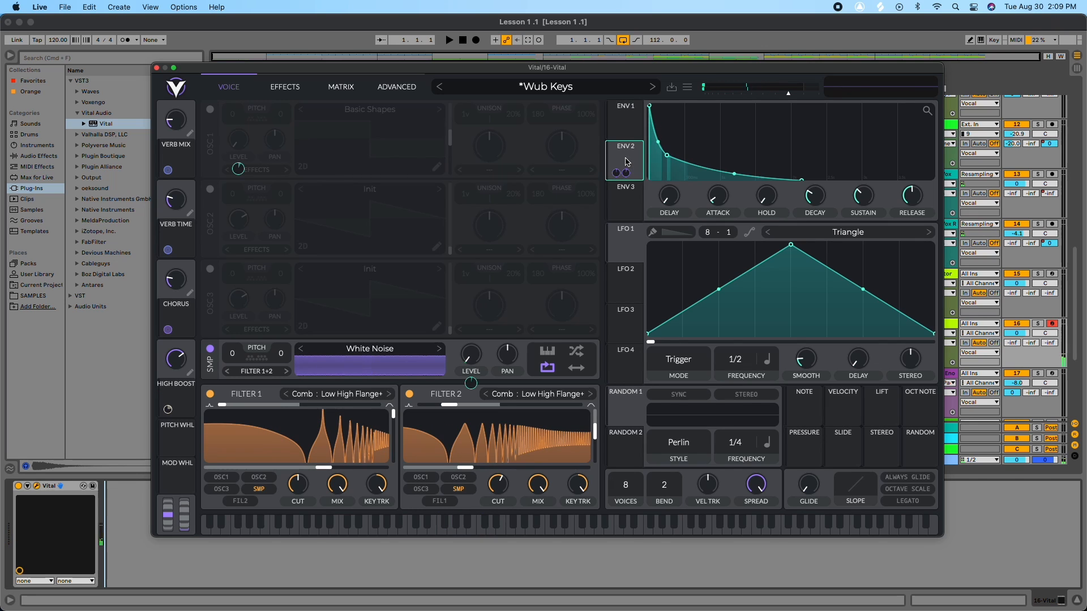
pyautogui.click(633, 129)
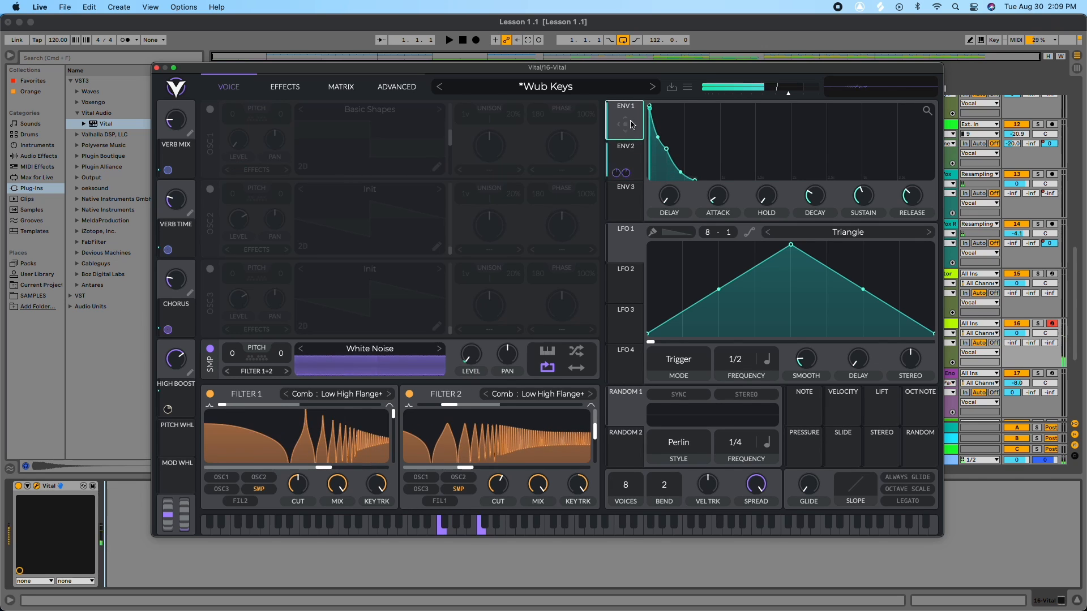
pyautogui.moveTo(621, 173); pyautogui.dragTo(469, 360)
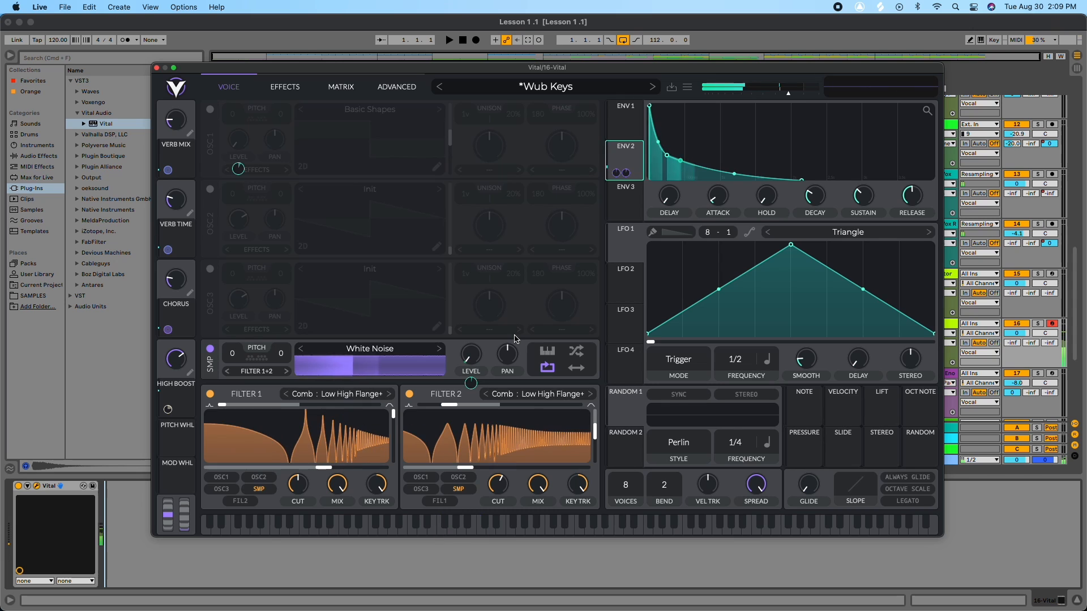
# Step: Browse the Effects, Matrix and Advanced pages of the patch
pyautogui.click(291, 85)
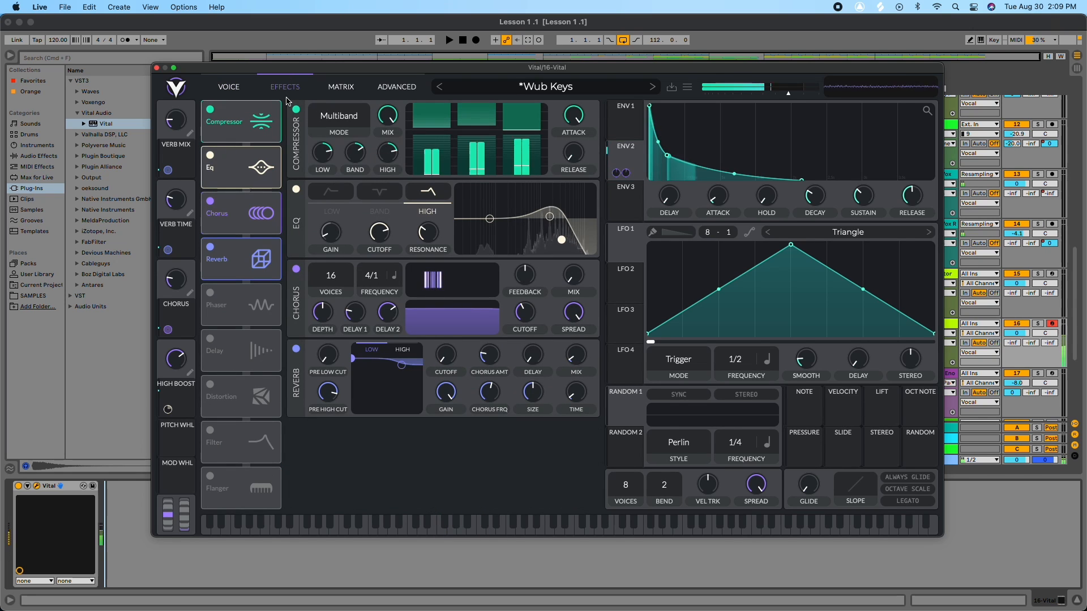
pyautogui.click(341, 87)
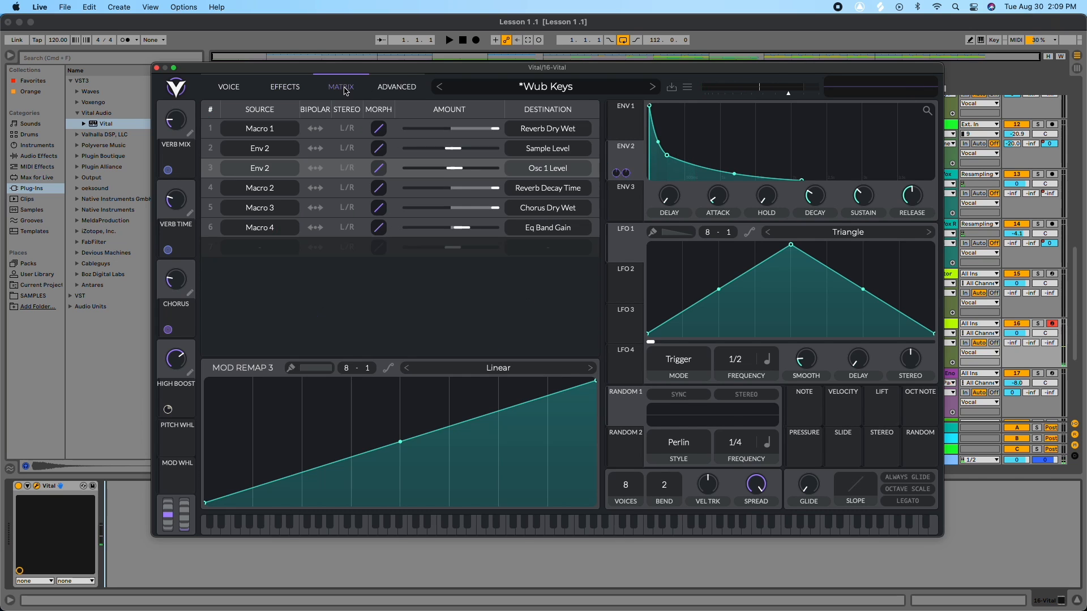
pyautogui.click(385, 88)
pyautogui.click(238, 88)
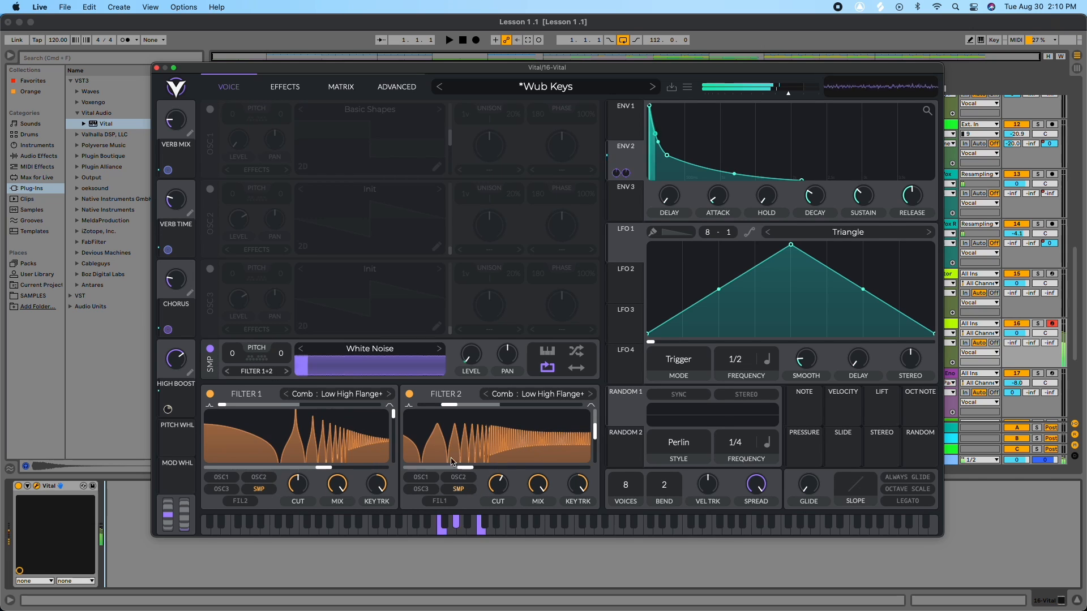
pyautogui.click(285, 87)
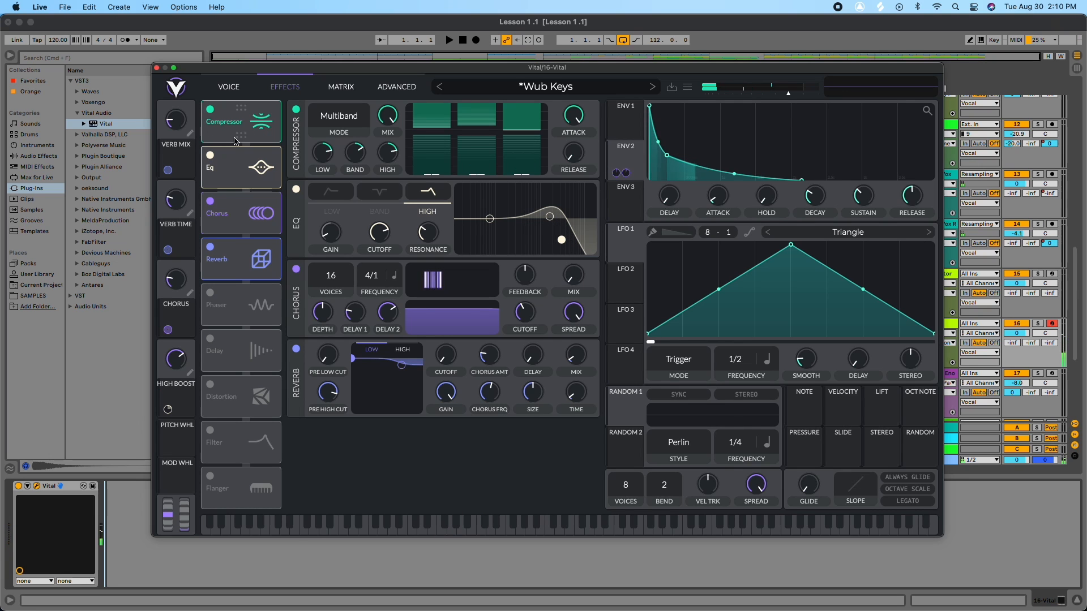
pyautogui.click(247, 85)
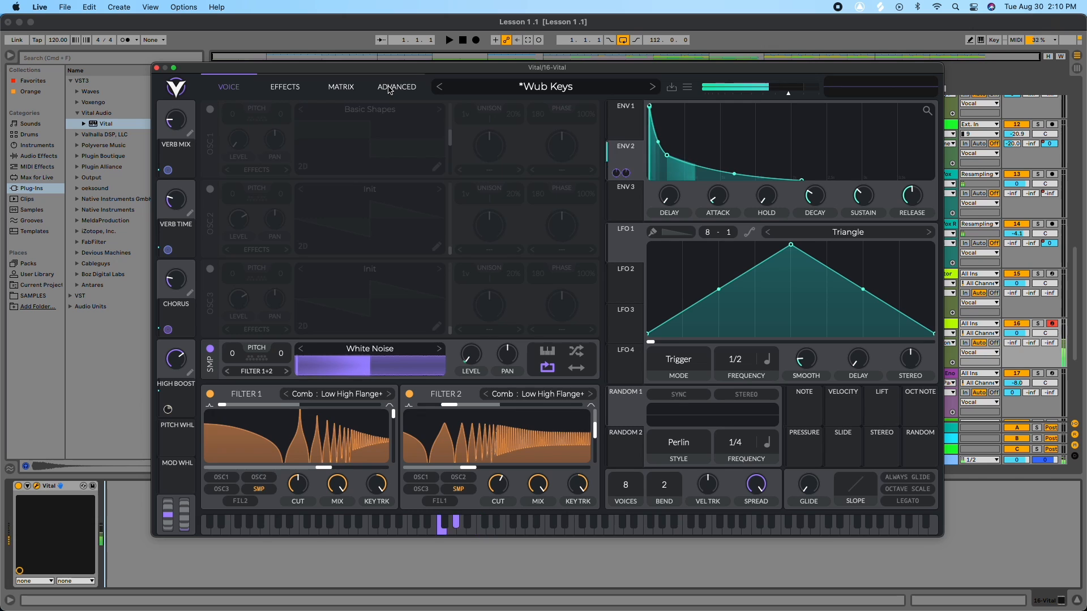
pyautogui.click(341, 87)
pyautogui.click(397, 86)
pyautogui.click(229, 86)
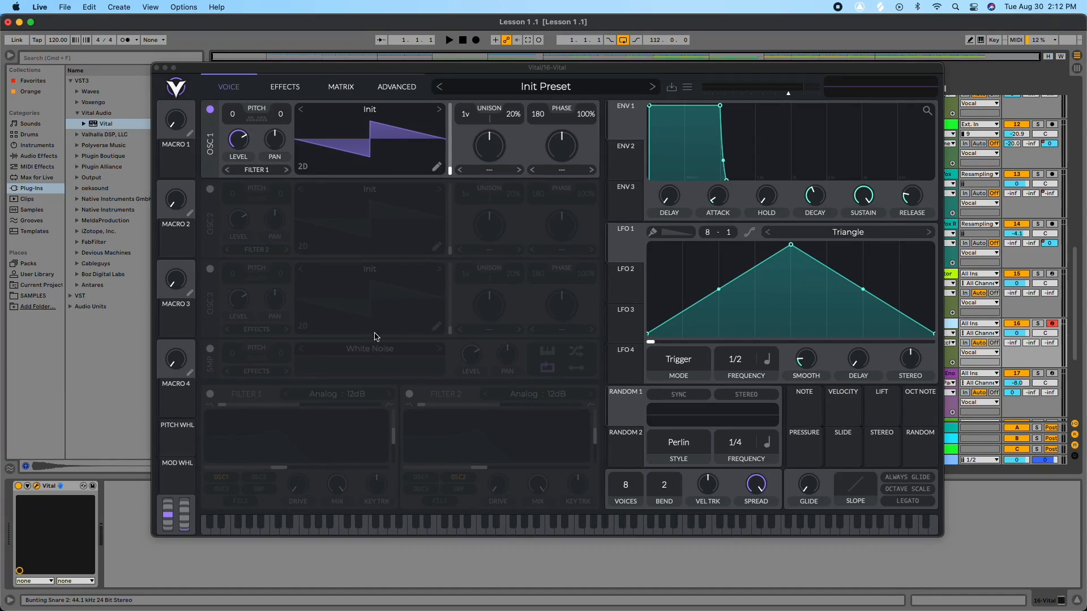
# Step: Load the Factory Basic Shapes wavetable onto oscillator 1, close the browser, and lengthen Envelope 1's attack
pyautogui.click(365, 115)
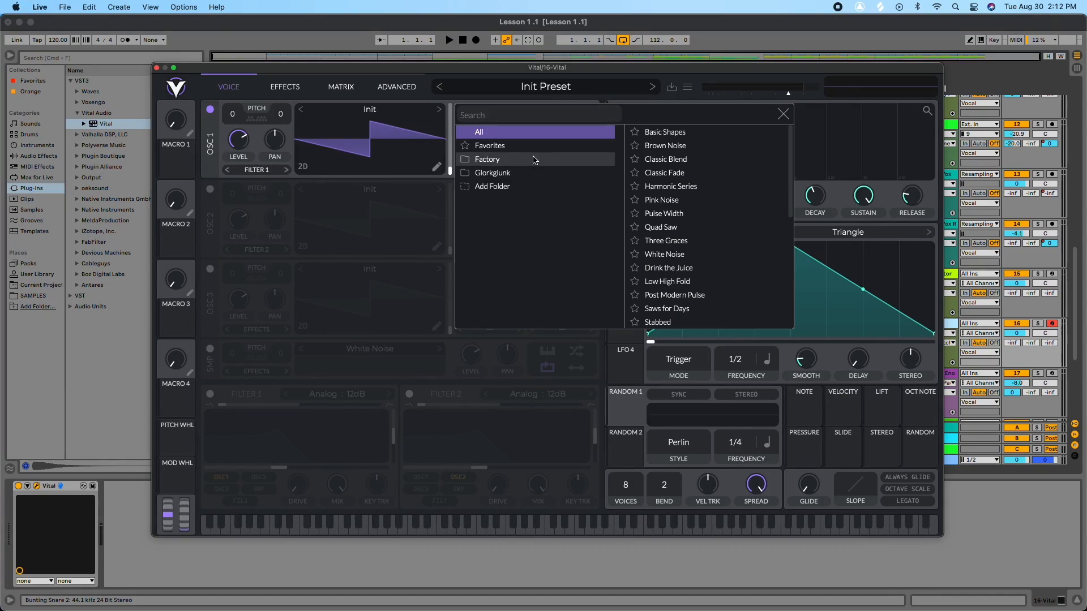
pyautogui.click(498, 160)
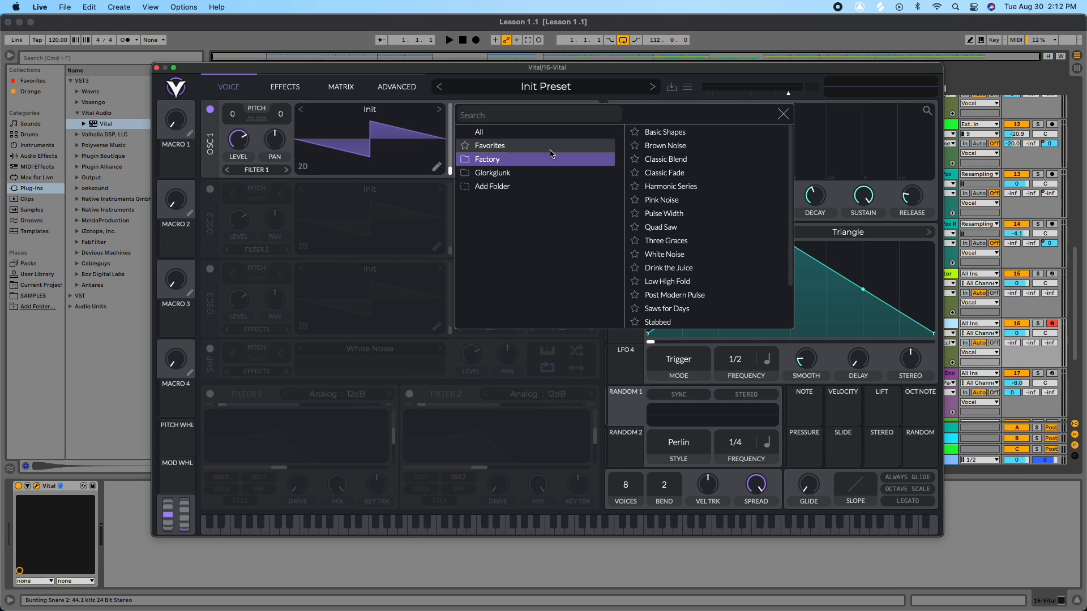
pyautogui.click(651, 131)
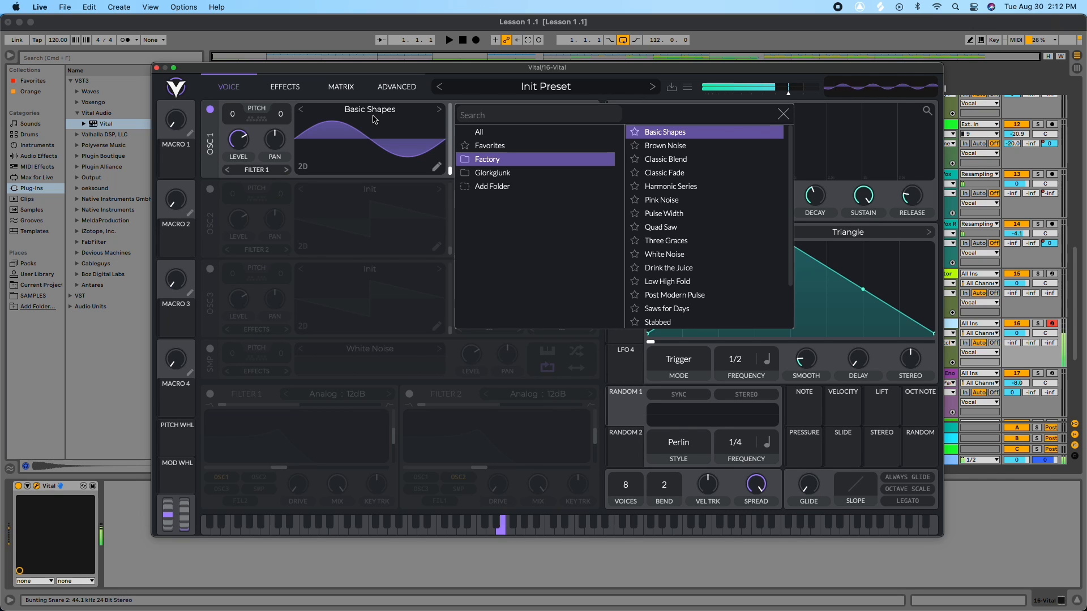
pyautogui.click(784, 114)
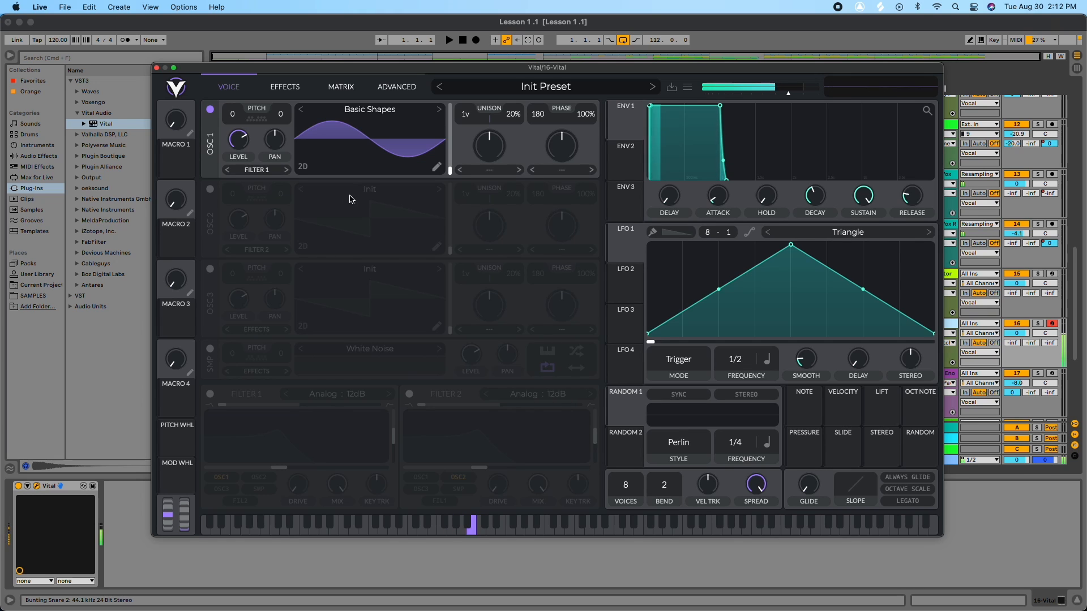
pyautogui.moveTo(651, 107); pyautogui.dragTo(744, 105)
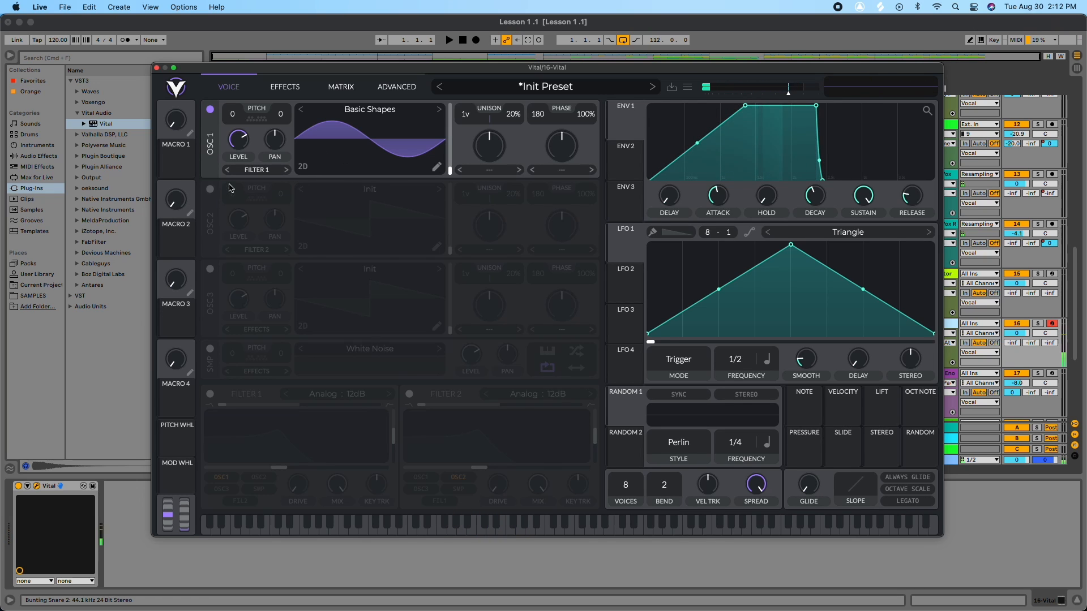
# Step: Enable oscillator 2 and load the Glorkglunk Granular Upgrade wavetable onto it
pyautogui.click(210, 190)
pyautogui.click(362, 191)
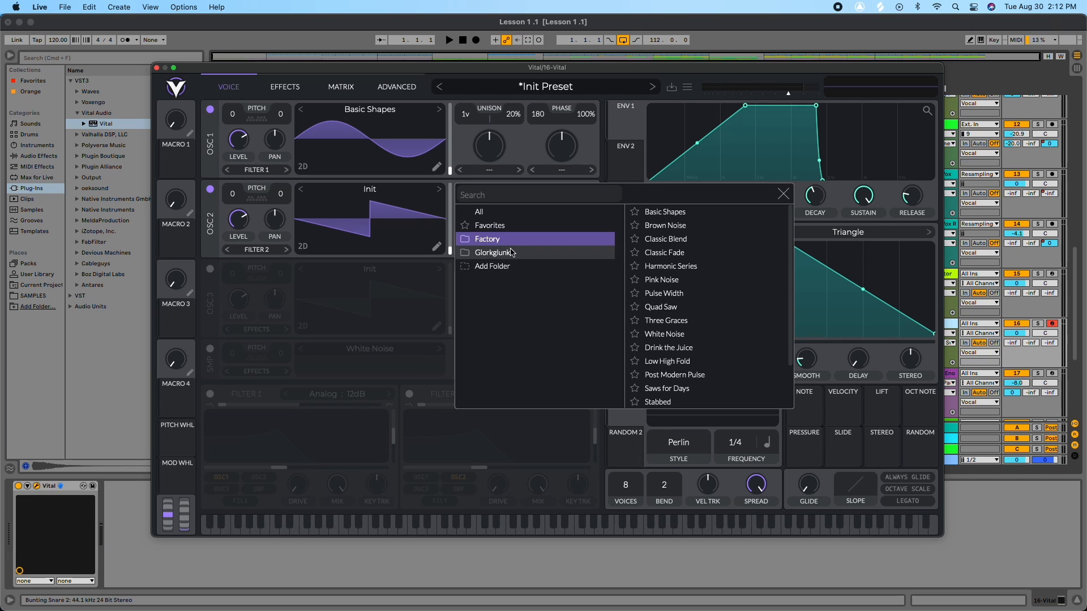
pyautogui.click(531, 253)
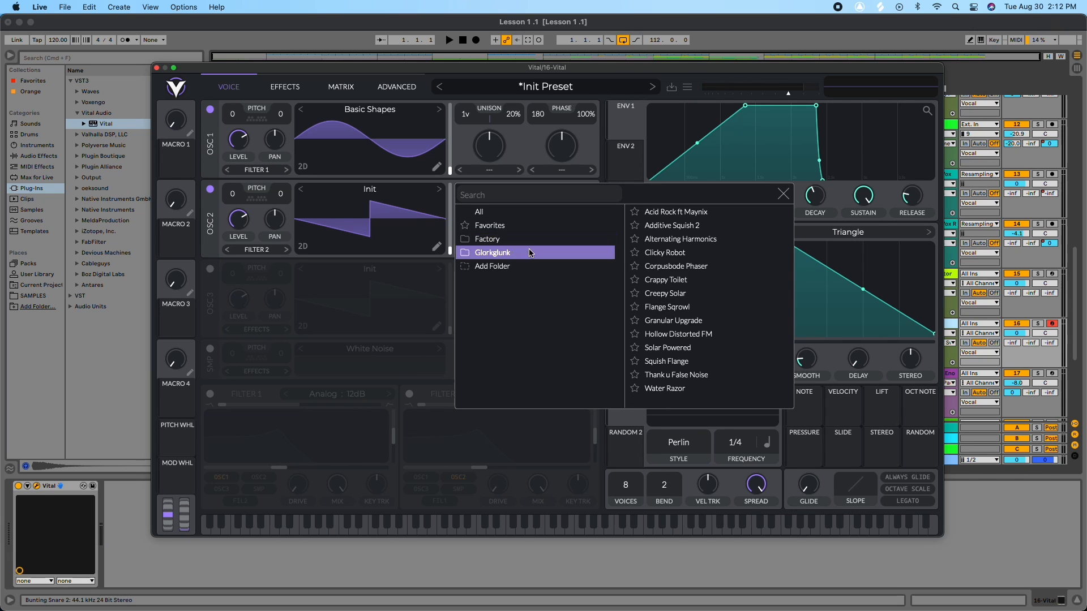
pyautogui.click(694, 320)
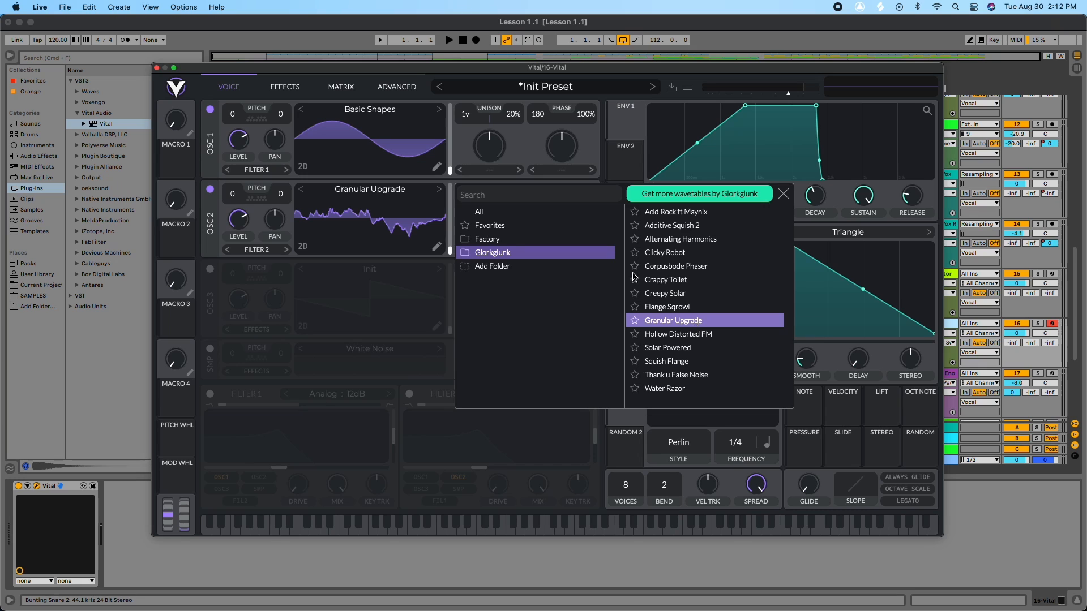
pyautogui.click(785, 190)
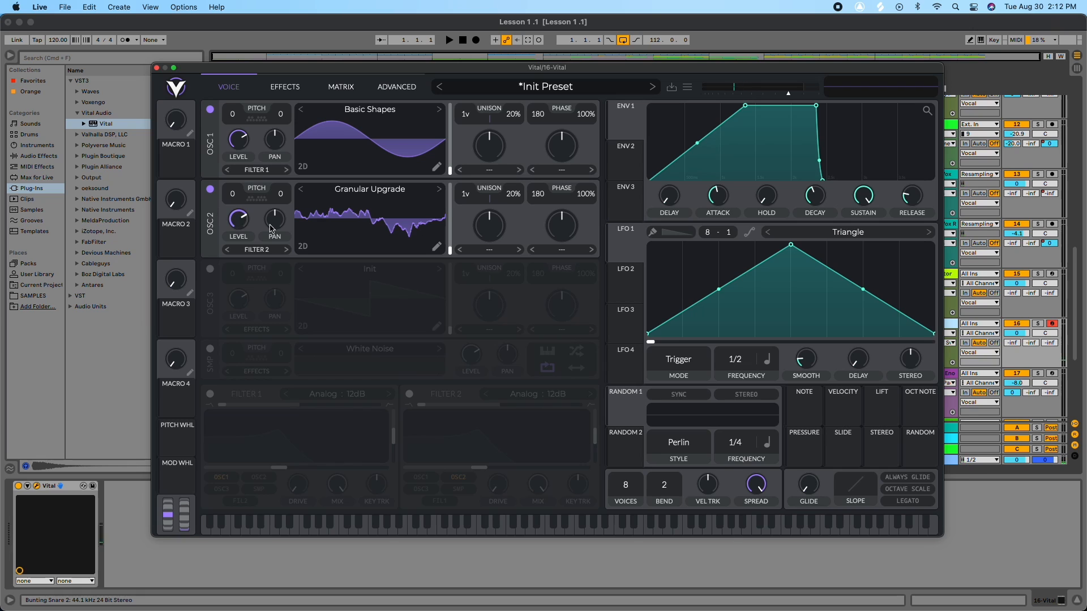
# Step: Set oscillator 2's warp mode to FM from oscillator 1, then set it back to none
pyautogui.click(562, 251)
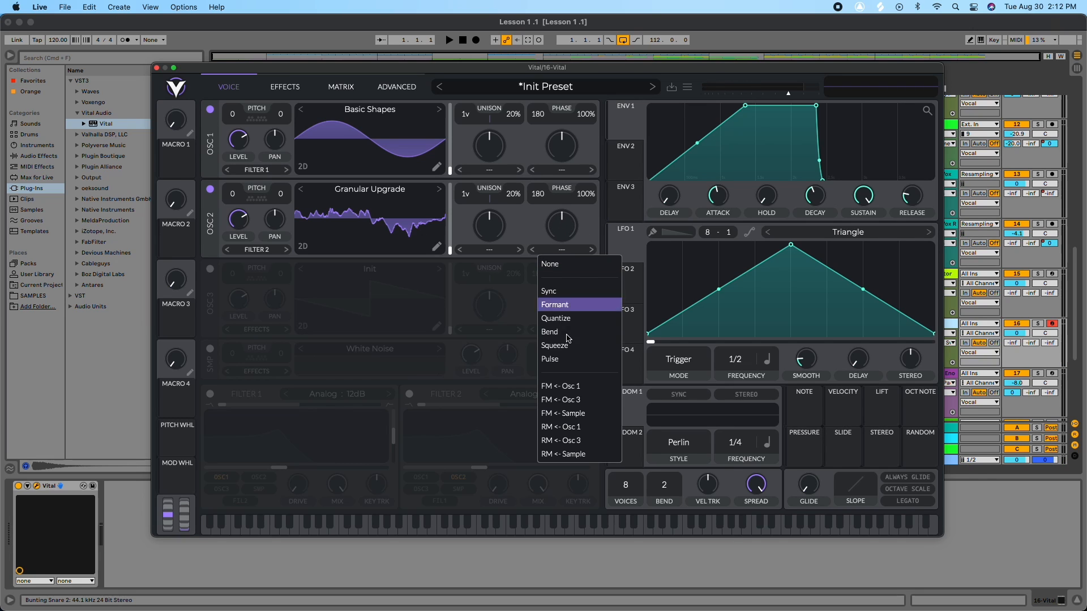
pyautogui.click(574, 388)
pyautogui.moveTo(238, 250); pyautogui.dragTo(247, 429)
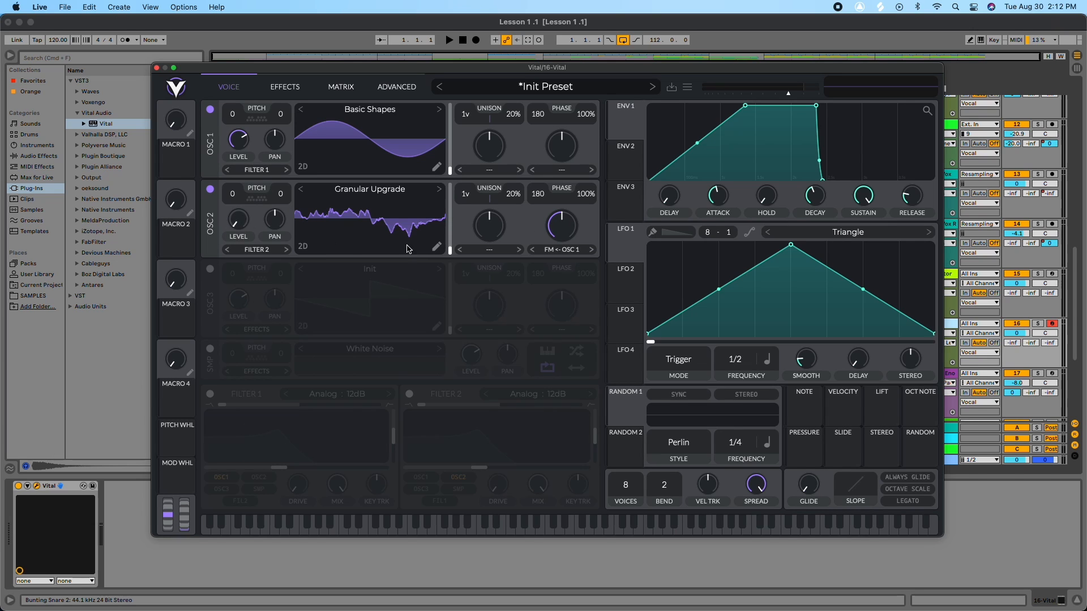
pyautogui.click(562, 247)
pyautogui.click(558, 267)
# Step: Set oscillator 1's warp mode to FM from oscillator 2 and adjust the FM amount
pyautogui.click(564, 171)
pyautogui.click(571, 305)
pyautogui.moveTo(544, 151); pyautogui.dragTo(566, 266)
pyautogui.moveTo(563, 139); pyautogui.dragTo(561, 147)
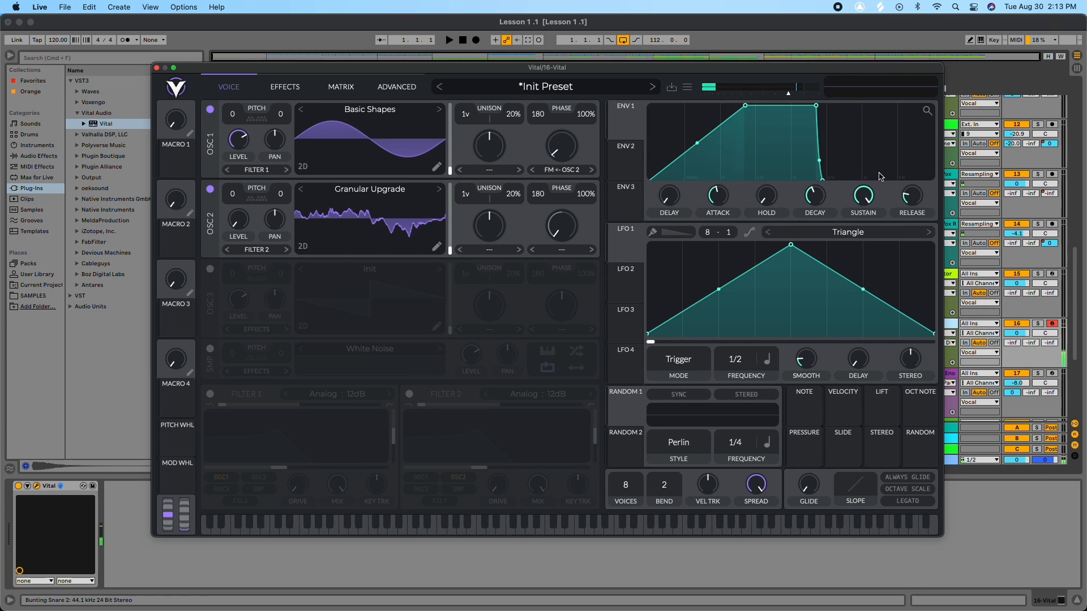
# Step: Lengthen Envelope 1's release
pyautogui.moveTo(906, 201); pyautogui.dragTo(913, 185)
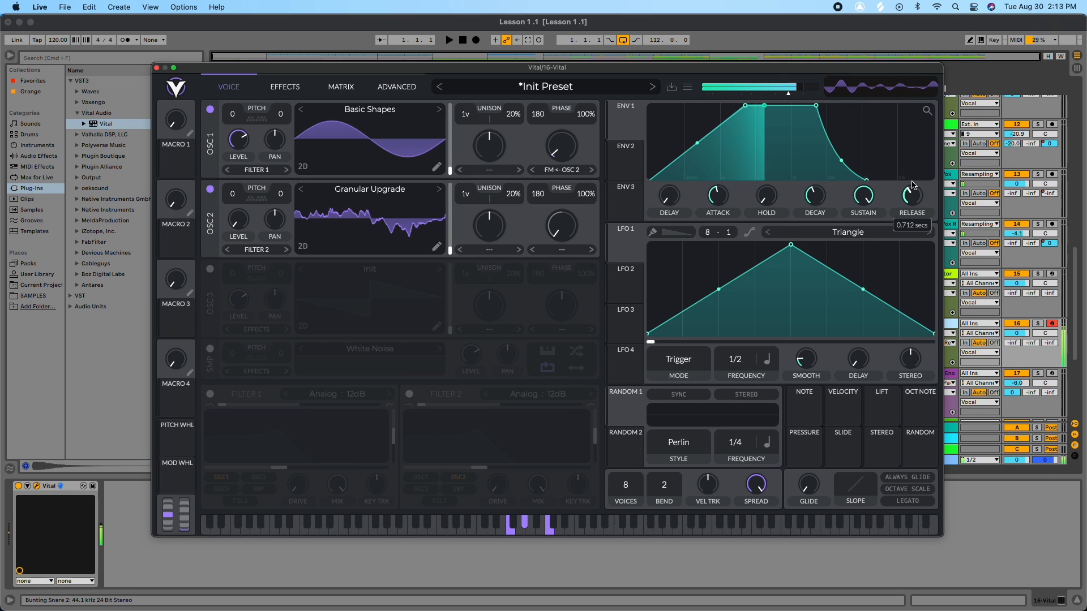
pyautogui.moveTo(911, 190); pyautogui.dragTo(912, 183)
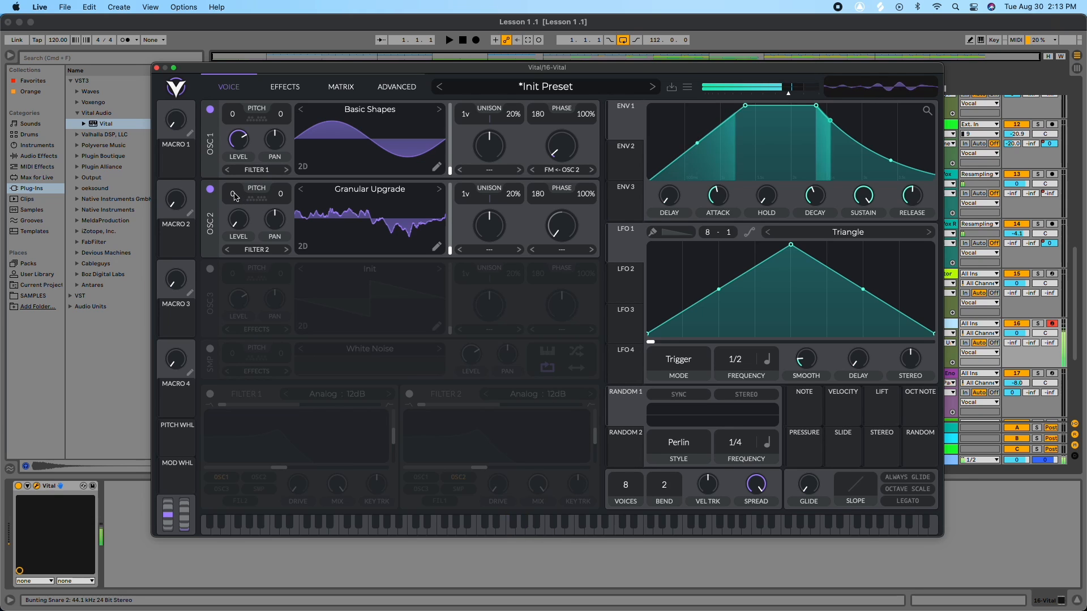
# Step: Raise oscillator 2's pitch to 12 semitones and return it to 0
pyautogui.moveTo(233, 195); pyautogui.dragTo(238, 160)
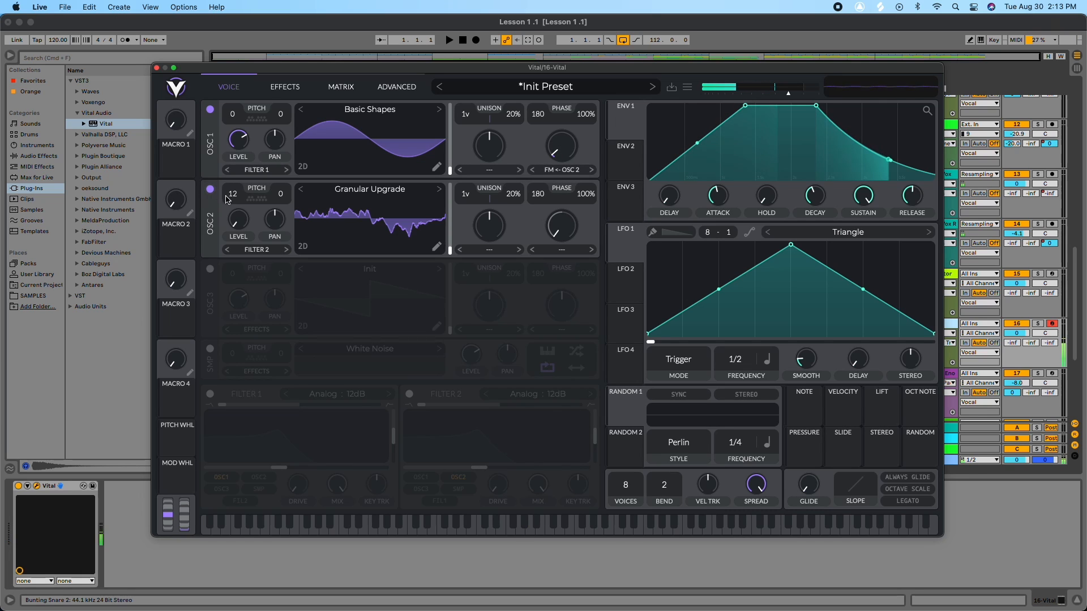
pyautogui.moveTo(232, 196); pyautogui.dragTo(230, 224)
# Step: Enable oscillator 3, lower its level, and load the Glorkglunk Crappy Toilet wavetable
pyautogui.click(210, 270)
pyautogui.moveTo(245, 293)
pyautogui.mouseDown()
pyautogui.moveTo(255, 384)
pyautogui.moveTo(247, 320)
pyautogui.mouseUp()
pyautogui.click(367, 265)
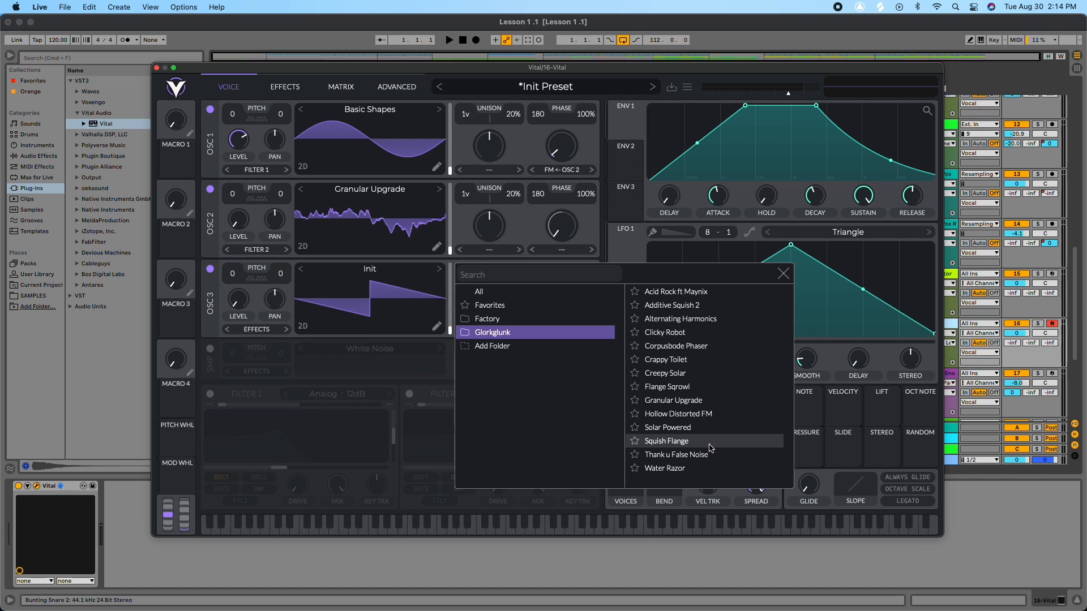
pyautogui.click(685, 361)
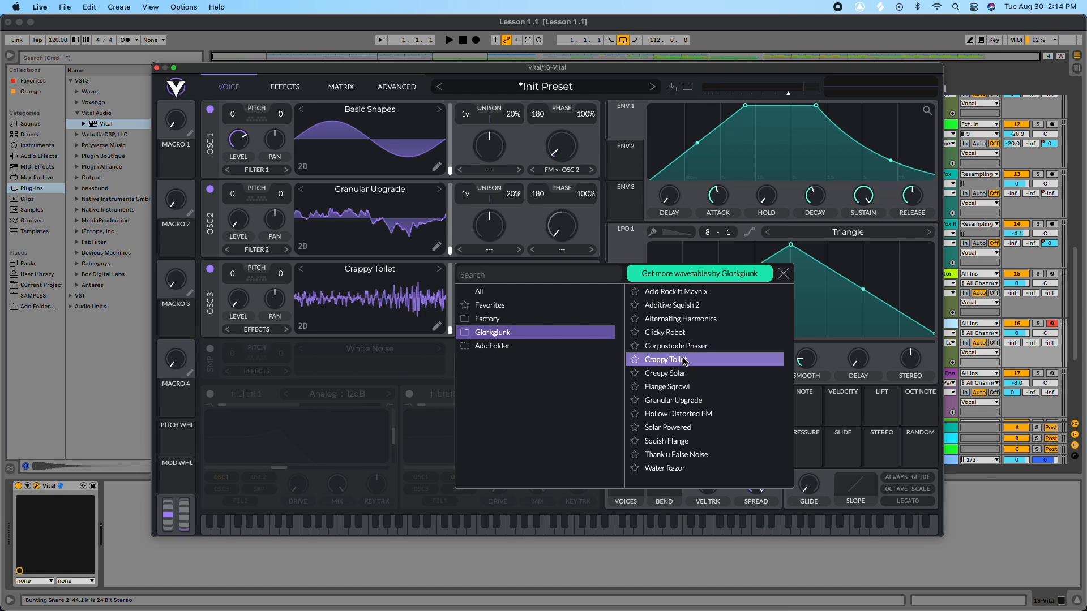
pyautogui.click(783, 274)
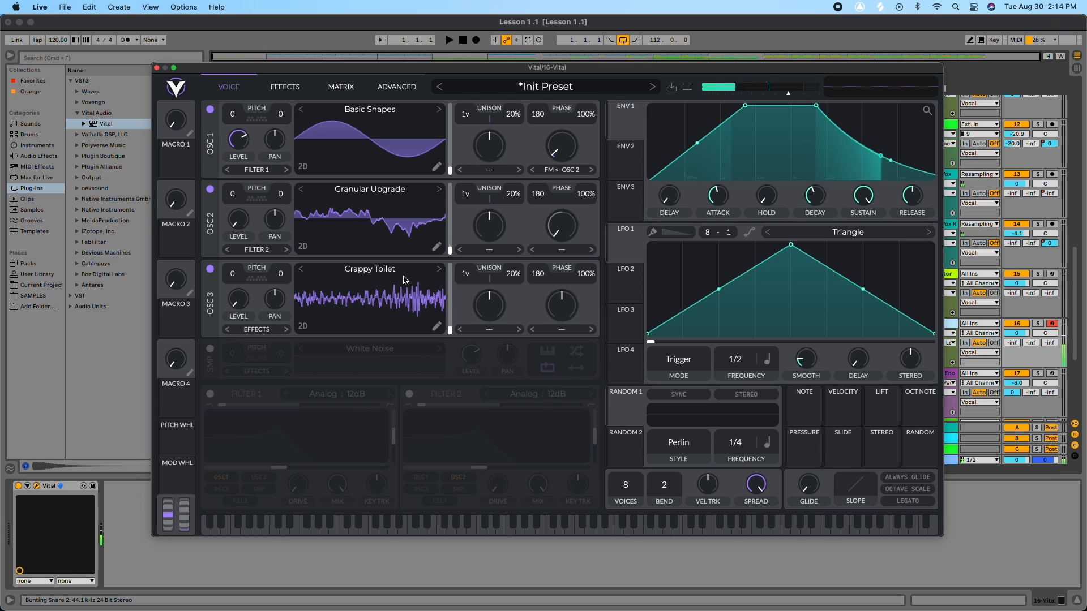
# Step: Adjust oscillator 3's level and transpose it up 12 semitones
pyautogui.moveTo(238, 300); pyautogui.dragTo(239, 345)
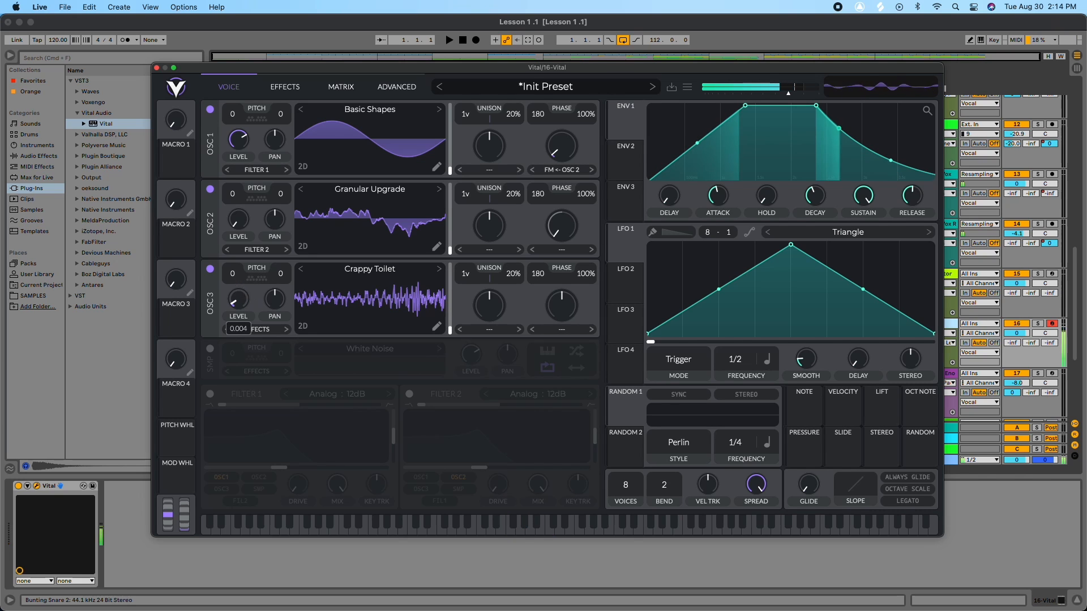
pyautogui.moveTo(238, 300); pyautogui.dragTo(244, 285)
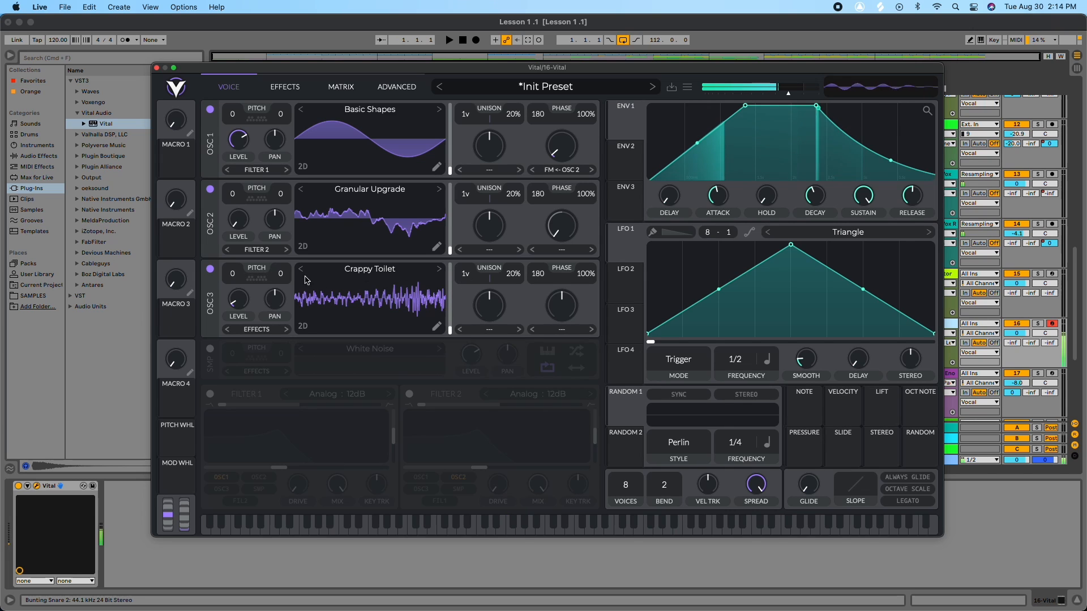
pyautogui.moveTo(233, 274); pyautogui.dragTo(237, 210)
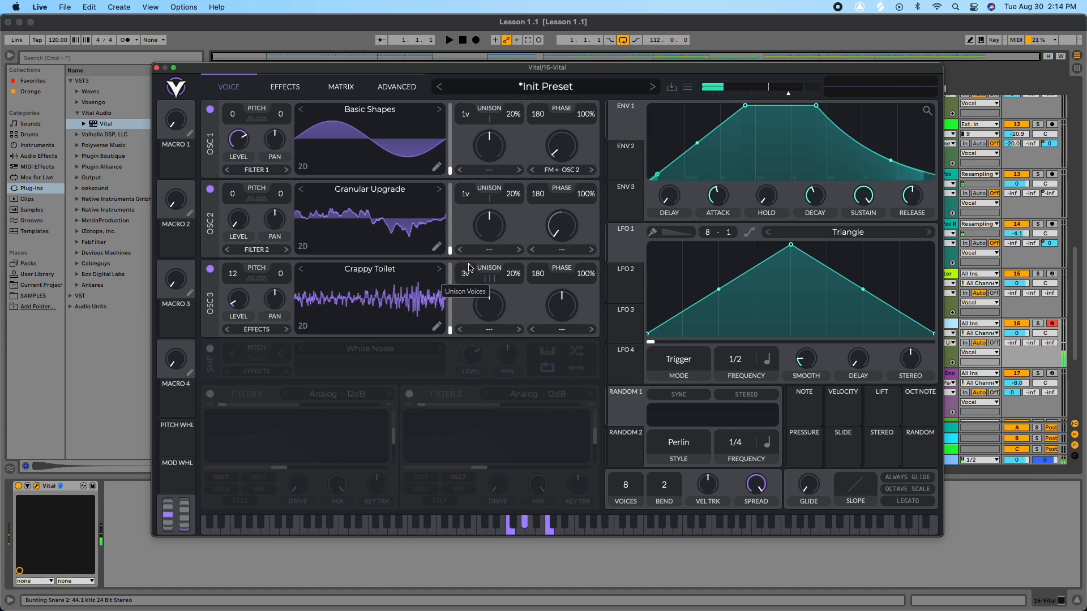
# Step: Set oscillator 3's unison to 12 voices and fine-tune its level
pyautogui.moveTo(469, 268); pyautogui.dragTo(474, 232)
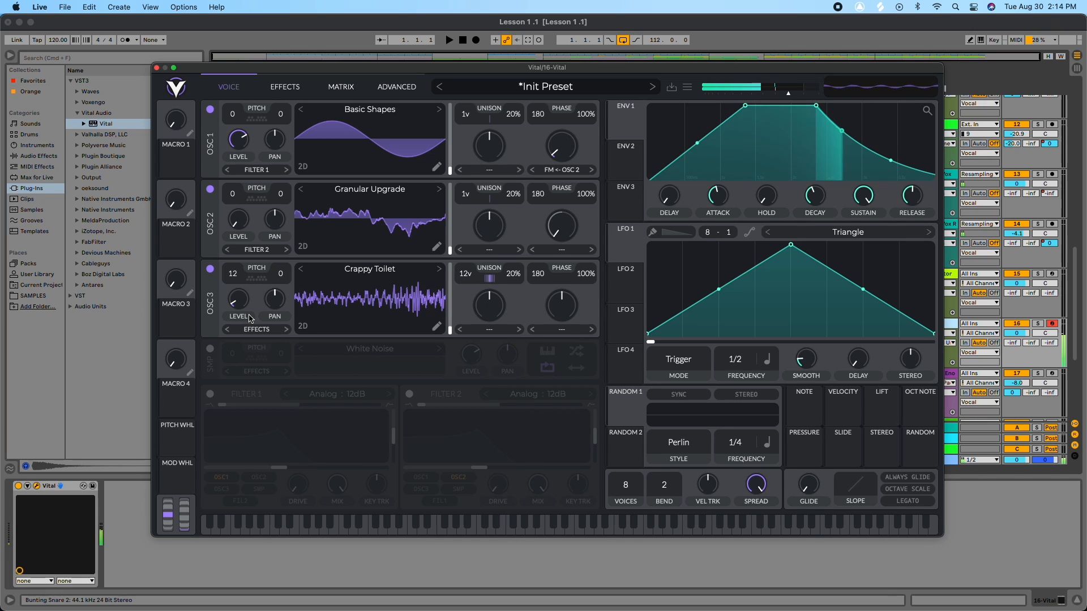
pyautogui.moveTo(240, 307); pyautogui.dragTo(240, 300)
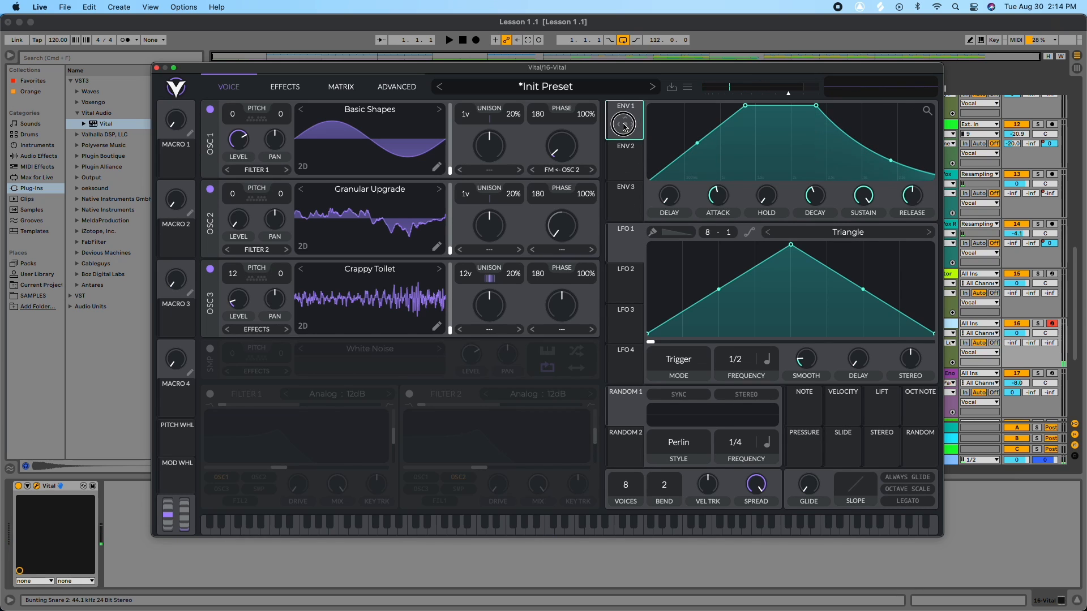
# Step: Route LFO 1 to modulate oscillator 3's level and set the modulation amount
pyautogui.moveTo(632, 248); pyautogui.dragTo(240, 305)
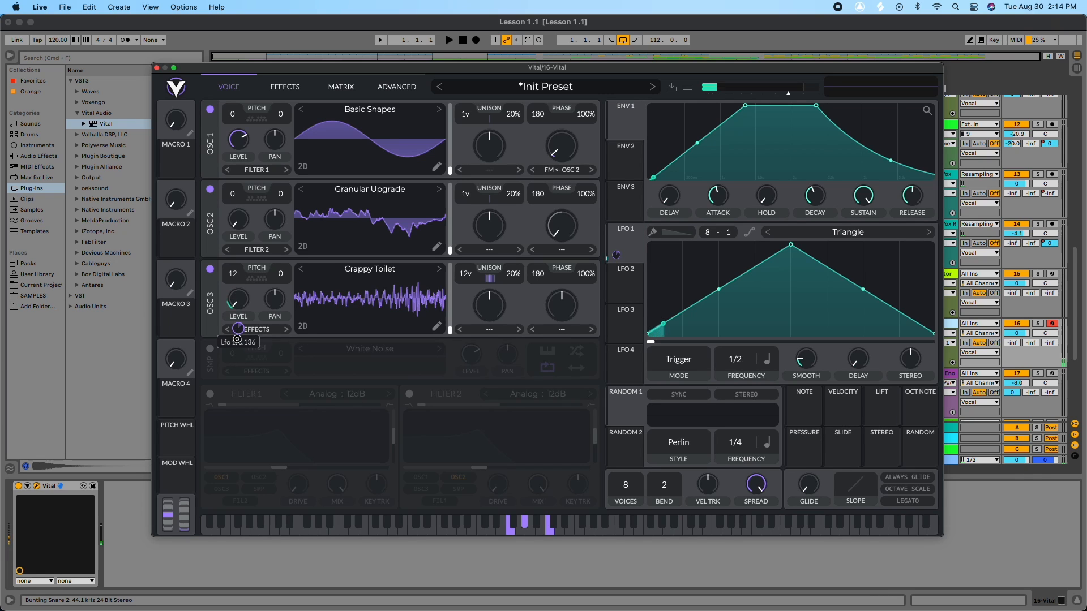
pyautogui.moveTo(237, 330); pyautogui.dragTo(238, 324)
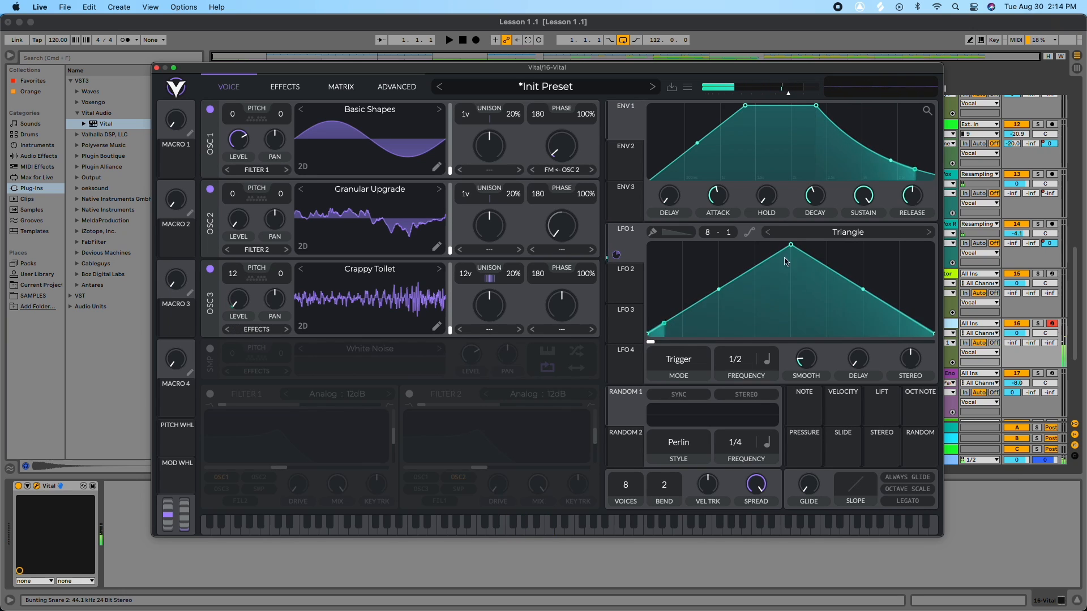
# Step: Set LFO 1's frequency to 8/1 and reshape its curve by adding a point and lowering the peak
pyautogui.moveTo(791, 244); pyautogui.dragTo(970, 230)
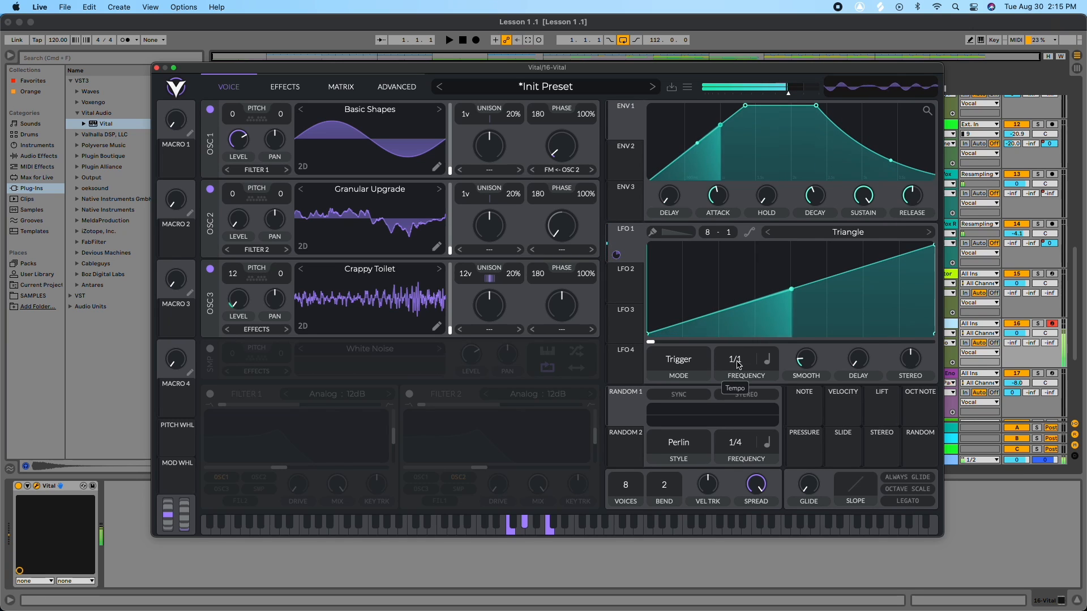
pyautogui.moveTo(741, 360); pyautogui.dragTo(731, 407)
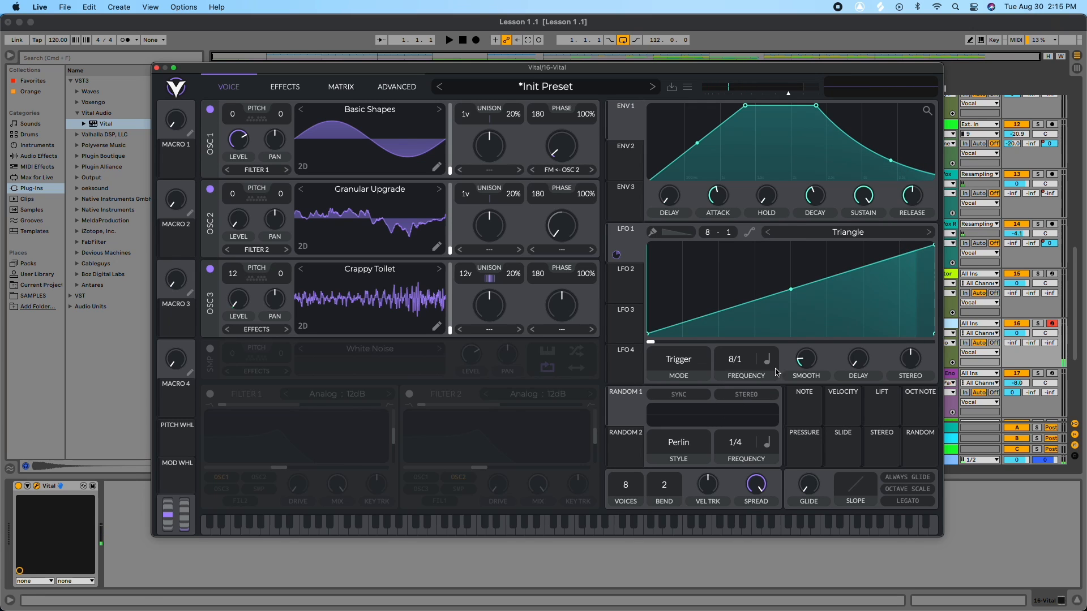
pyautogui.moveTo(933, 248); pyautogui.dragTo(795, 228)
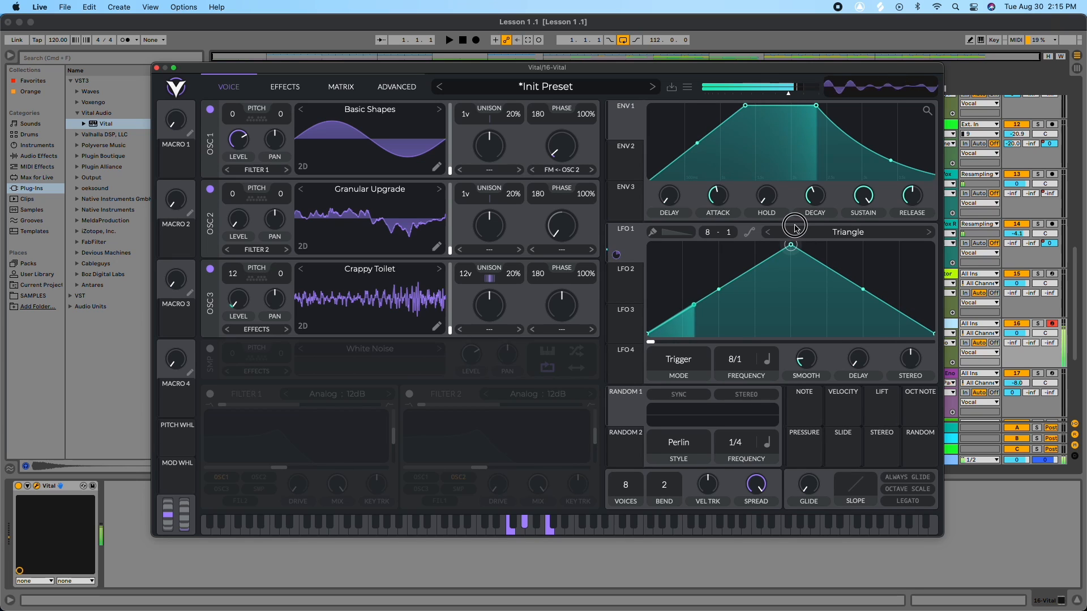
pyautogui.doubleClick(743, 277)
pyautogui.moveTo(789, 245); pyautogui.dragTo(773, 305)
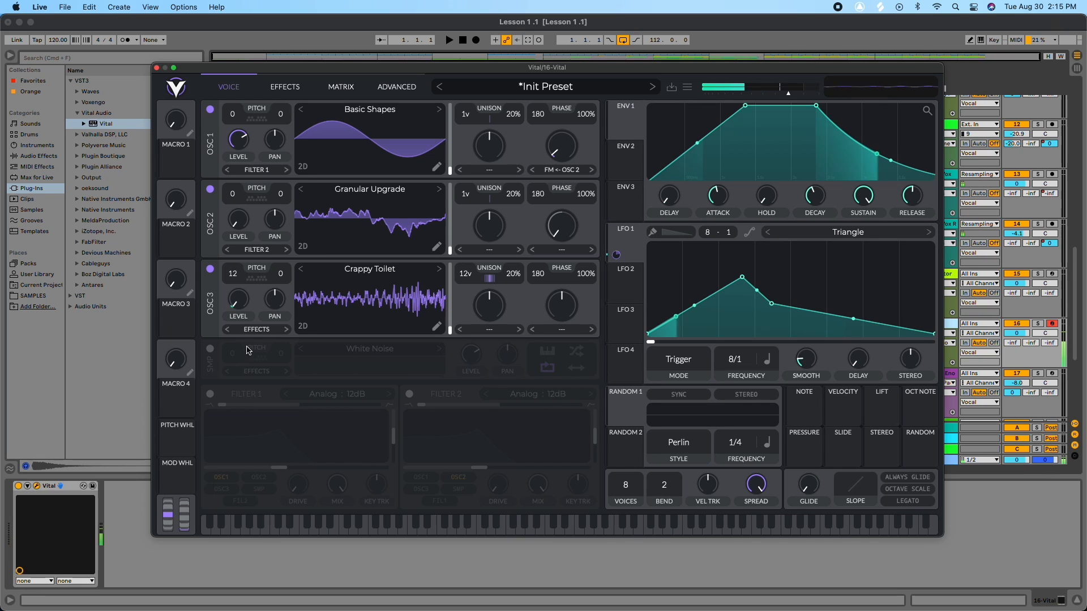
# Step: Enable Filter 1, switch it to a Ladder 24dB type, and lower its cutoff
pyautogui.click(210, 395)
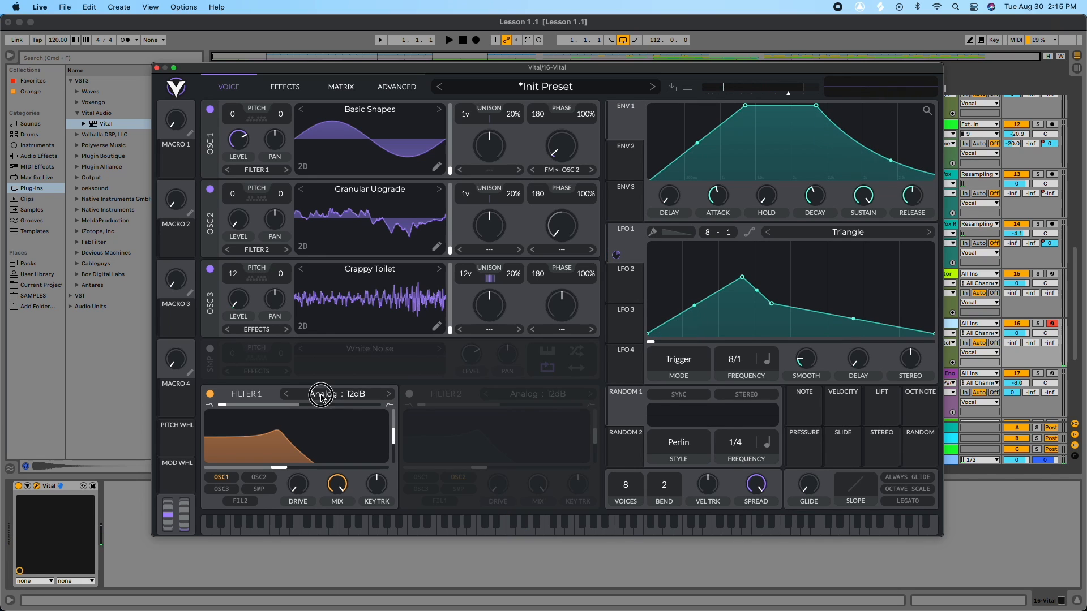
pyautogui.click(321, 396)
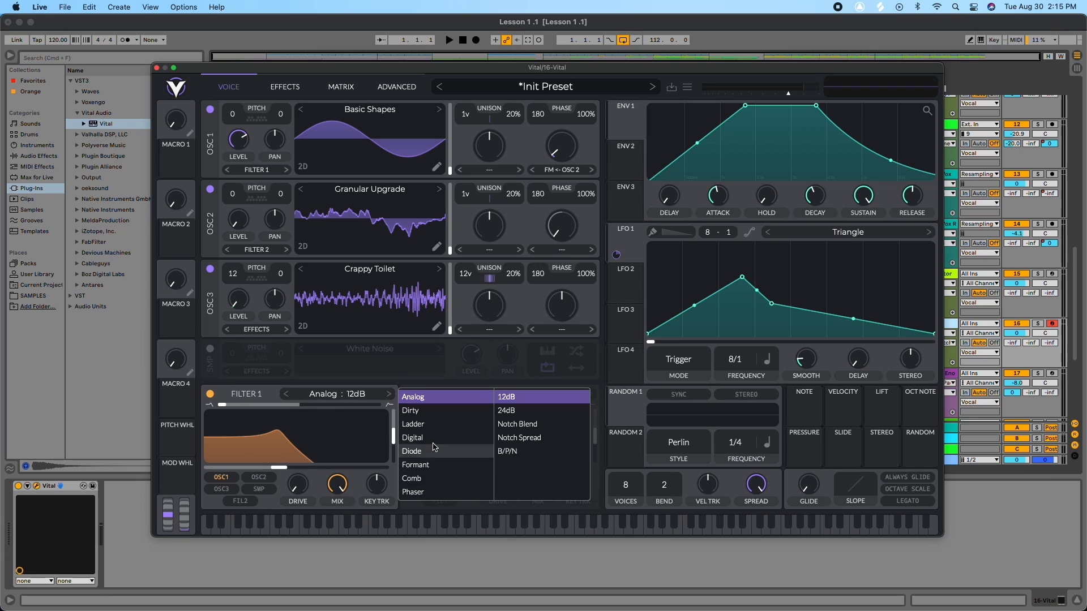
pyautogui.click(435, 423)
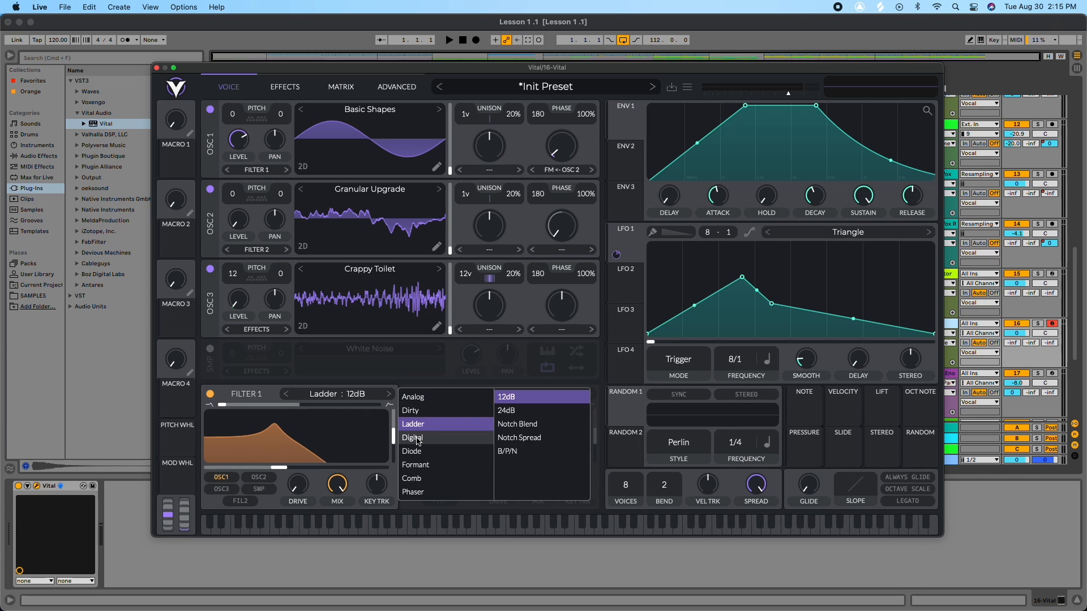
pyautogui.click(509, 410)
pyautogui.moveTo(224, 407); pyautogui.dragTo(400, 406)
pyautogui.moveTo(279, 468)
pyautogui.mouseDown()
pyautogui.moveTo(241, 468)
pyautogui.moveTo(279, 470)
pyautogui.moveTo(259, 471)
pyautogui.mouseUp()
pyautogui.moveTo(377, 405); pyautogui.dragTo(227, 460)
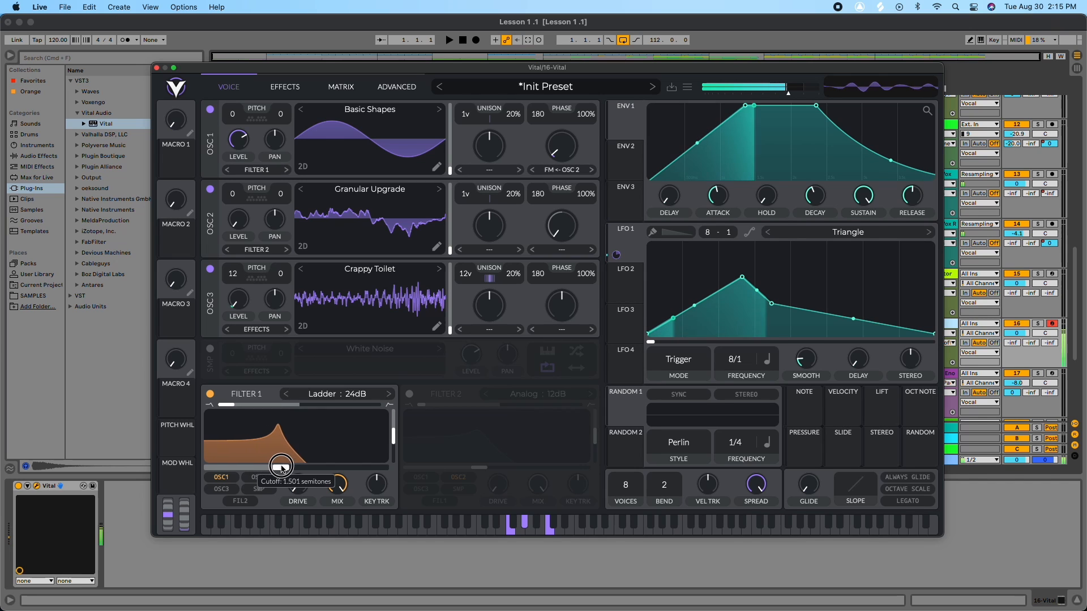
# Step: Route LFO 1 to modulate Filter 1's cutoff
pyautogui.moveTo(617, 254); pyautogui.dragTo(298, 451)
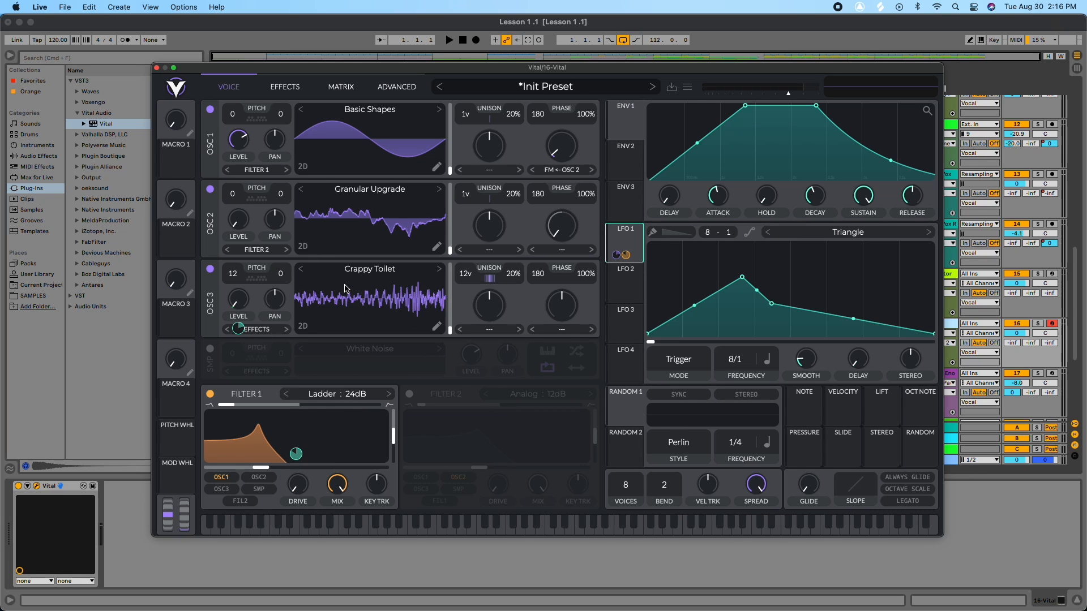
# Step: On the effects page, enable the chorus and lower its cutoff
pyautogui.click(285, 86)
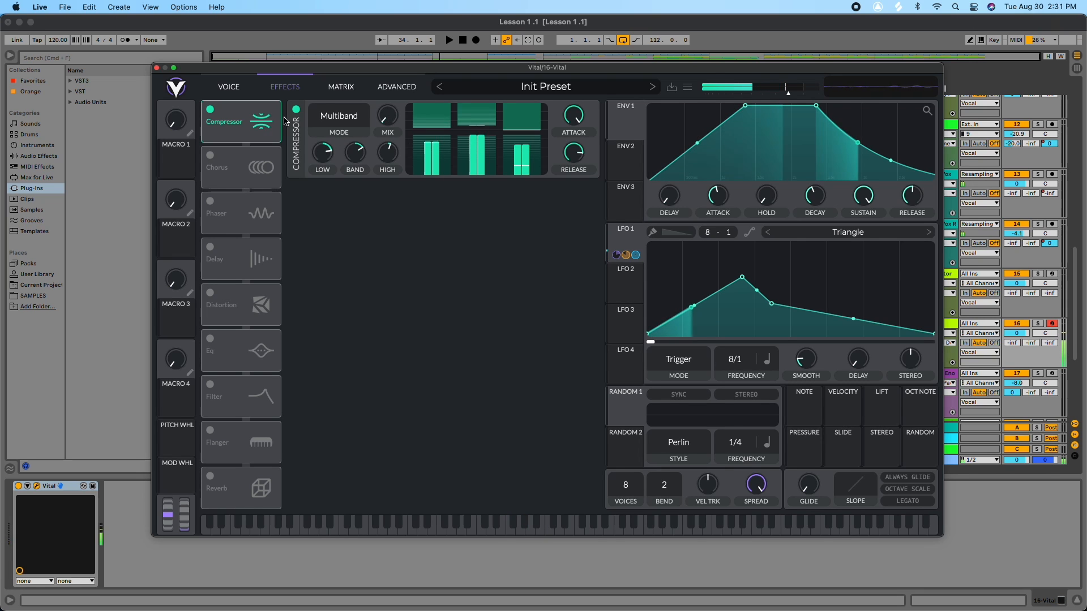
pyautogui.click(211, 158)
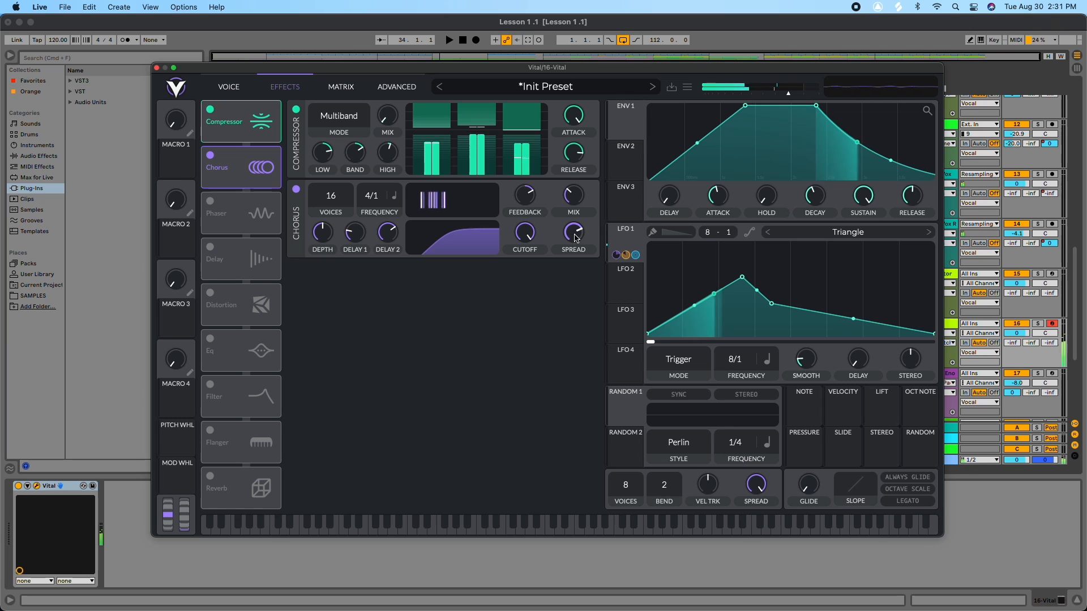
pyautogui.moveTo(574, 236)
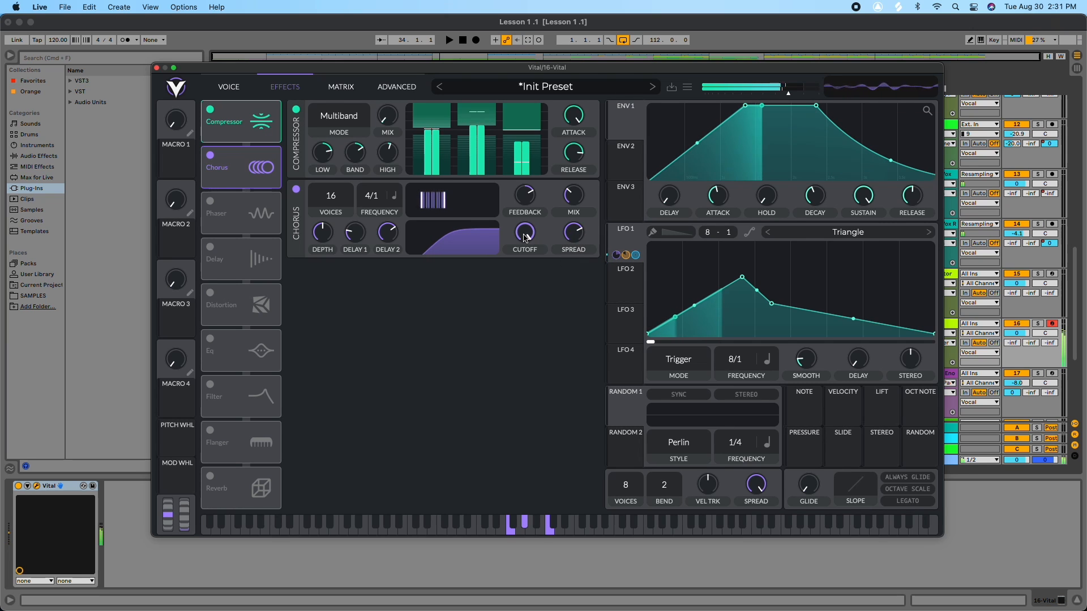
pyautogui.moveTo(522, 245)
pyautogui.mouseDown()
pyautogui.moveTo(519, 289)
pyautogui.moveTo(524, 261)
pyautogui.mouseUp()
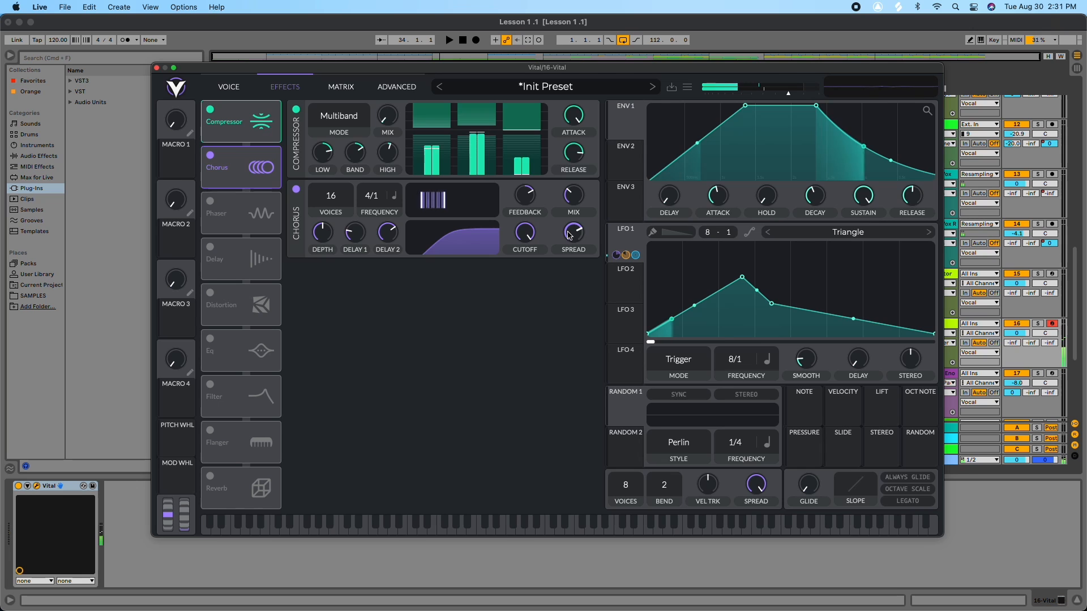
pyautogui.moveTo(569, 236)
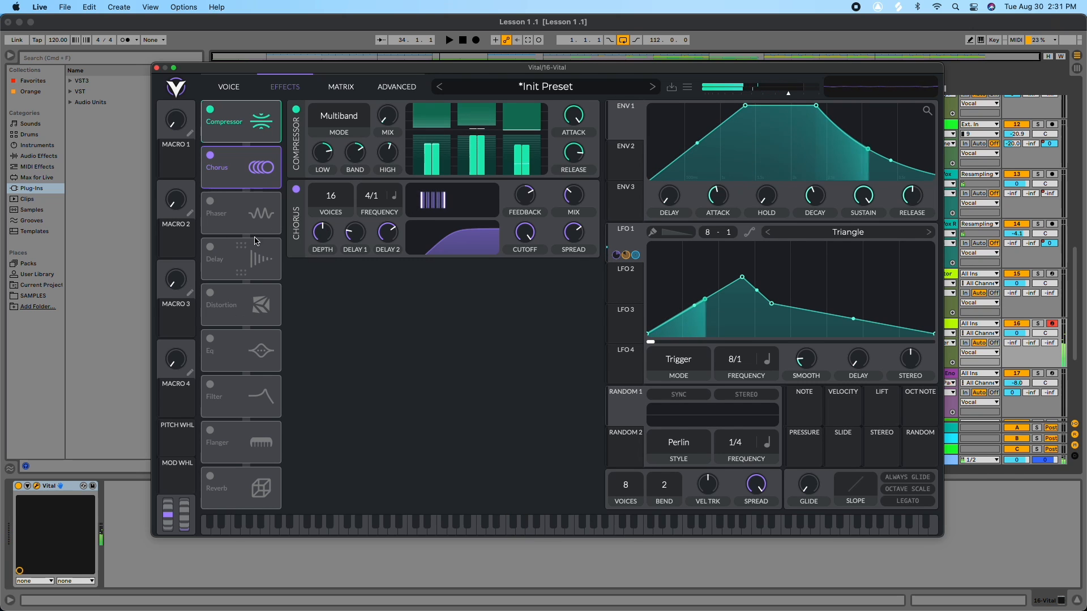
# Step: Enable the phaser effect and set its frequency to Freeze
pyautogui.click(210, 201)
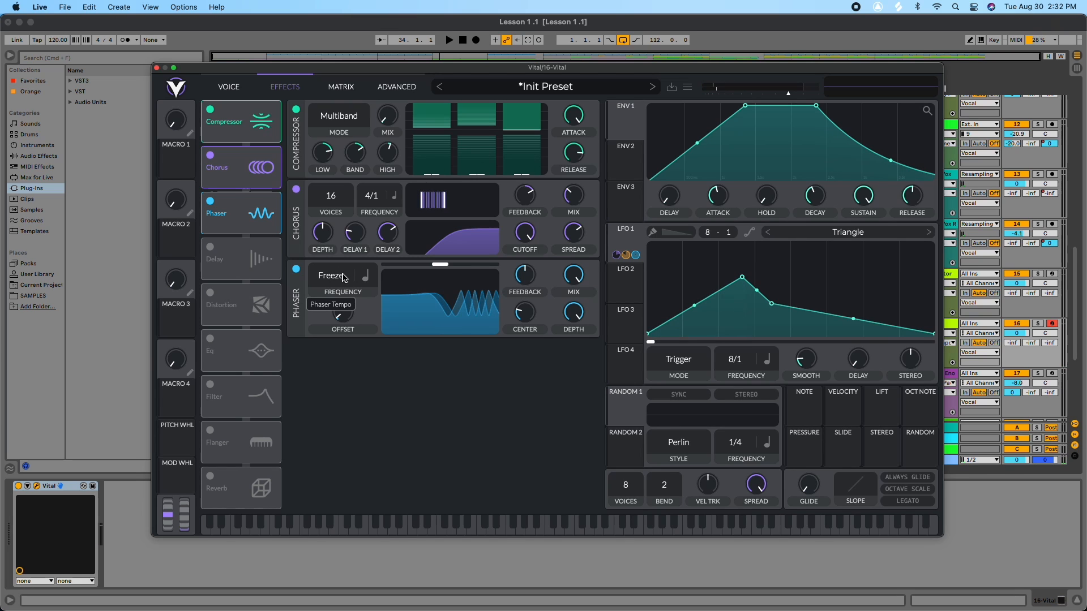
pyautogui.moveTo(341, 251); pyautogui.dragTo(342, 359)
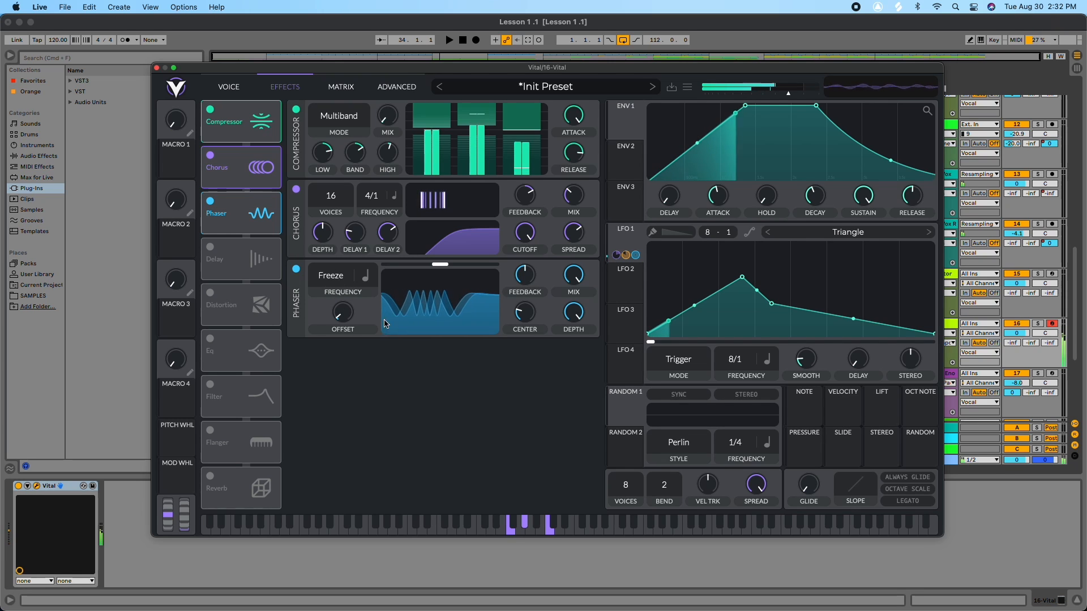
# Step: Lower Envelope 1's sustain point slightly
pyautogui.moveTo(528, 343)
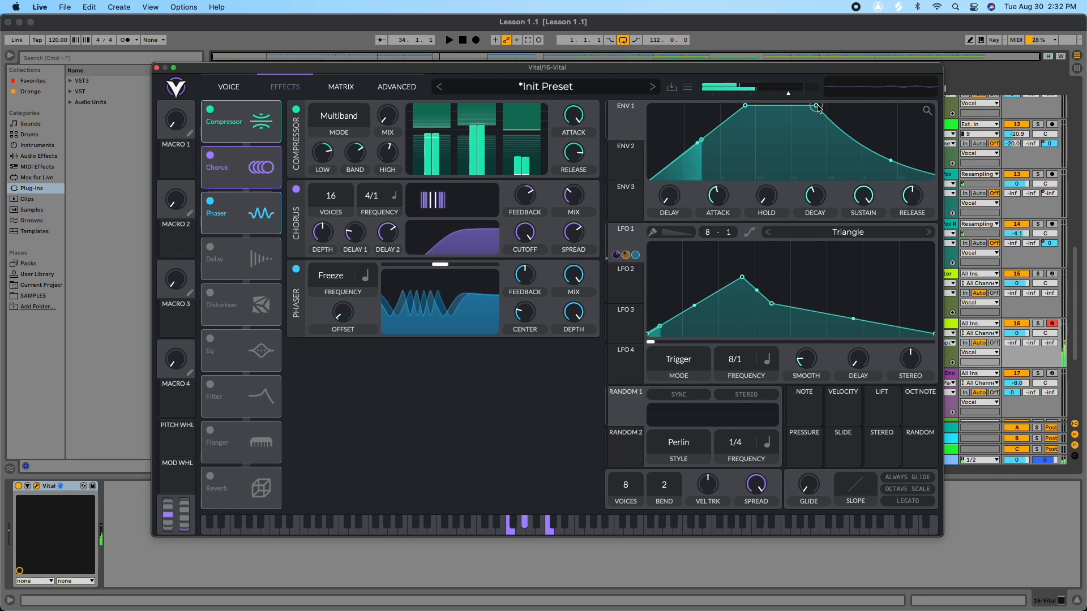
pyautogui.moveTo(816, 106); pyautogui.dragTo(816, 112)
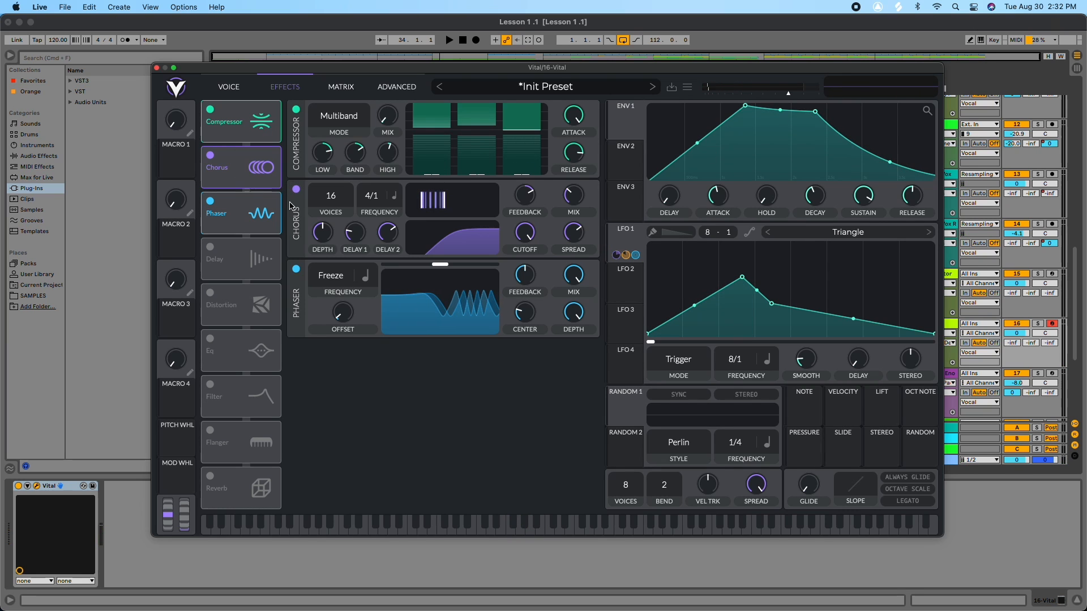
# Step: On the voice page, route Oscillator 2 and Oscillator 3 outputs to Filter 1
pyautogui.click(230, 89)
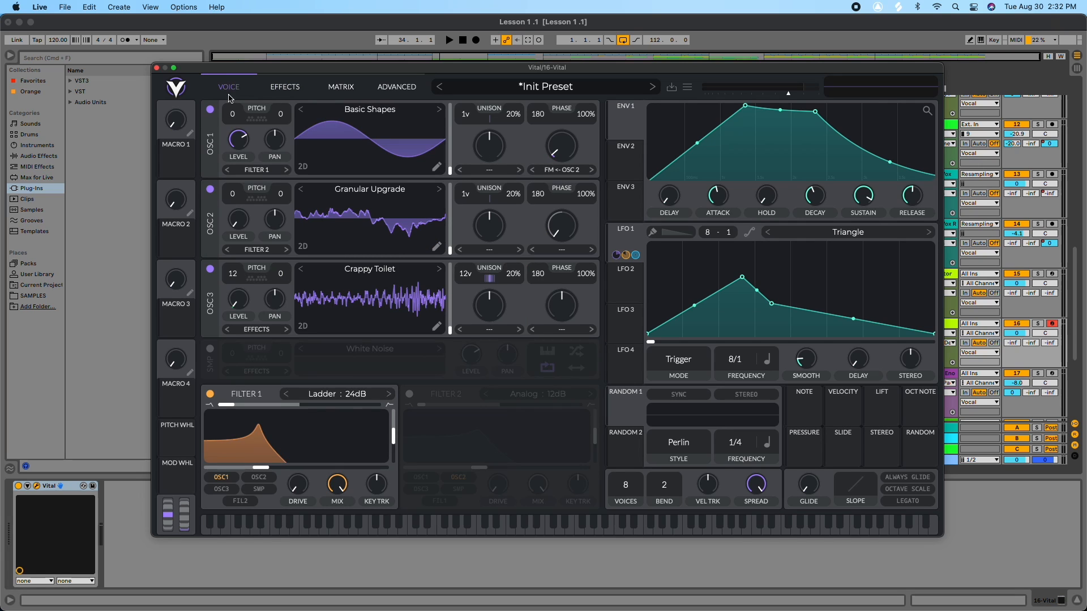
pyautogui.click(259, 250)
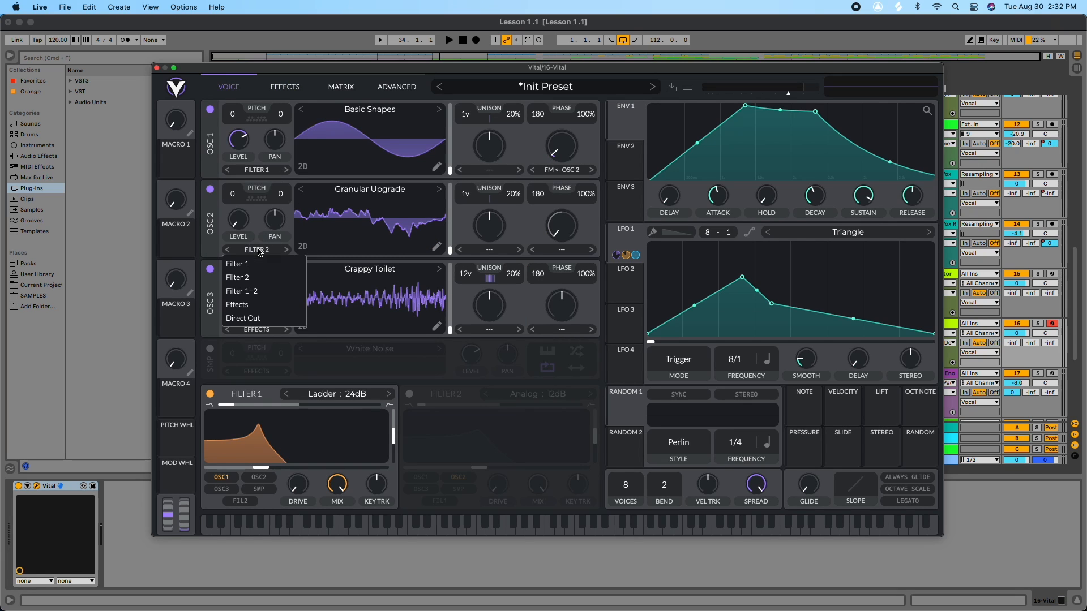
pyautogui.click(249, 264)
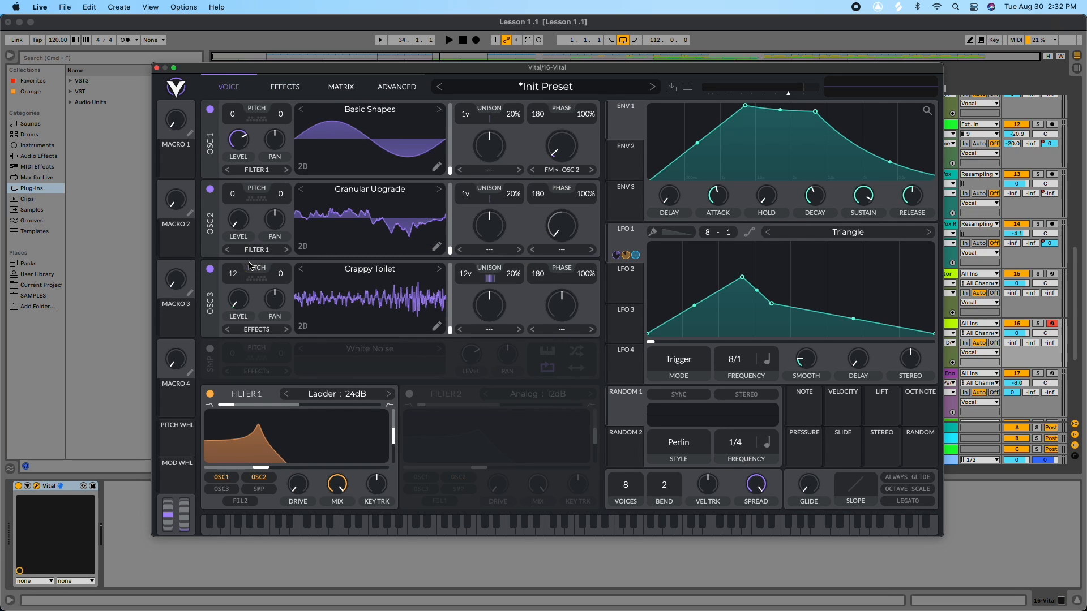
pyautogui.click(261, 330)
pyautogui.click(253, 344)
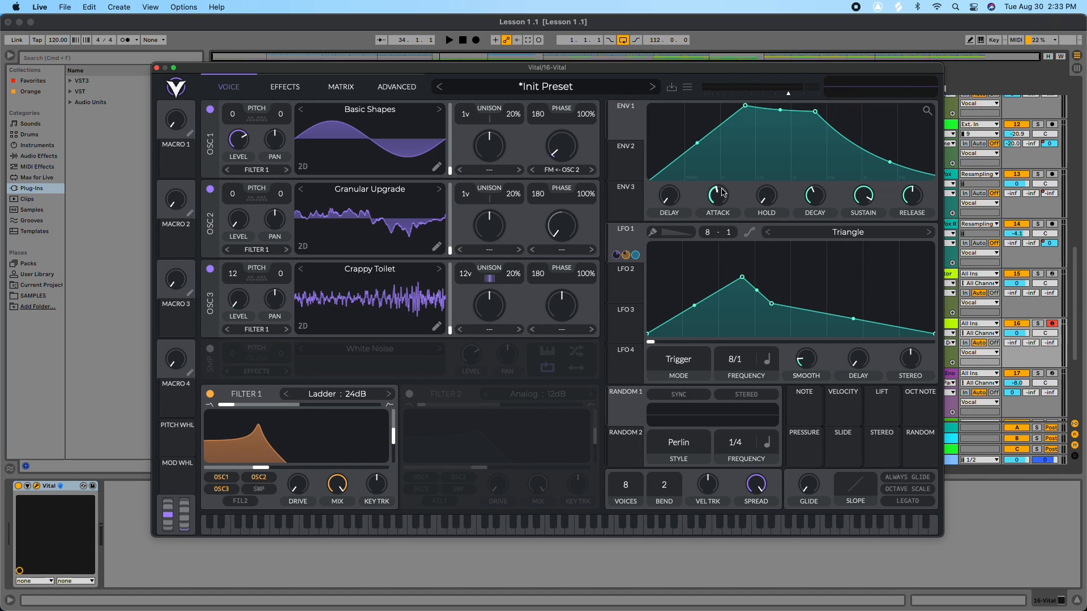
# Step: Reopen the Vital window and enable the sample oscillator playing White Noise
pyautogui.click(157, 68)
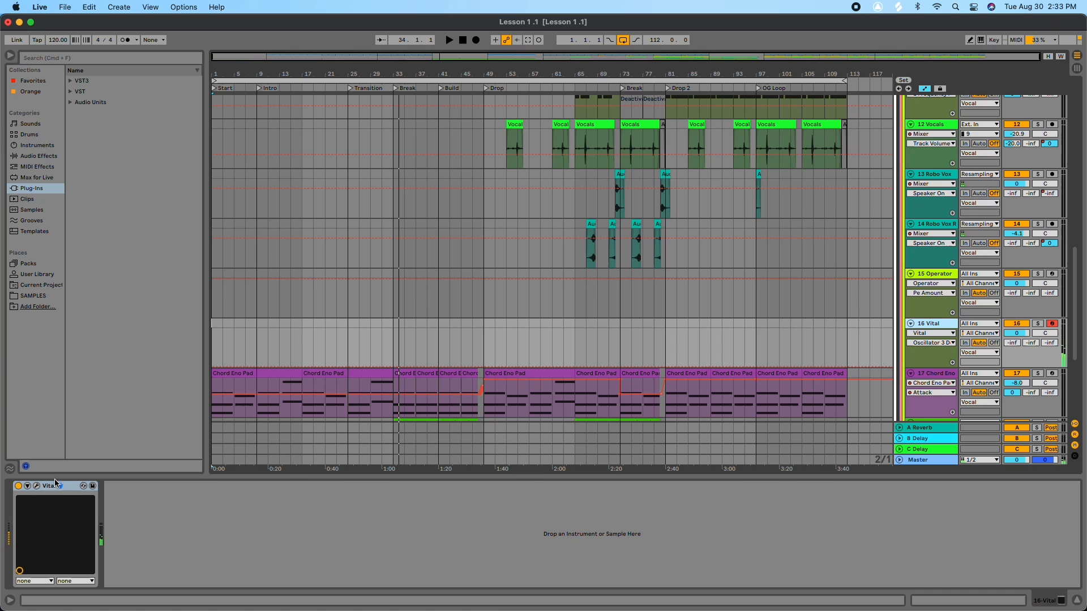
pyautogui.click(37, 487)
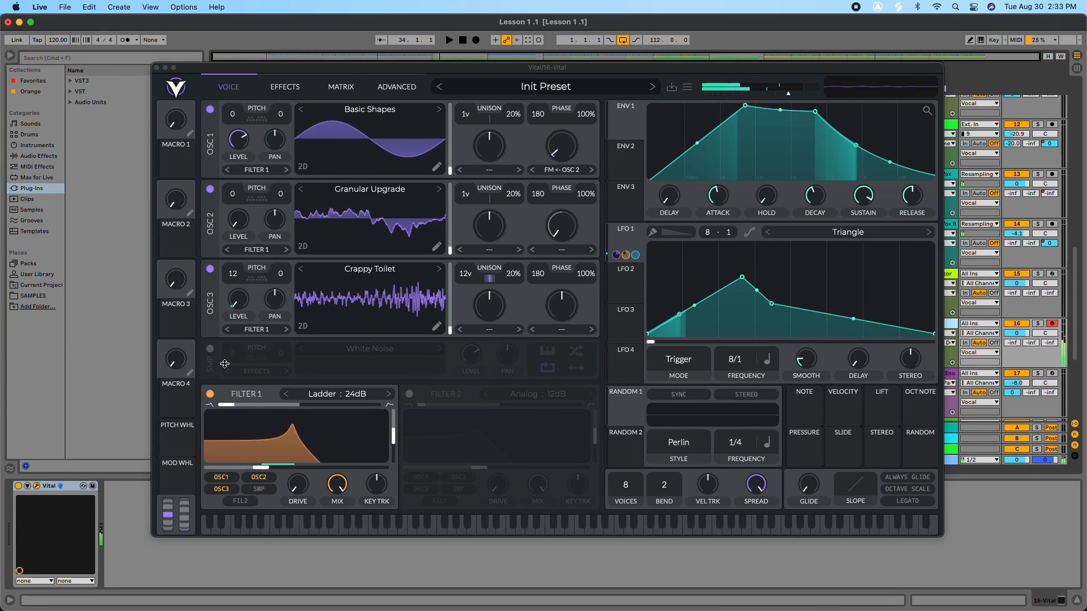
pyautogui.click(209, 349)
pyautogui.click(210, 349)
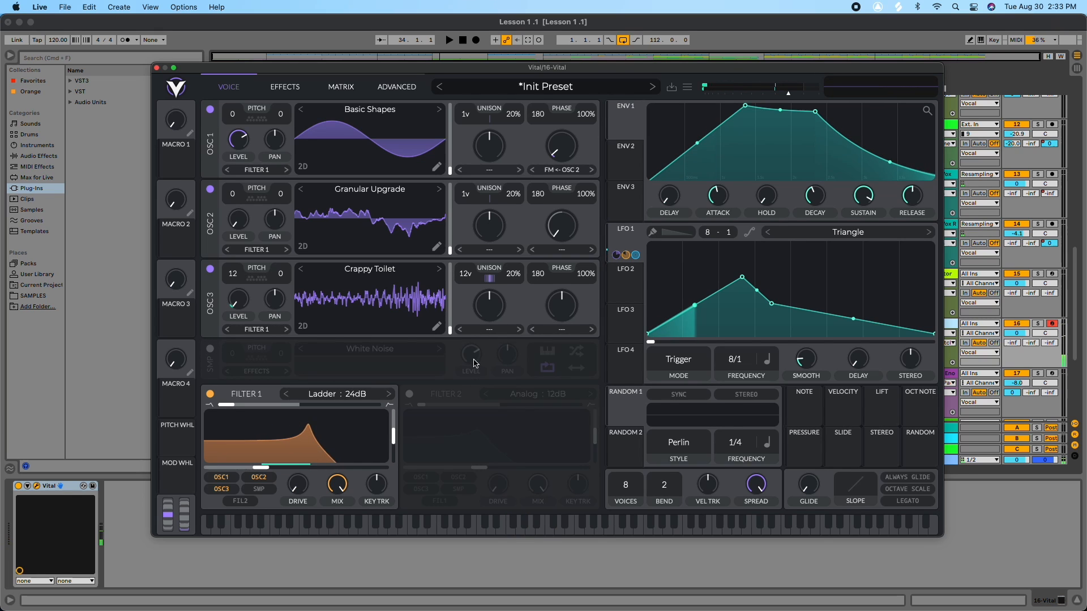
pyautogui.click(210, 349)
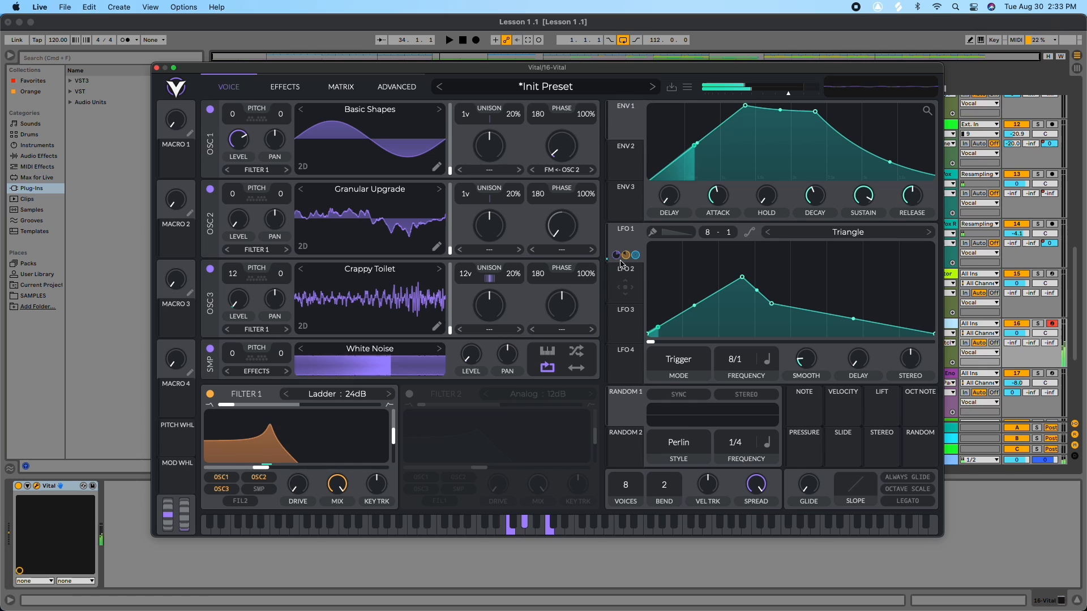
# Step: Try to assign LFO 1 as a modulation source in the lower voice section
pyautogui.moveTo(626, 255); pyautogui.dragTo(461, 420)
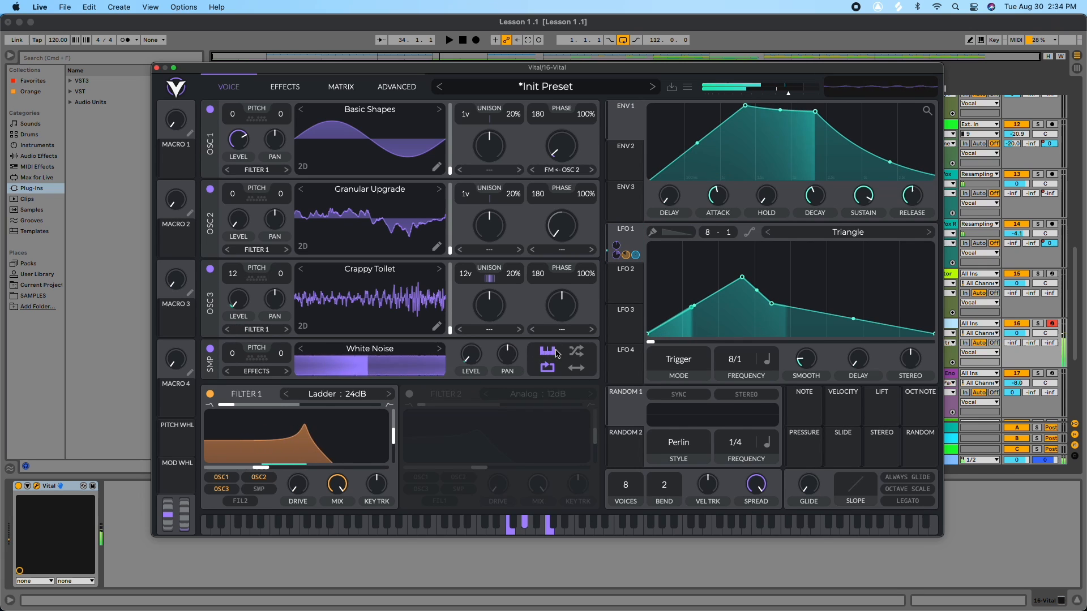
pyautogui.moveTo(471, 384)
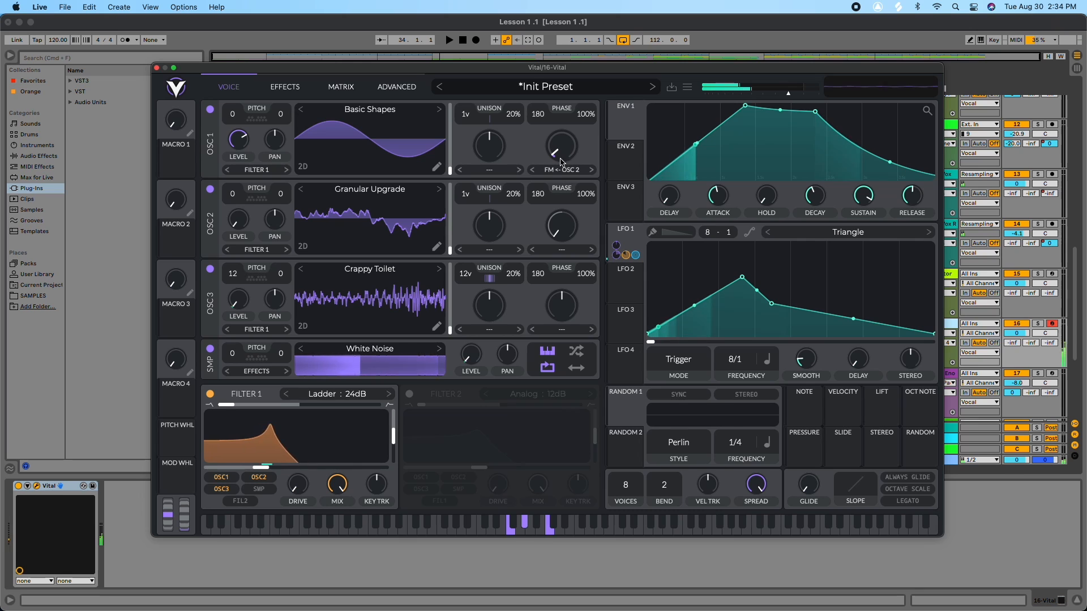
# Step: Set Oscillator 2's modulation mode to FM <- Osc 3 and raise its amount slightly
pyautogui.click(561, 250)
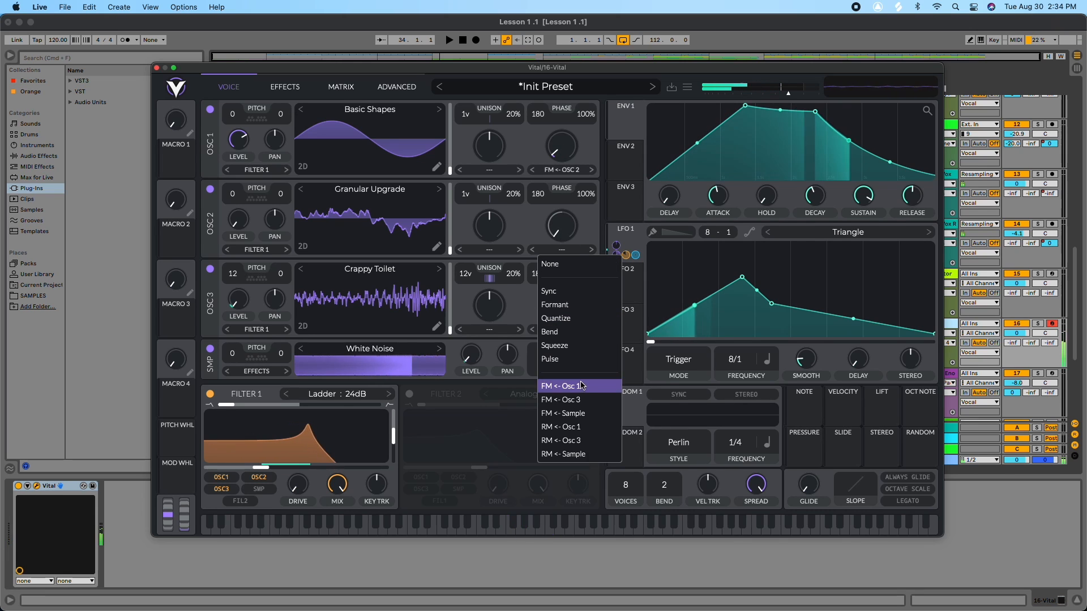
pyautogui.click(562, 400)
pyautogui.scroll(6, 564, 221)
pyautogui.moveTo(566, 227); pyautogui.dragTo(565, 221)
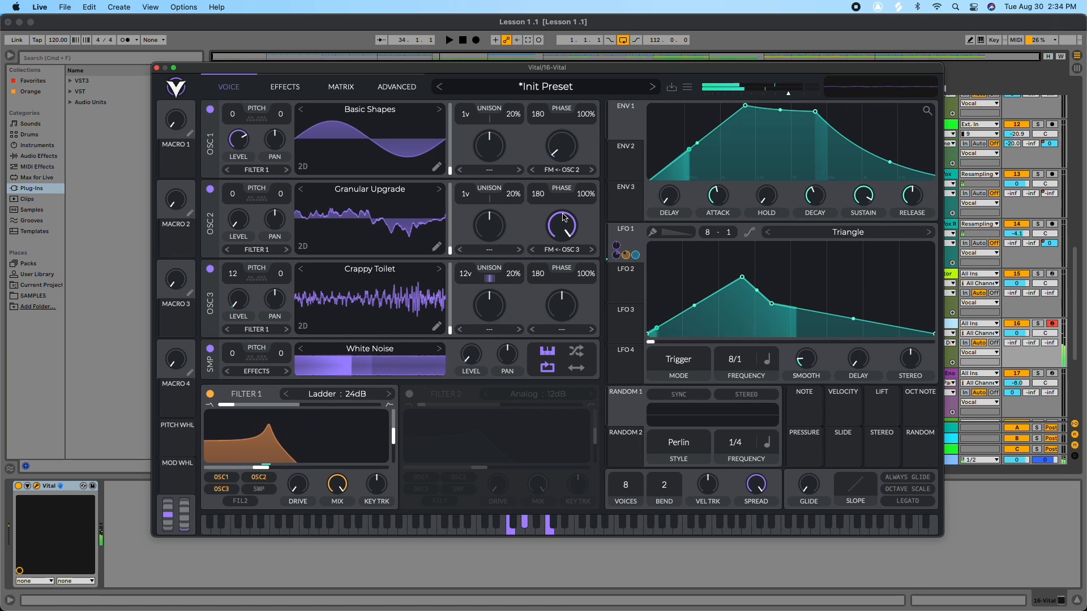
pyautogui.scroll(-5, 559, 222)
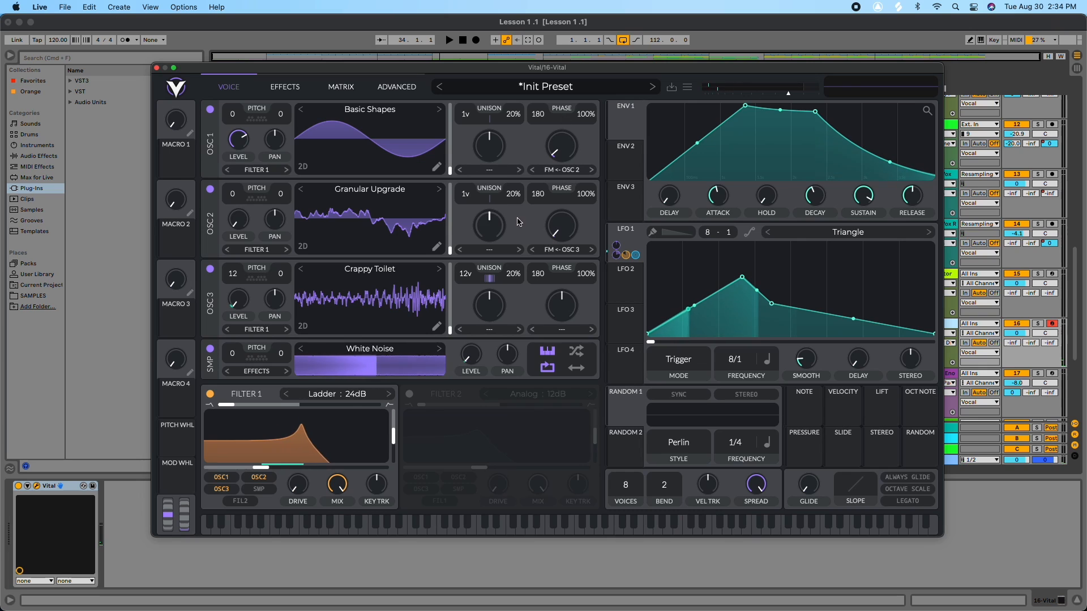
pyautogui.click(486, 329)
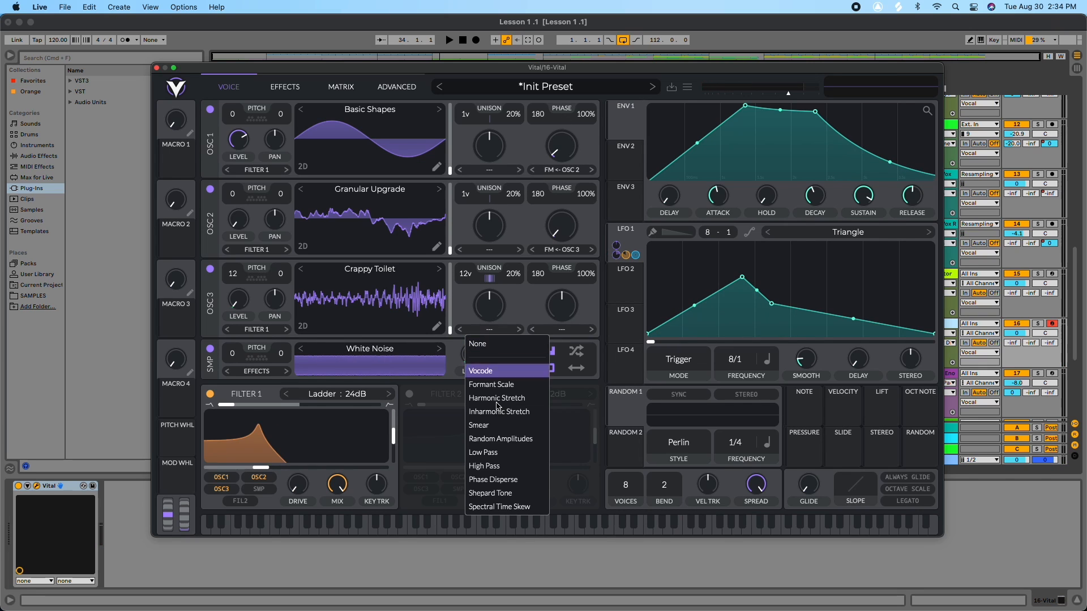
pyautogui.click(512, 318)
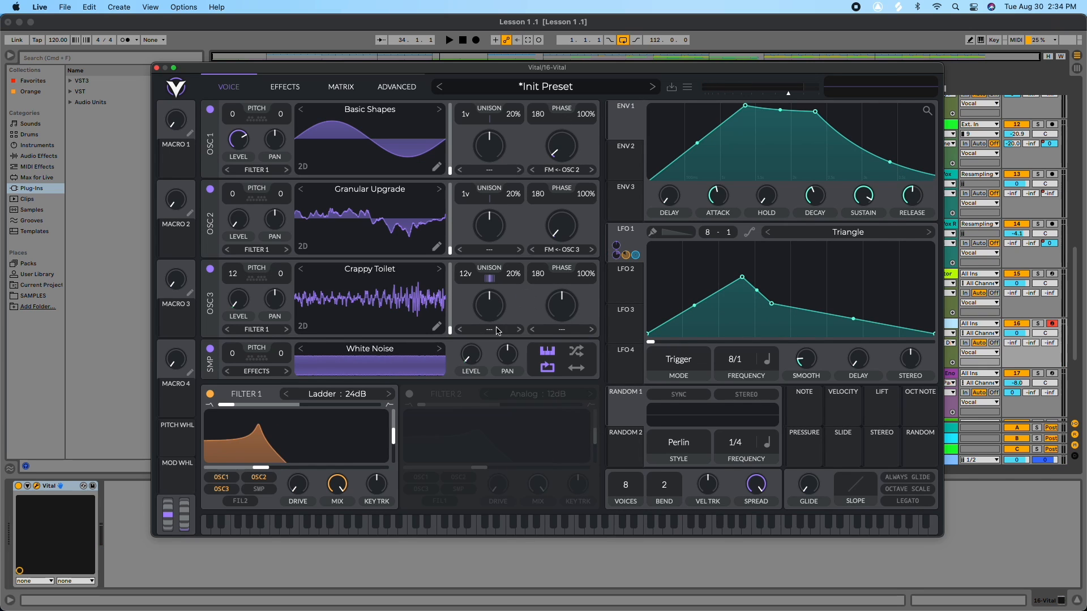
pyautogui.click(562, 251)
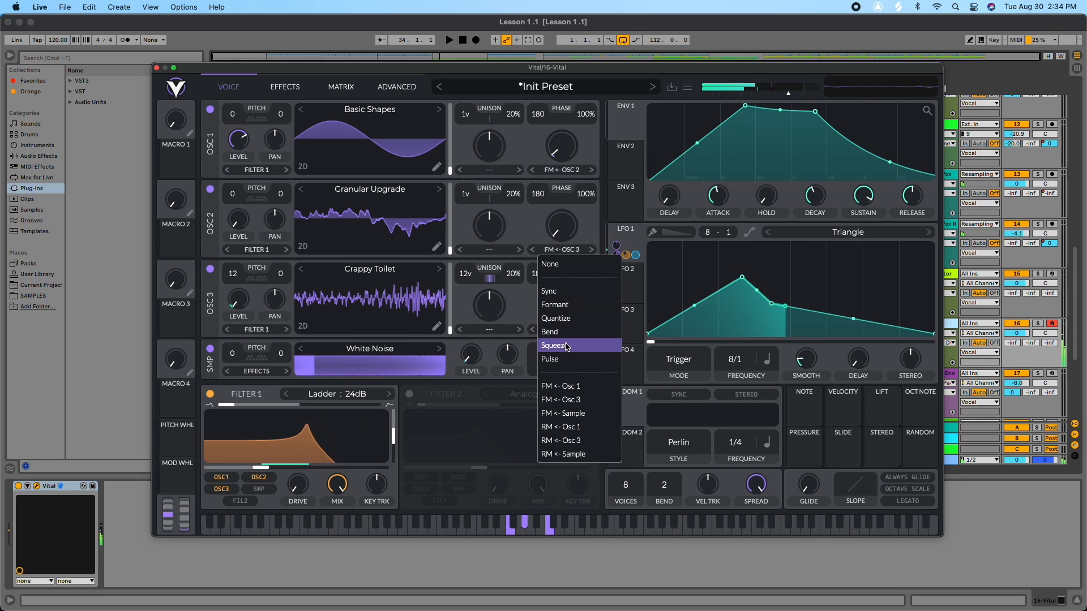
pyautogui.click(526, 309)
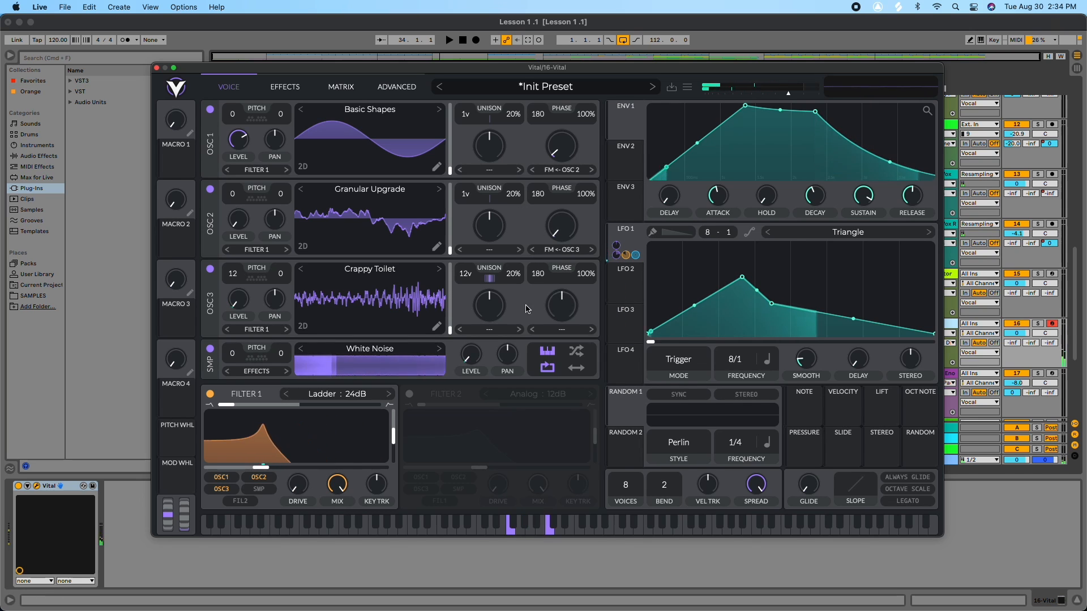
# Step: Try Formant Scale as Oscillator 3's spectral morph, then set it back to None
pyautogui.click(481, 331)
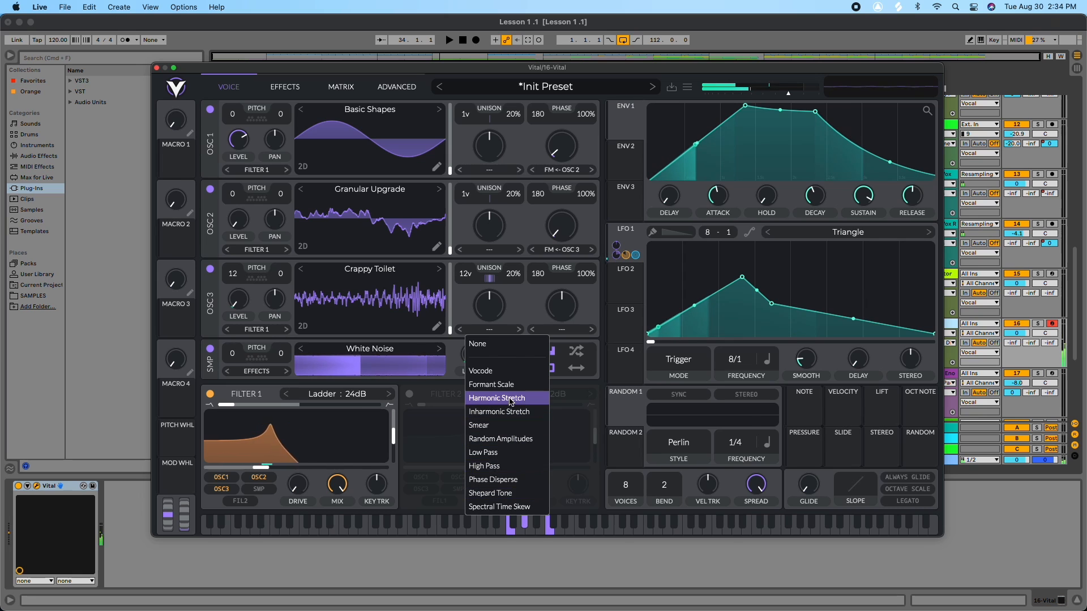
pyautogui.click(497, 384)
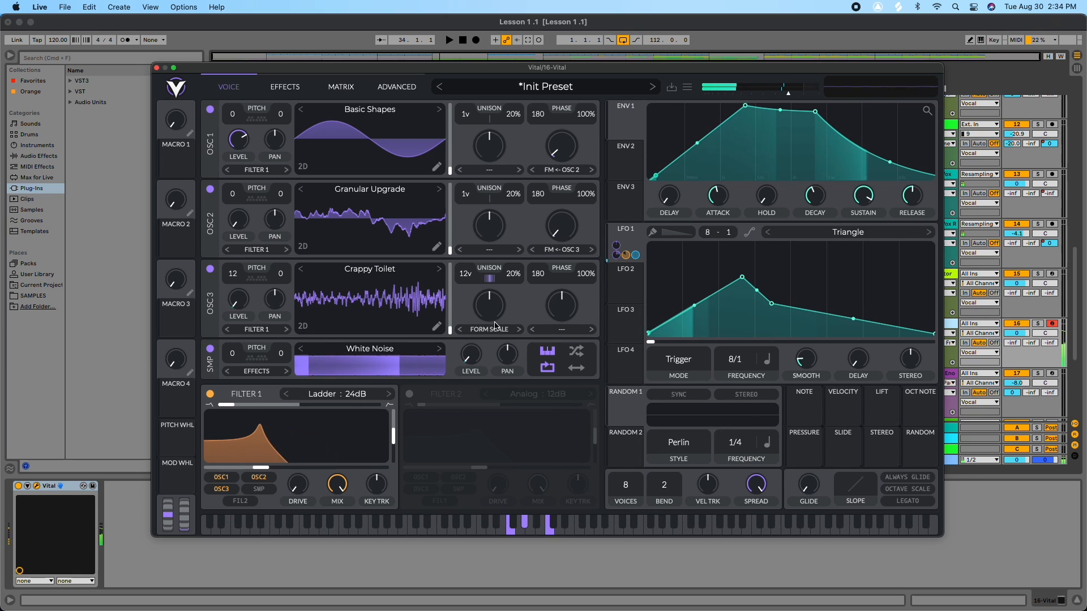
pyautogui.moveTo(492, 315); pyautogui.dragTo(490, 312)
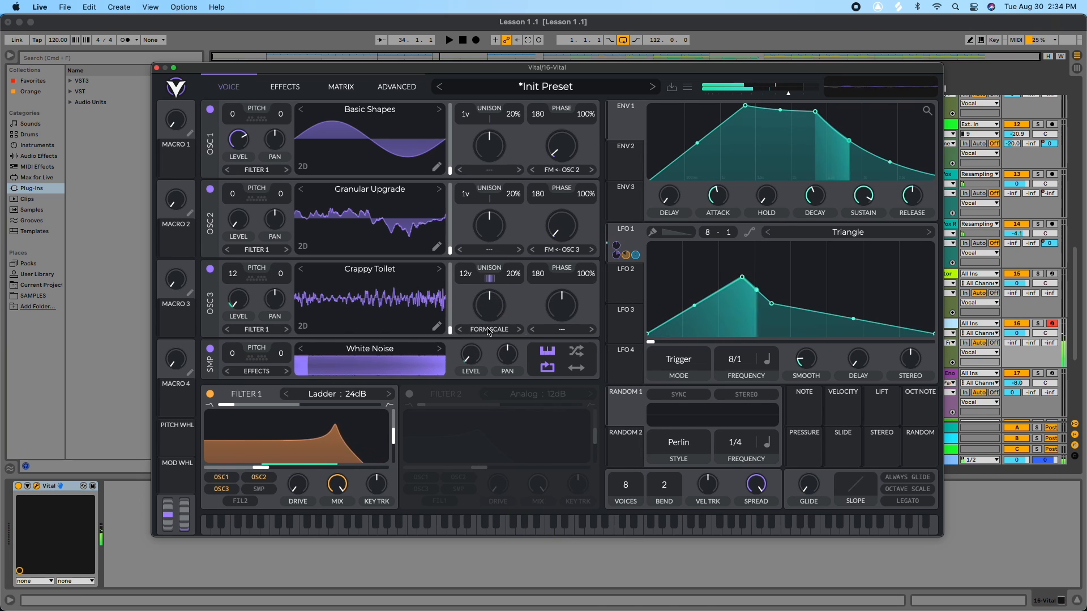
pyautogui.click(489, 329)
pyautogui.click(488, 344)
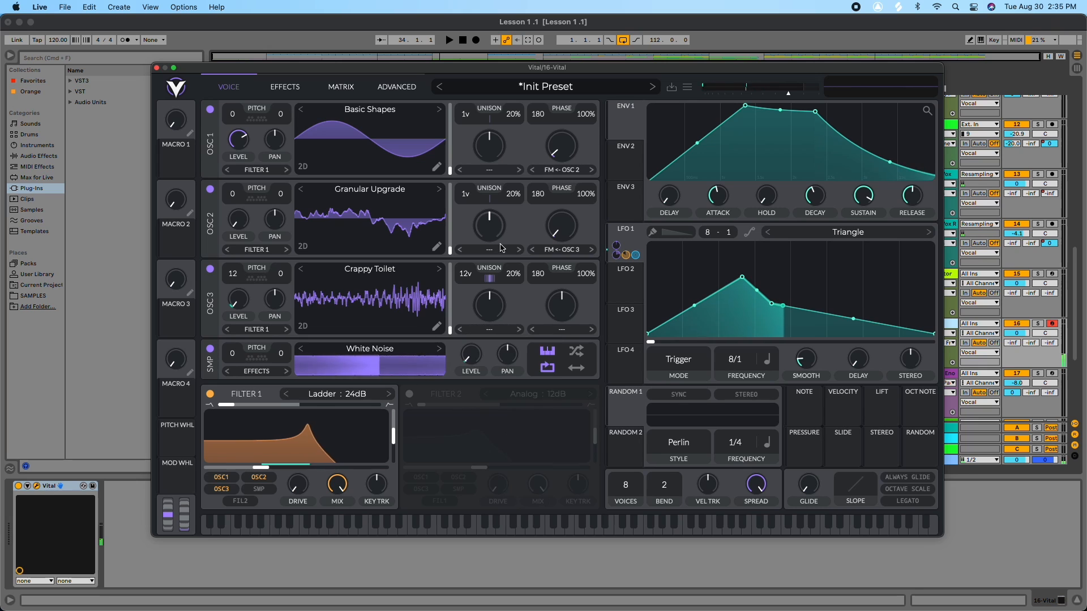
# Step: Set Oscillator 1's spectral morph to Formant Scale and adjust its amount
pyautogui.click(489, 172)
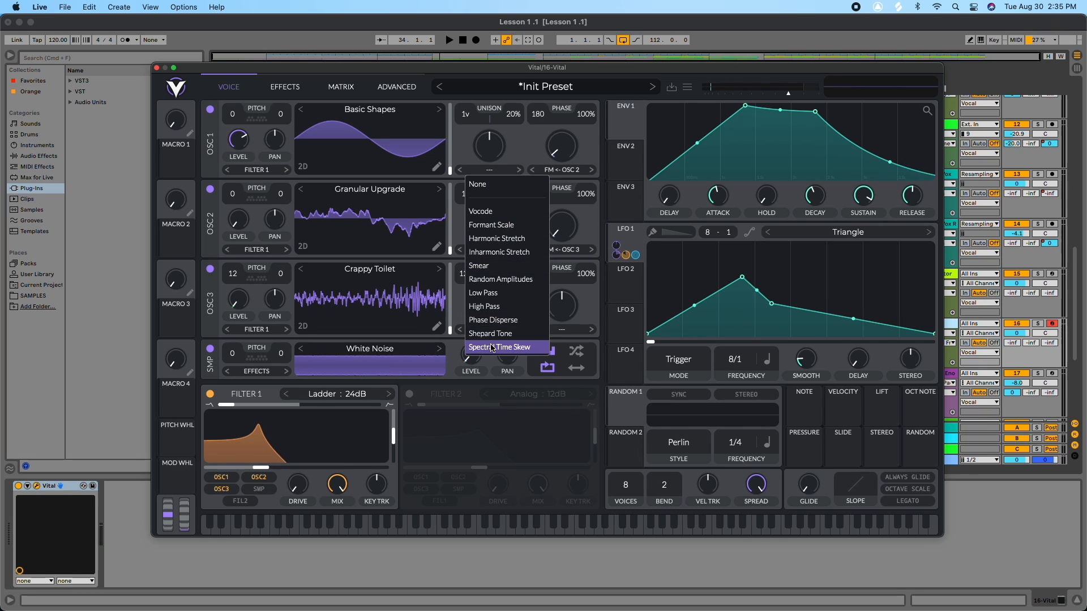
pyautogui.click(500, 224)
pyautogui.moveTo(494, 164)
pyautogui.mouseDown()
pyautogui.moveTo(493, 107)
pyautogui.moveTo(489, 201)
pyautogui.moveTo(494, 155)
pyautogui.moveTo(491, 168)
pyautogui.mouseUp()
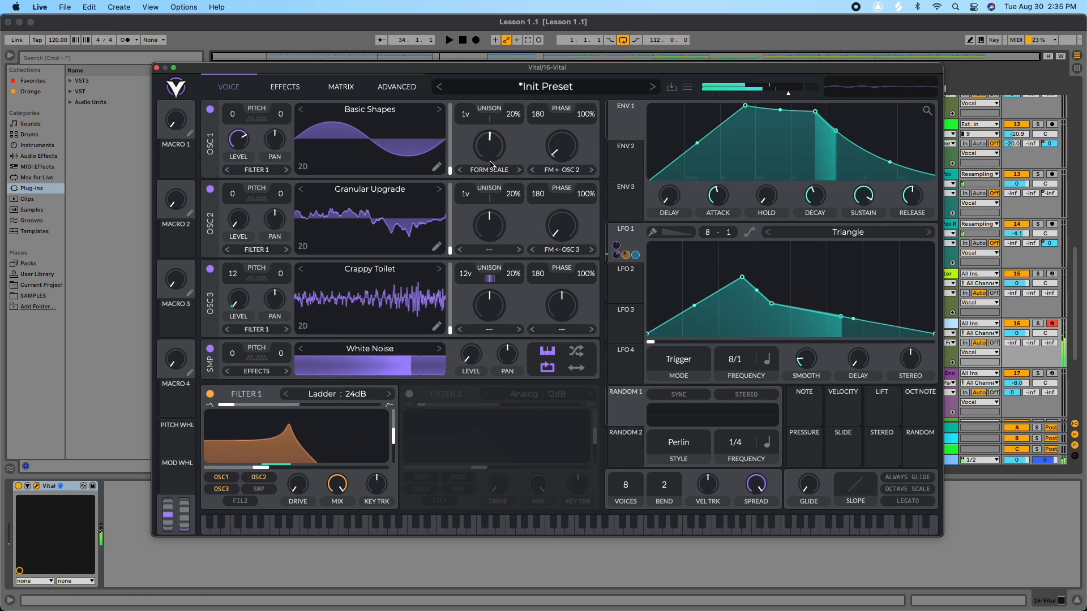
# Step: Assign LFO 2 to Oscillator 1's Formant Scale amount and set LFO 2's frequency to 16/1
pyautogui.click(627, 285)
pyautogui.moveTo(625, 287); pyautogui.dragTo(484, 157)
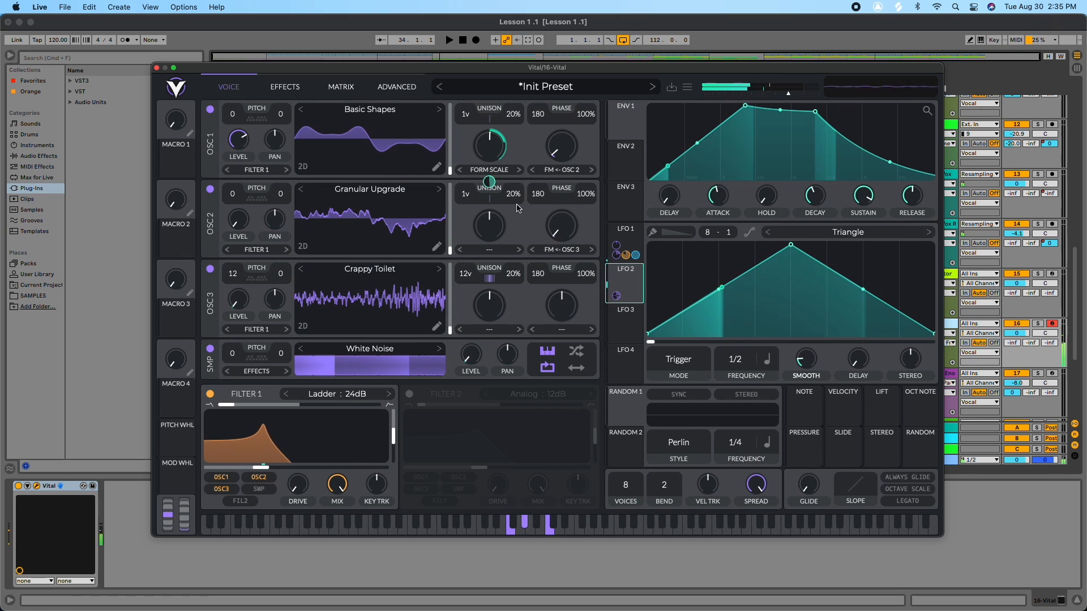
pyautogui.moveTo(733, 367); pyautogui.dragTo(730, 417)
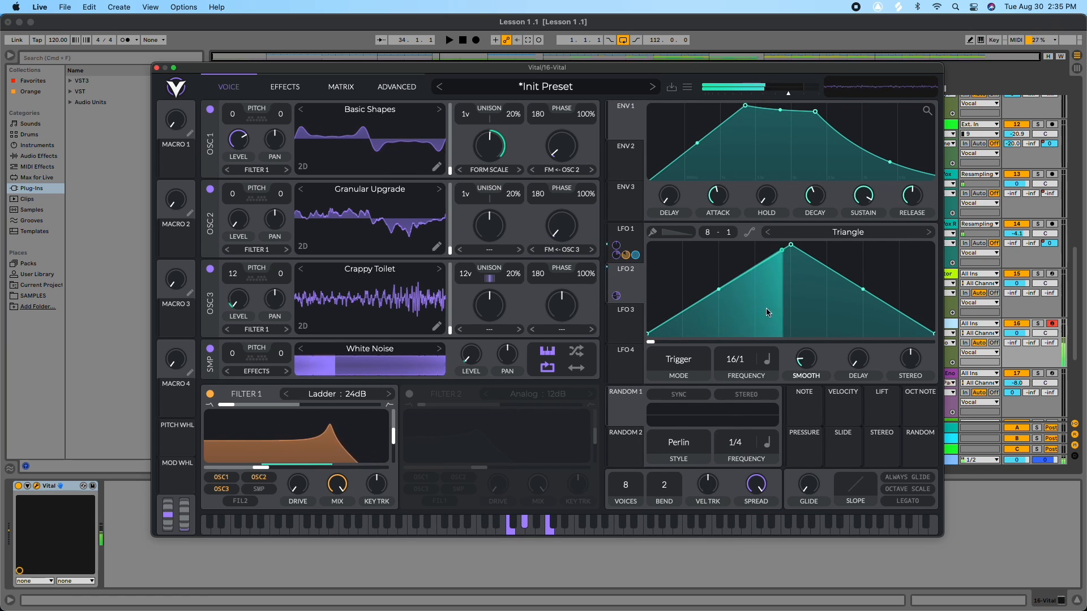
# Step: Reshape LFO 2 into a rising ramp and lower its modulation depth on Oscillator 1's formant knob
pyautogui.moveTo(793, 263); pyautogui.dragTo(955, 324)
pyautogui.moveTo(954, 329); pyautogui.dragTo(933, 274)
pyautogui.moveTo(490, 140)
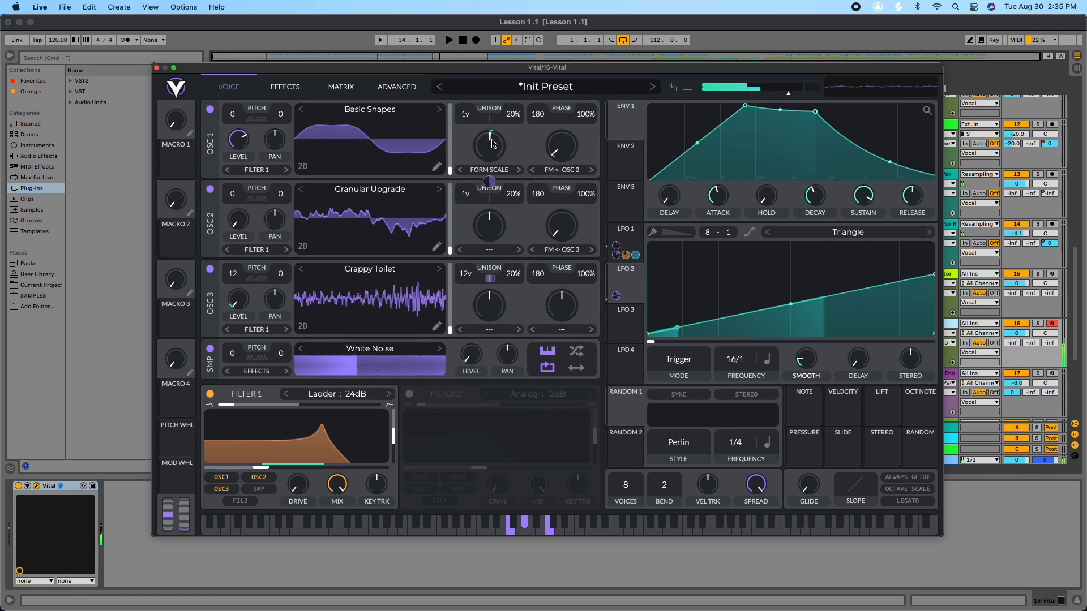
pyautogui.moveTo(488, 182); pyautogui.dragTo(485, 198)
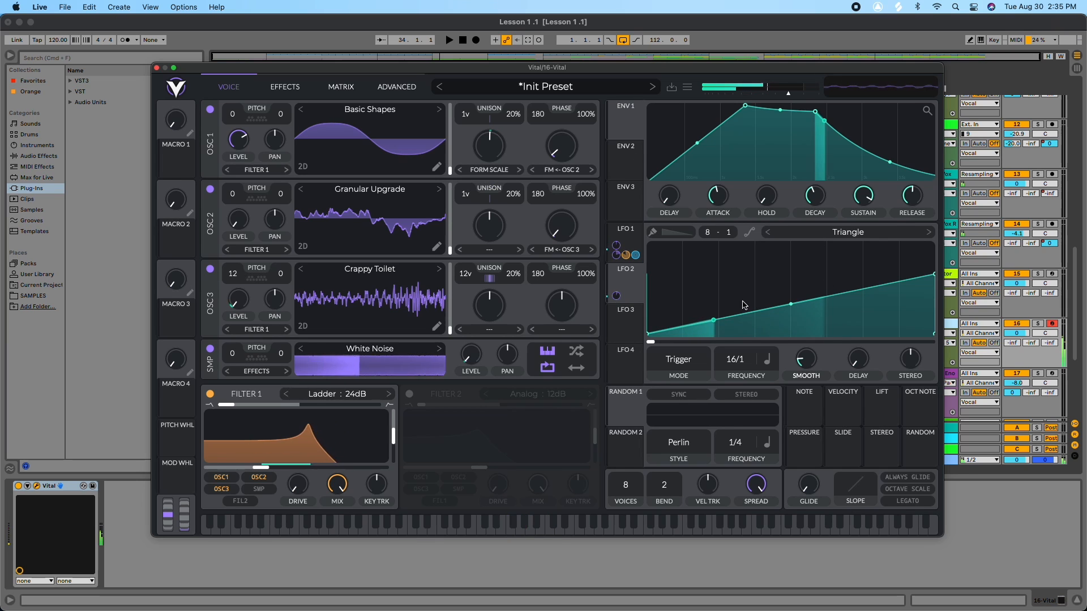
# Step: Add and drag points in LFO 2 to draw a series of small rising ramps with sharp drops
pyautogui.doubleClick(710, 321)
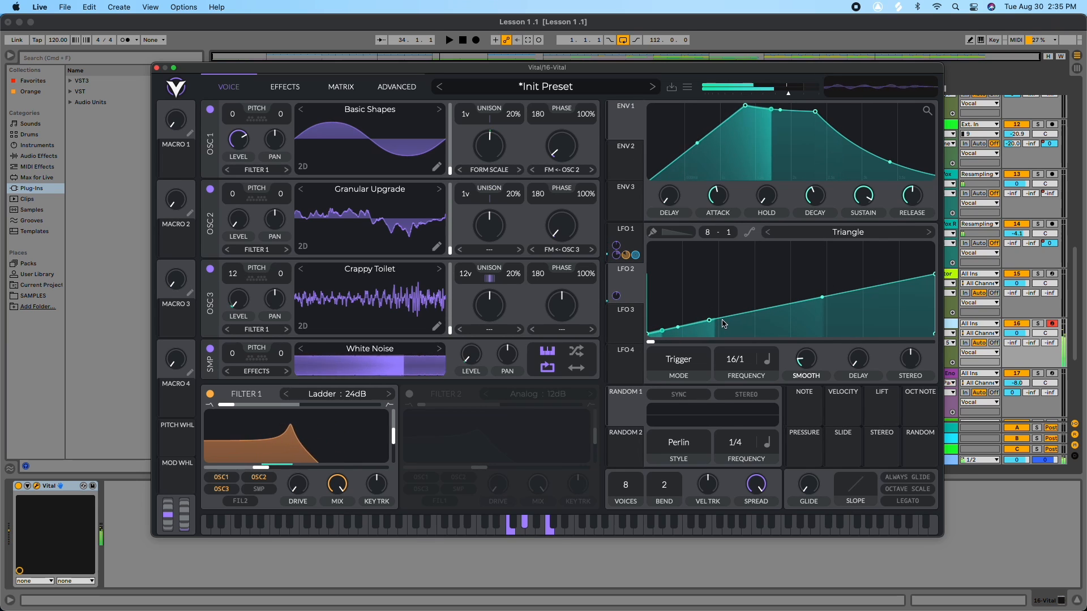
pyautogui.doubleClick(721, 319)
pyautogui.moveTo(720, 318)
pyautogui.mouseDown()
pyautogui.moveTo(720, 342)
pyautogui.moveTo(682, 342)
pyautogui.mouseUp()
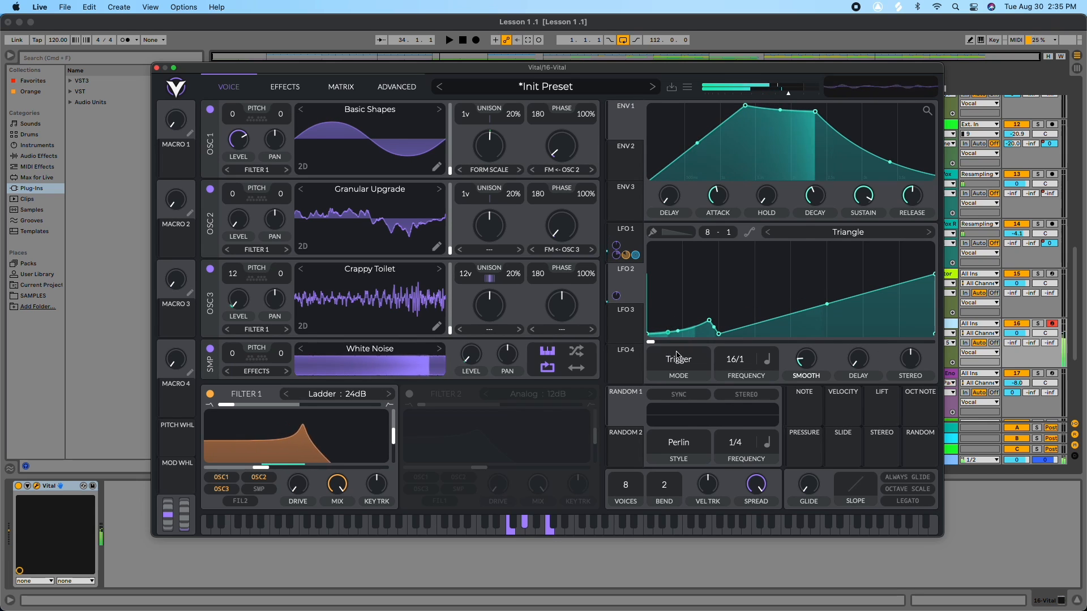
pyautogui.doubleClick(745, 328)
pyautogui.moveTo(745, 327); pyautogui.dragTo(777, 334)
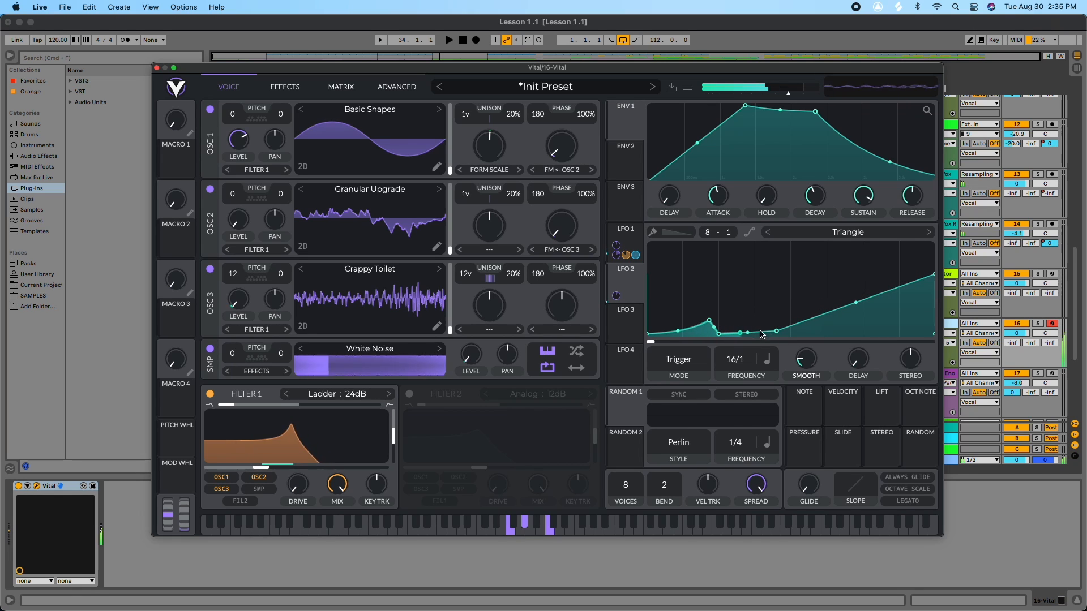
pyautogui.moveTo(763, 332); pyautogui.dragTo(775, 324)
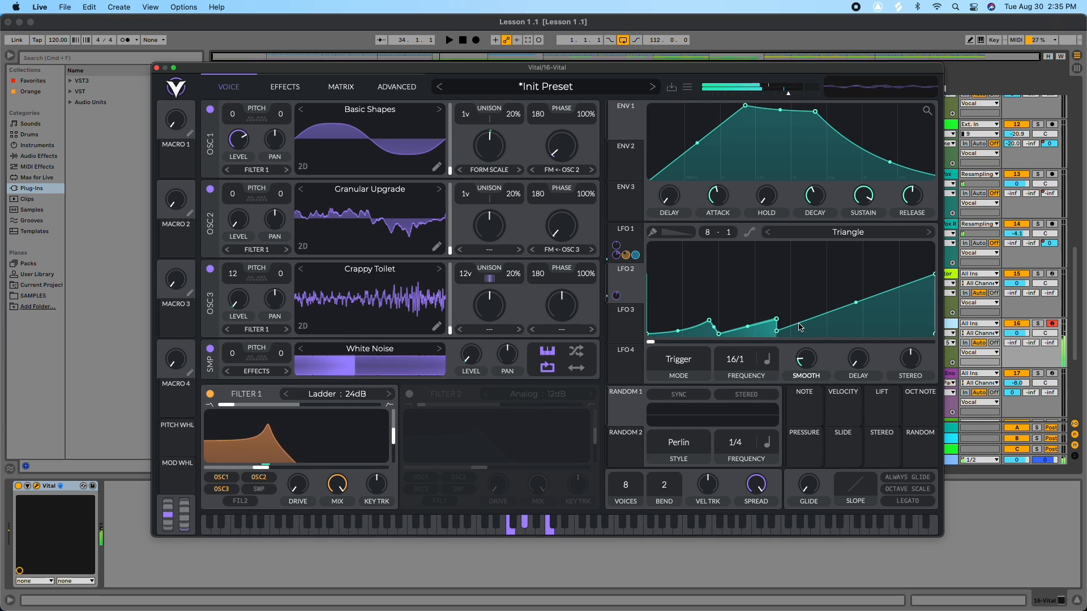
pyautogui.doubleClick(830, 313)
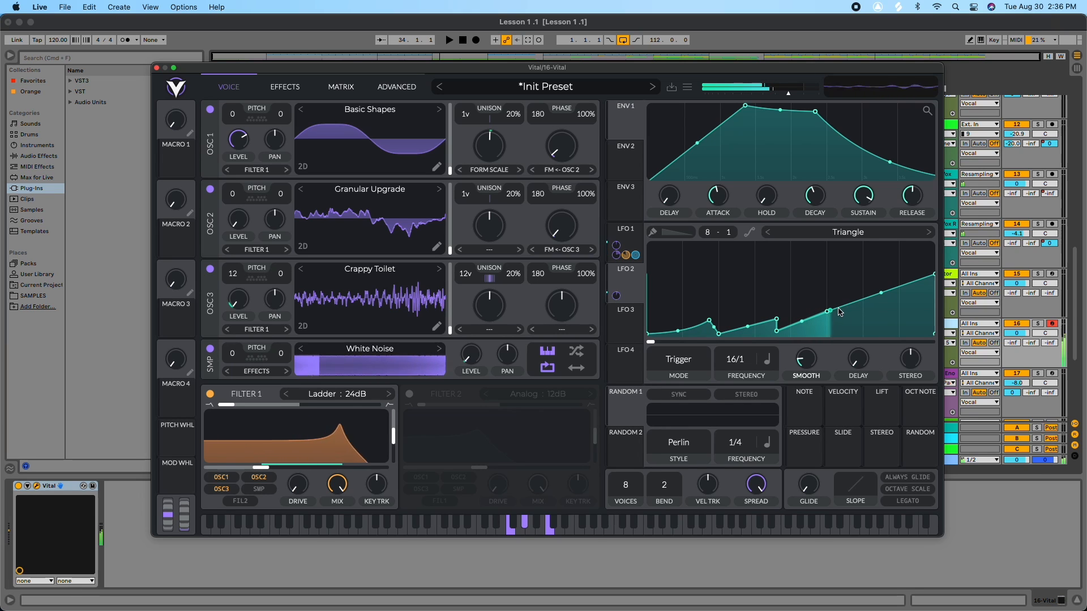
pyautogui.doubleClick(840, 312)
pyautogui.moveTo(840, 312); pyautogui.dragTo(847, 333)
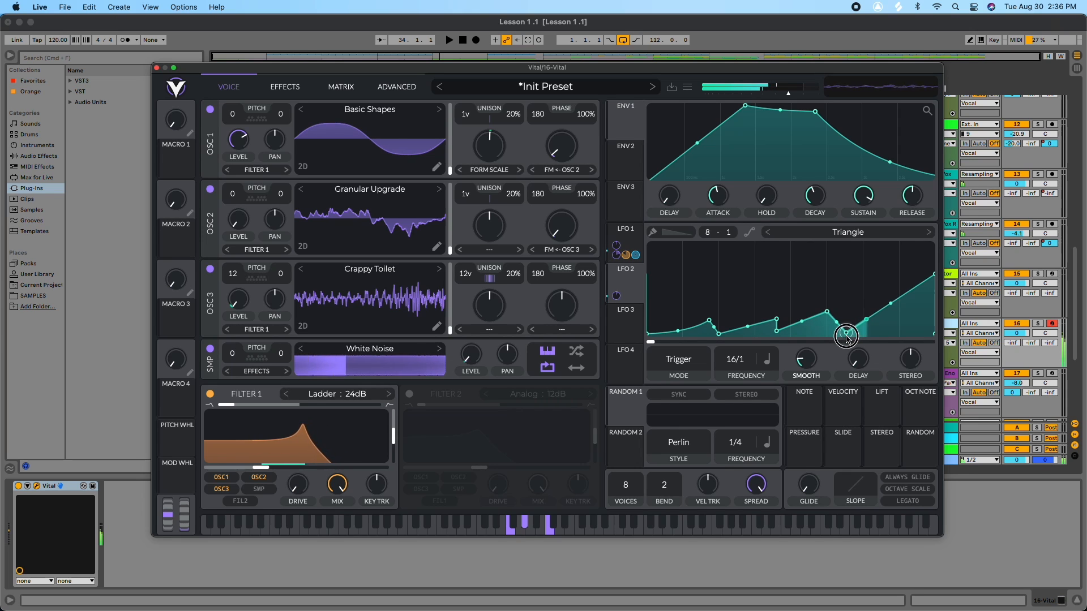
pyautogui.doubleClick(904, 301)
pyautogui.moveTo(919, 290); pyautogui.dragTo(900, 332)
pyautogui.moveTo(932, 276); pyautogui.dragTo(931, 309)
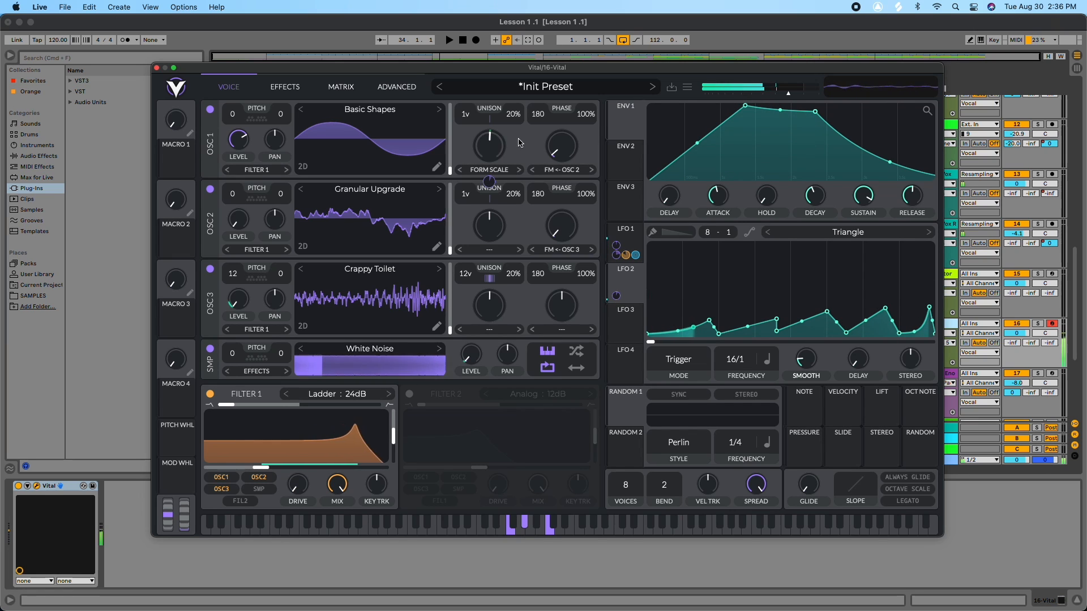
# Step: Fine-tune LFO 2's modulation depth on Oscillator 1 and move two LFO points to even out the shape
pyautogui.moveTo(490, 177)
pyautogui.moveTo(491, 176); pyautogui.dragTo(490, 174)
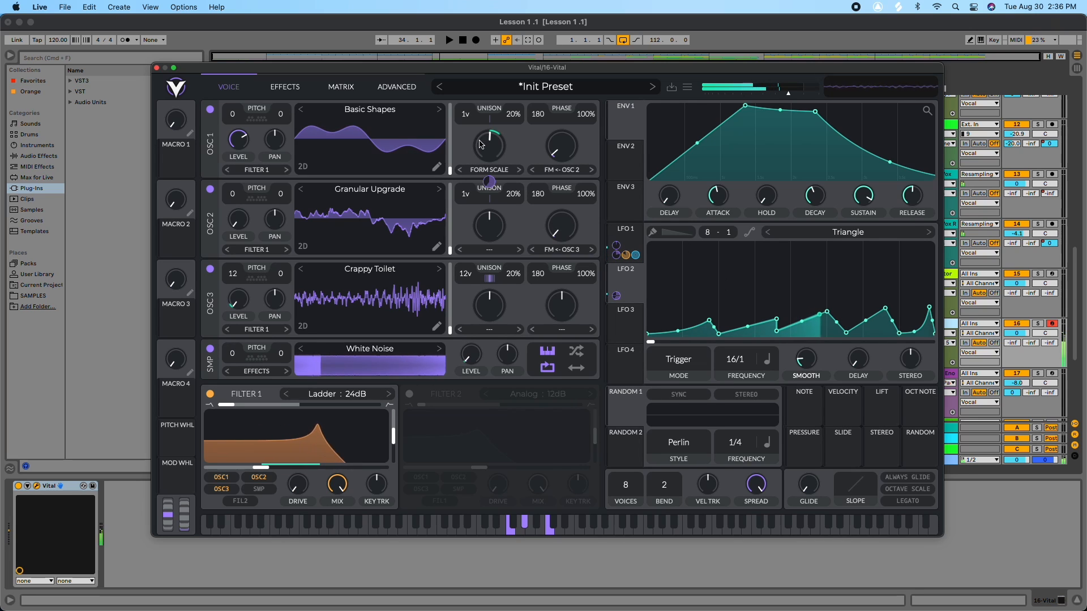
pyautogui.moveTo(486, 179); pyautogui.dragTo(485, 182)
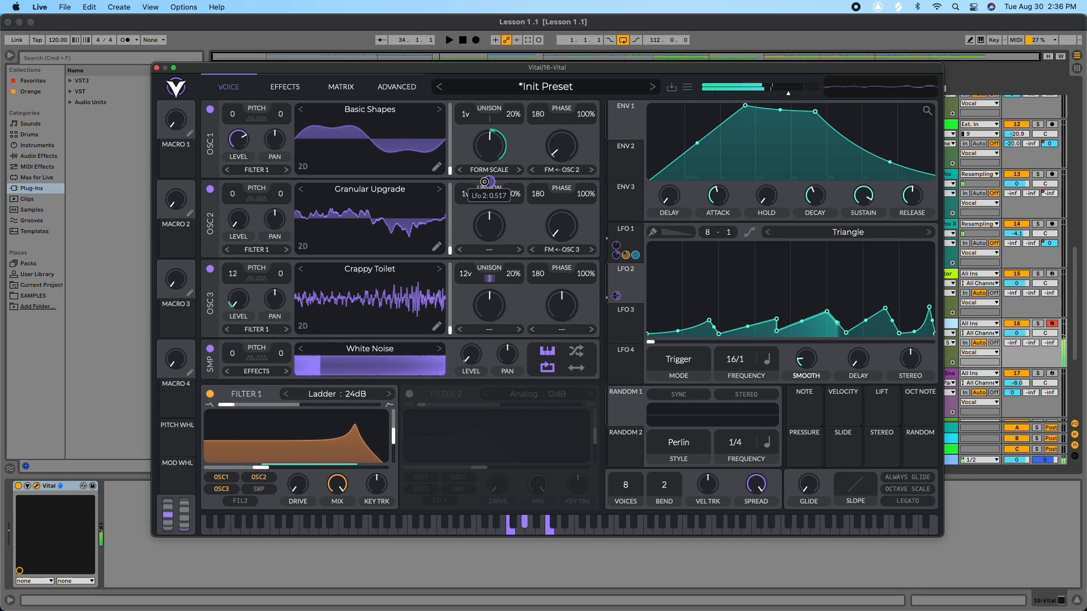
pyautogui.moveTo(776, 322); pyautogui.dragTo(701, 320)
pyautogui.moveTo(828, 313); pyautogui.dragTo(922, 318)
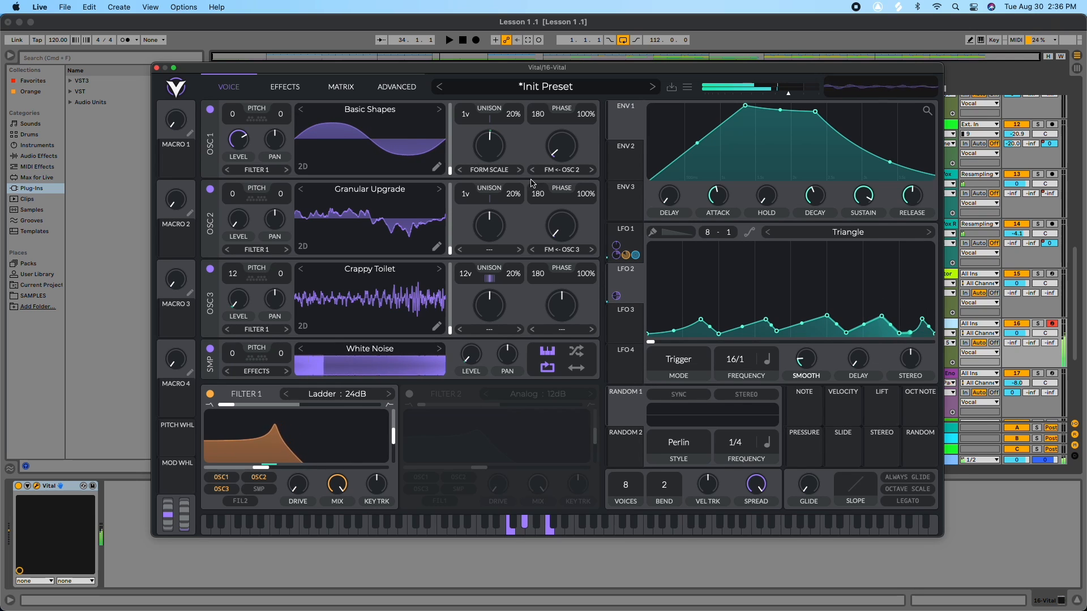
pyautogui.moveTo(488, 187); pyautogui.dragTo(488, 187)
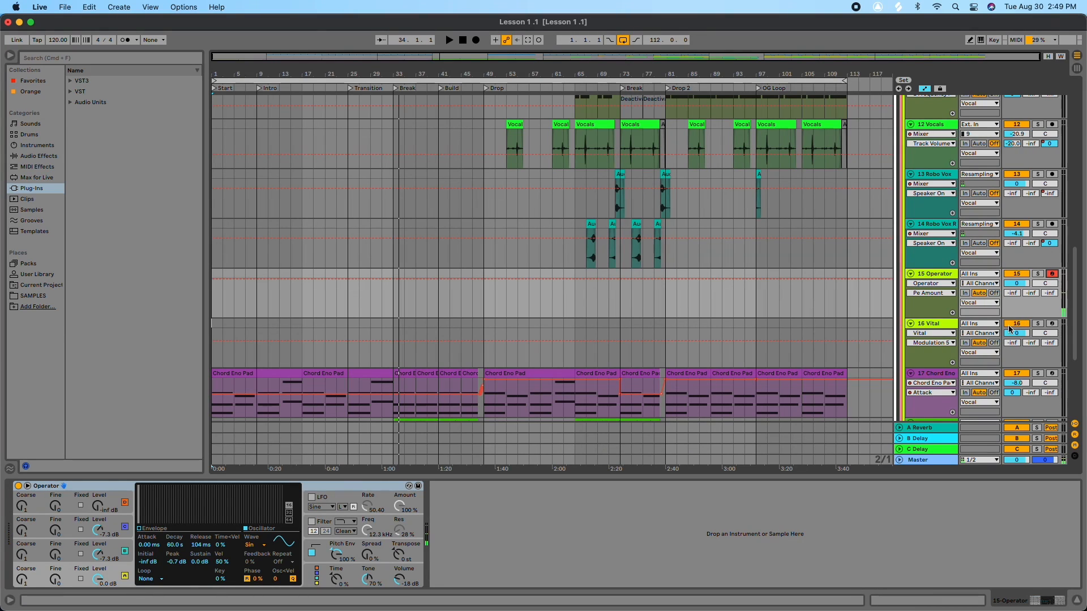
# Step: Select and arm the Vital track in the arrangement
pyautogui.click(1051, 325)
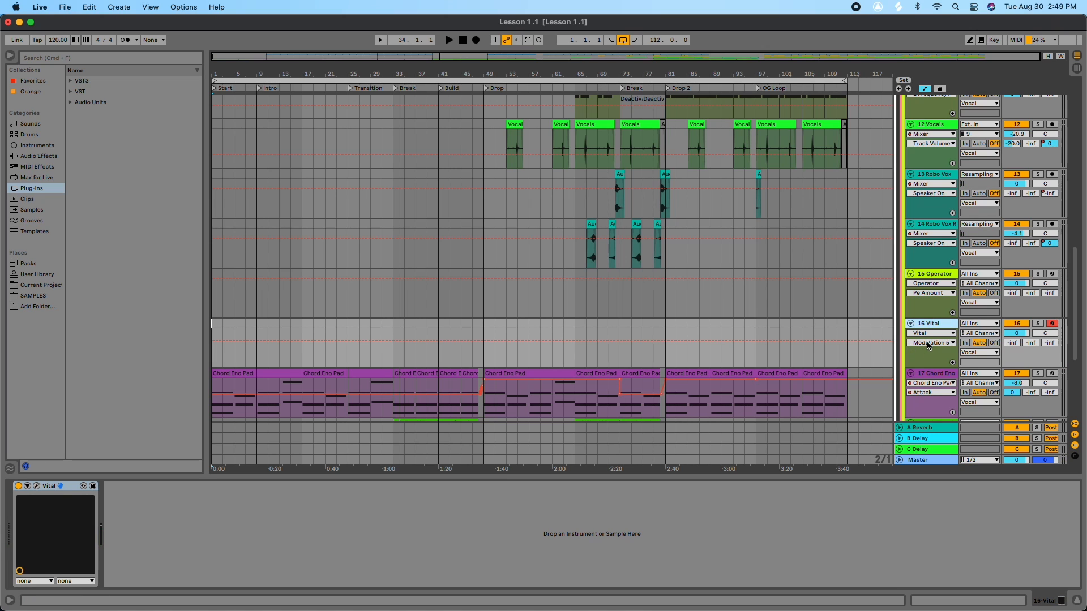
# Step: Create a new MIDI track and load the Vital VST3 plug-in onto it from the plug-ins browser
pyautogui.press('super+shift+t')
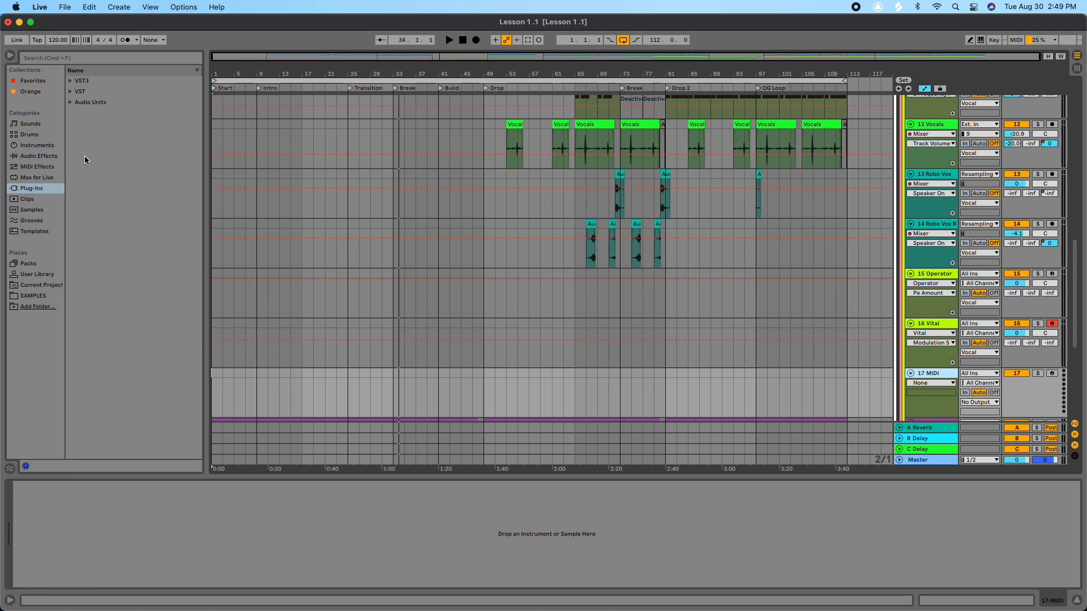
pyautogui.click(70, 81)
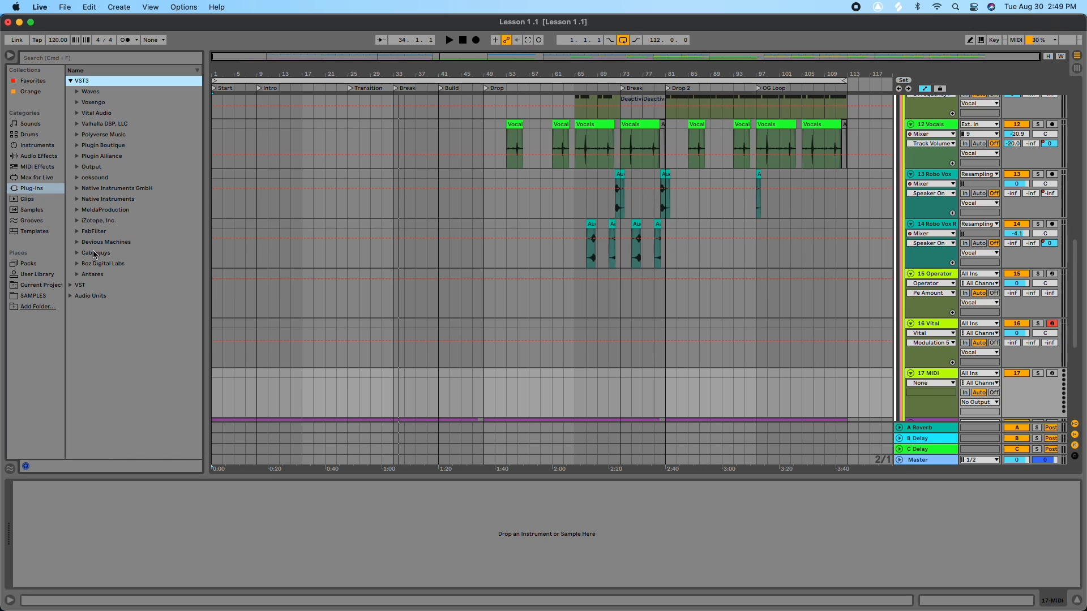
pyautogui.click(76, 113)
pyautogui.moveTo(95, 123); pyautogui.dragTo(934, 373)
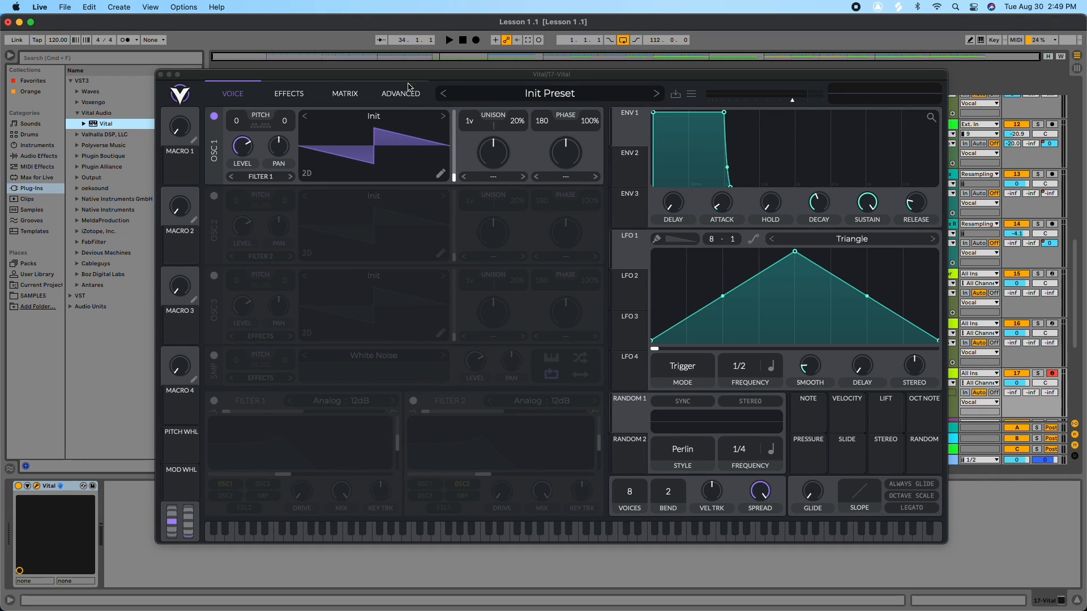
# Step: Load the Basic Shapes factory wavetable into Oscillator 1
pyautogui.click(368, 115)
pyautogui.click(506, 171)
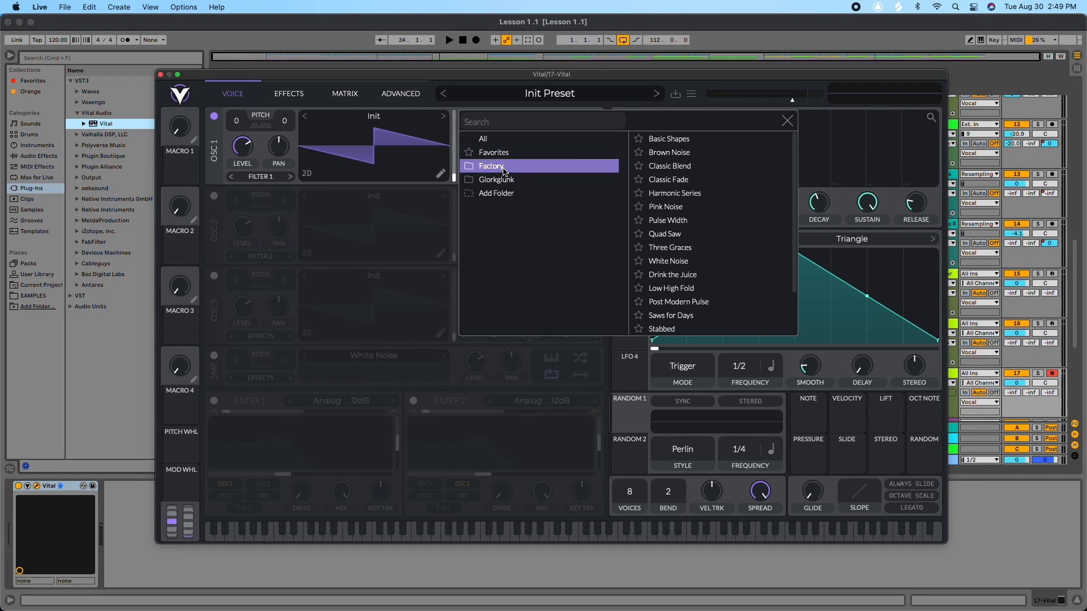
pyautogui.click(668, 139)
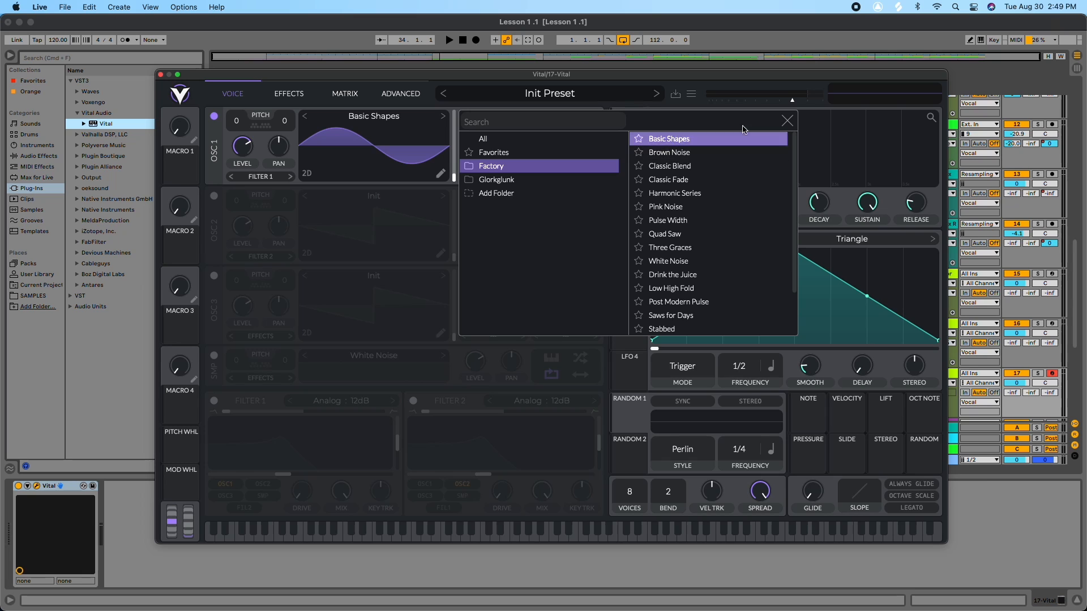
pyautogui.click(787, 122)
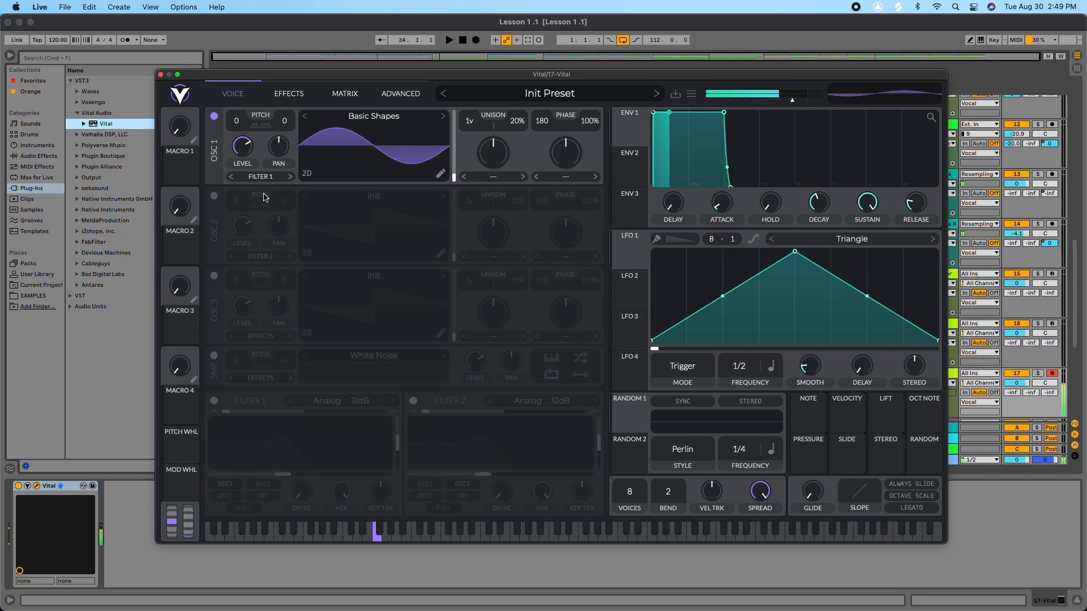
# Step: Enable Oscillator 2, load the Harmonic Series factory wavetable, and shift its wavetable frame position
pyautogui.click(215, 196)
pyautogui.click(384, 203)
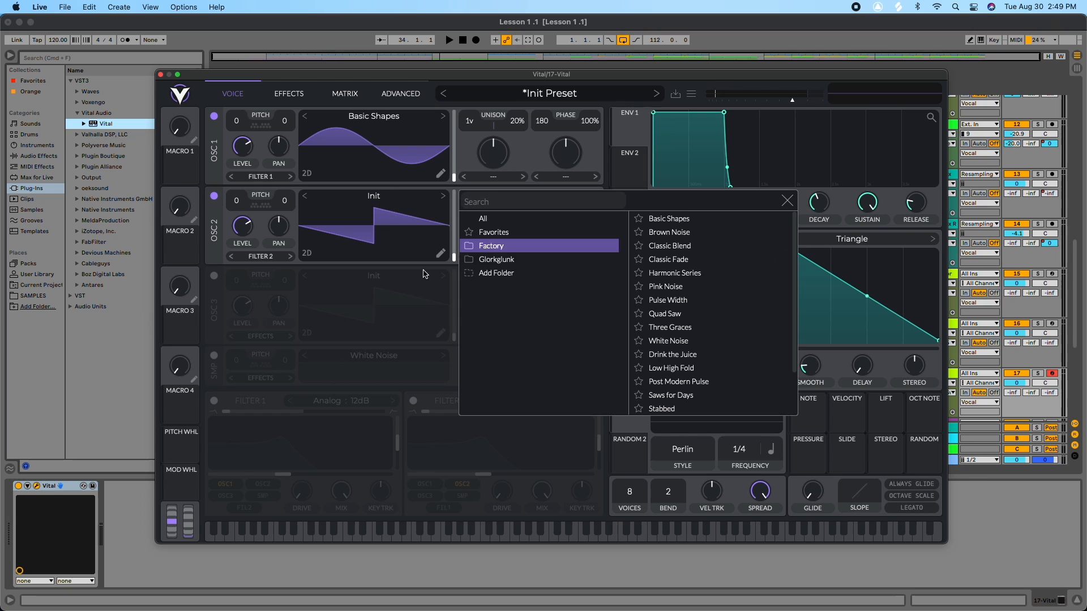
pyautogui.click(699, 275)
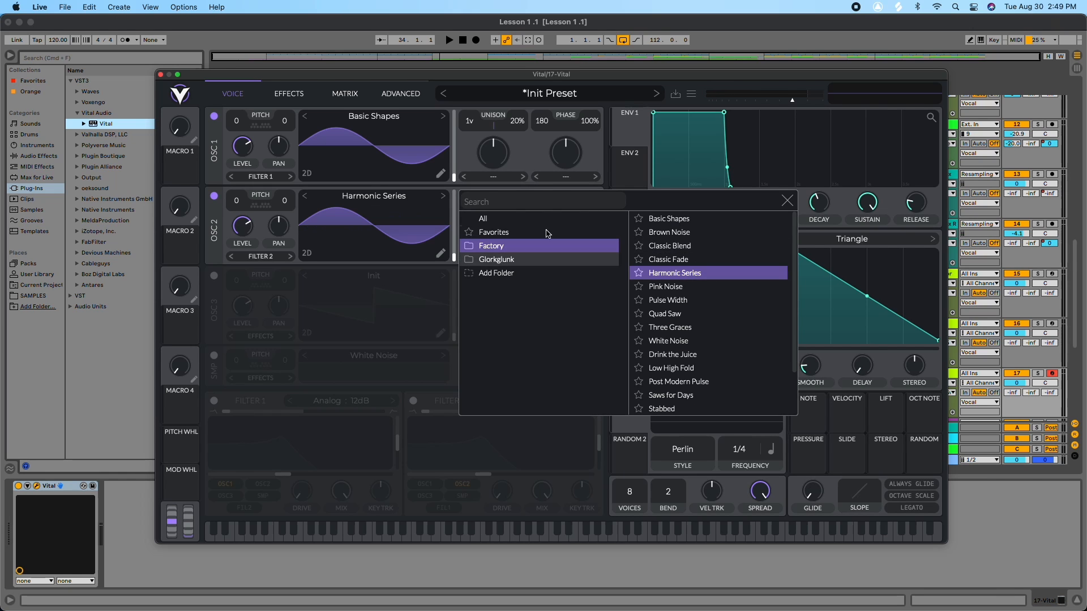
pyautogui.click(790, 199)
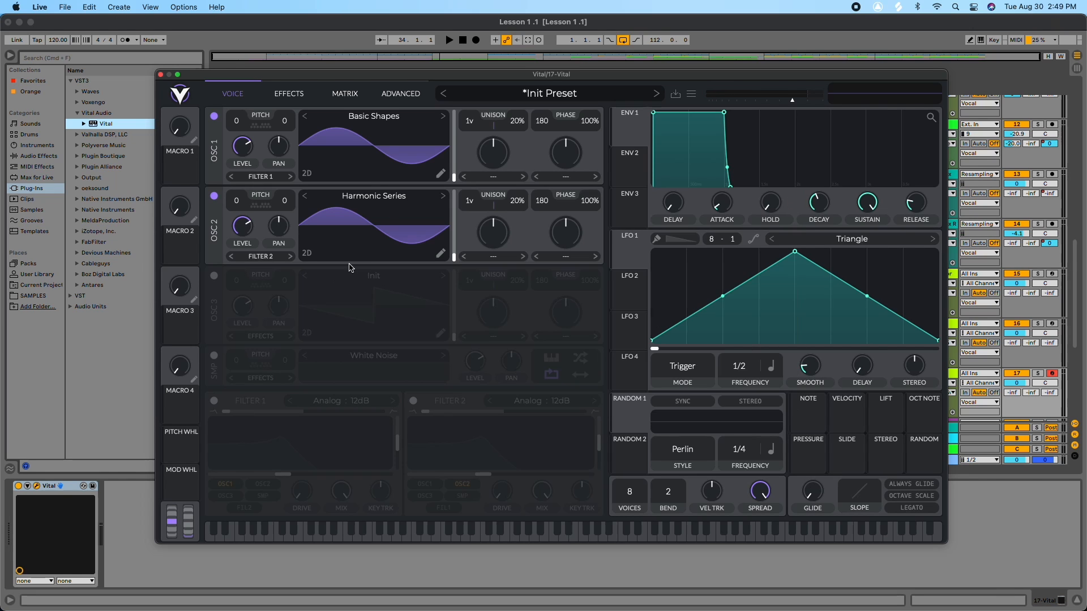
pyautogui.moveTo(456, 258); pyautogui.dragTo(454, 244)
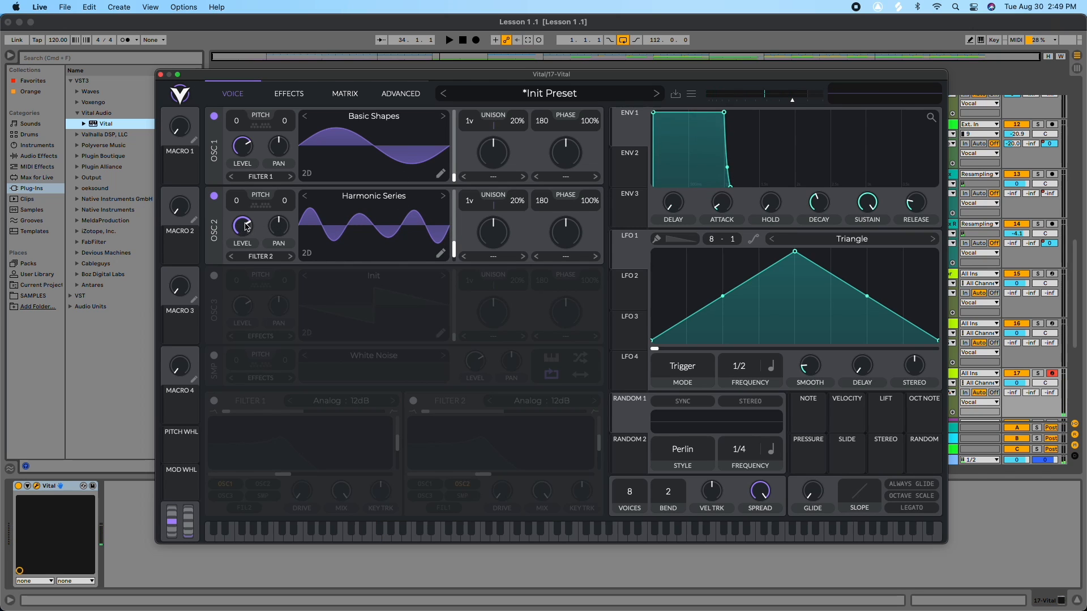
# Step: Modulate Oscillator 2's level with LFO 1 and set LFO 1's frequency to 1/4
pyautogui.moveTo(628, 253); pyautogui.dragTo(242, 238)
pyautogui.moveTo(244, 258)
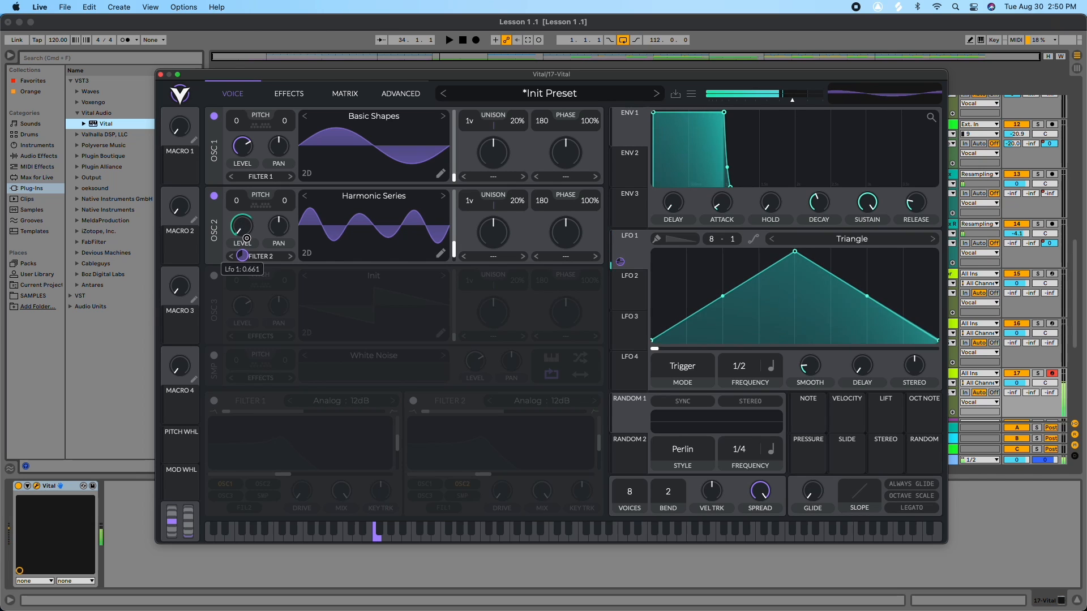
pyautogui.scroll(4, 243, 259)
pyautogui.moveTo(738, 362); pyautogui.dragTo(741, 351)
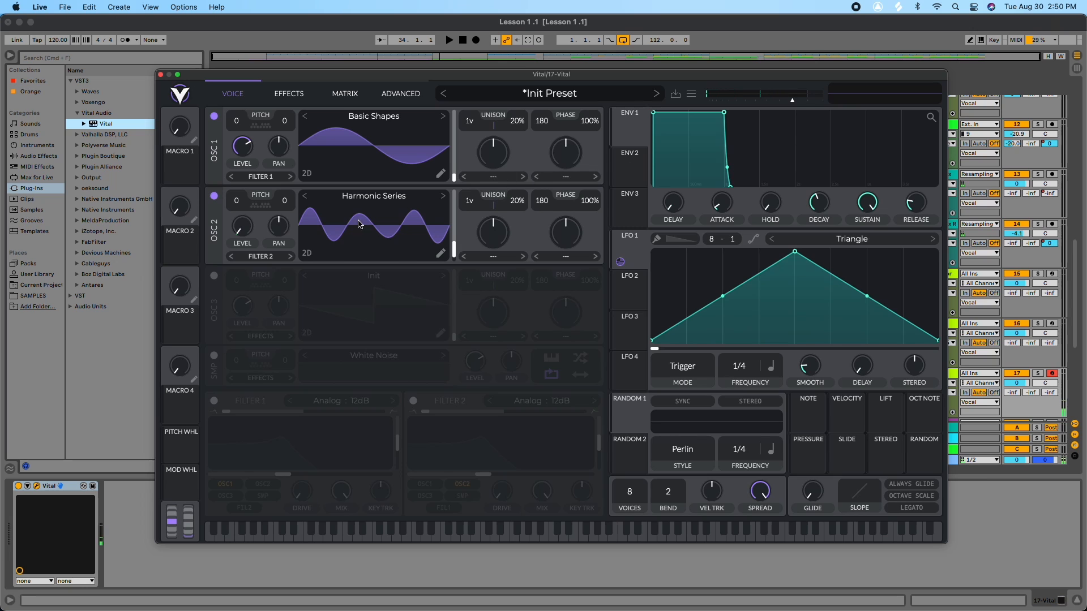
# Step: Set Oscillator 1's phase distortion mode to FM <- Osc 2 and adjust its FM amount
pyautogui.click(563, 179)
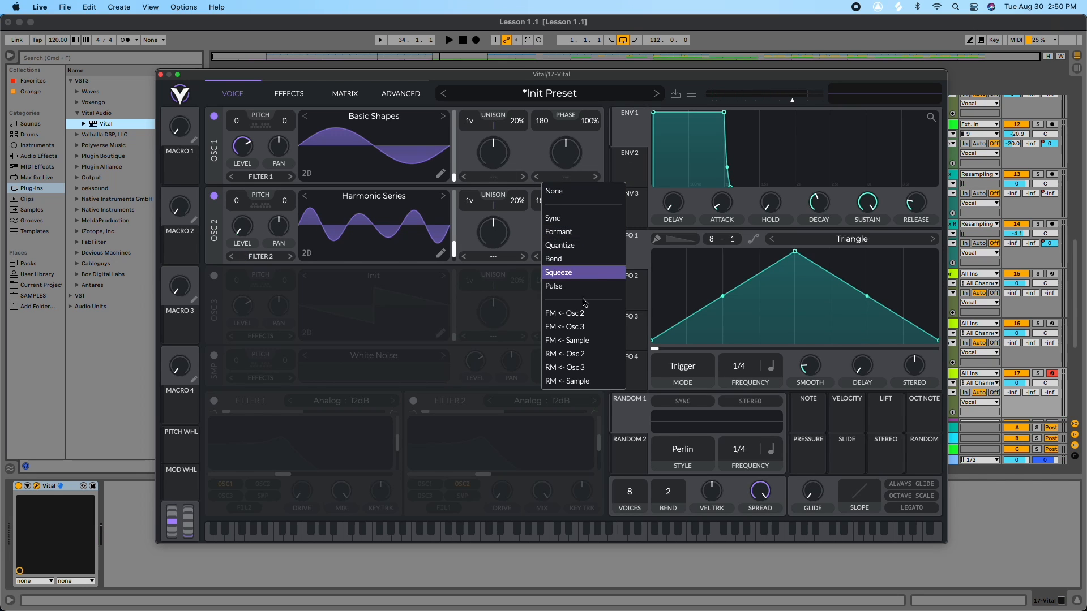
pyautogui.click(569, 311)
pyautogui.moveTo(579, 168); pyautogui.dragTo(579, 216)
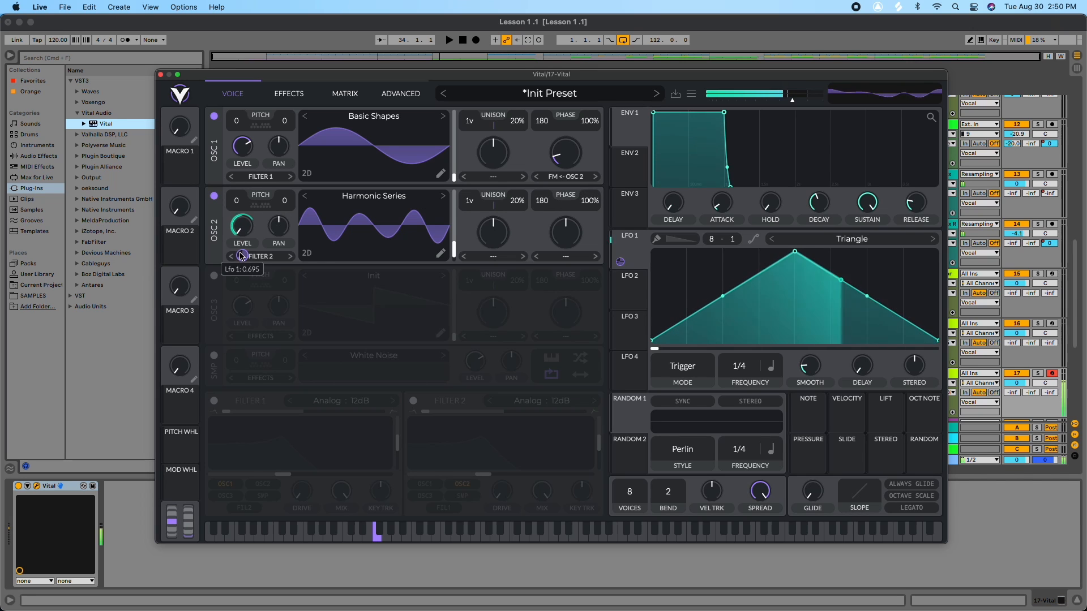
# Step: Remove LFO 1's modulation from Oscillator 2's level and assign LFO 1 to Oscillator 1's distortion amount
pyautogui.rightClick(241, 255)
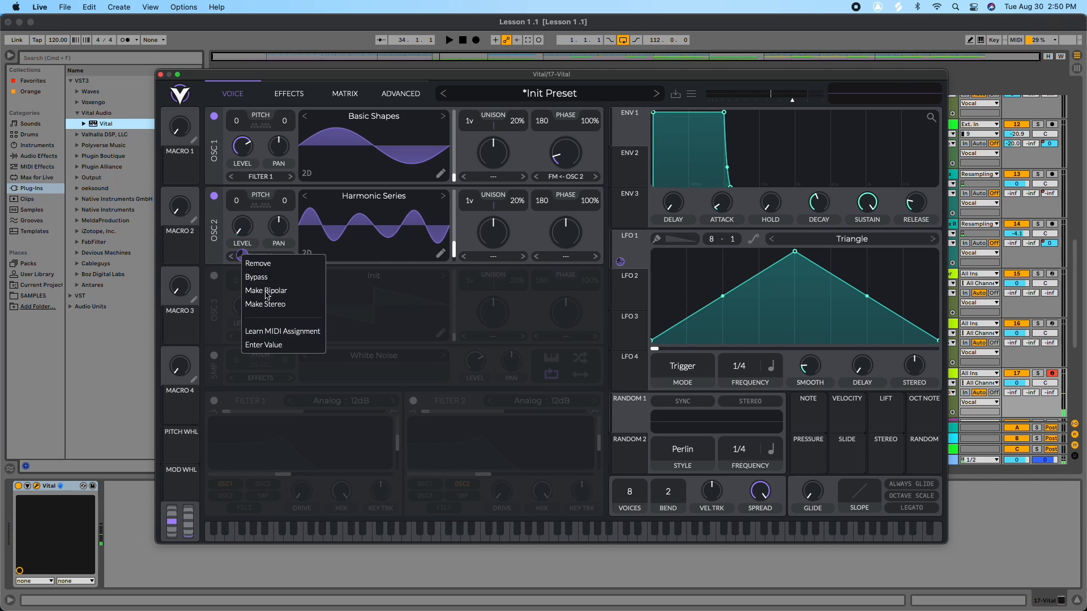
pyautogui.click(259, 264)
pyautogui.moveTo(638, 249); pyautogui.dragTo(560, 221)
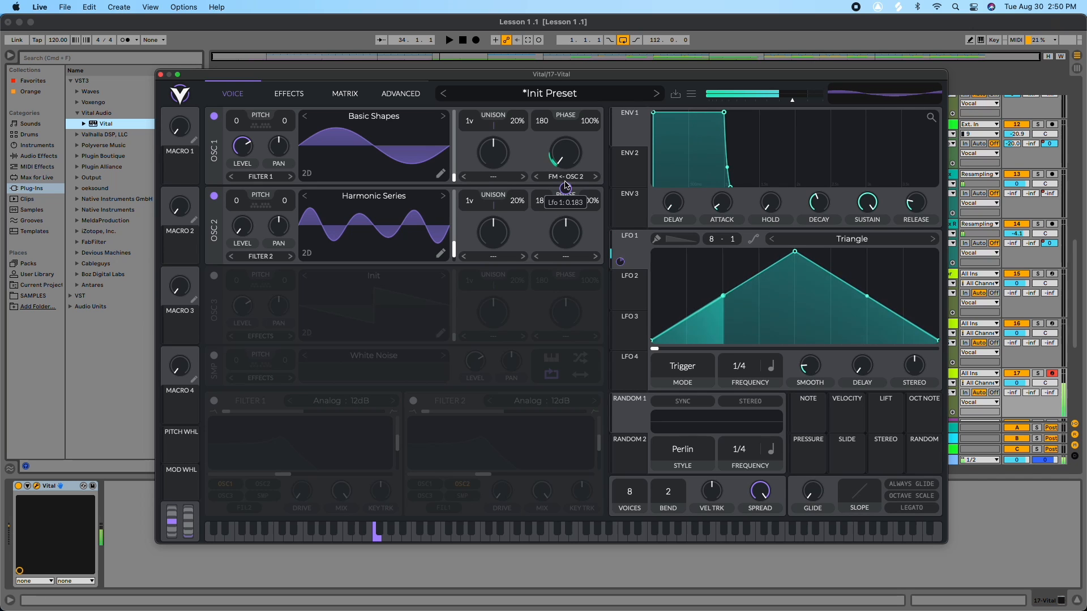
pyautogui.moveTo(237, 195); pyautogui.dragTo(244, 149)
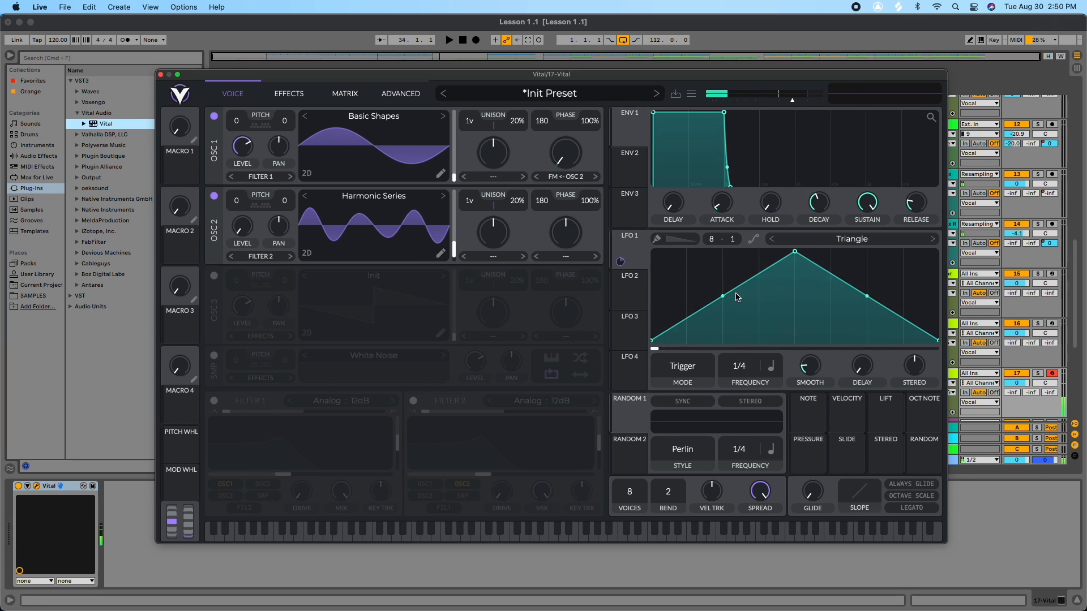
# Step: Drag LFO 1's points into a flat-topped plateau, a drop, and a second rounded hump
pyautogui.moveTo(724, 295); pyautogui.dragTo(740, 261)
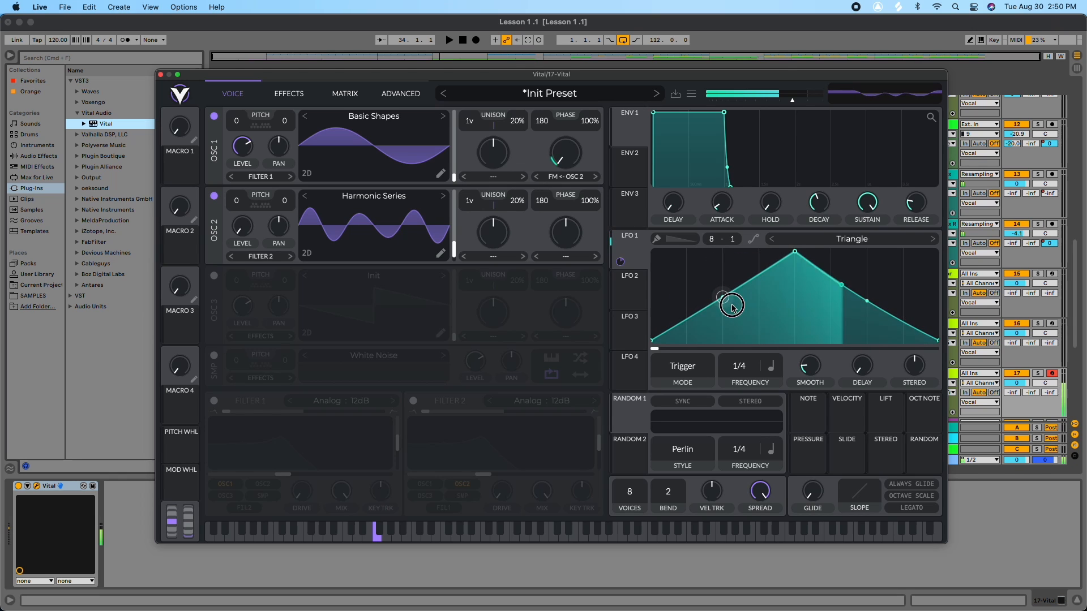
pyautogui.moveTo(795, 252); pyautogui.dragTo(720, 211)
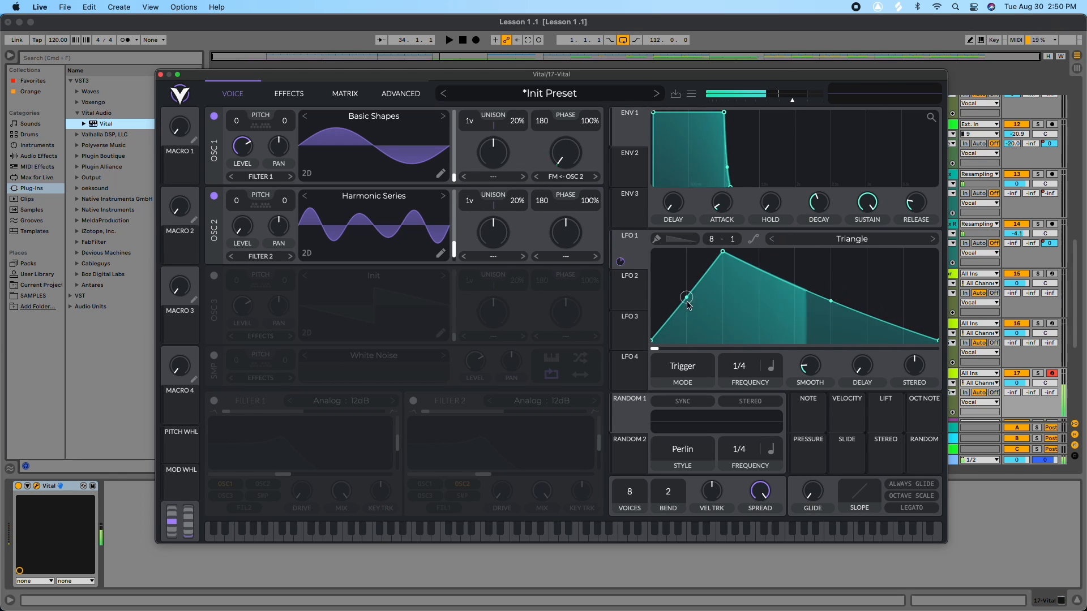
pyautogui.moveTo(687, 298); pyautogui.dragTo(688, 252)
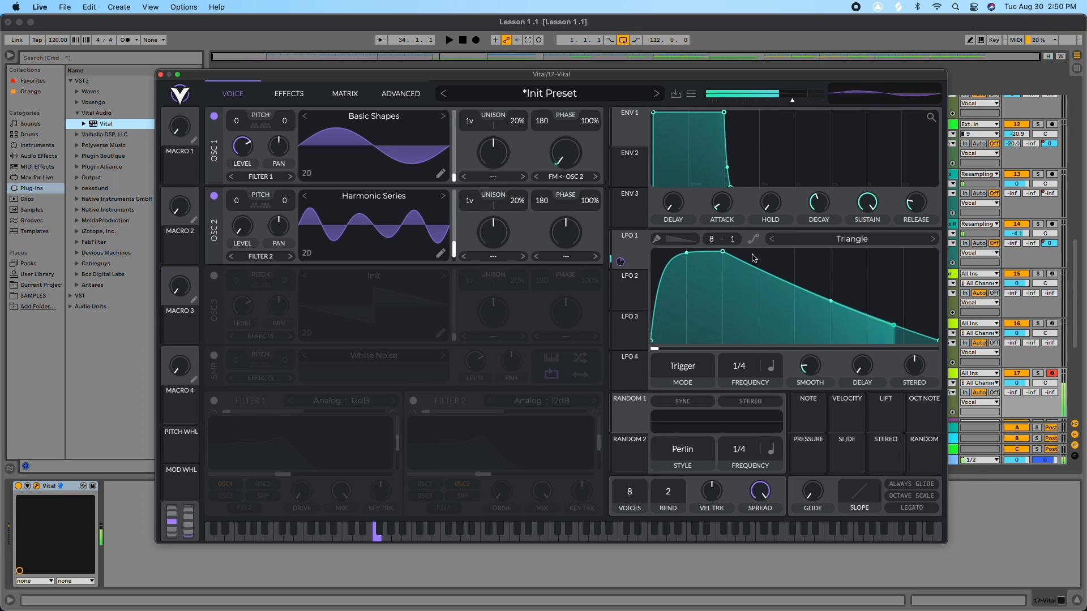
pyautogui.moveTo(795, 286); pyautogui.dragTo(795, 347)
pyautogui.moveTo(867, 339); pyautogui.dragTo(867, 252)
pyautogui.moveTo(831, 295); pyautogui.dragTo(837, 227)
pyautogui.moveTo(904, 295); pyautogui.dragTo(867, 255)
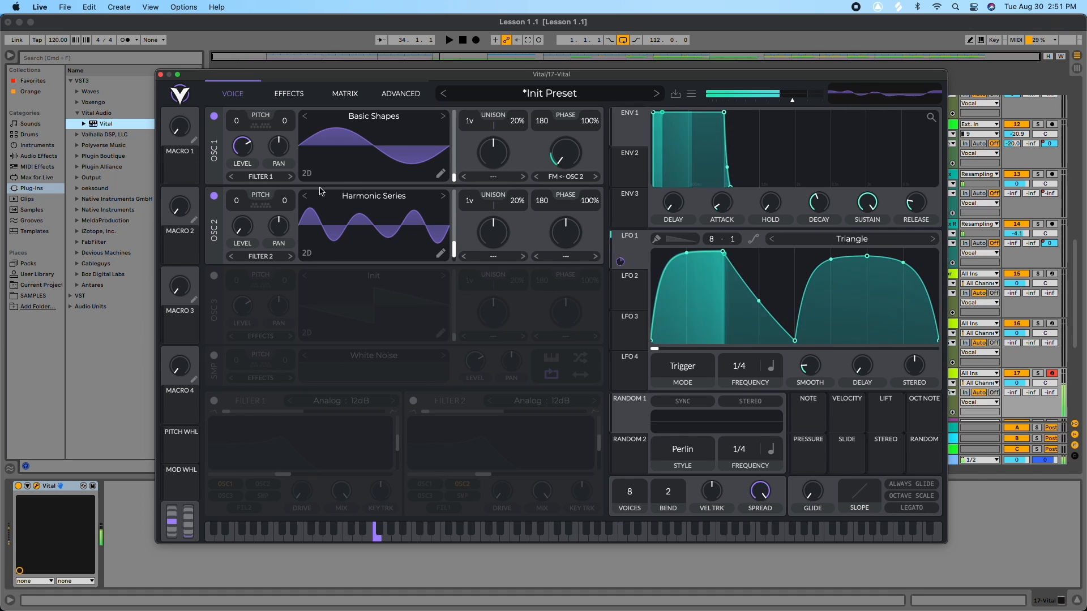
# Step: Enable Distortion in the effects, move it to the top of the chain, and raise its drive
pyautogui.click(287, 94)
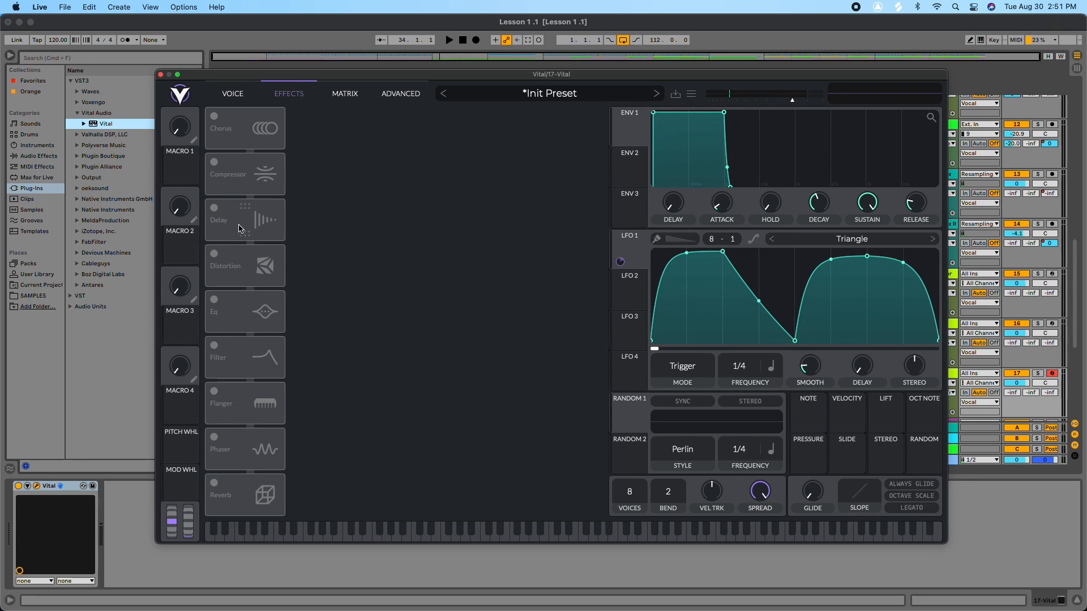
pyautogui.click(215, 255)
pyautogui.moveTo(264, 264); pyautogui.dragTo(258, 128)
pyautogui.moveTo(495, 126); pyautogui.dragTo(499, 112)
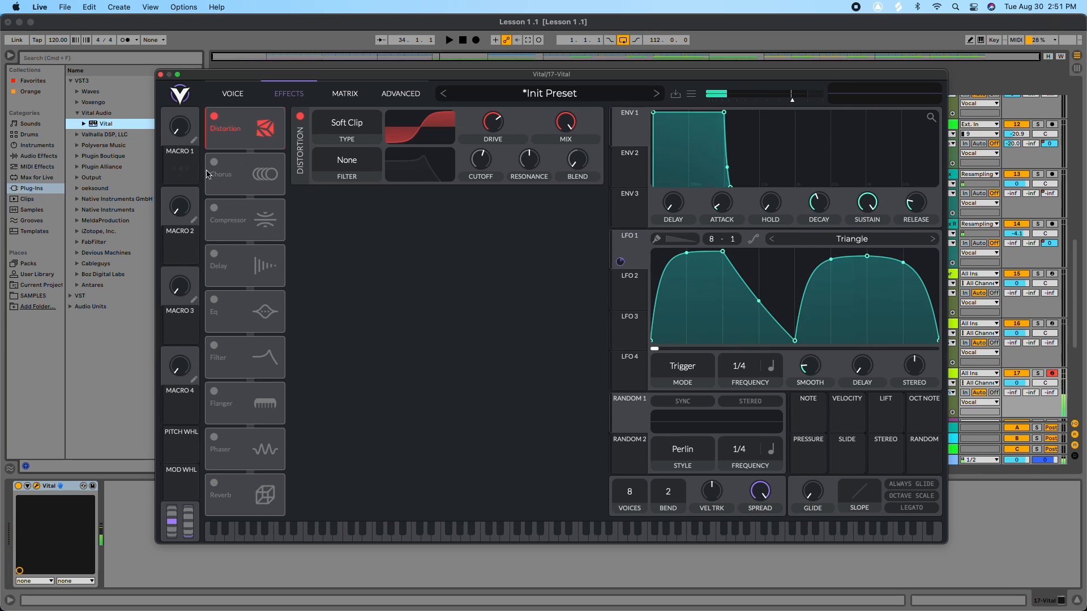
# Step: Enable the Compressor, place it below Distortion, and raise its attack and release
pyautogui.click(216, 212)
pyautogui.moveTo(263, 220); pyautogui.dragTo(268, 176)
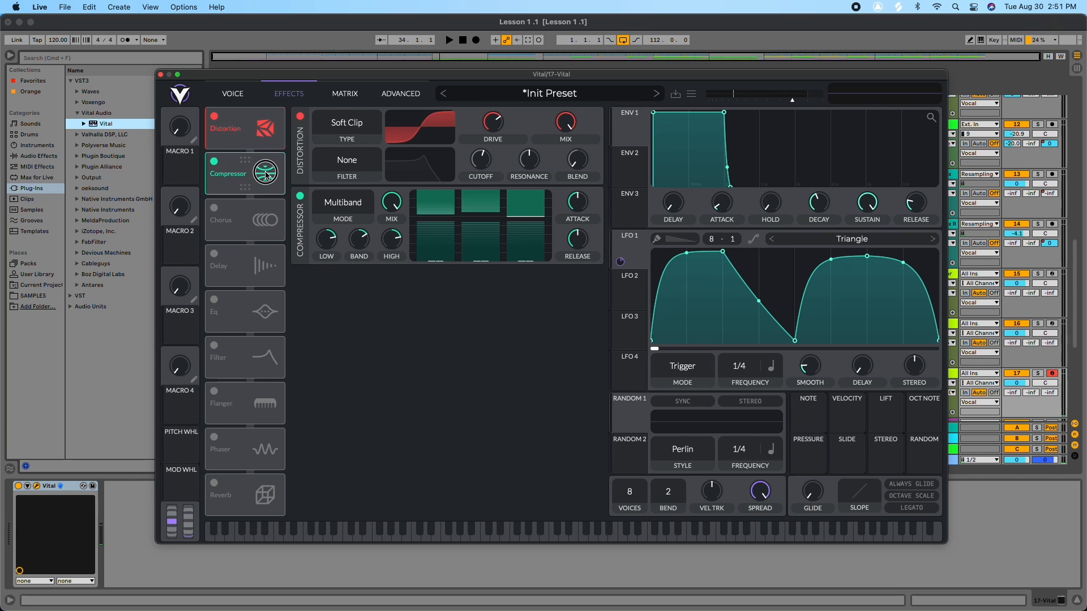
pyautogui.moveTo(578, 206); pyautogui.dragTo(574, 157)
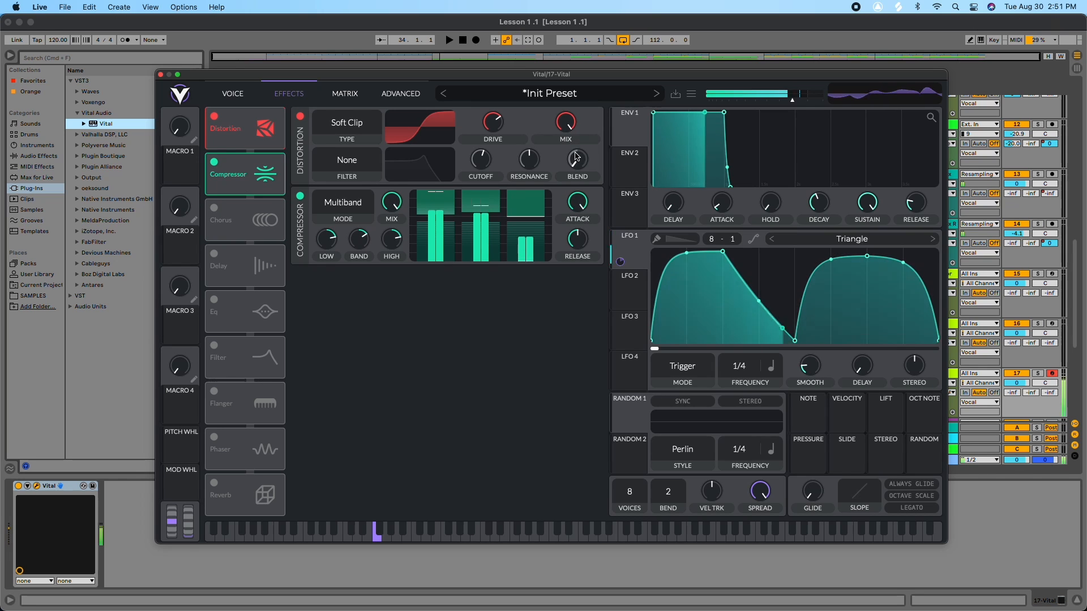
pyautogui.moveTo(582, 194); pyautogui.dragTo(584, 146)
pyautogui.moveTo(578, 239)
pyautogui.mouseDown()
pyautogui.moveTo(572, 277)
pyautogui.moveTo(582, 195)
pyautogui.moveTo(583, 235)
pyautogui.mouseUp()
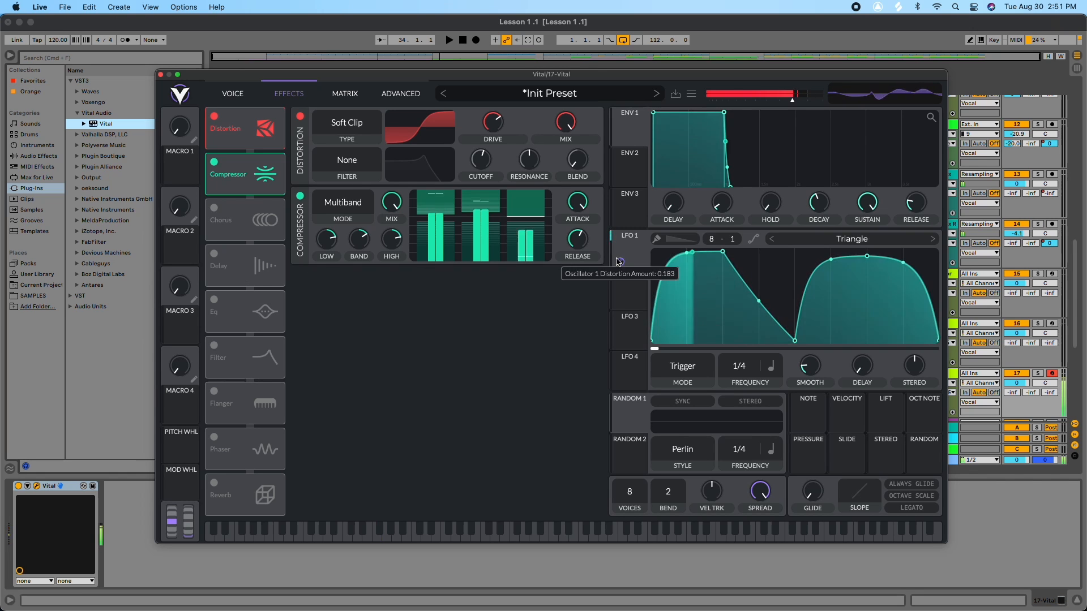
# Step: Pull an LFO 1 point down to sharpen its first peak and shorten Envelope 1's attack
pyautogui.moveTo(702, 277); pyautogui.dragTo(711, 357)
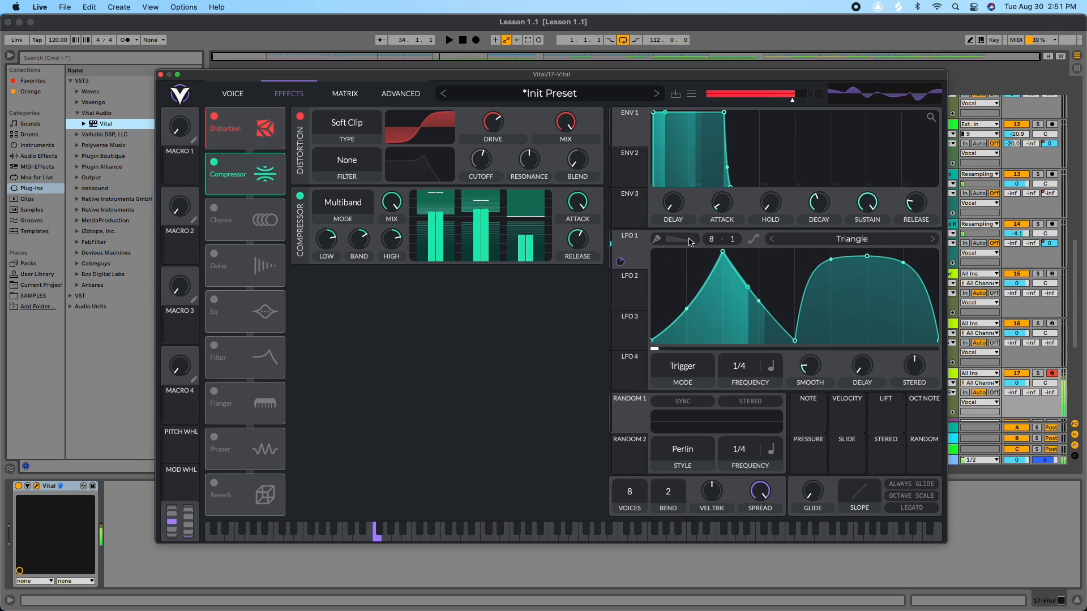
pyautogui.moveTo(671, 109); pyautogui.dragTo(652, 107)
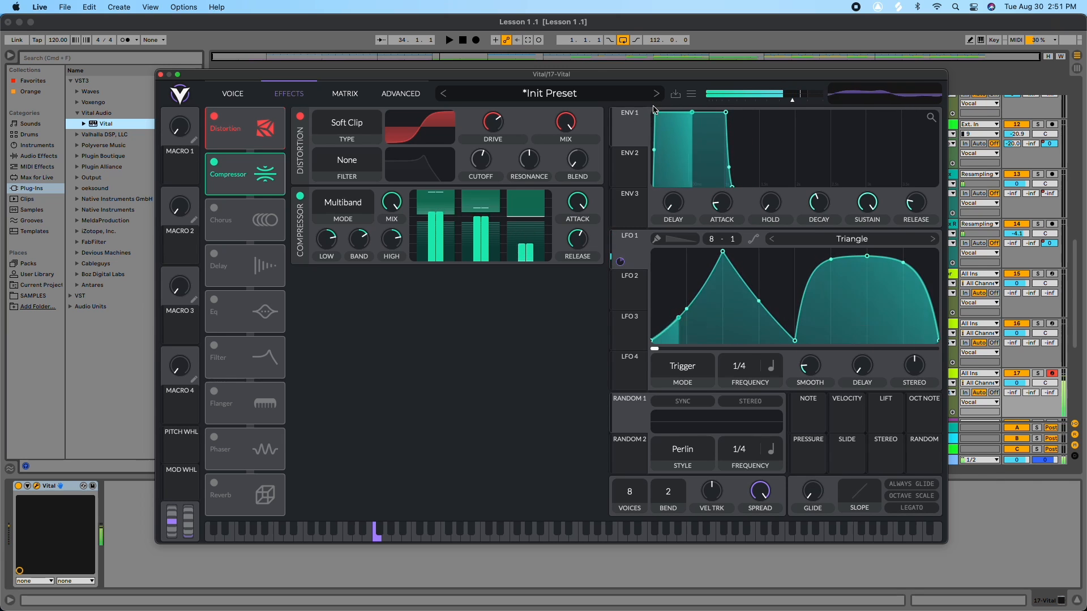
# Step: Enable Chorus and lower its spread and mix
pyautogui.click(214, 209)
pyautogui.moveTo(569, 325); pyautogui.dragTo(576, 376)
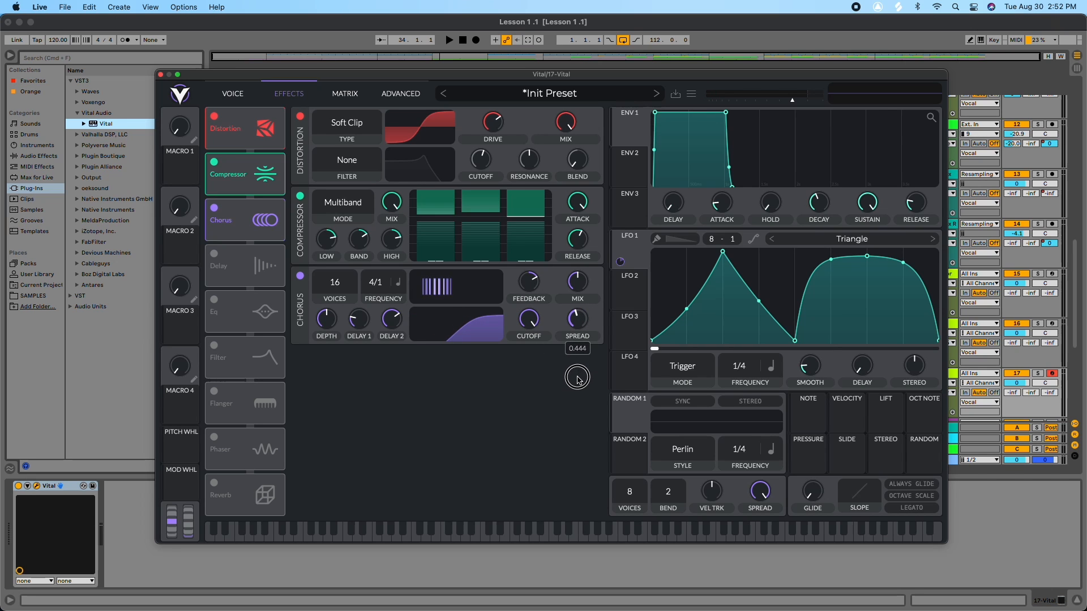
pyautogui.moveTo(576, 282); pyautogui.dragTo(566, 313)
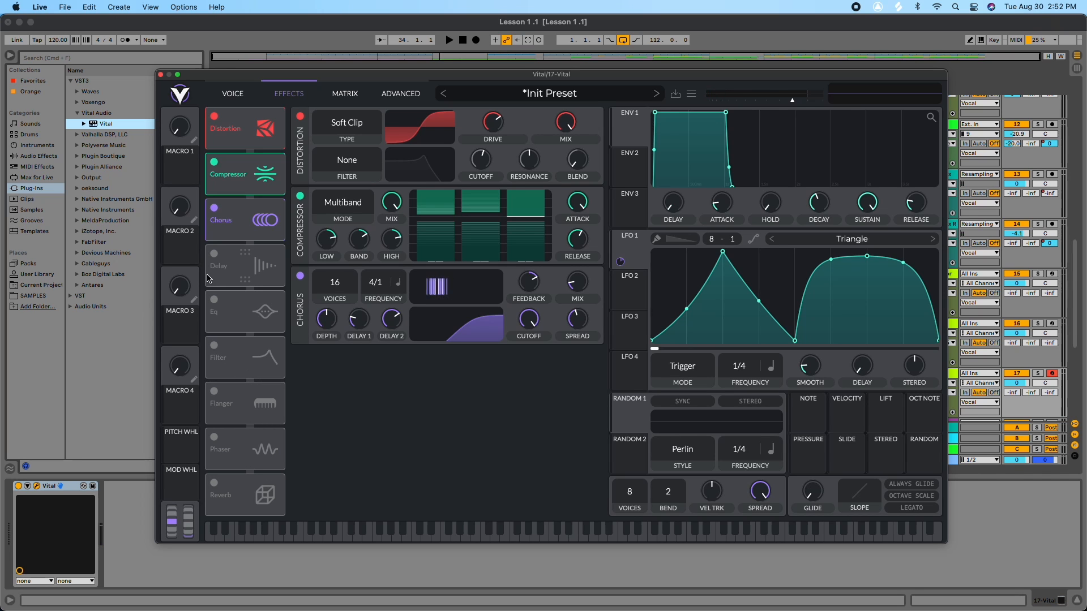
pyautogui.moveTo(748, 368)
pyautogui.mouseDown()
pyautogui.moveTo(749, 340)
pyautogui.moveTo(746, 384)
pyautogui.moveTo(747, 368)
pyautogui.mouseUp()
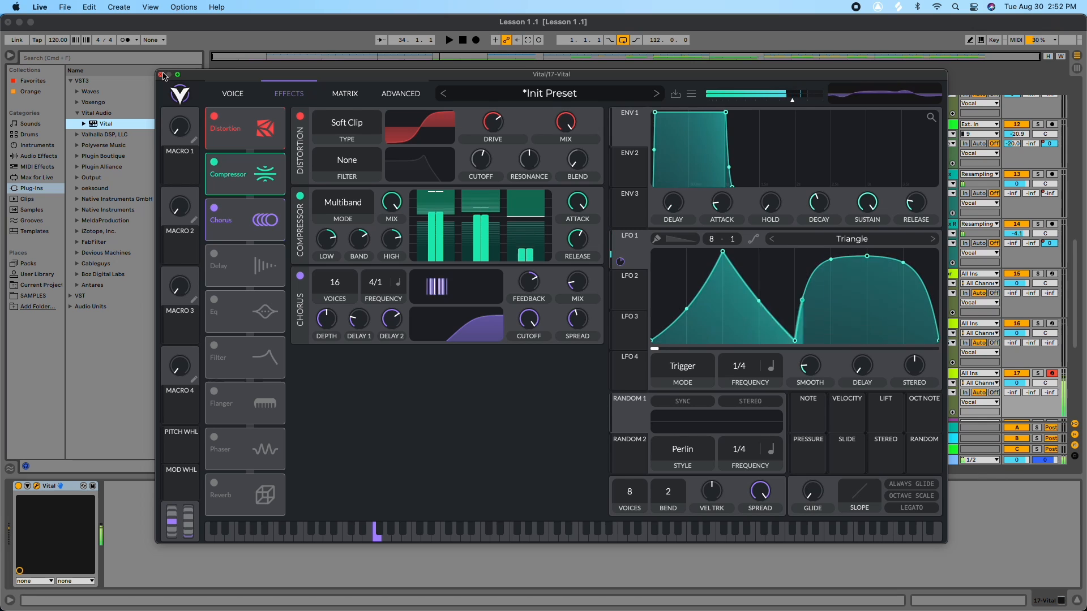
# Step: Back in the voice view, enable Filter 1 and route Oscillator 2 into it
pyautogui.click(233, 94)
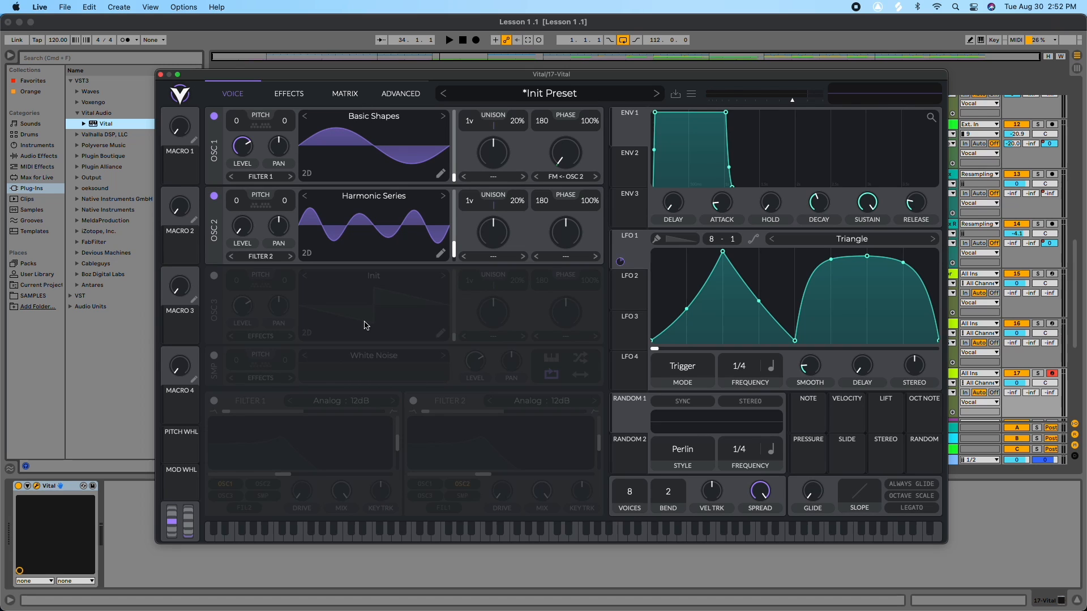
pyautogui.click(214, 401)
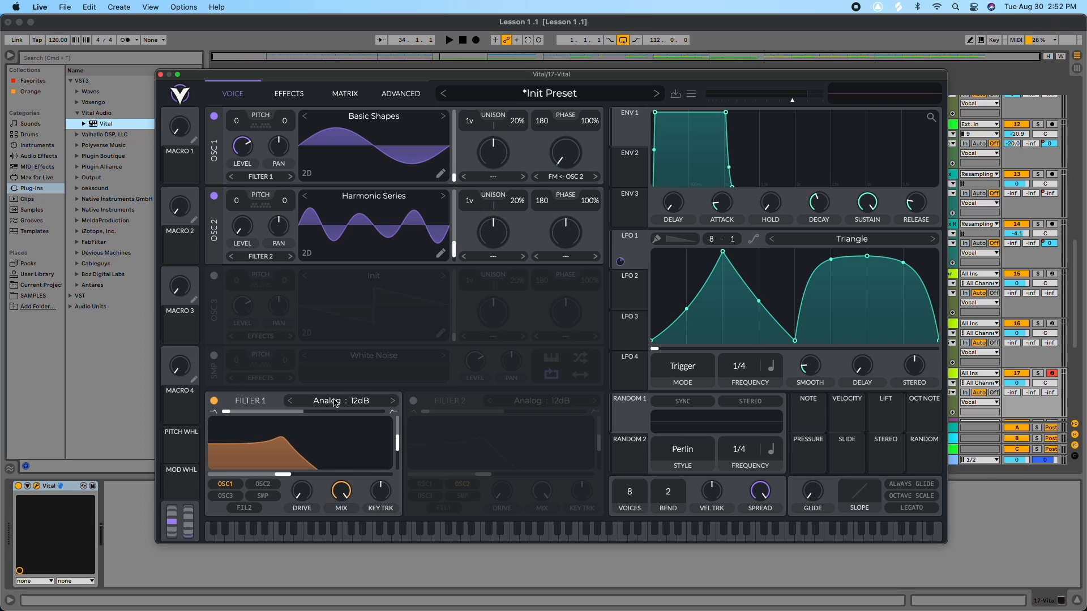
pyautogui.click(261, 260)
pyautogui.click(252, 270)
# Step: Set Filter 1's type to Formant
pyautogui.click(351, 401)
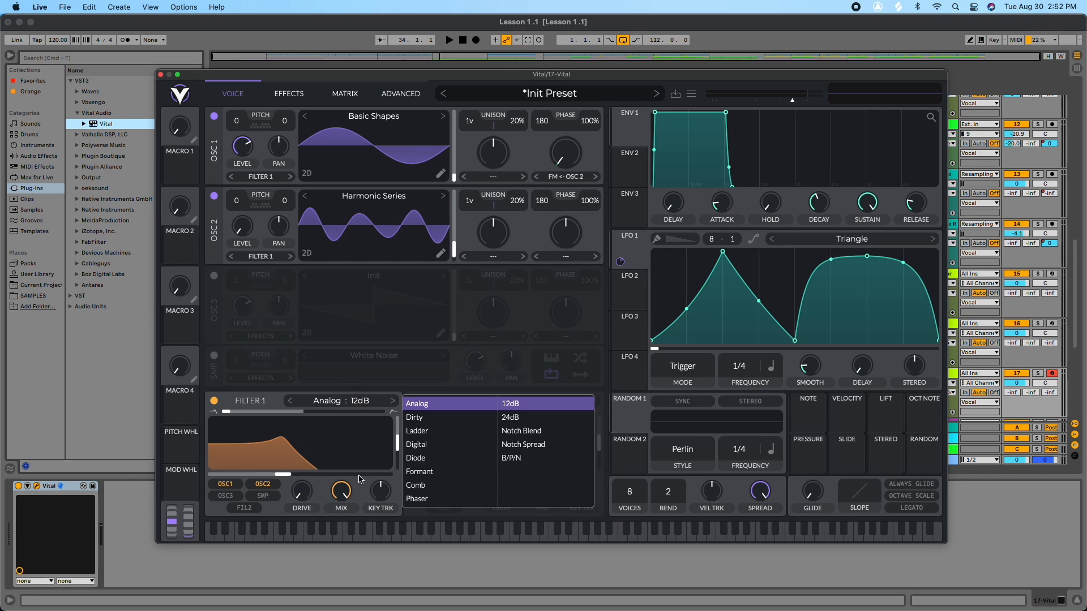
pyautogui.click(420, 472)
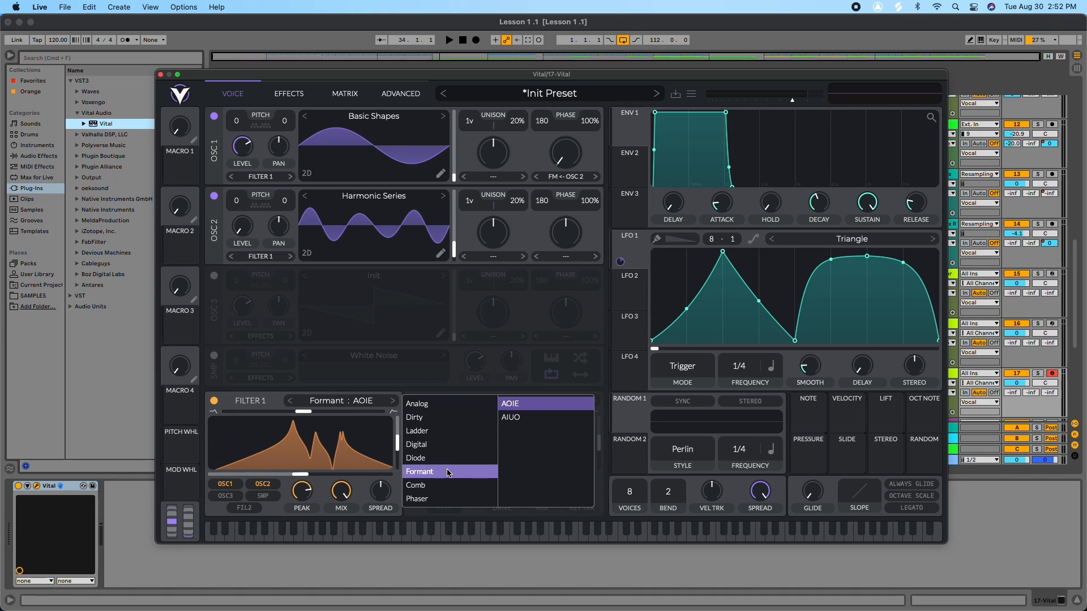
# Step: Modulate Filter 1's formant transpose with LFO 1 and shift the formant position and spread
pyautogui.click(295, 475)
pyautogui.moveTo(295, 475)
pyautogui.mouseDown()
pyautogui.moveTo(349, 479)
pyautogui.moveTo(311, 476)
pyautogui.mouseUp()
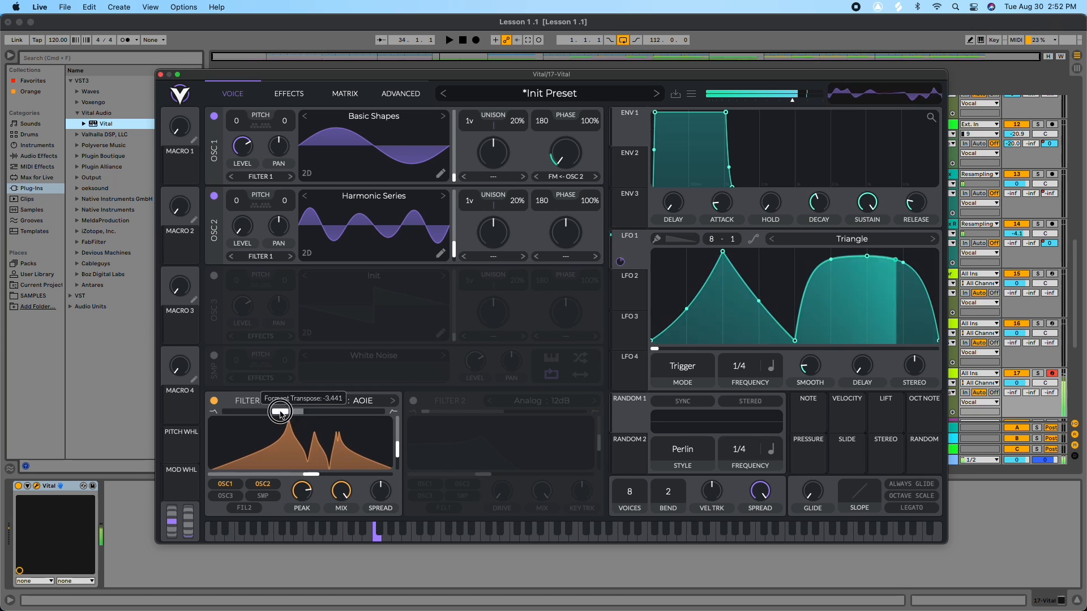
pyautogui.moveTo(620, 262); pyautogui.dragTo(298, 441)
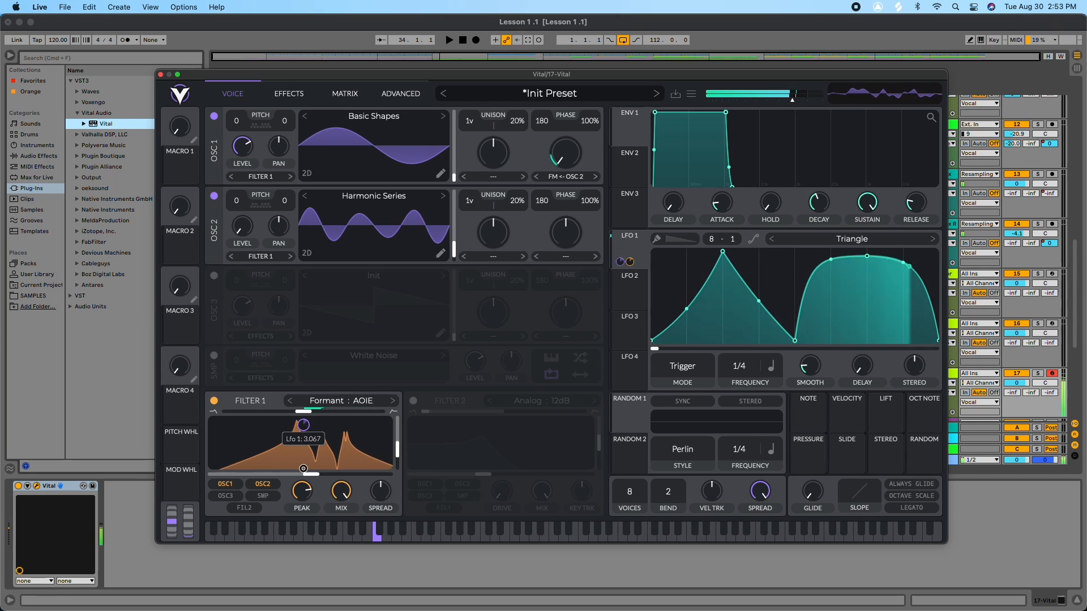
pyautogui.moveTo(311, 475); pyautogui.dragTo(411, 472)
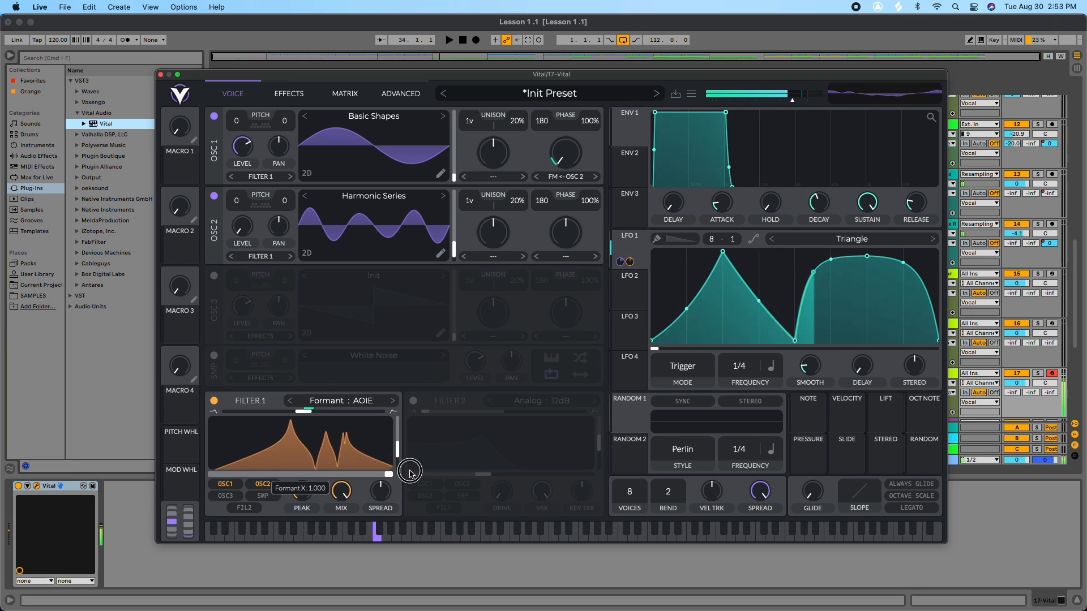
pyautogui.moveTo(309, 475); pyautogui.dragTo(309, 476)
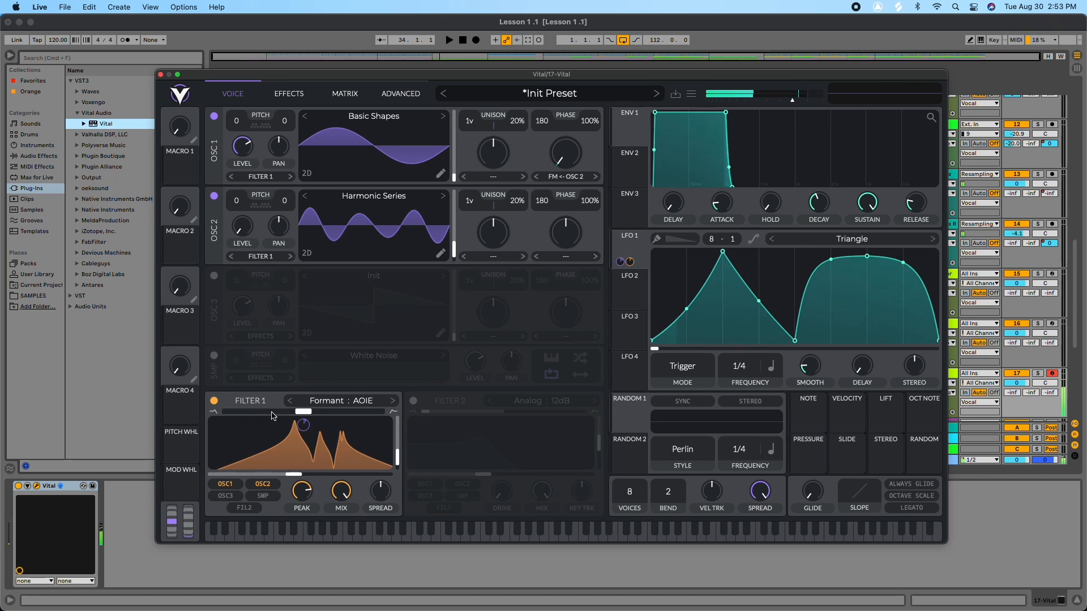
pyautogui.moveTo(304, 412); pyautogui.dragTo(279, 419)
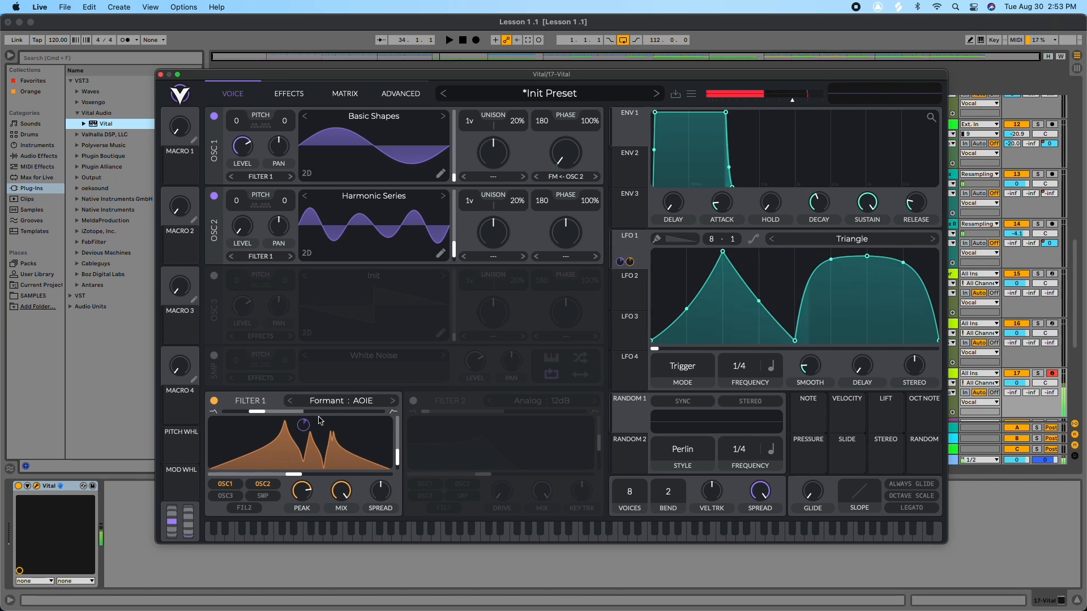
# Step: Switch Filter 1 to the Comb type Low High Flange+ and raise its cutoff
pyautogui.click(333, 404)
pyautogui.click(443, 485)
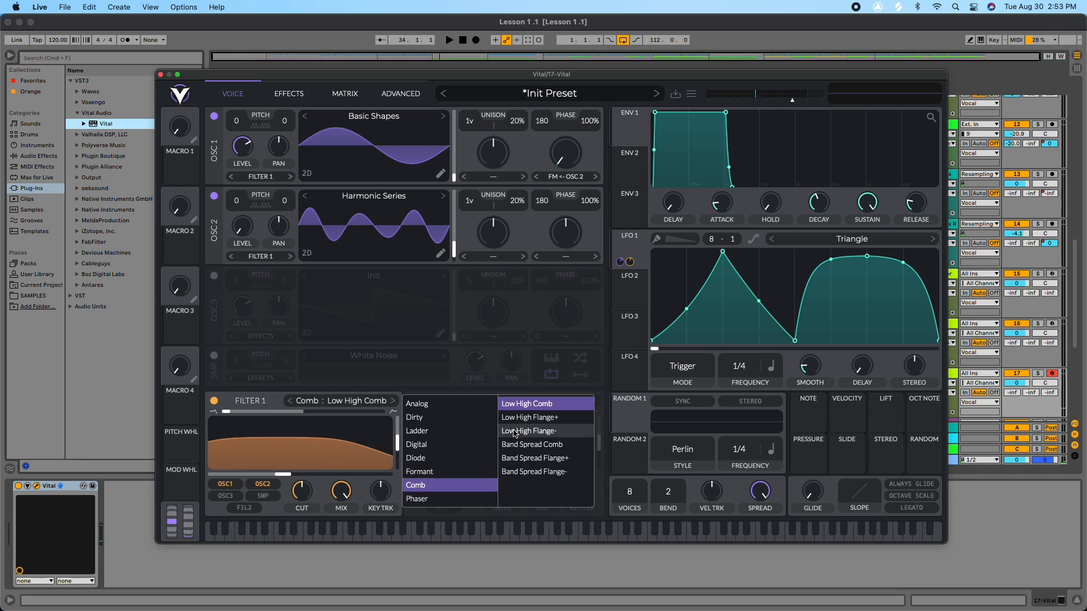
pyautogui.click(530, 418)
pyautogui.moveTo(286, 476); pyautogui.dragTo(318, 446)
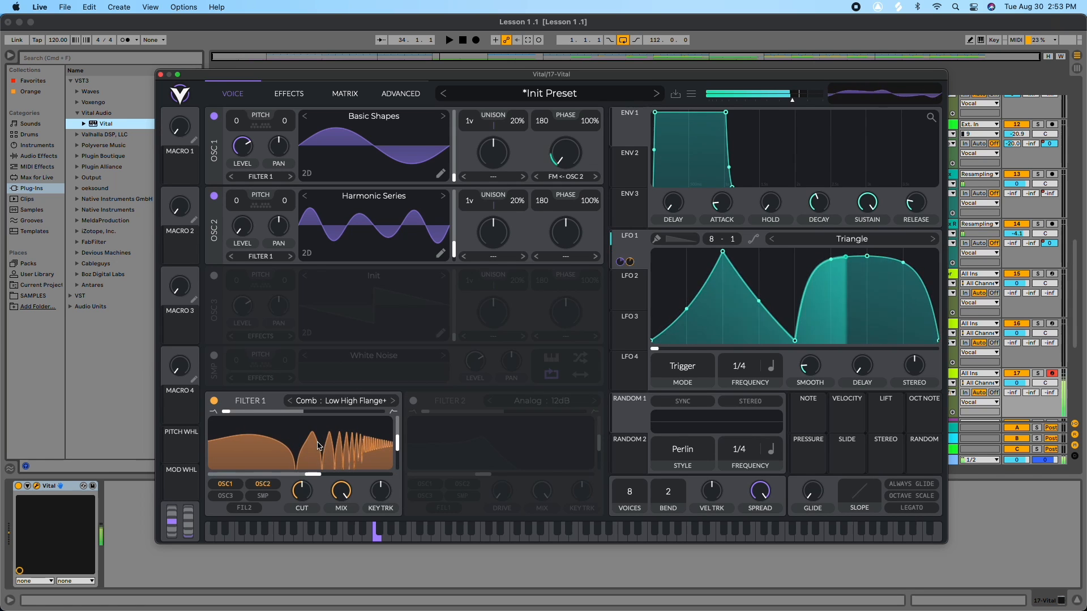
# Step: Turn off Filter 1 and glance at the effects page before returning to the voice page
pyautogui.click(214, 401)
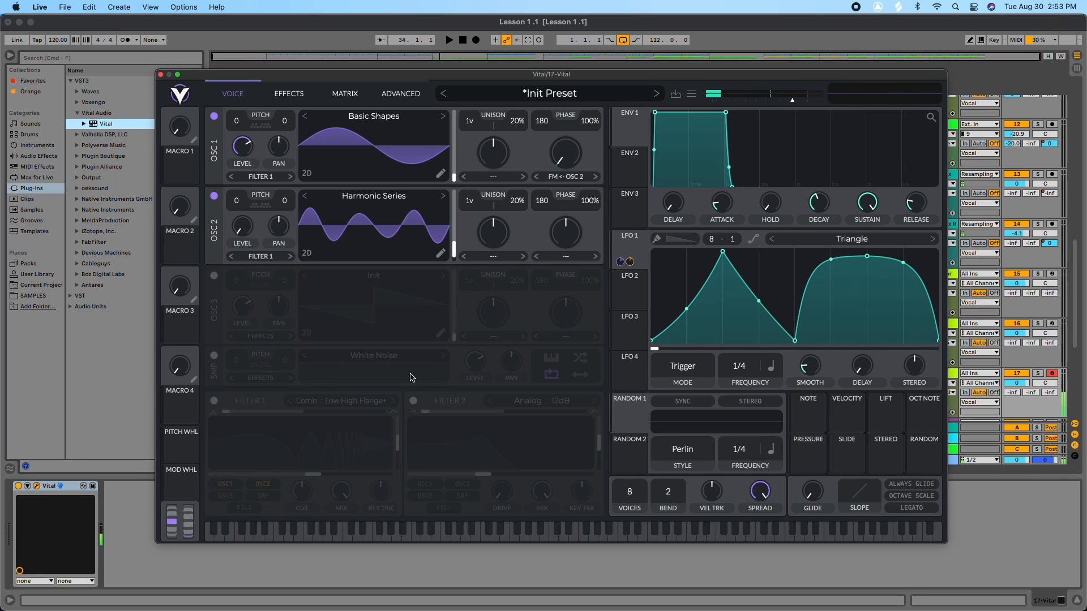
pyautogui.click(290, 94)
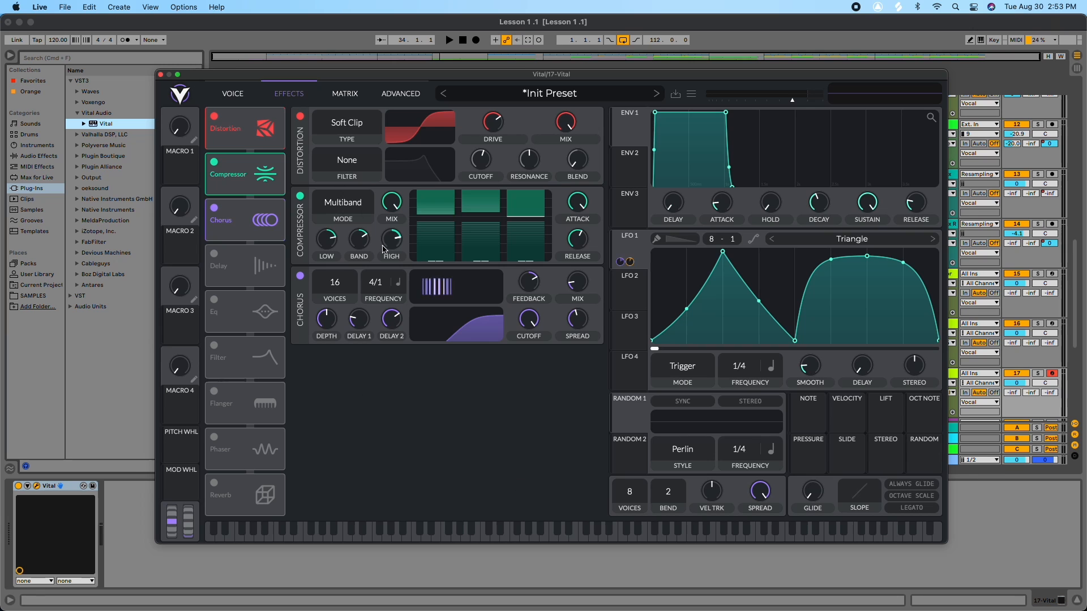
pyautogui.click(240, 95)
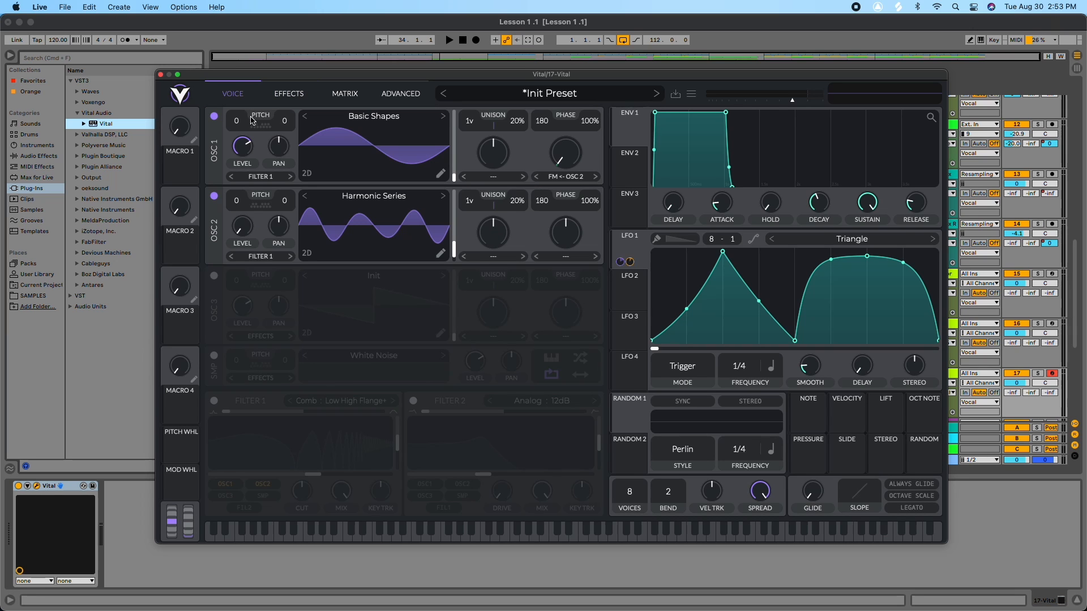
# Step: Reshape LFO 1 into a plain triangle peaking in the centre, with frequency 1/4
pyautogui.moveTo(738, 367); pyautogui.dragTo(740, 376)
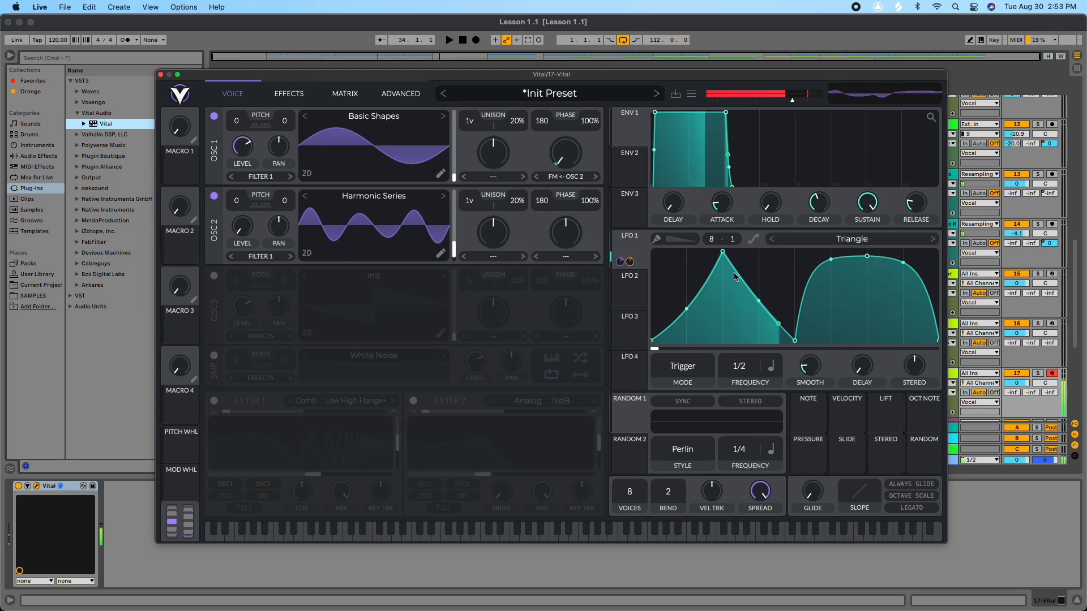
pyautogui.doubleClick(723, 252)
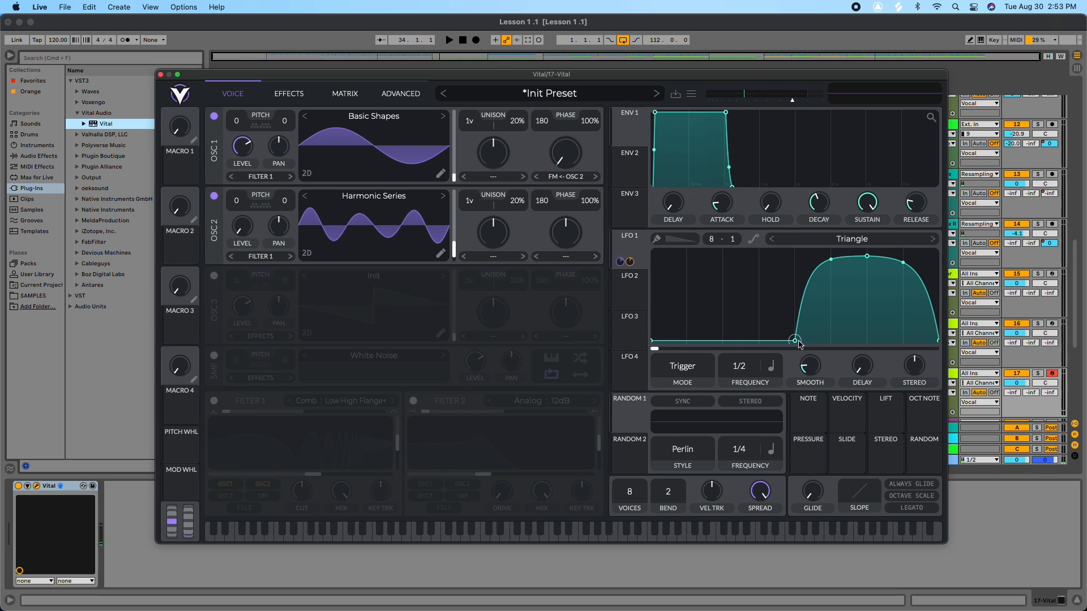
pyautogui.moveTo(799, 343); pyautogui.dragTo(571, 347)
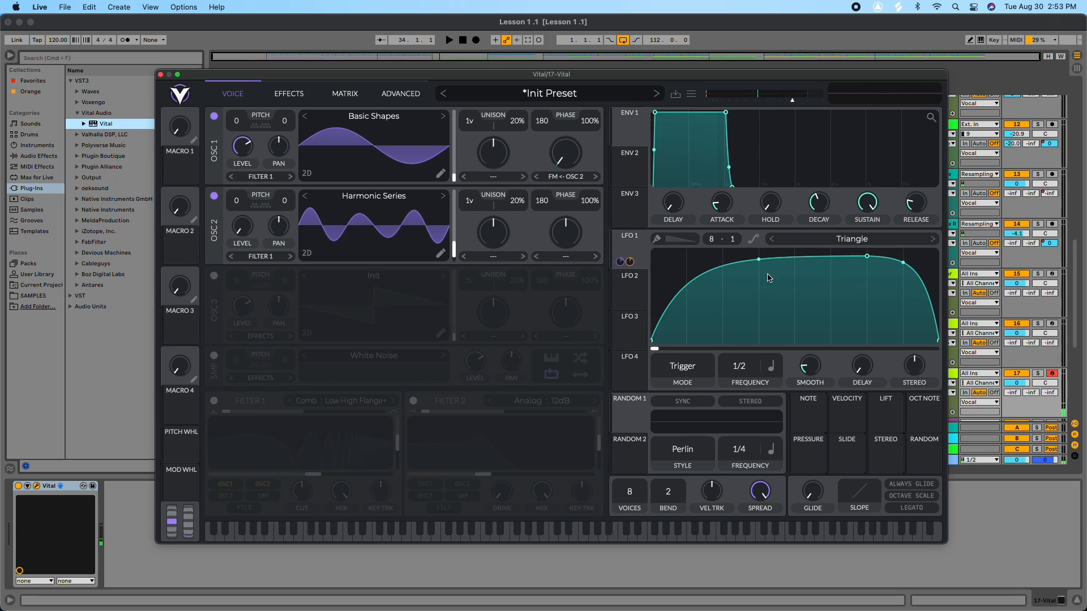
pyautogui.doubleClick(901, 262)
pyautogui.moveTo(867, 257); pyautogui.dragTo(803, 248)
pyautogui.doubleClick(723, 257)
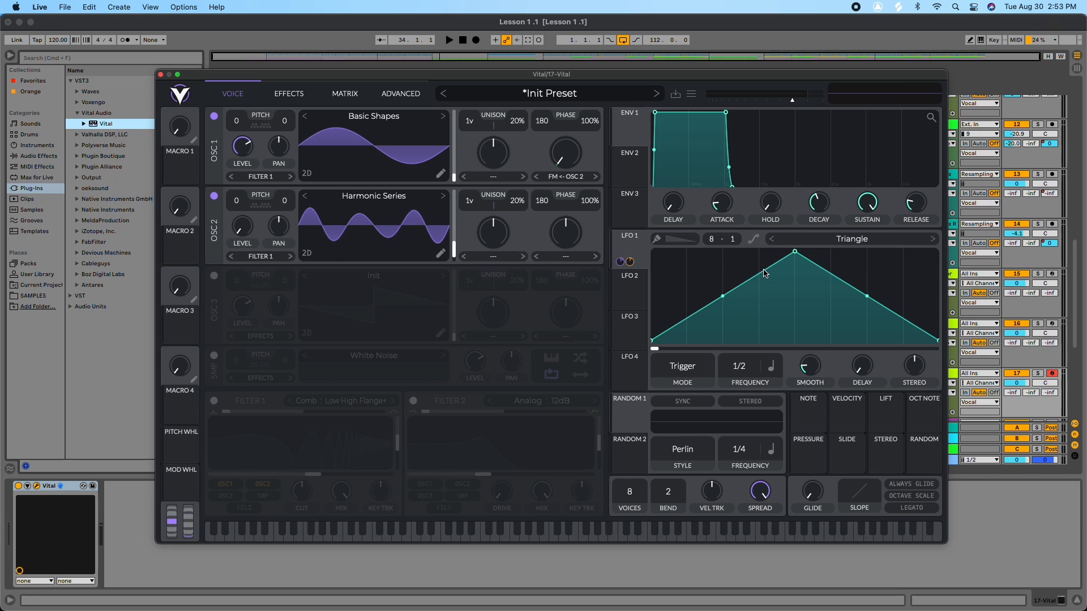
pyautogui.moveTo(745, 362); pyautogui.dragTo(751, 345)
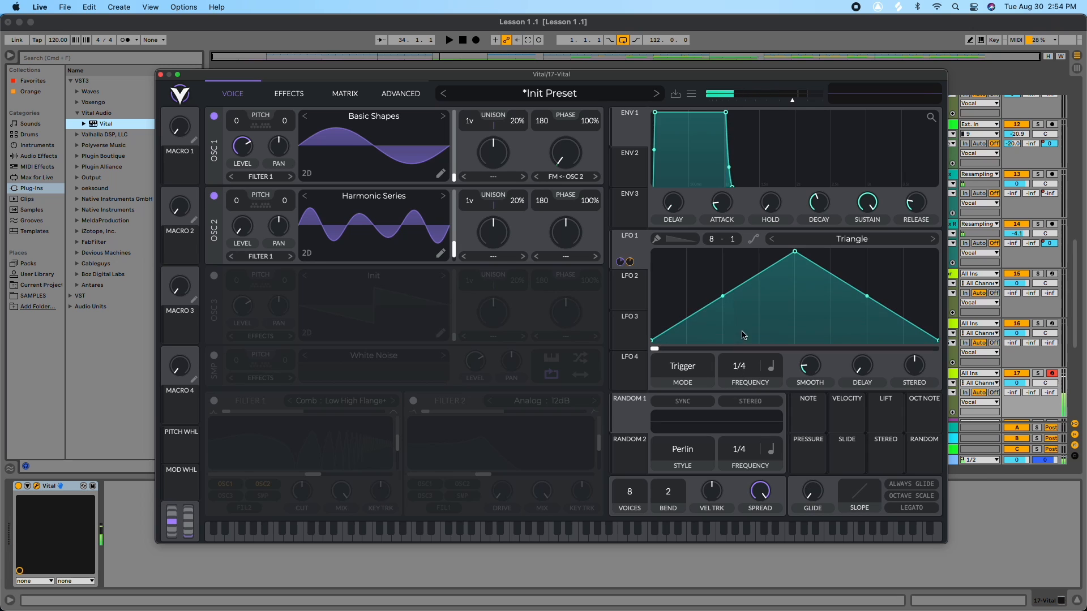
pyautogui.moveTo(723, 297); pyautogui.dragTo(782, 262)
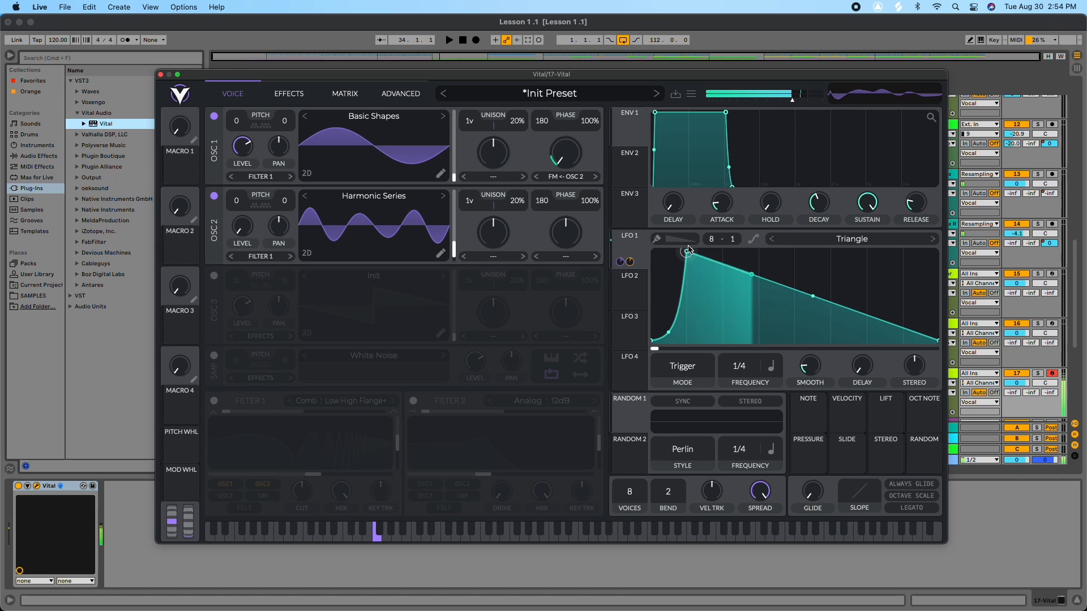
pyautogui.moveTo(778, 250); pyautogui.dragTo(794, 250)
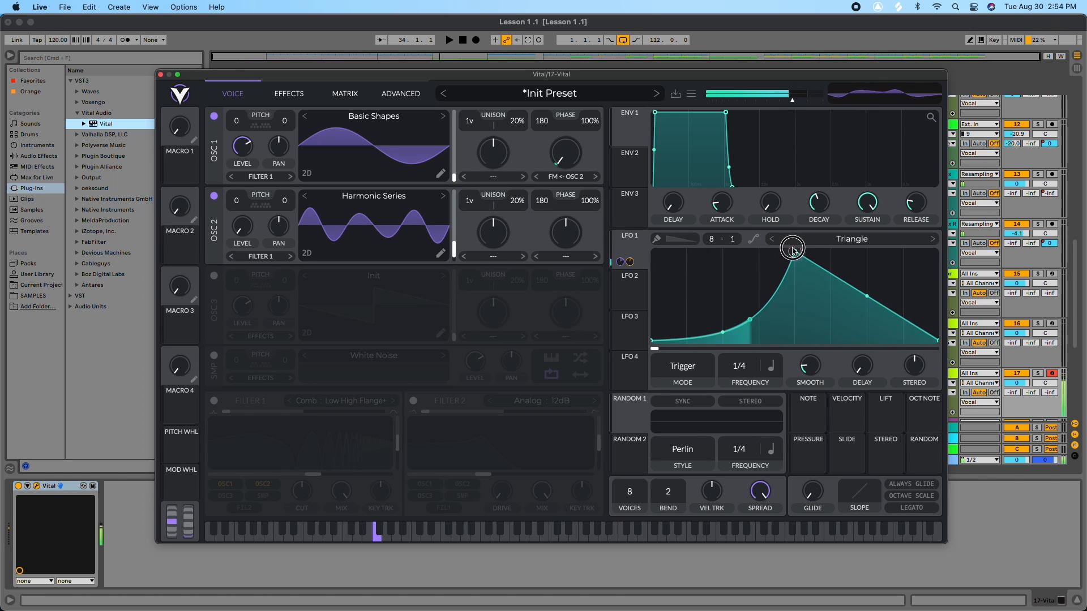
pyautogui.moveTo(691, 299); pyautogui.dragTo(720, 303)
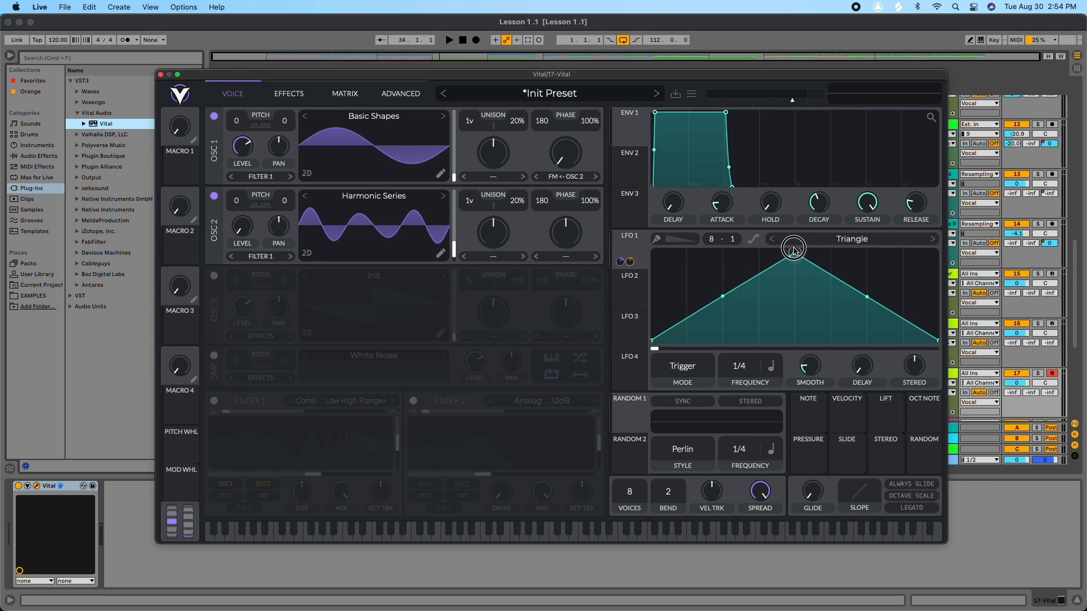
pyautogui.moveTo(794, 253); pyautogui.dragTo(744, 228)
pyautogui.moveTo(833, 228); pyautogui.dragTo(795, 220)
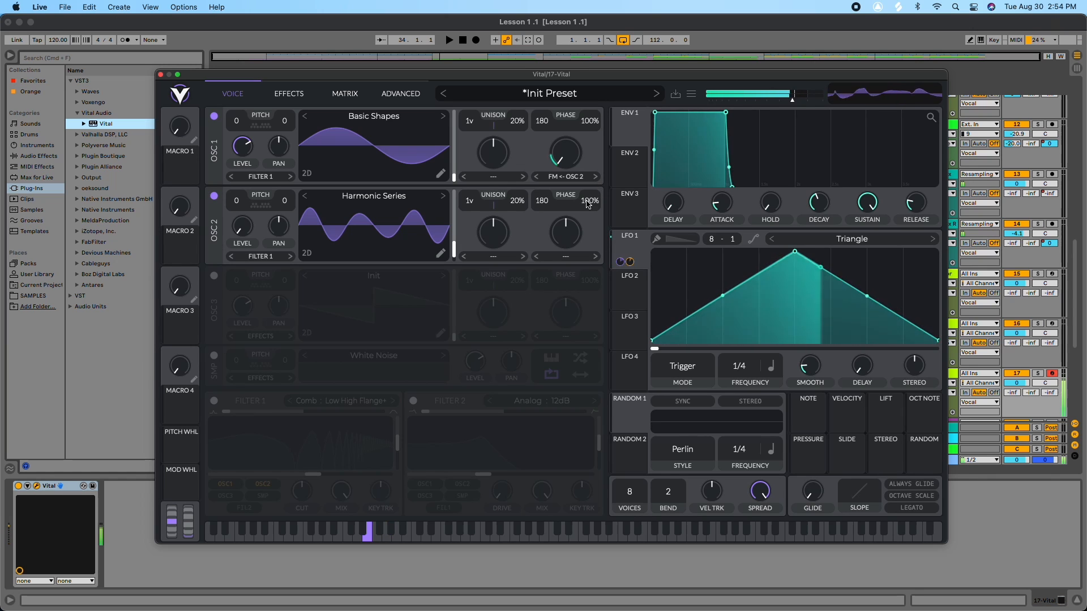
# Step: Re-enable Filter 1 and set its type to Ladder 12dB
pyautogui.click(214, 401)
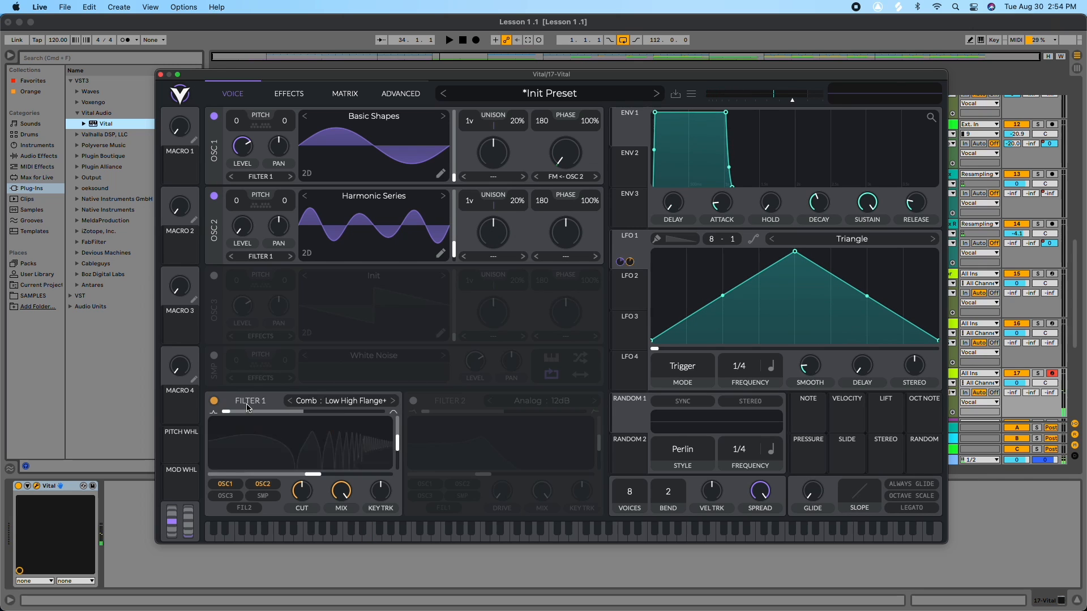
pyautogui.click(344, 401)
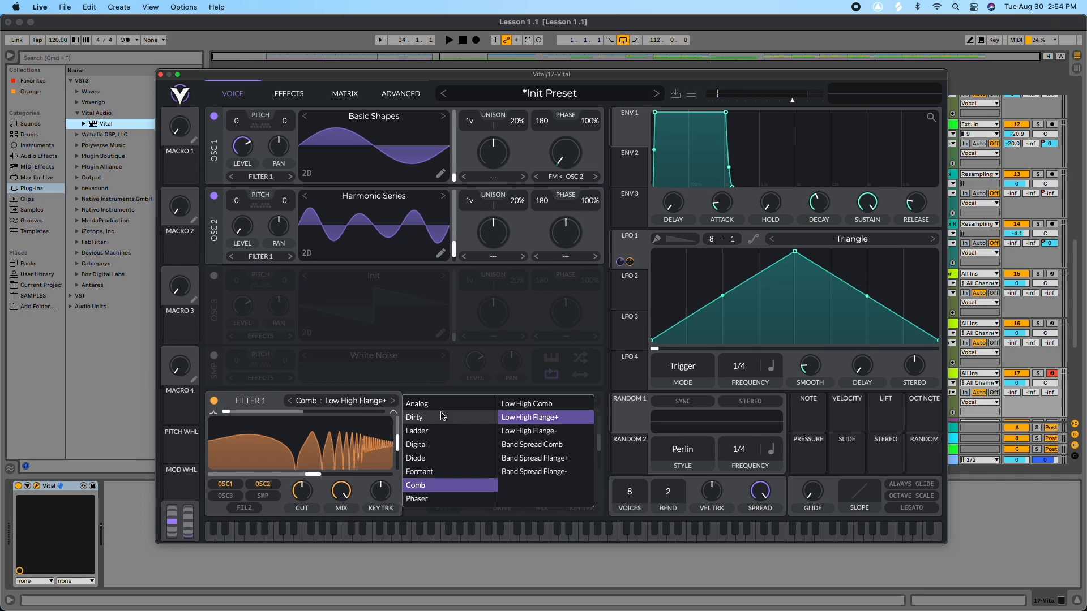
pyautogui.click(419, 431)
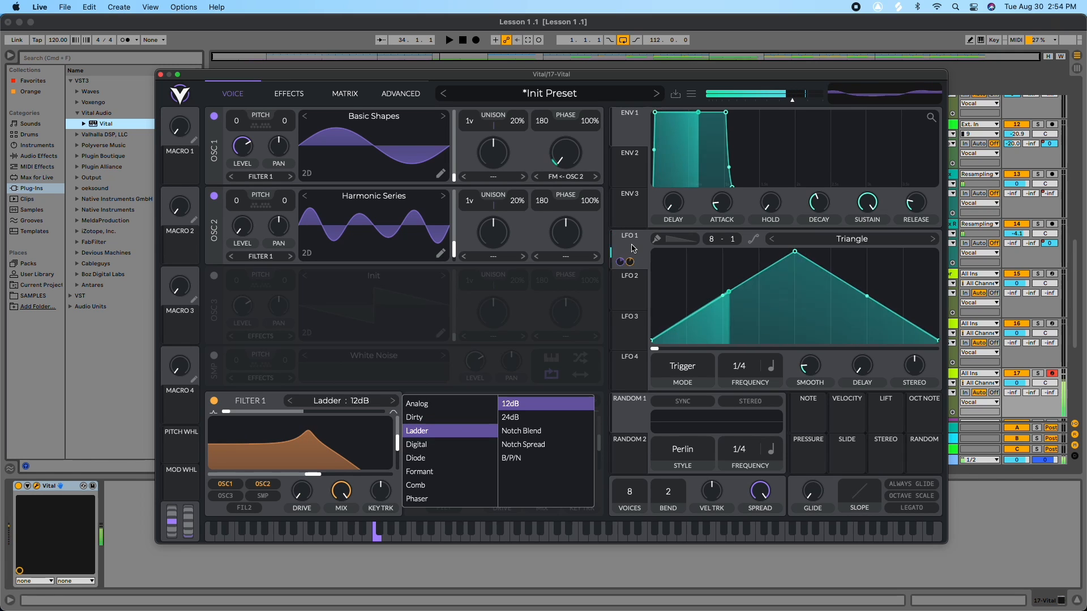
# Step: Modulate Filter 1's cutoff with LFO 1, lower the cutoff and fine-tune the modulation amount
pyautogui.moveTo(620, 261); pyautogui.dragTo(297, 471)
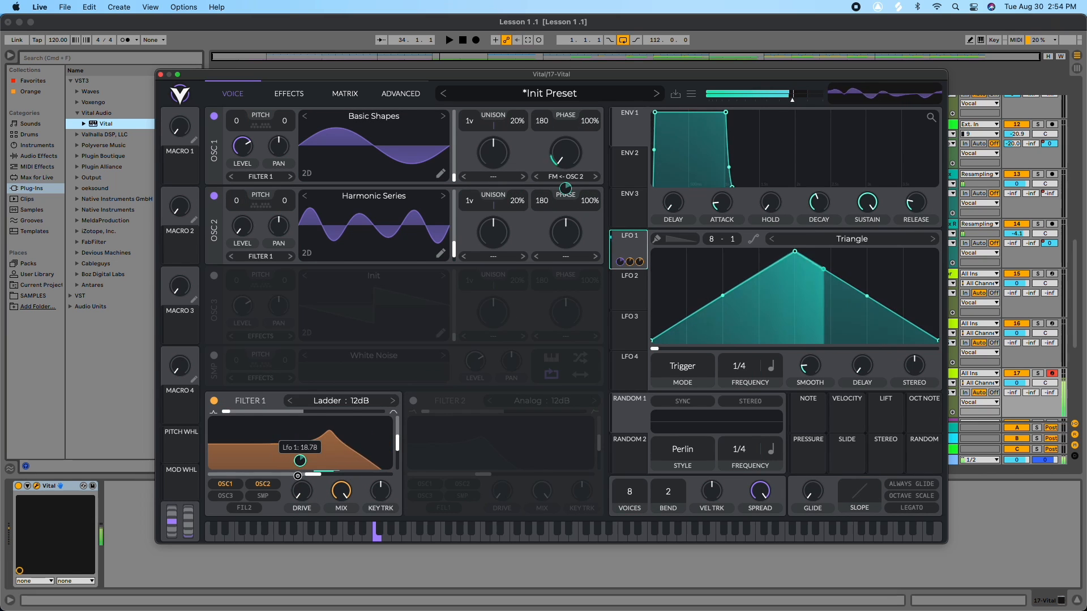
pyautogui.moveTo(309, 478); pyautogui.dragTo(282, 479)
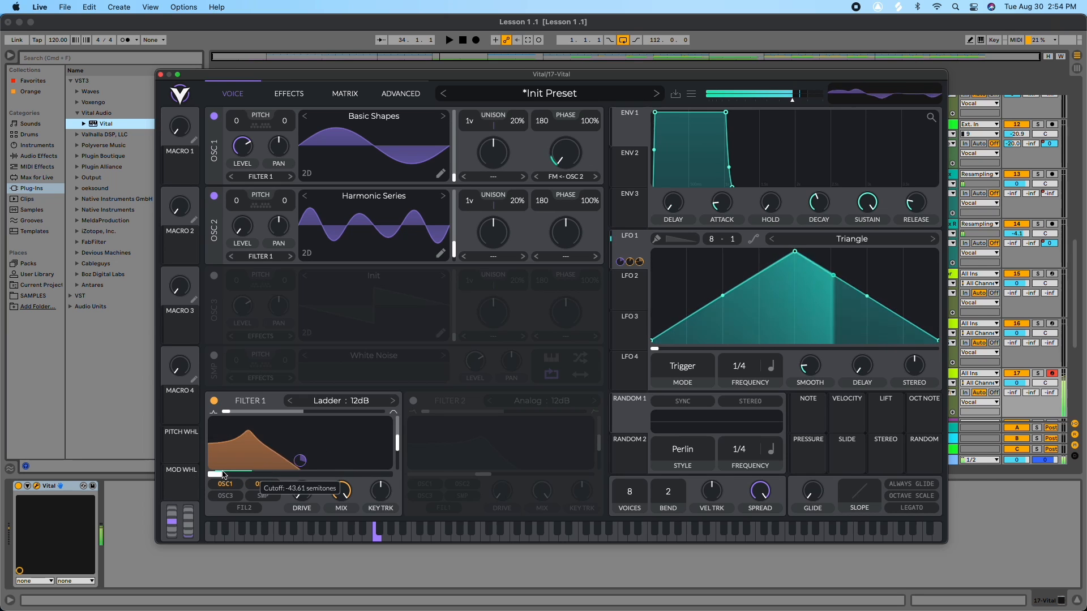
pyautogui.moveTo(307, 440); pyautogui.dragTo(305, 447)
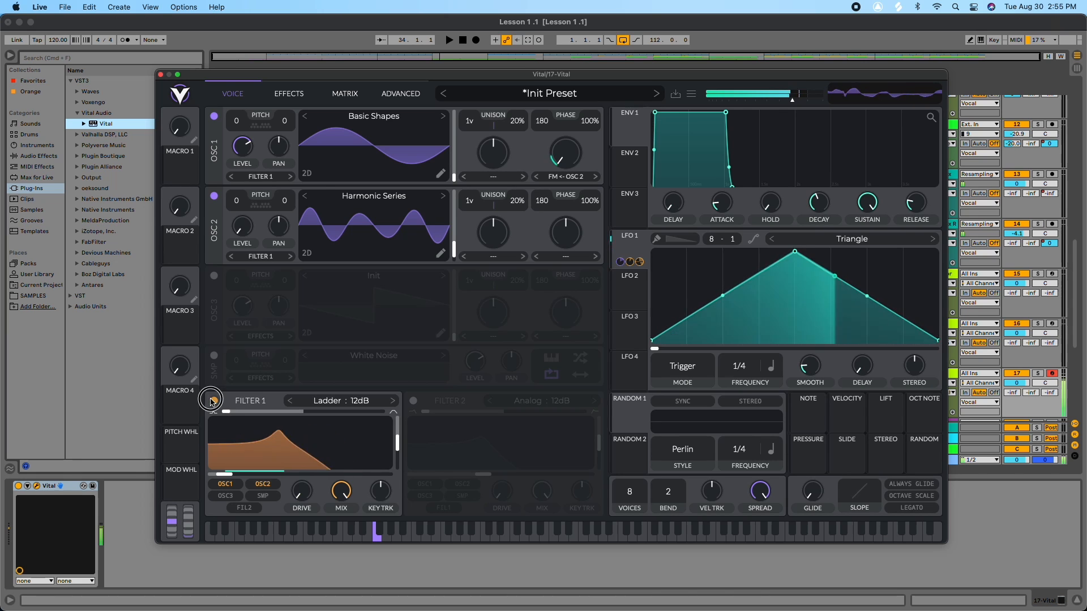
pyautogui.click(213, 401)
pyautogui.click(213, 401)
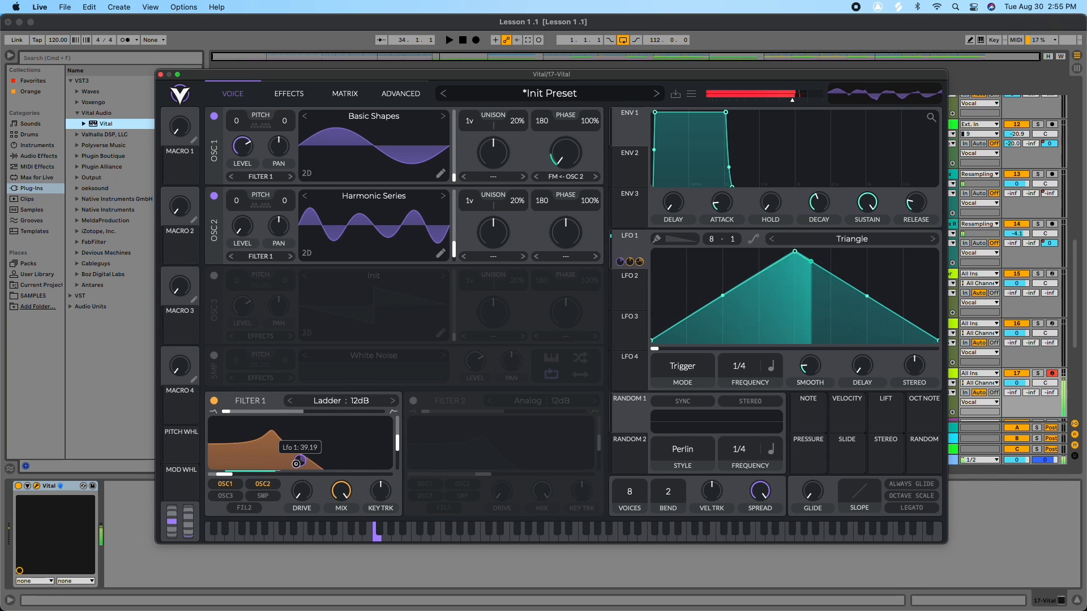
pyautogui.moveTo(296, 464); pyautogui.dragTo(295, 466)
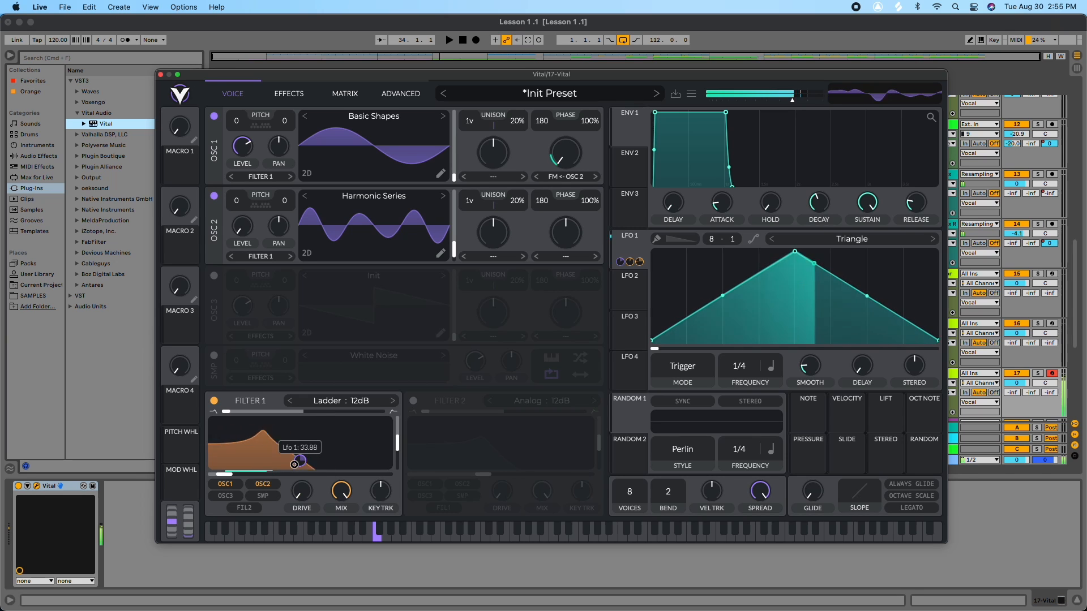
# Step: Switch the Ladder filter to 24dB and check the effects page before going back to the voice page
pyautogui.click(394, 401)
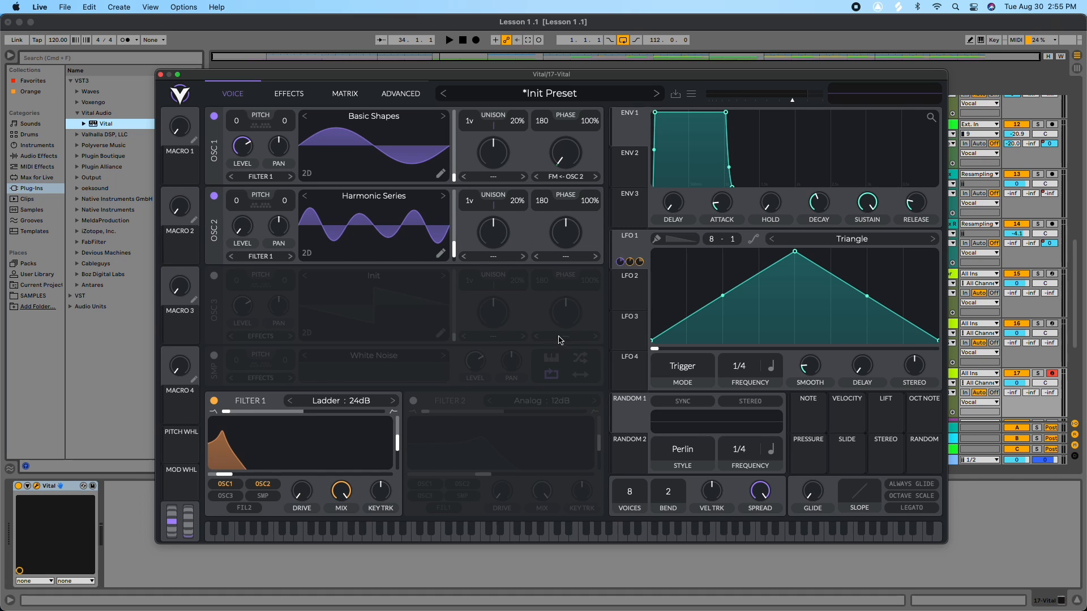
pyautogui.click(291, 96)
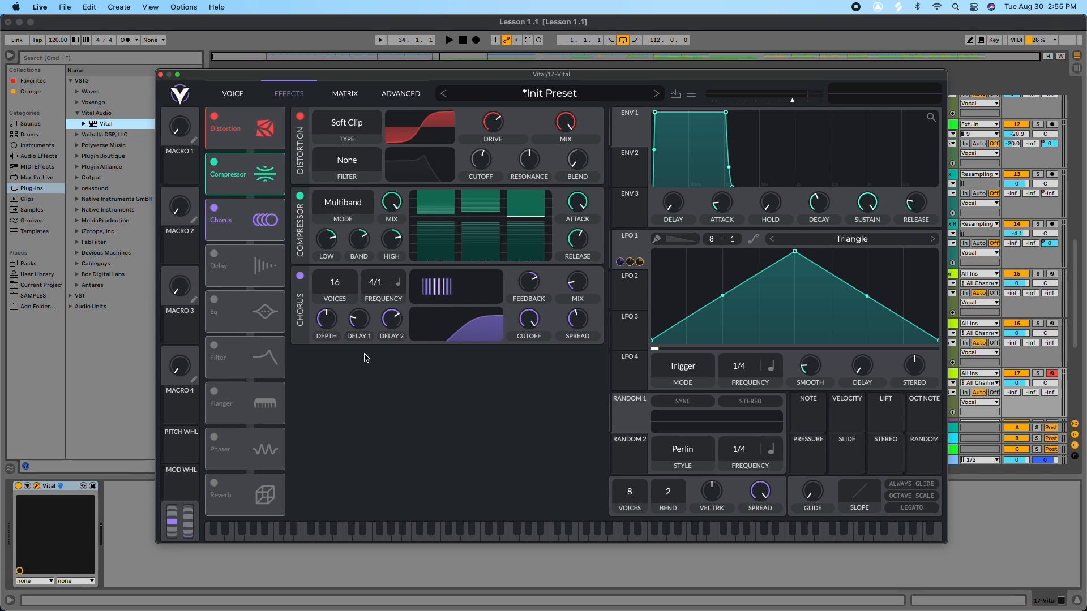
pyautogui.click(232, 94)
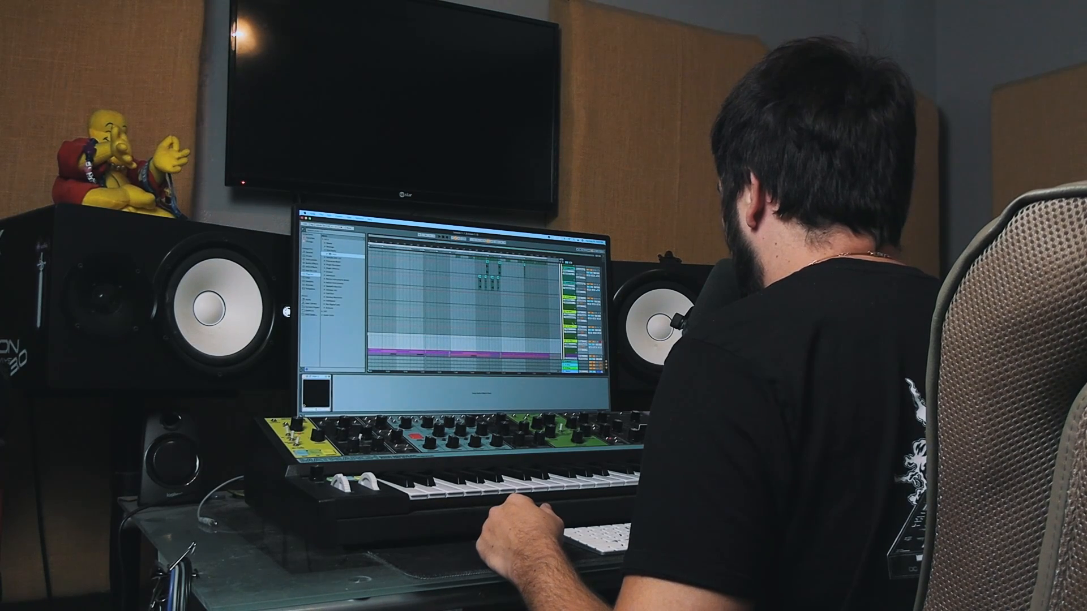
# Step: Record-arm the 18 Vital track and open its Vital plugin window
pyautogui.click(599, 299)
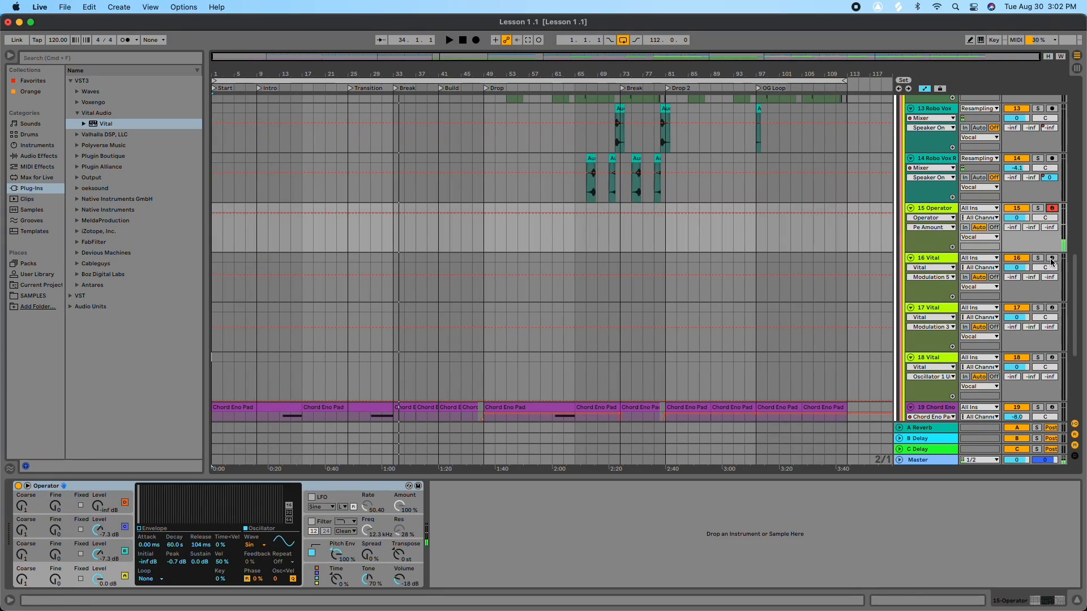
pyautogui.click(1051, 260)
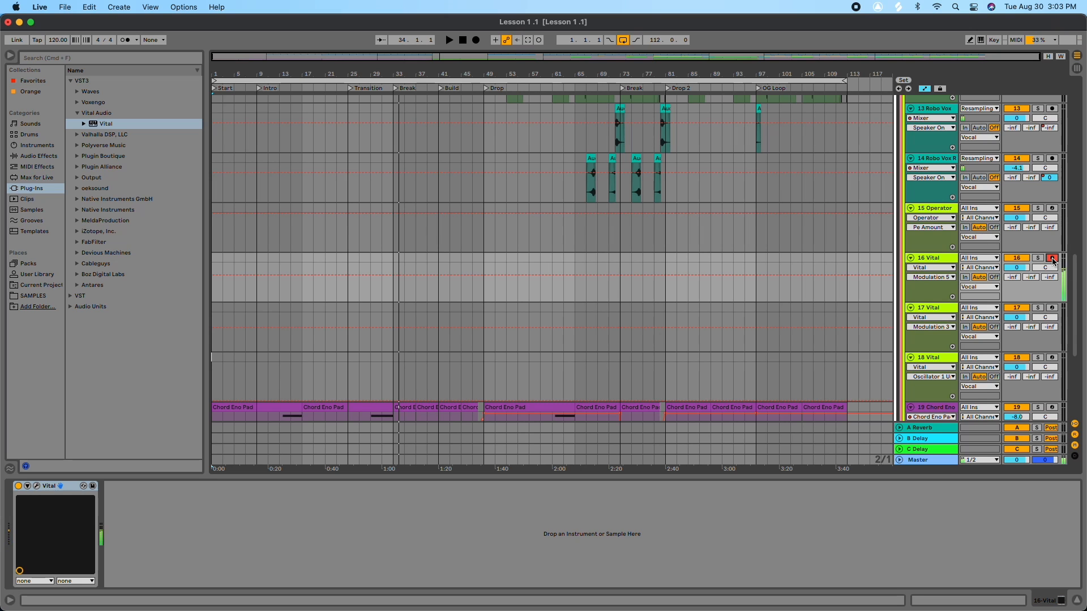
pyautogui.click(1051, 308)
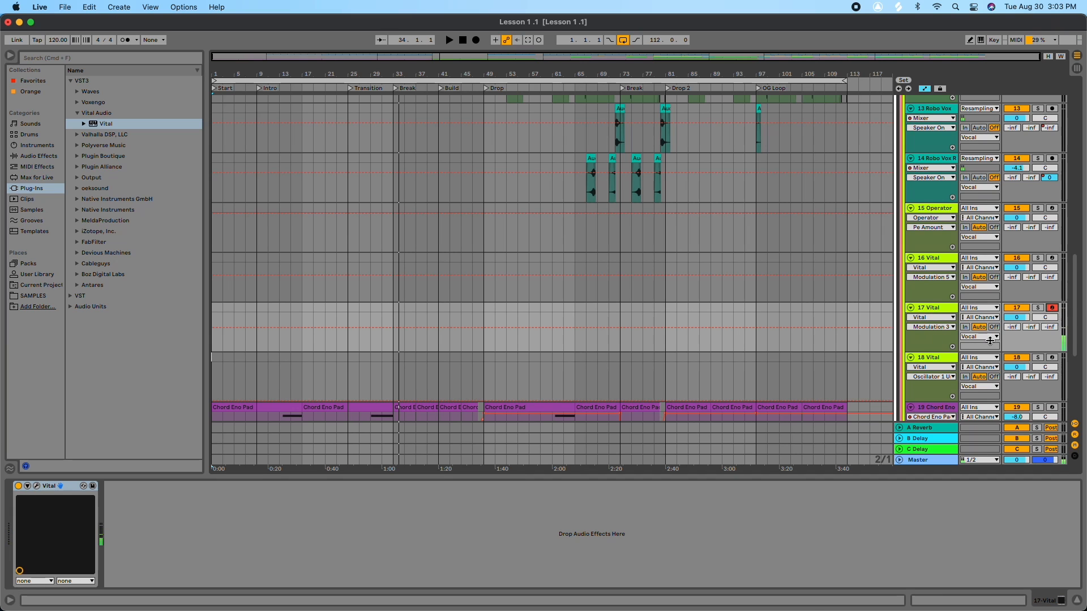
pyautogui.click(1053, 357)
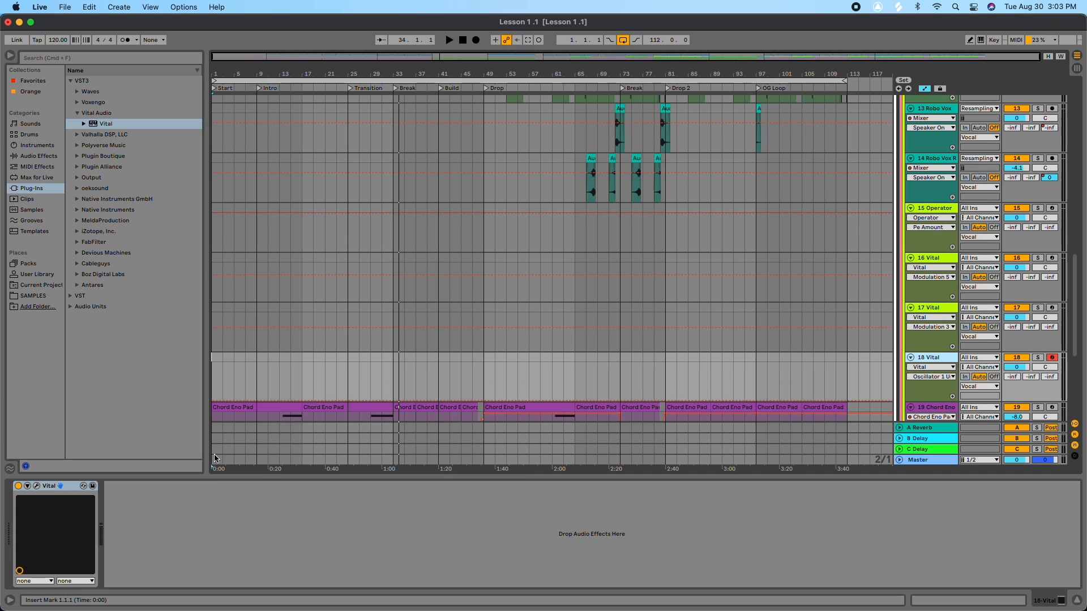
pyautogui.click(37, 486)
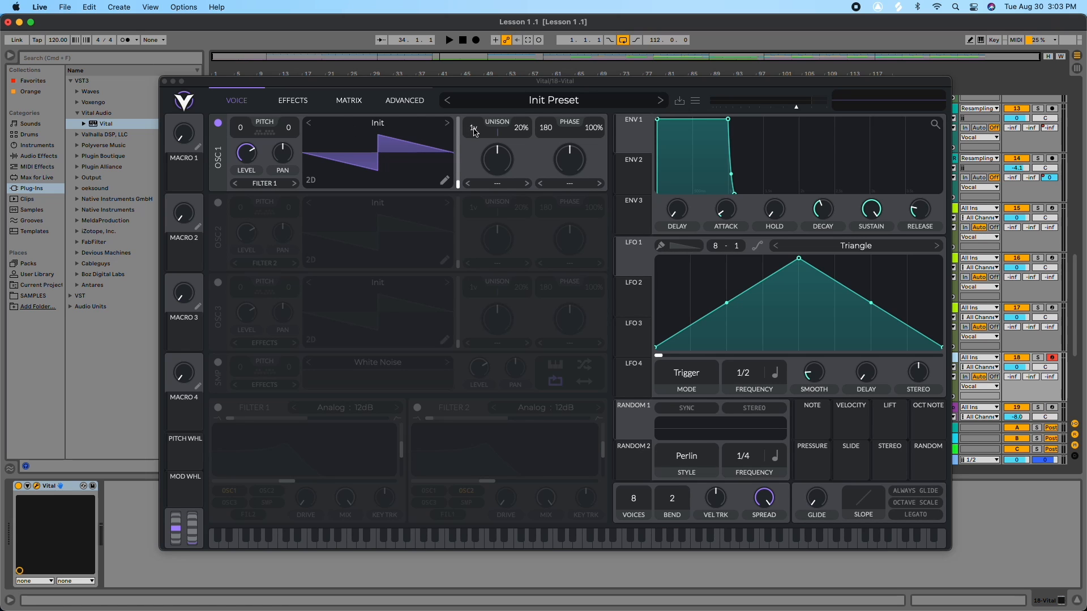
# Step: Raise Oscillator 1's unison to 12 voices
pyautogui.moveTo(474, 132); pyautogui.dragTo(480, 61)
pyautogui.moveTo(470, 132); pyautogui.dragTo(474, 137)
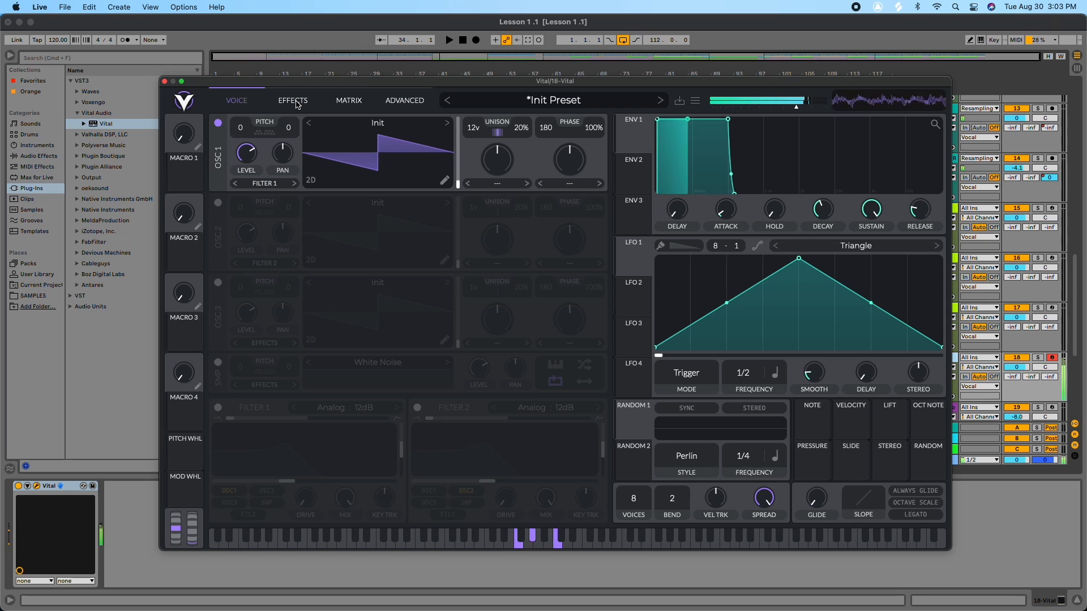
# Step: Enable the Chorus effect and adjust its feedback, cutoff and spread
pyautogui.click(294, 102)
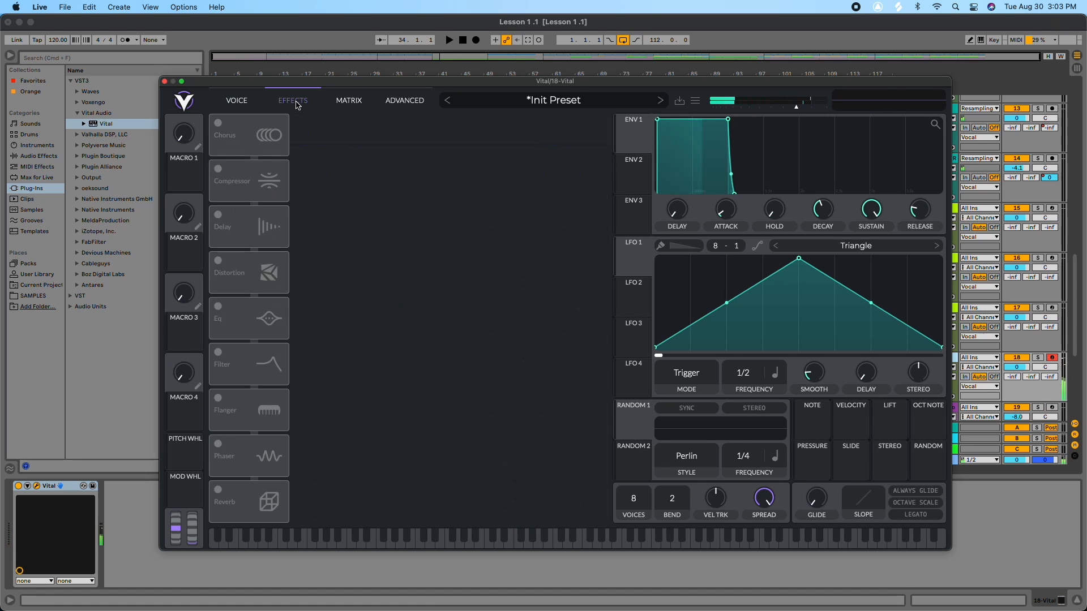
pyautogui.click(218, 124)
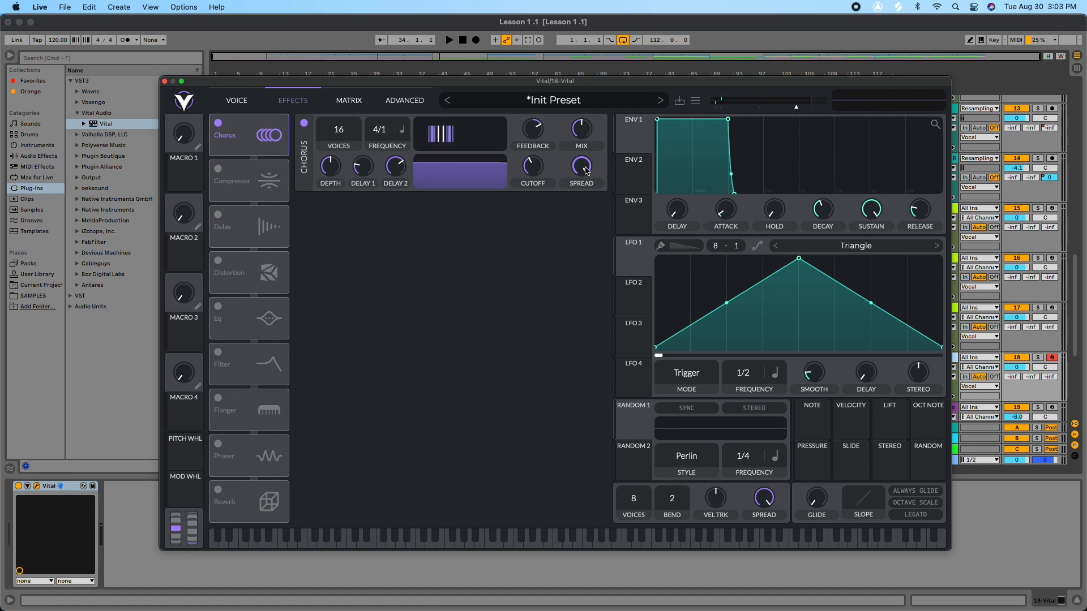
pyautogui.moveTo(540, 142); pyautogui.dragTo(548, 127)
pyautogui.moveTo(535, 167); pyautogui.dragTo(543, 135)
pyautogui.moveTo(580, 169)
pyautogui.mouseDown()
pyautogui.moveTo(578, 218)
pyautogui.moveTo(581, 180)
pyautogui.mouseUp()
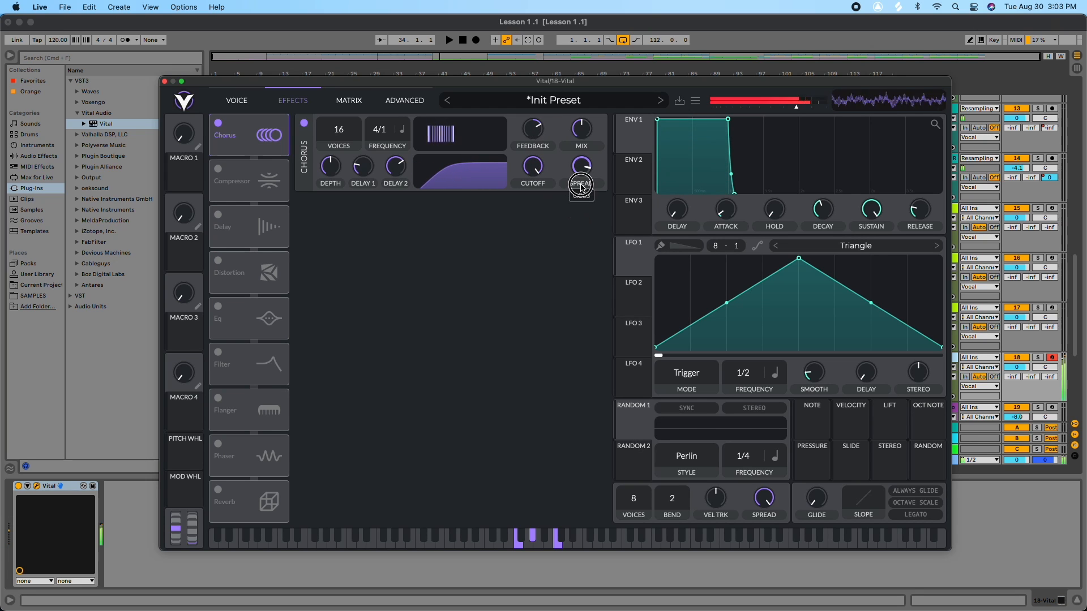
# Step: Enable the multiband Compressor, raise its attack, and toggle it off and on to compare
pyautogui.click(219, 169)
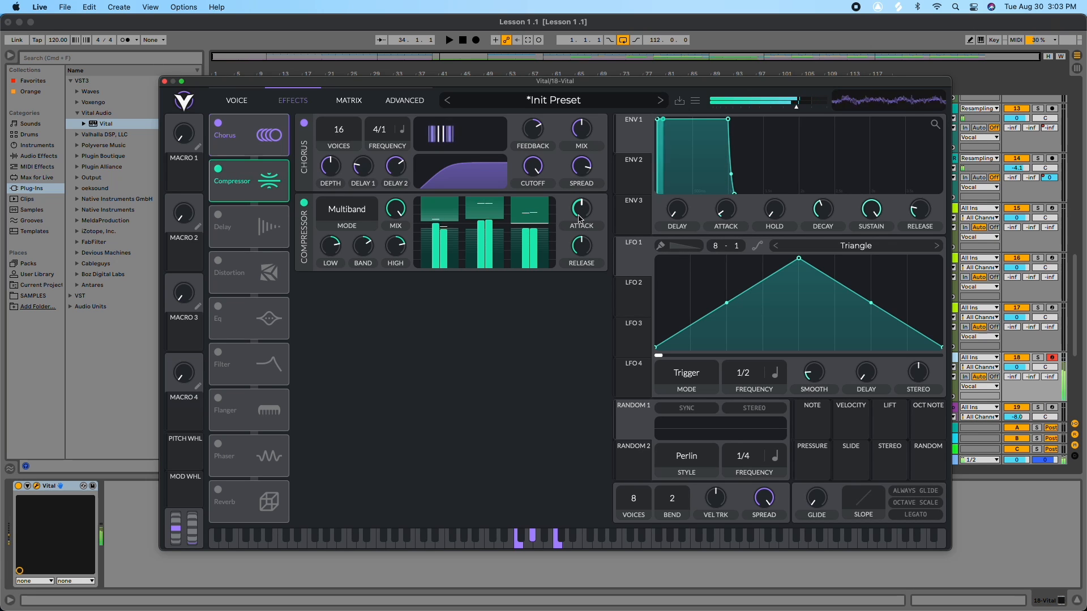
pyautogui.moveTo(581, 245); pyautogui.dragTo(593, 209)
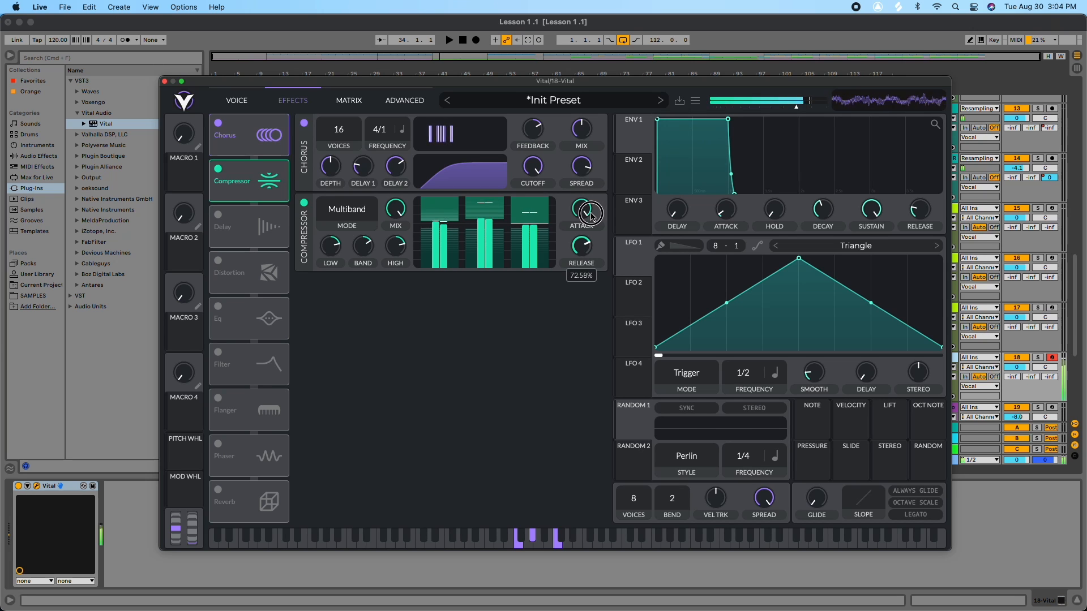
pyautogui.click(304, 202)
pyautogui.click(306, 205)
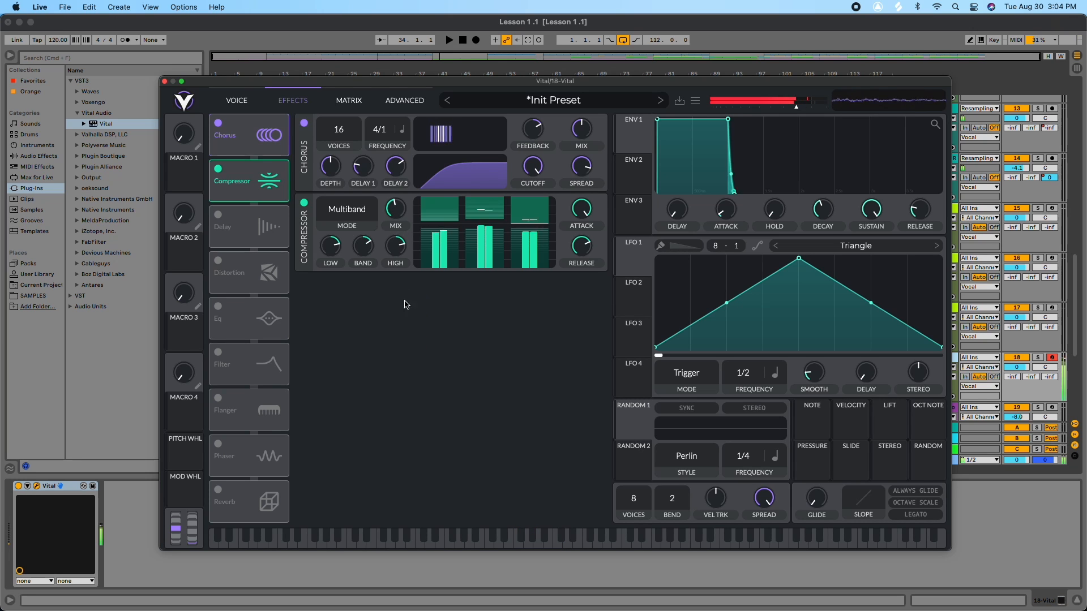
pyautogui.click(304, 203)
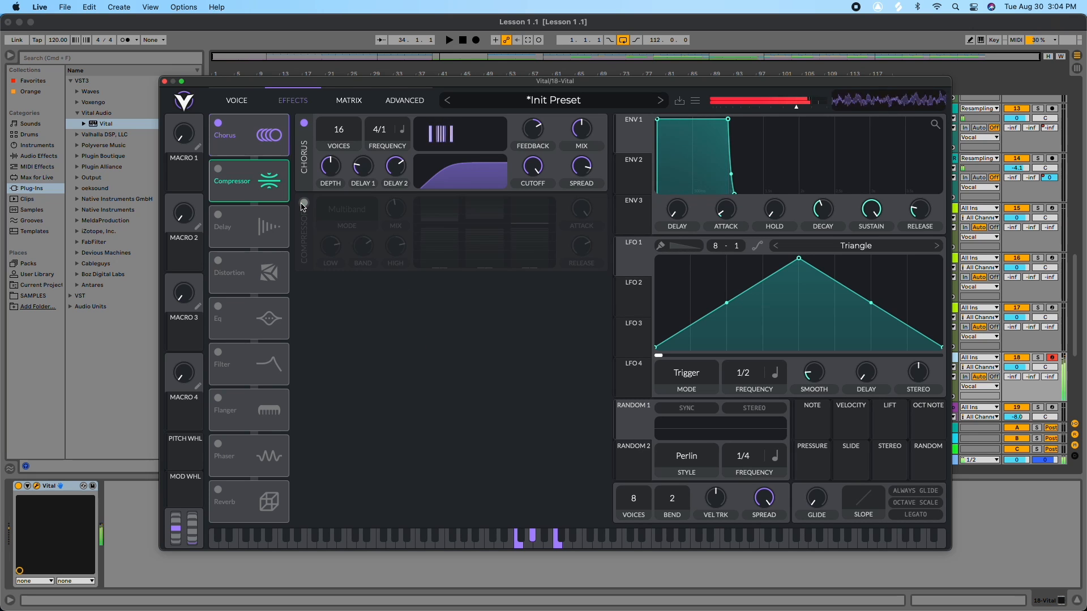
pyautogui.click(304, 203)
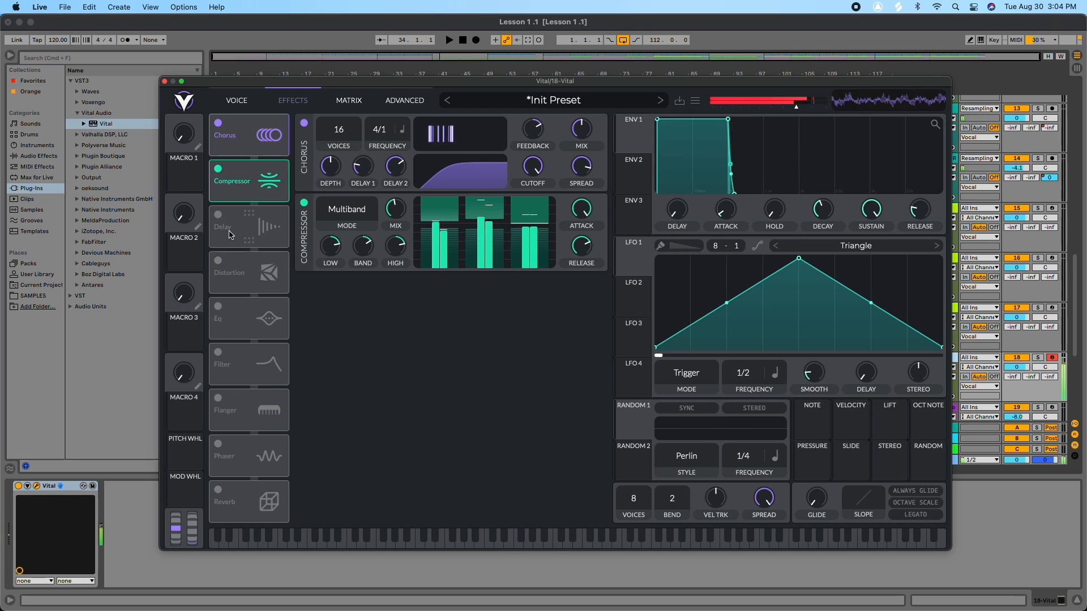
# Step: Try the Soft Clip Distortion with a small drive change, toggling it to compare and leaving it disabled
pyautogui.click(218, 261)
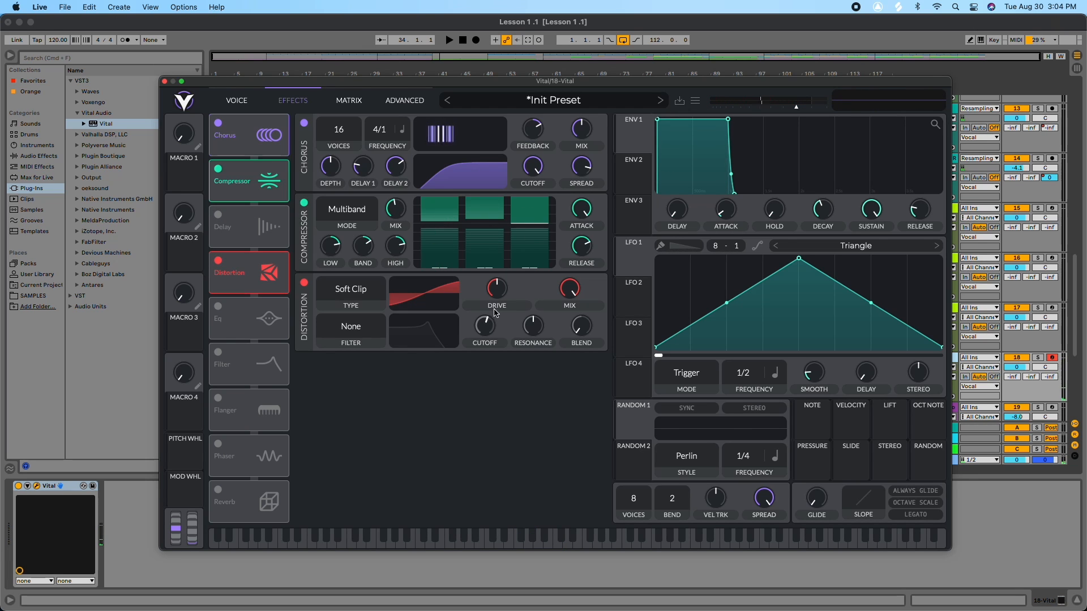
pyautogui.moveTo(497, 291)
pyautogui.mouseDown()
pyautogui.moveTo(498, 282)
pyautogui.moveTo(494, 292)
pyautogui.mouseUp()
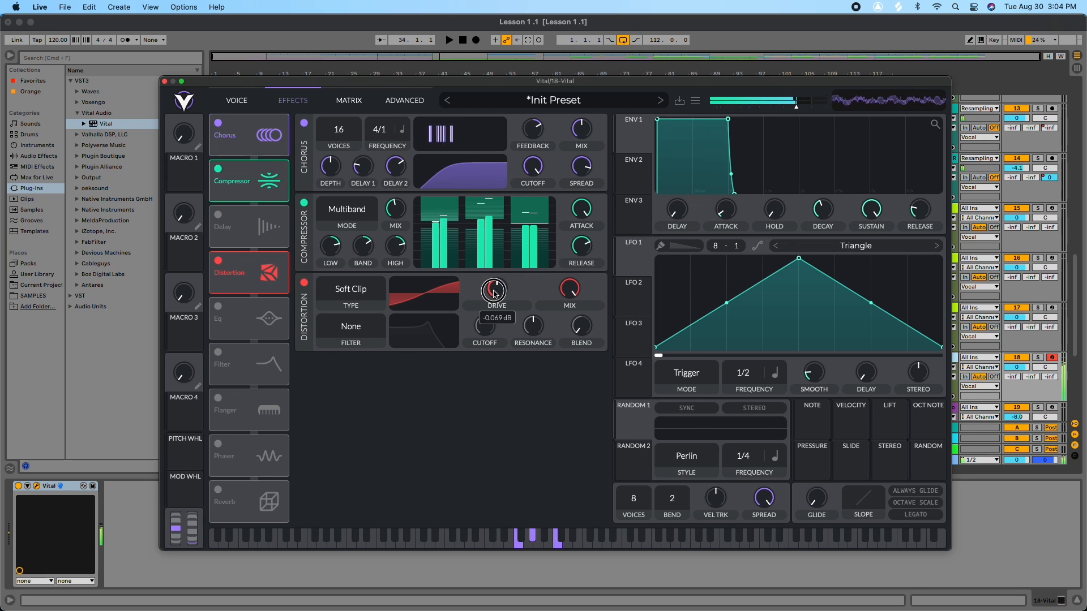
pyautogui.click(304, 282)
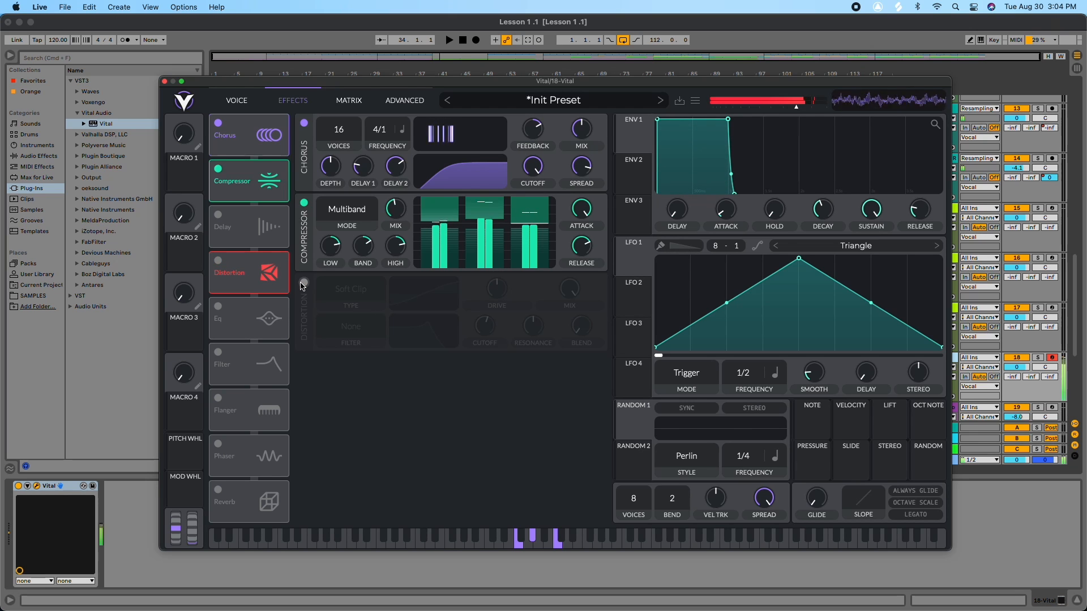
pyautogui.click(304, 283)
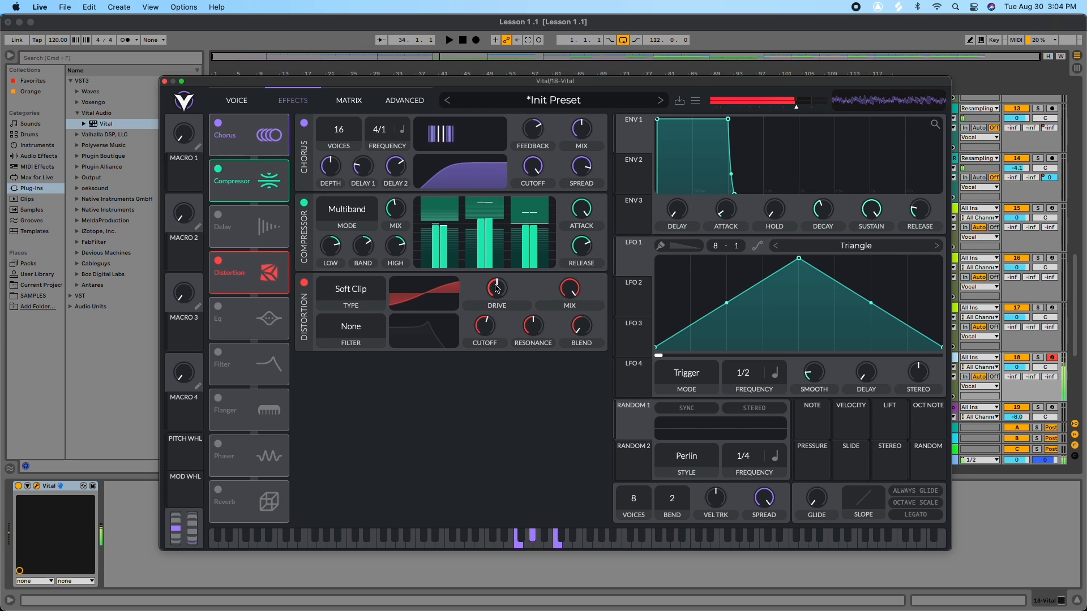
pyautogui.click(303, 284)
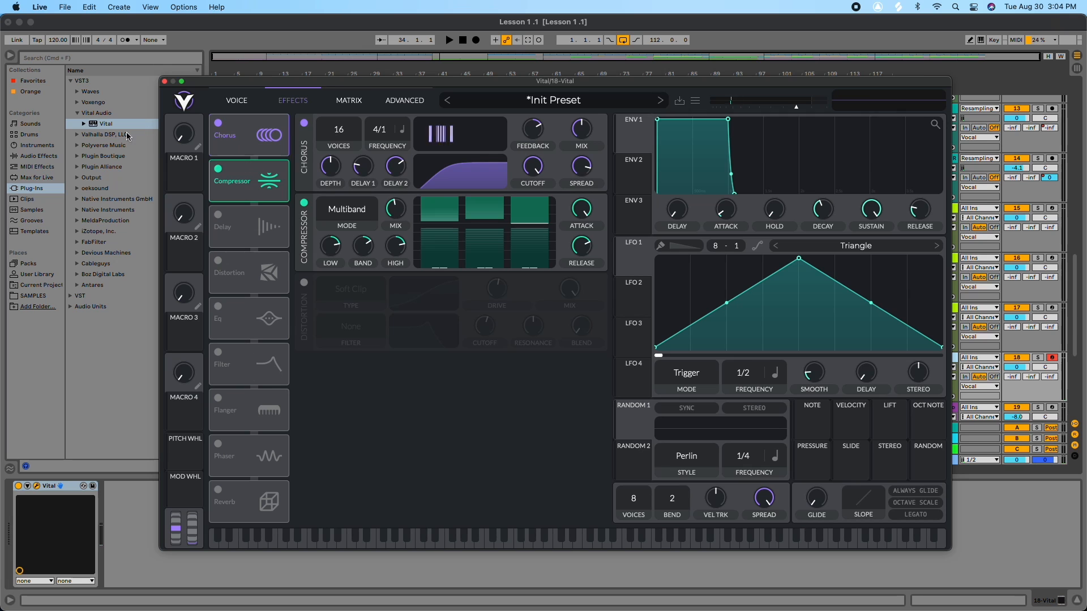
# Step: Toggle the Compressor and Chorus enable switches and return to the voice page
pyautogui.click(218, 168)
pyautogui.click(218, 123)
pyautogui.click(242, 105)
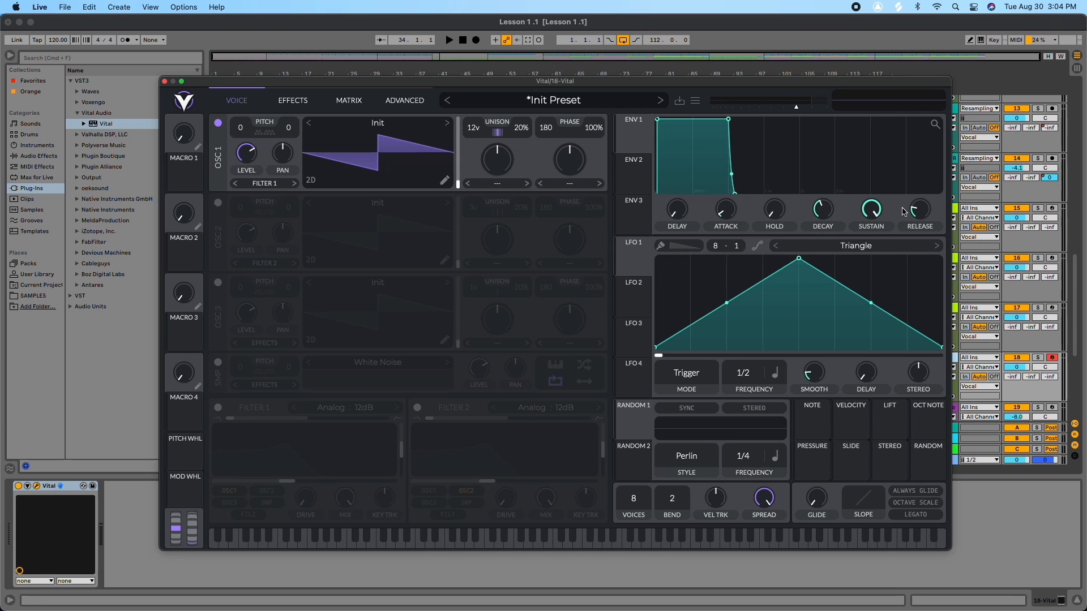
# Step: Lengthen Envelope 1's release
pyautogui.moveTo(919, 209); pyautogui.dragTo(922, 181)
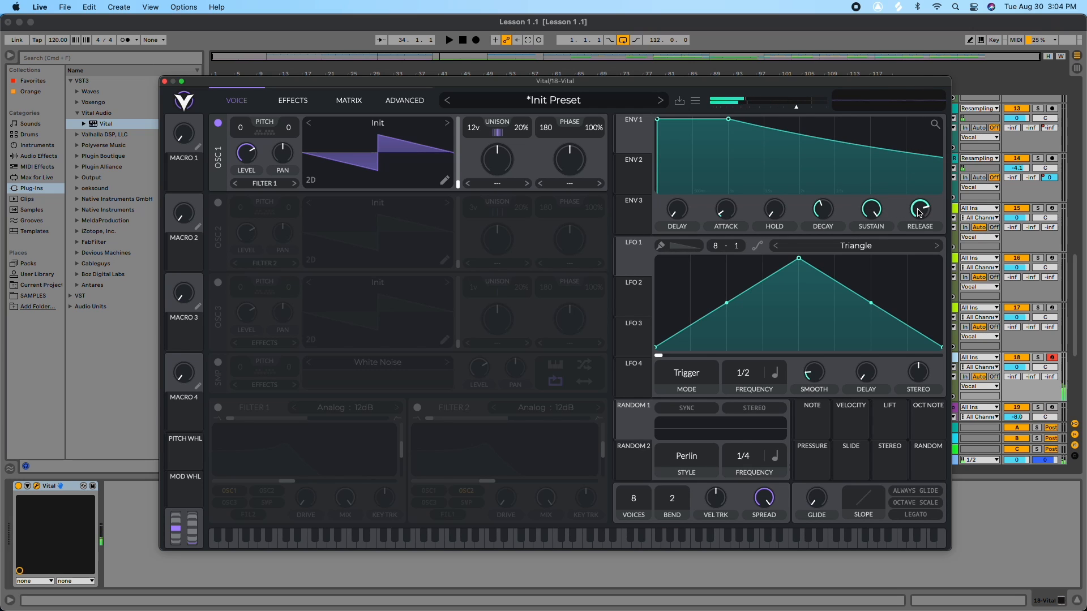
pyautogui.moveTo(930, 205); pyautogui.dragTo(907, 244)
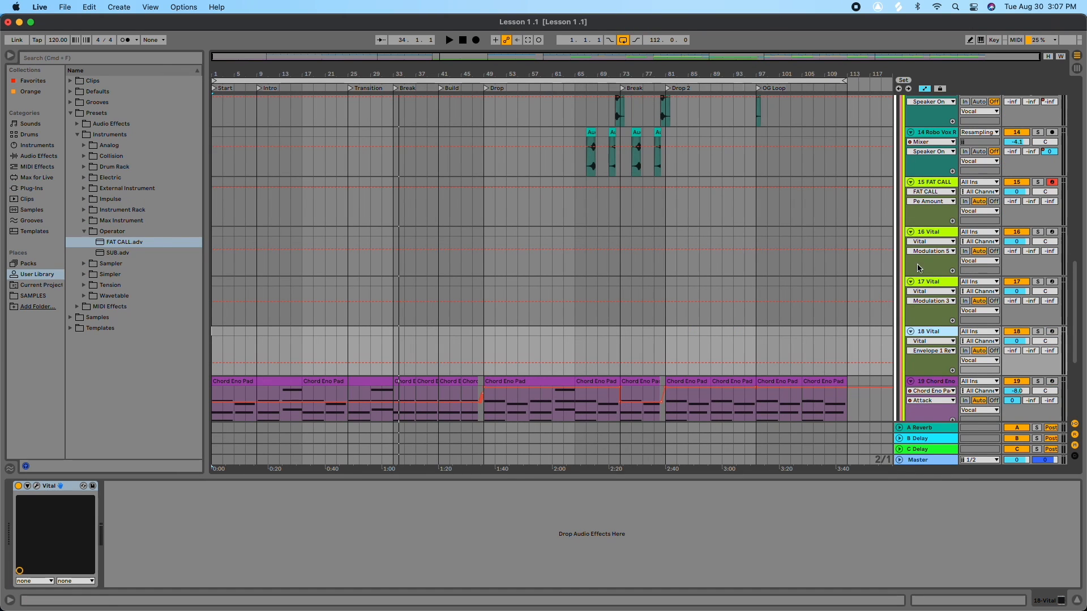
# Step: Record-arm the 15 FAT CALL track, then the 16 Vital and 17 Vital tracks in turn
pyautogui.click(1053, 182)
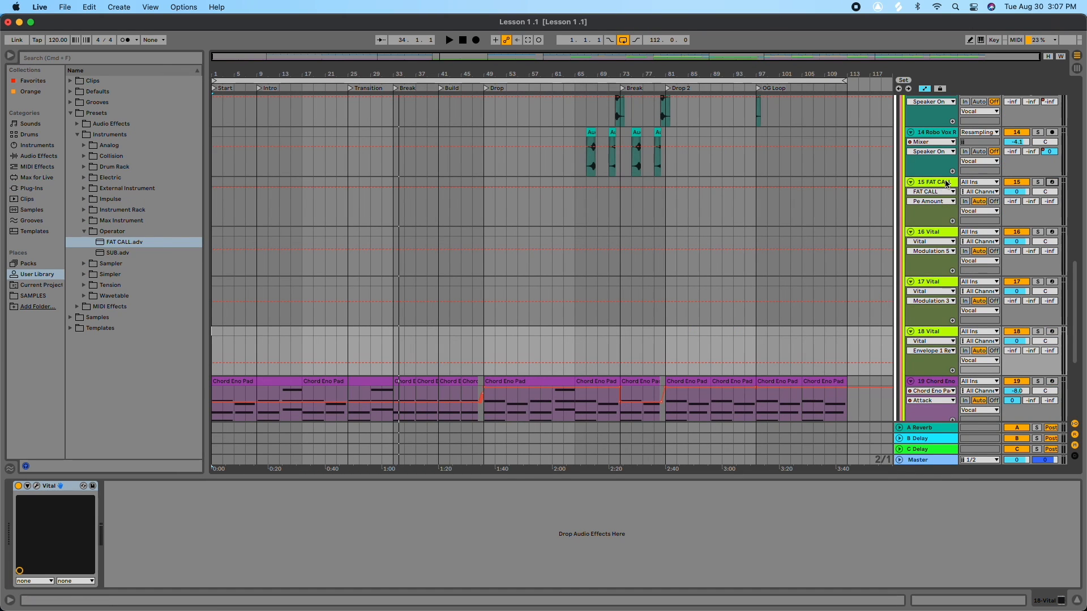
pyautogui.click(1052, 182)
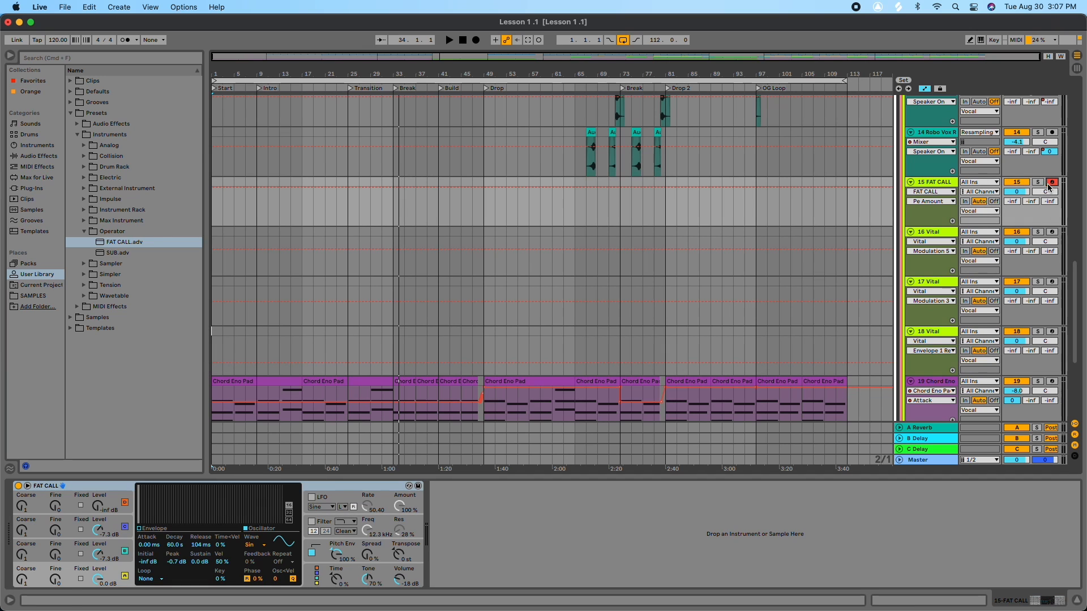
pyautogui.click(1053, 232)
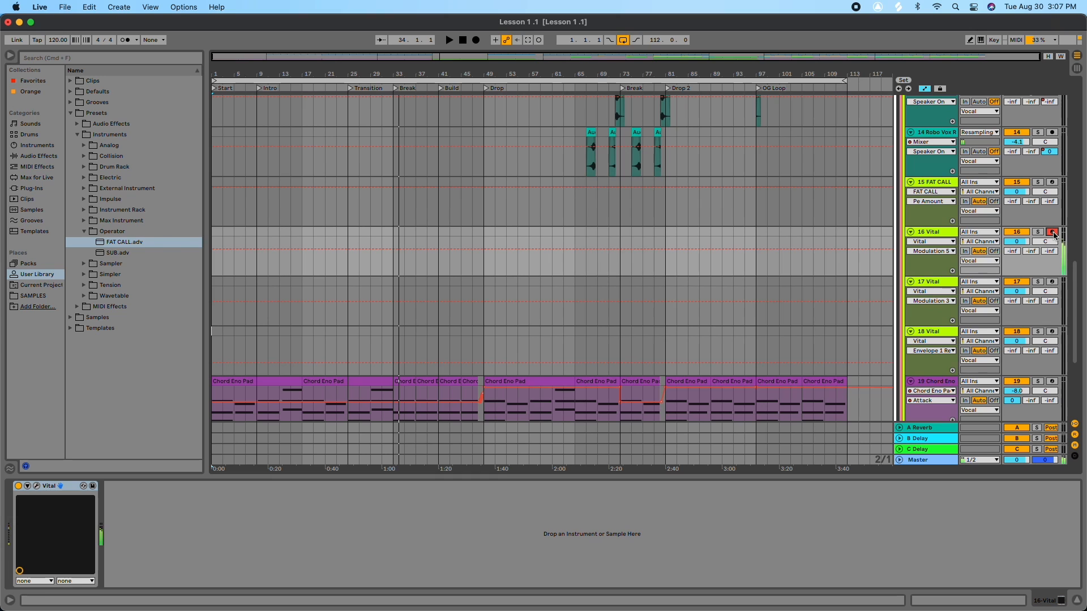
pyautogui.click(1052, 281)
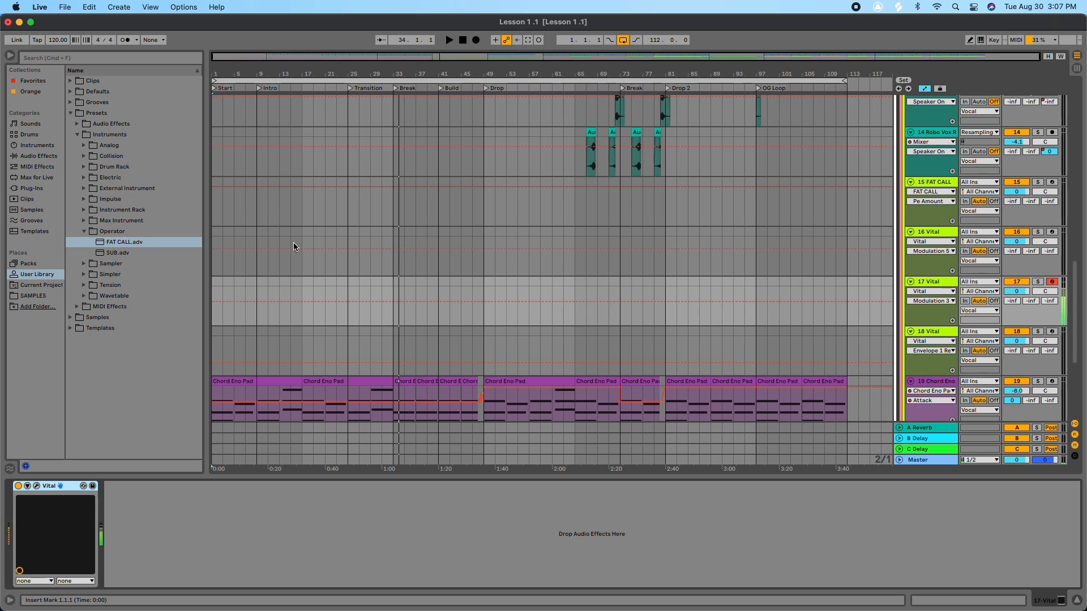
# Step: Load the Disperser 2 audio effect rack from Utilities onto the 17 Vital track
pyautogui.click(38, 157)
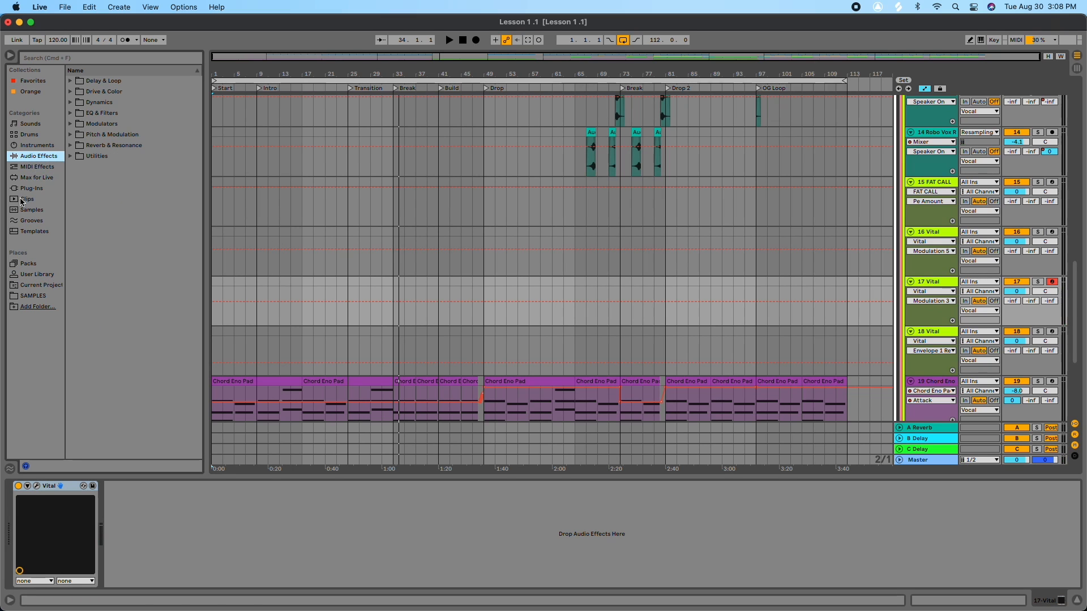
pyautogui.click(32, 189)
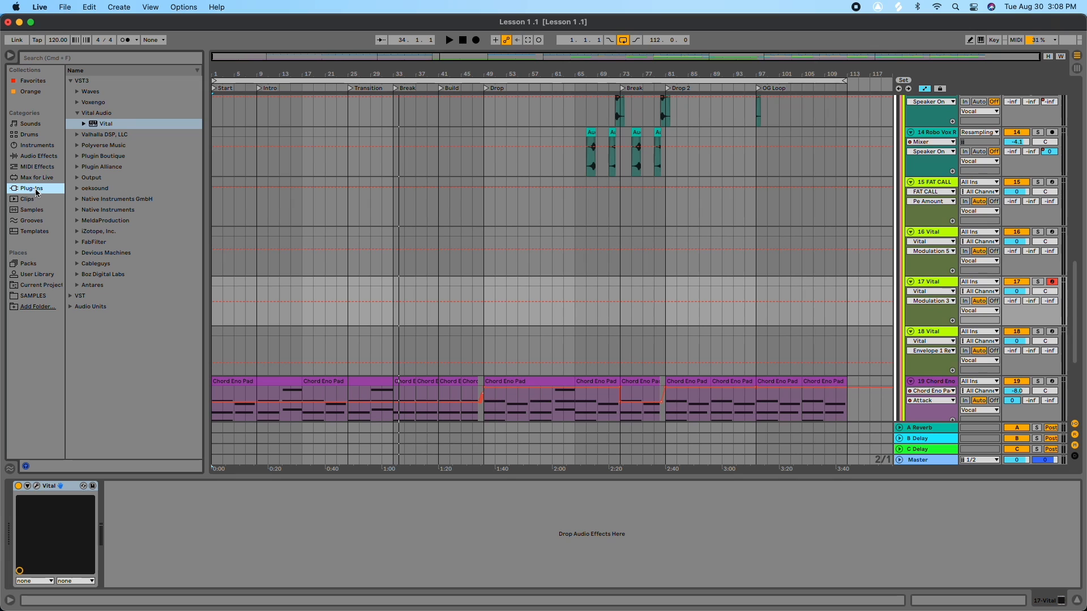
pyautogui.click(34, 155)
pyautogui.click(71, 157)
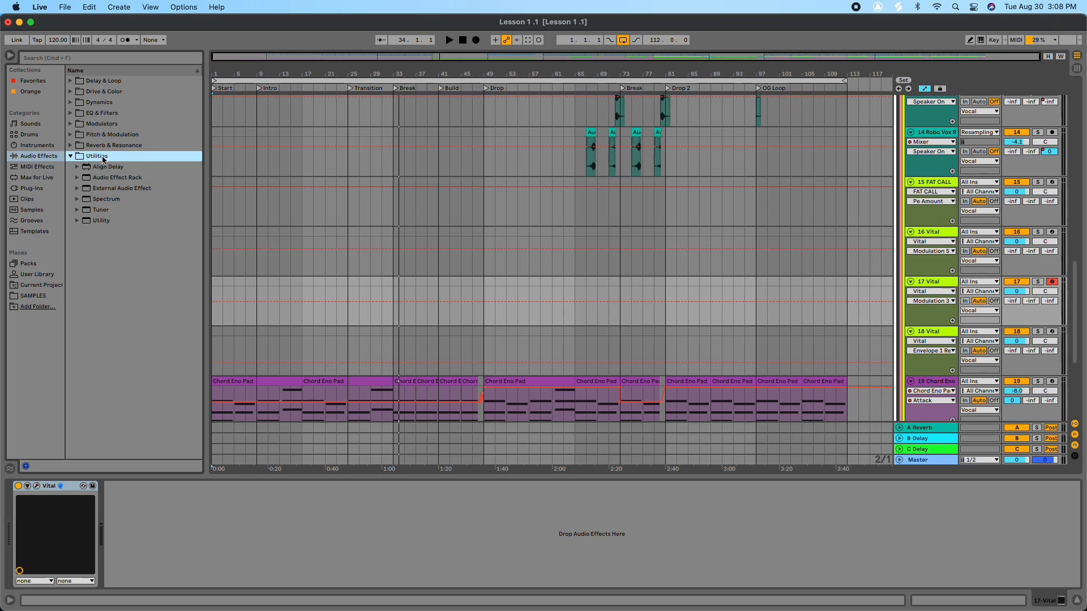
pyautogui.click(78, 178)
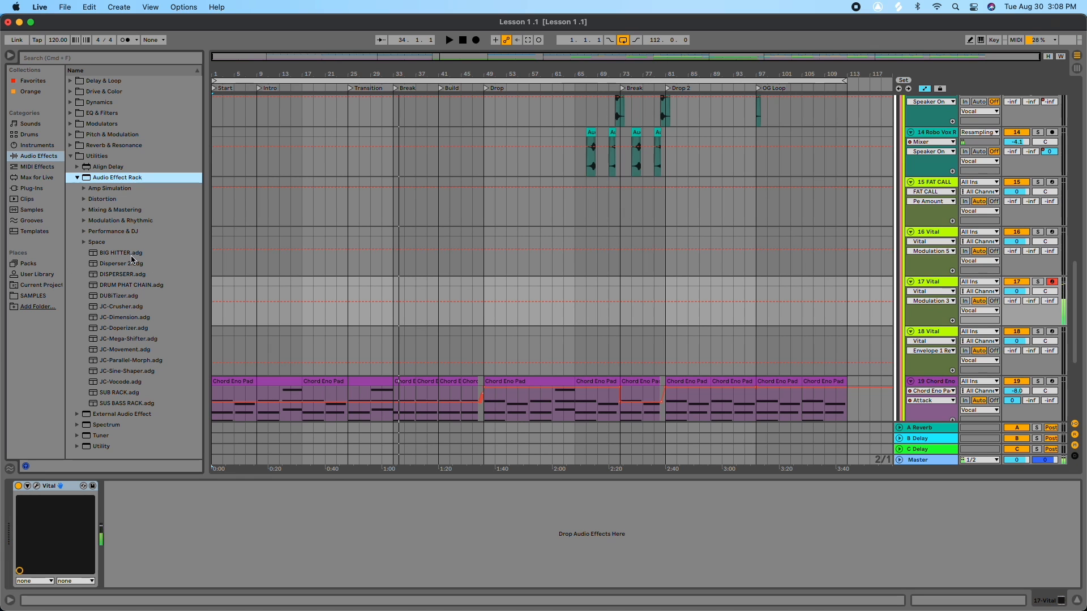
pyautogui.moveTo(119, 265); pyautogui.dragTo(254, 494)
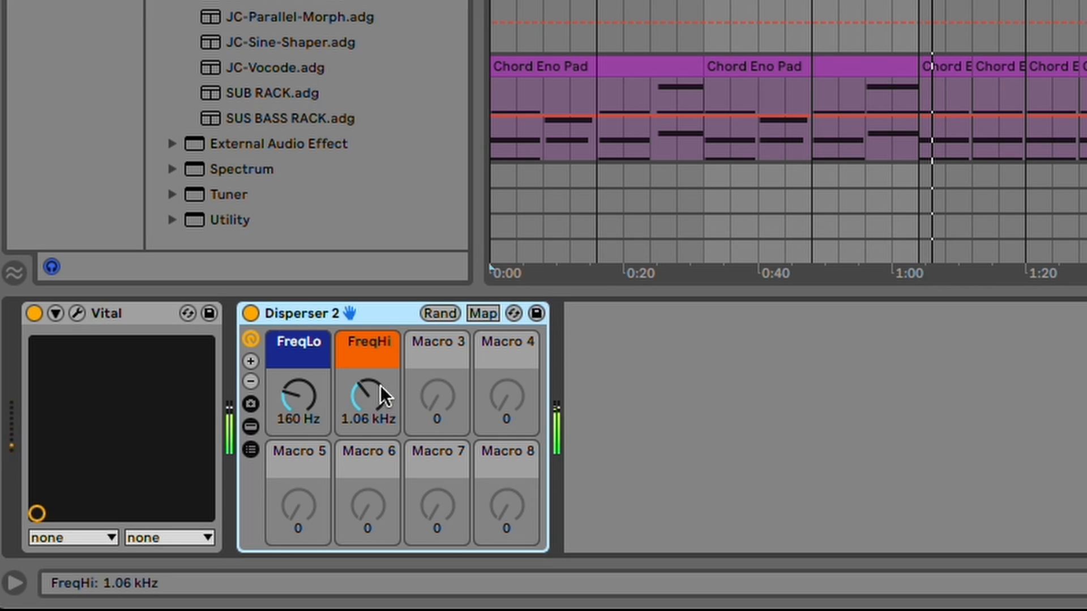
# Step: Set the Disperser's FreqLo macro to about 759 Hz and FreqHi to about 559 Hz
pyautogui.moveTo(297, 388)
pyautogui.mouseDown()
pyautogui.moveTo(297, 323)
pyautogui.moveTo(297, 385)
pyautogui.mouseUp()
pyautogui.moveTo(368, 396)
pyautogui.mouseDown()
pyautogui.moveTo(368, 340)
pyautogui.moveTo(368, 410)
pyautogui.mouseUp()
pyautogui.moveTo(300, 393); pyautogui.dragTo(300, 359)
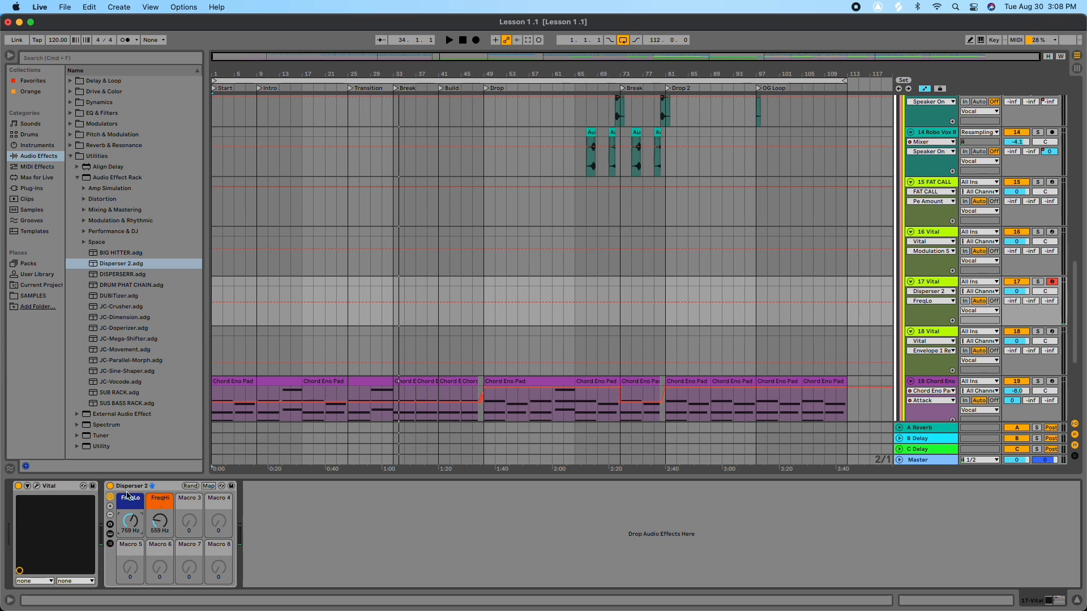
# Step: Insert a new MIDI track after 17 Vital and load the Vital plugin onto it
pyautogui.click(934, 284)
pyautogui.press('super+shift+t')
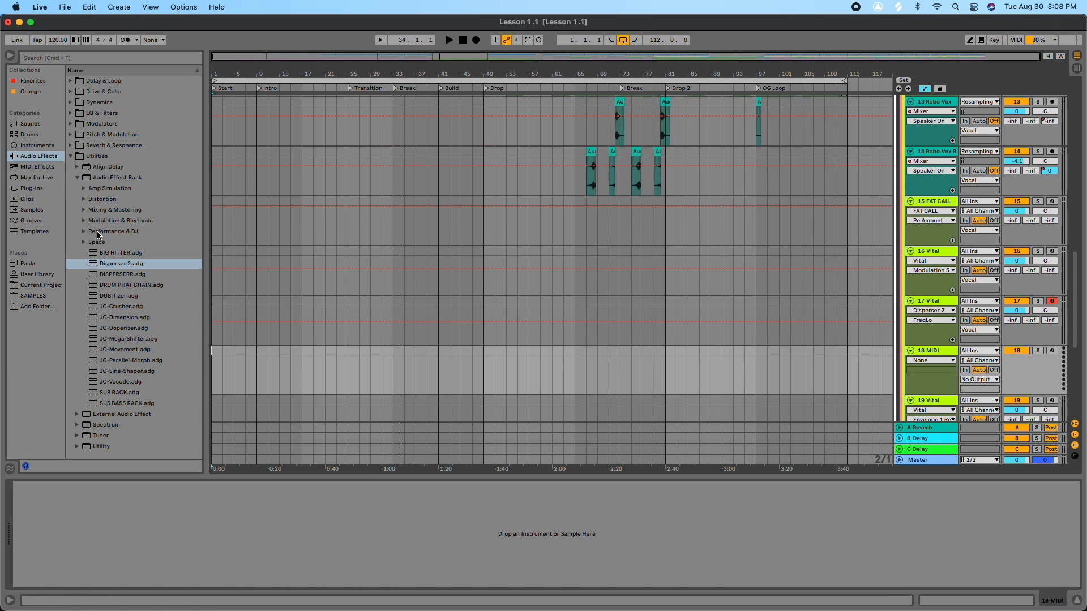
pyautogui.click(32, 188)
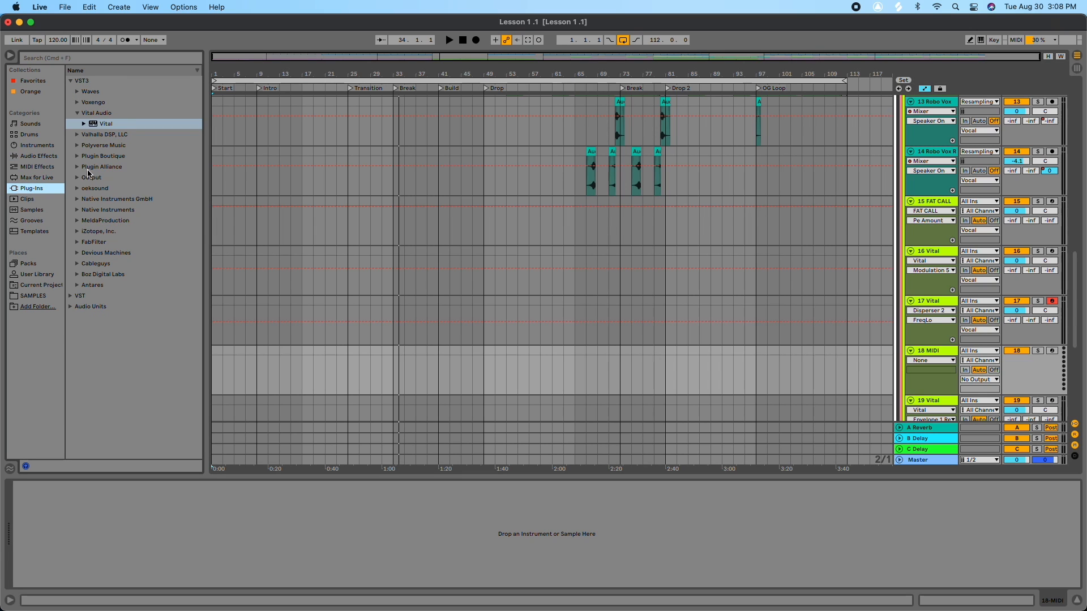
pyautogui.moveTo(97, 125); pyautogui.dragTo(921, 351)
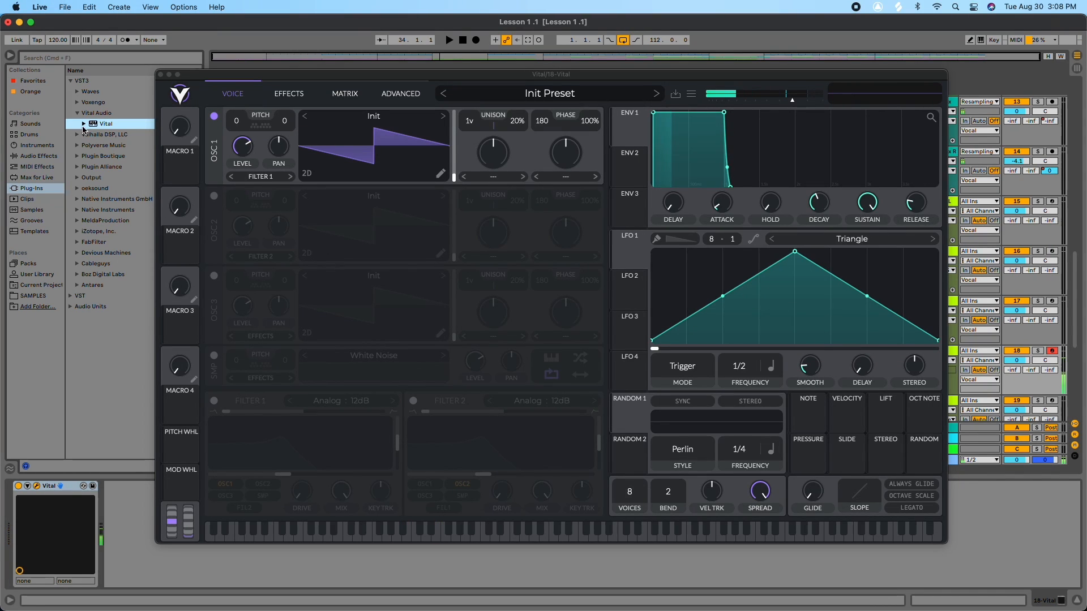
# Step: Add Disperser 2 after Vital on the new track and lower its FreqLo macro to about 133 Hz
pyautogui.click(40, 156)
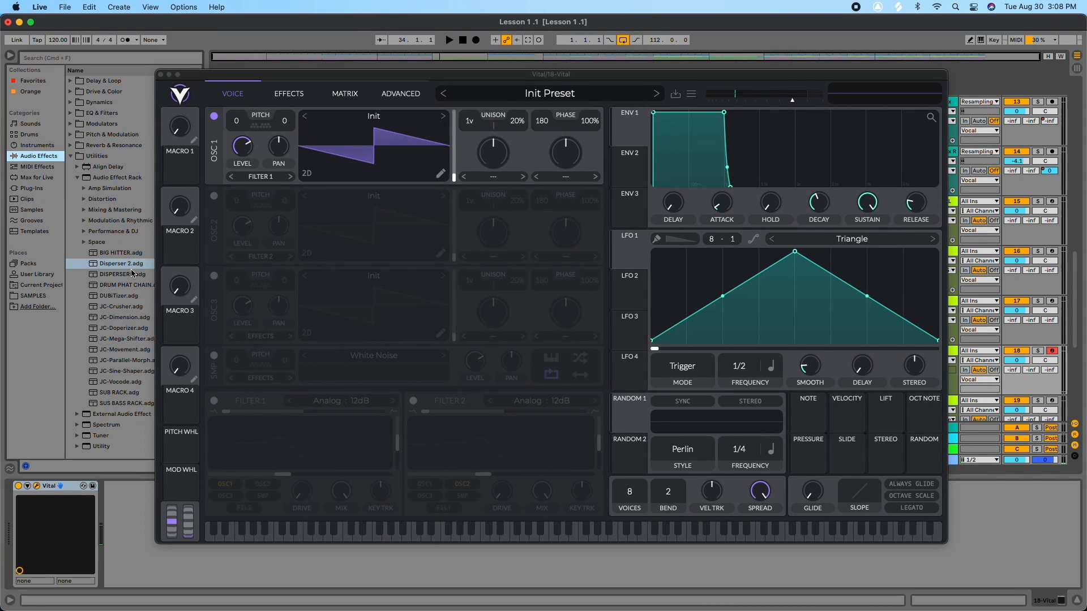
pyautogui.moveTo(116, 266); pyautogui.dragTo(128, 499)
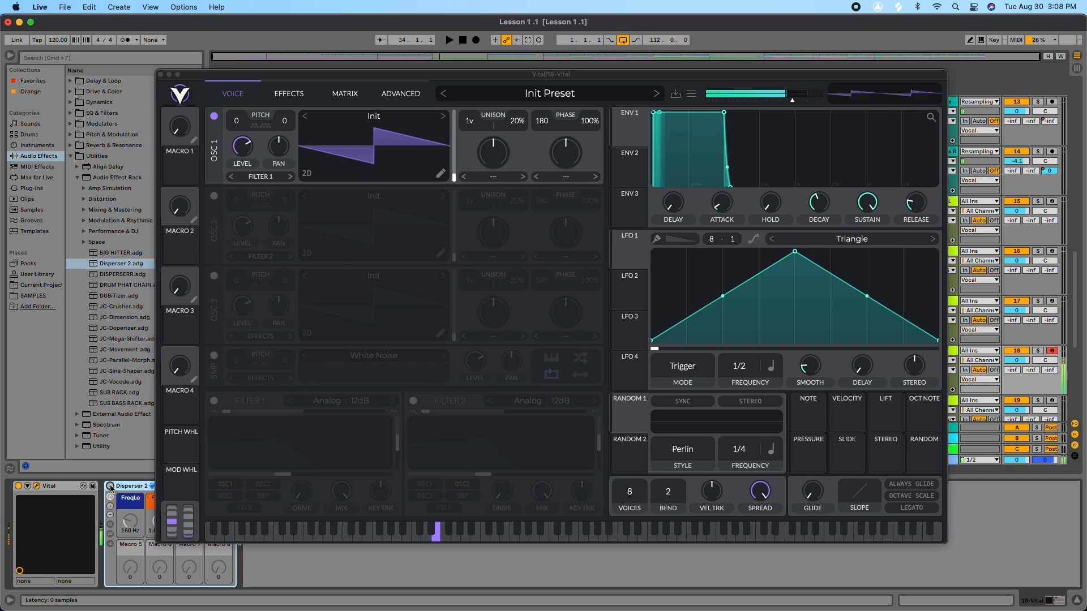
pyautogui.moveTo(118, 518); pyautogui.dragTo(118, 532)
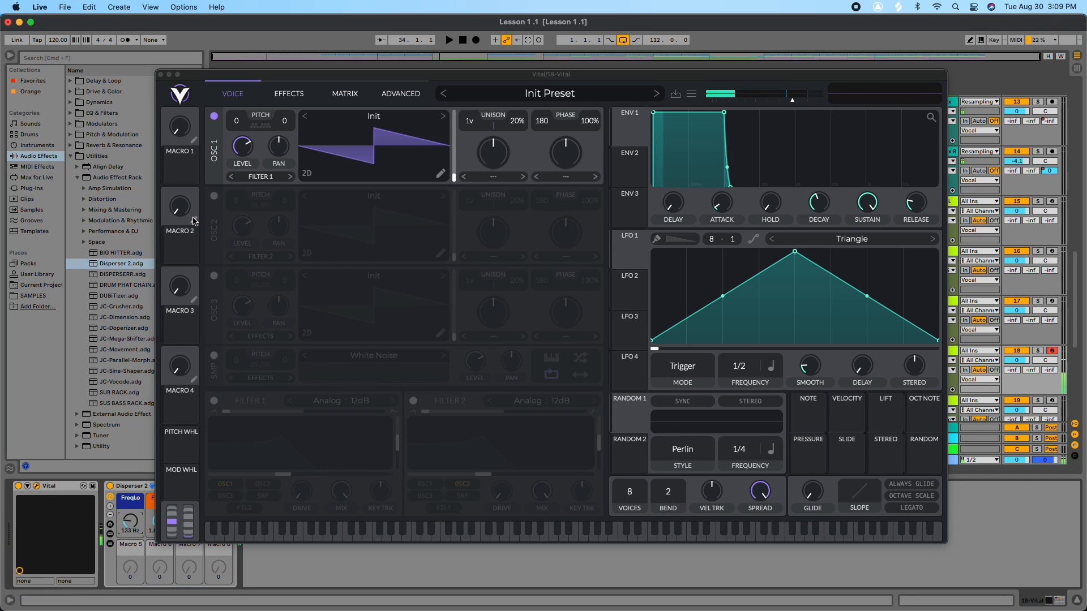
# Step: Move the Vital window aside and set the Disperser macros to about 172 Hz FreqLo and 644 Hz FreqHi
pyautogui.moveTo(270, 68); pyautogui.dragTo(631, 100)
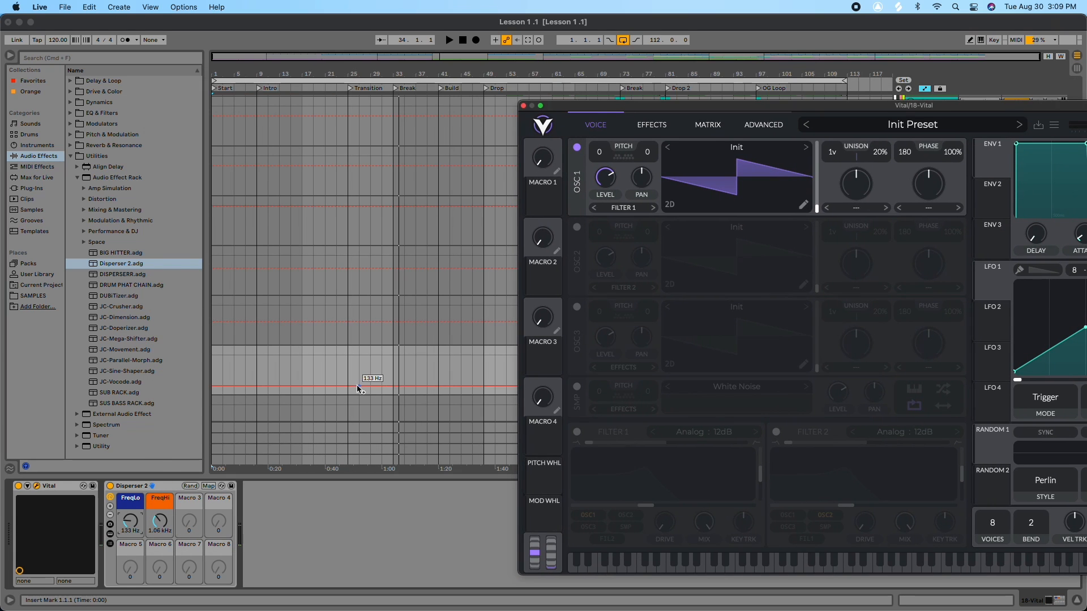
pyautogui.moveTo(160, 521); pyautogui.dragTo(129, 521)
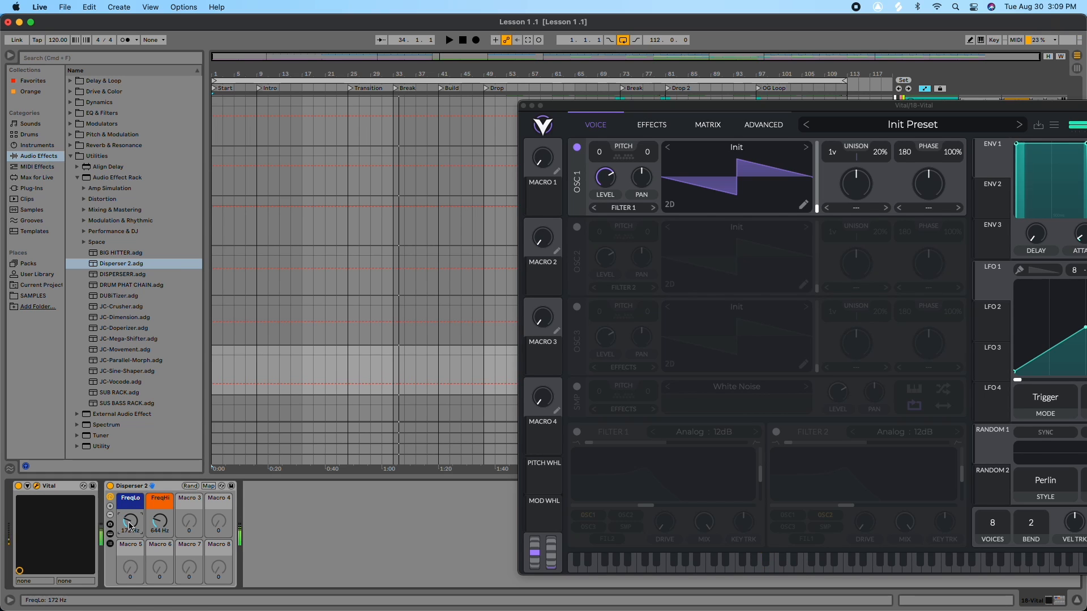
# Step: Inspect the Disperser rack on the new track by toggling it, opening its chain of EQ Three devices, and closing the Vital window
pyautogui.click(111, 487)
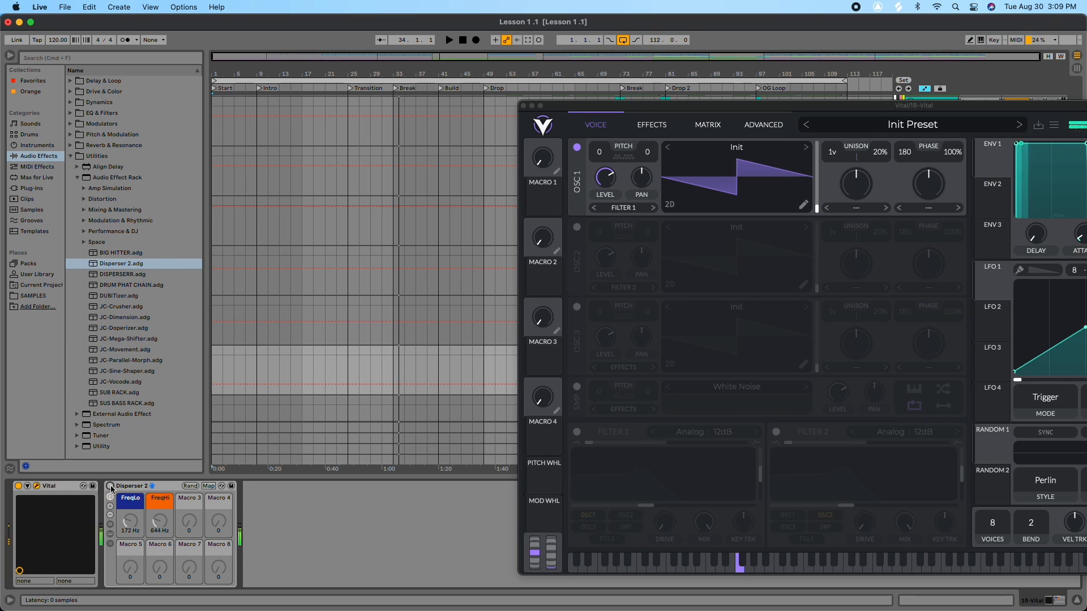
pyautogui.click(111, 487)
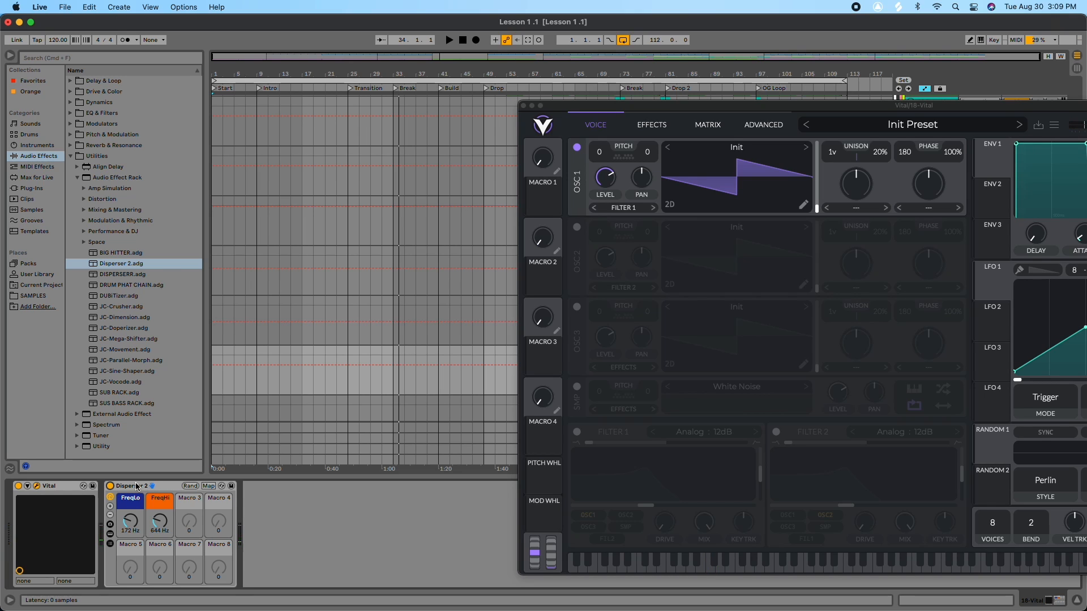
pyautogui.click(111, 499)
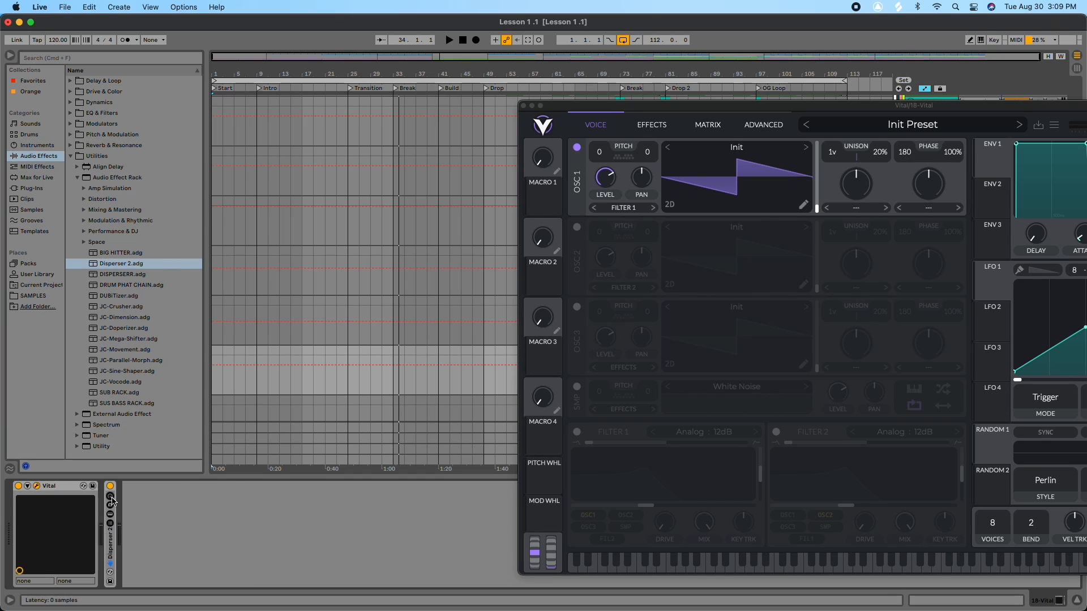
pyautogui.click(111, 498)
pyautogui.click(111, 544)
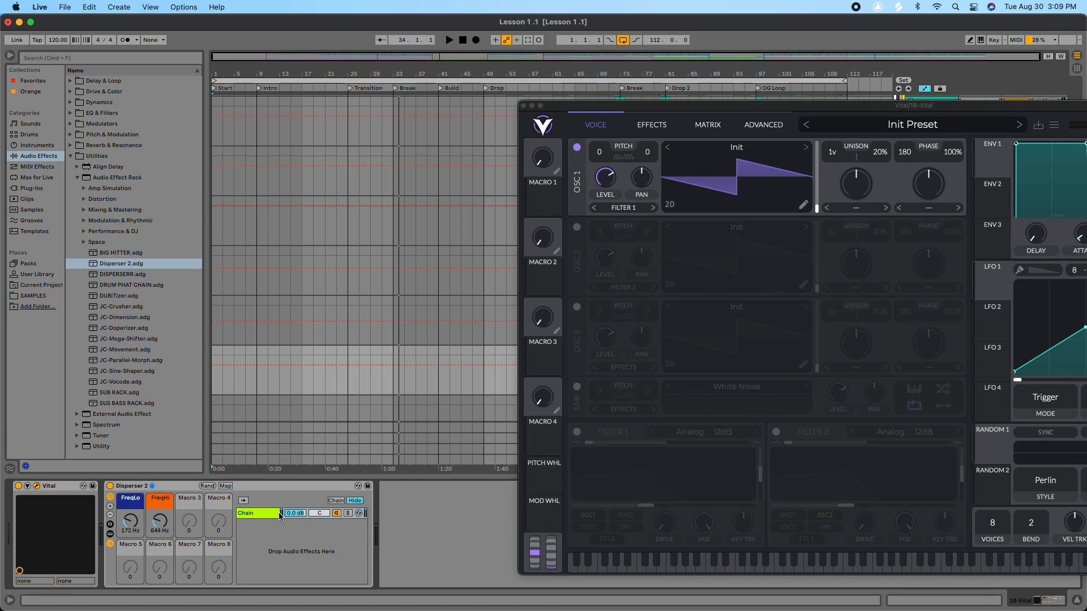
pyautogui.click(267, 517)
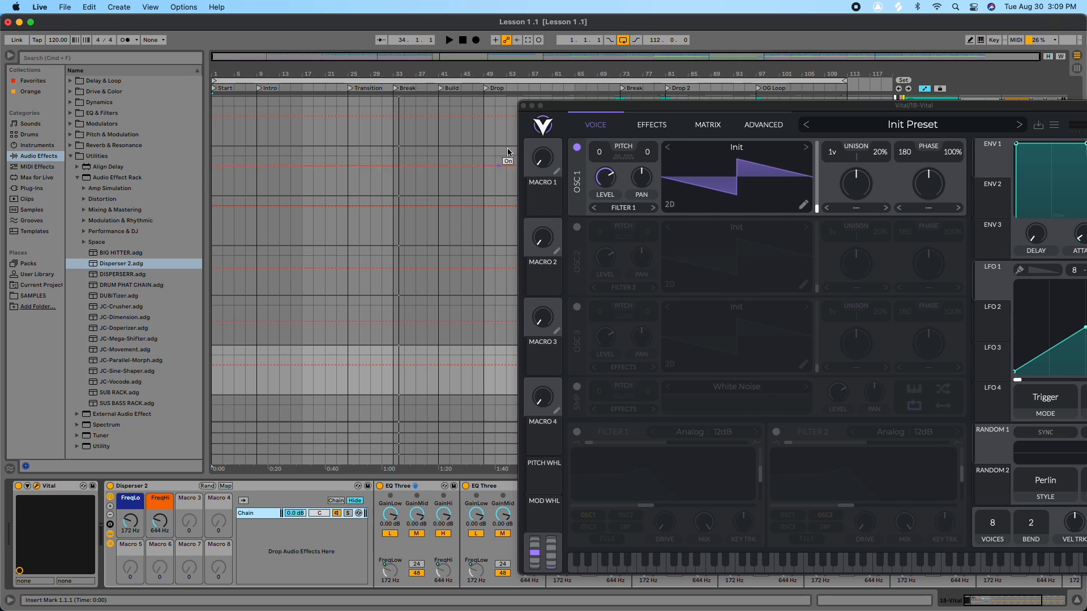
pyautogui.click(523, 106)
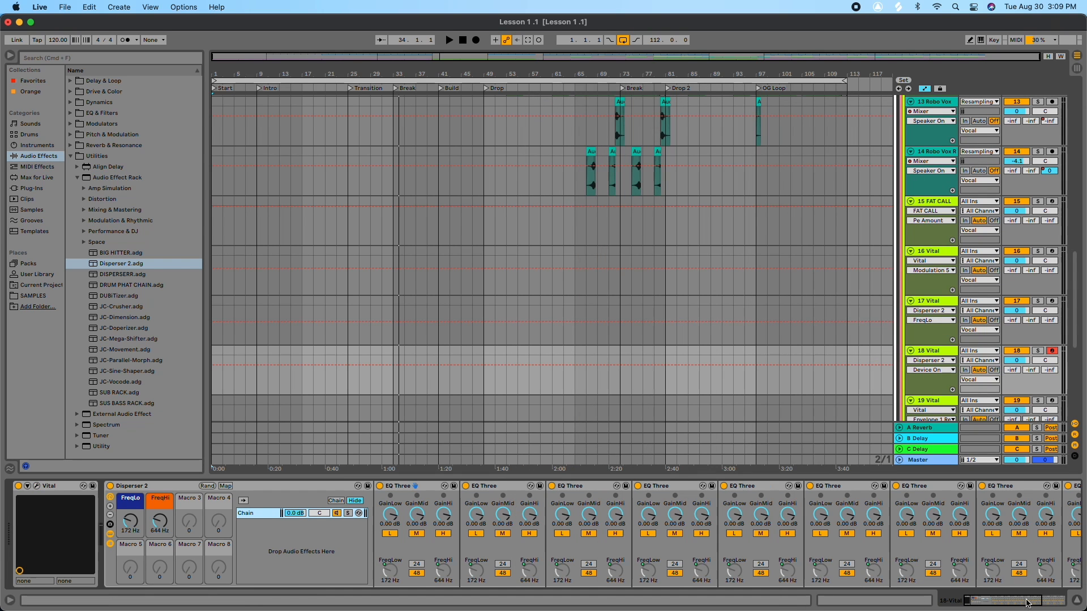
pyautogui.click(1002, 603)
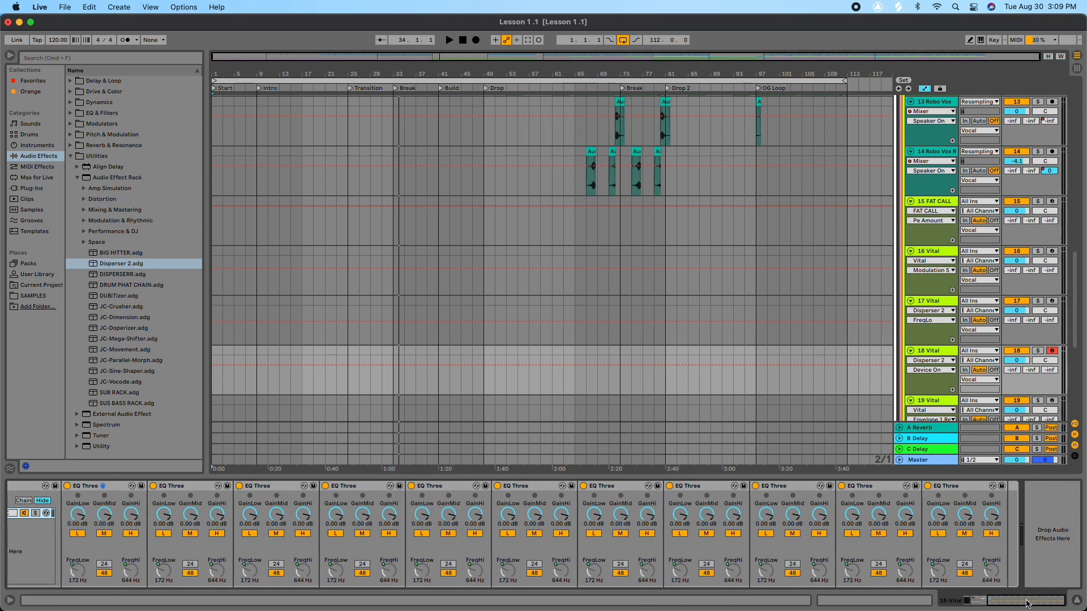
pyautogui.moveTo(1028, 604); pyautogui.dragTo(964, 601)
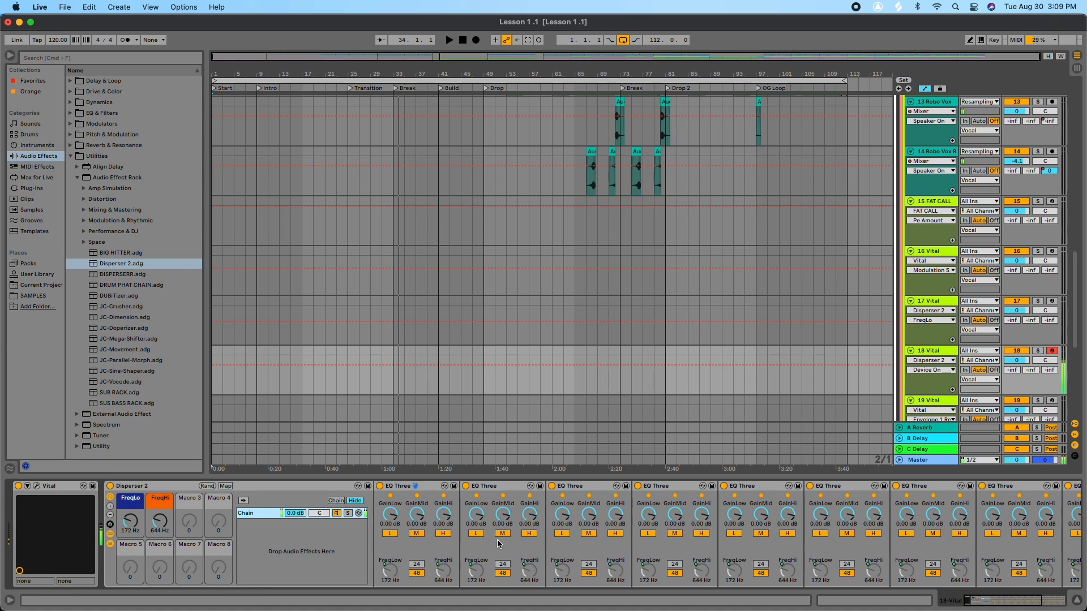
# Step: Lower the Disperser rack's FreqLo macro to about 160 Hz
pyautogui.moveTo(130, 521); pyautogui.dragTo(130, 529)
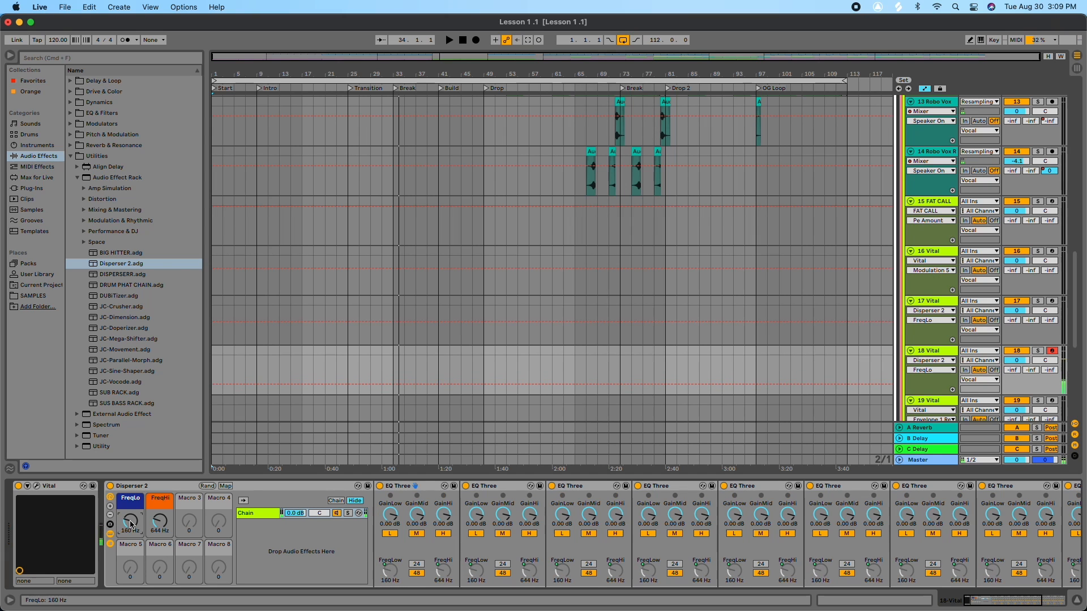
pyautogui.click(110, 486)
pyautogui.click(111, 486)
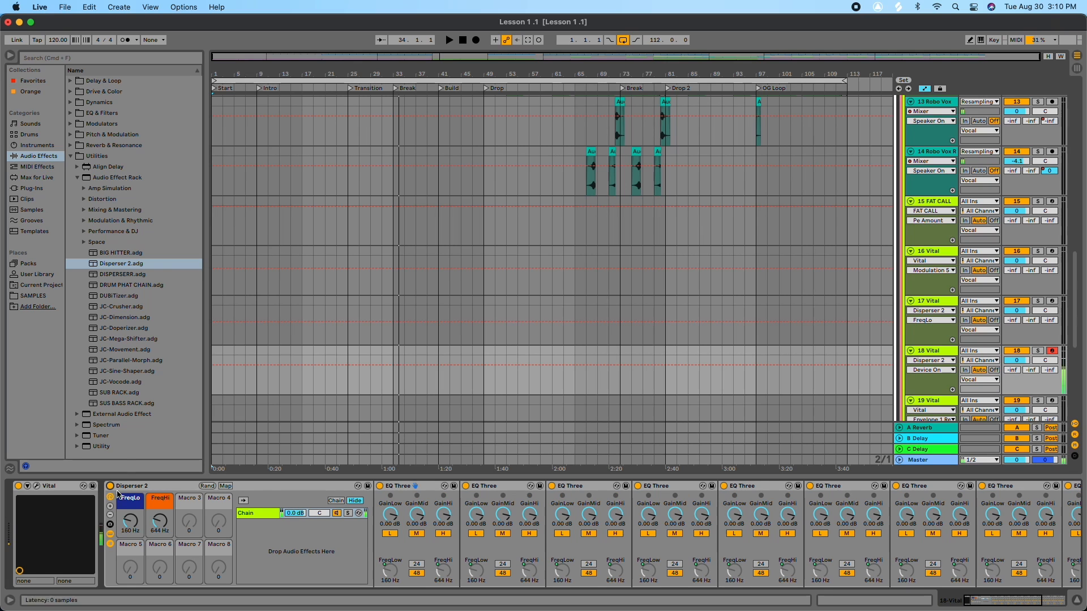
pyautogui.click(110, 543)
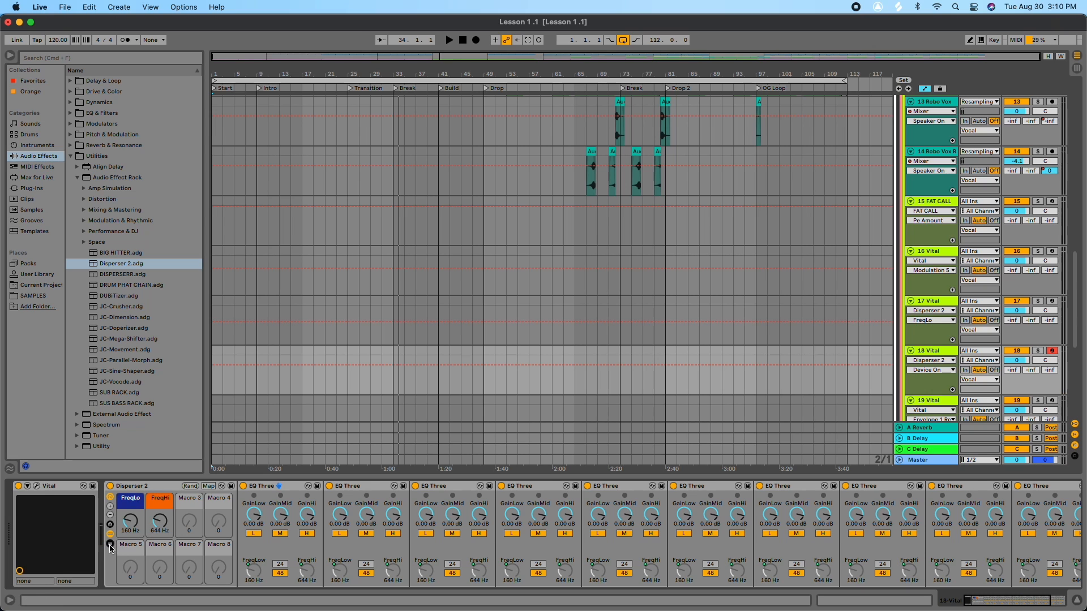
pyautogui.click(110, 544)
pyautogui.click(110, 534)
pyautogui.click(110, 543)
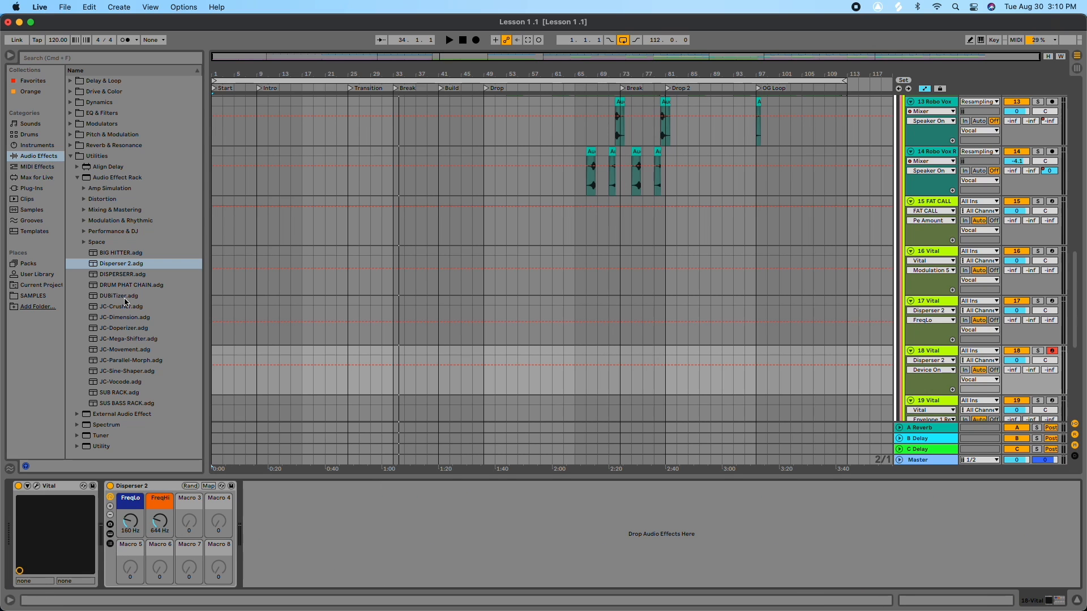
pyautogui.moveTo(120, 274); pyautogui.dragTo(320, 532)
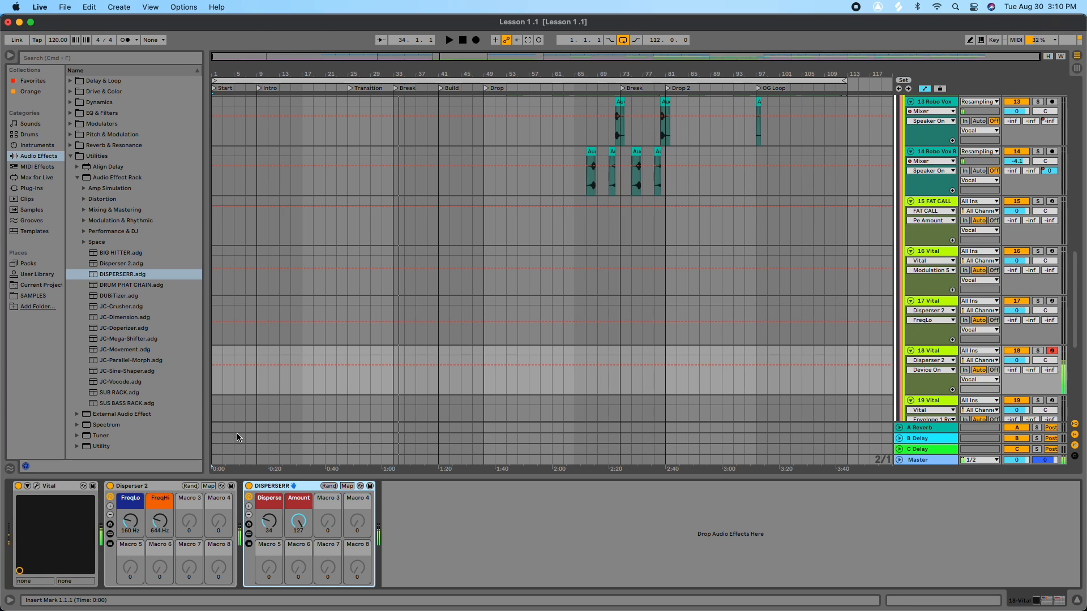
pyautogui.moveTo(123, 274); pyautogui.dragTo(408, 522)
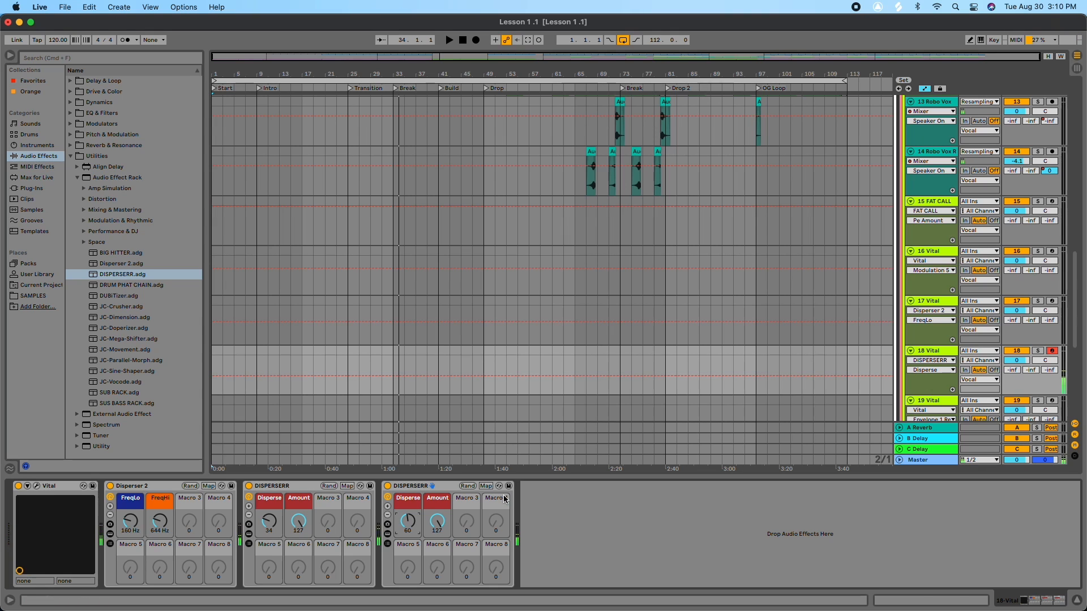
pyautogui.click(420, 488)
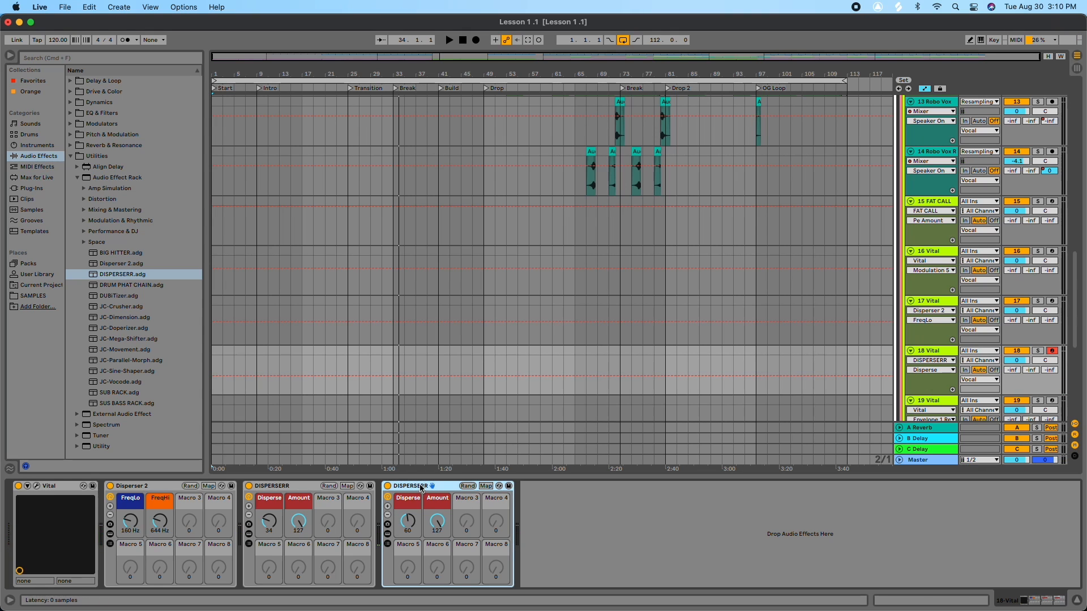
pyautogui.press('Delete')
# Step: Delete the Disperser 2 rack from track 18 so only Vital remains
pyautogui.press('Delete')
pyautogui.click(162, 489)
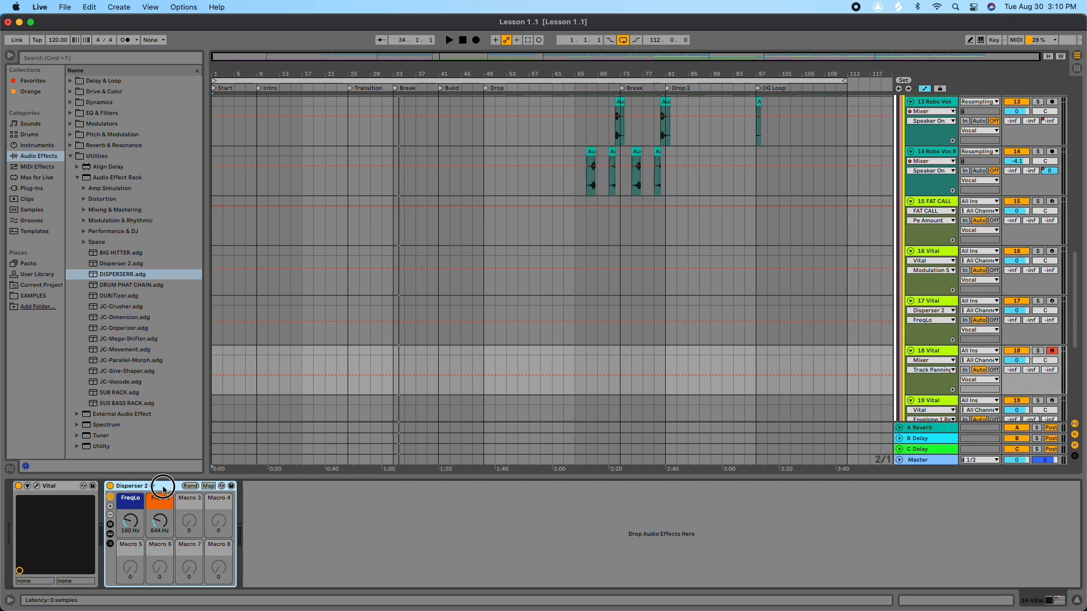
pyautogui.press('Delete')
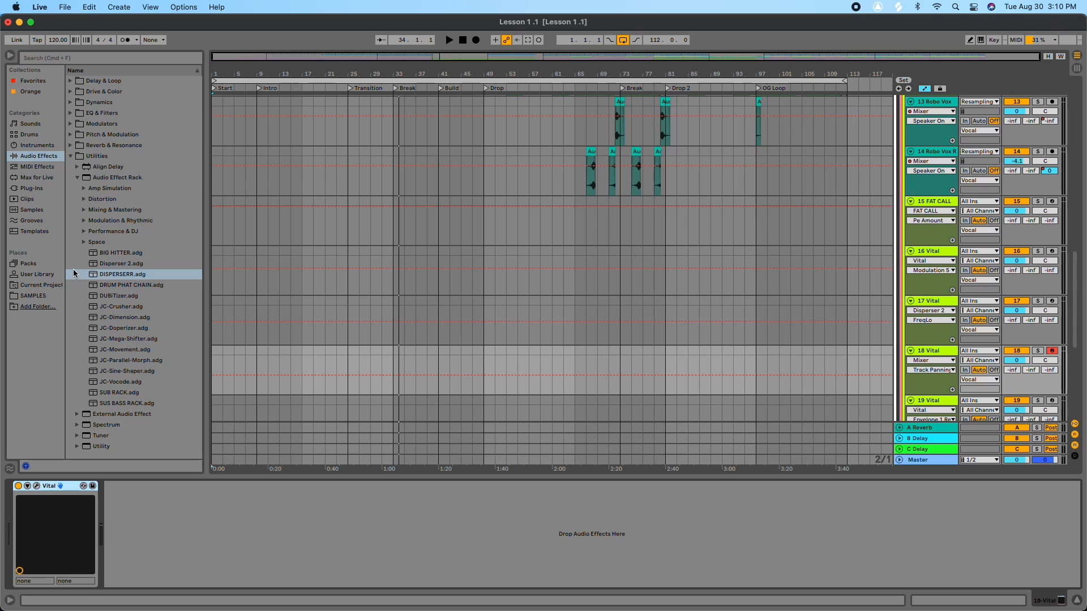
pyautogui.click(83, 244)
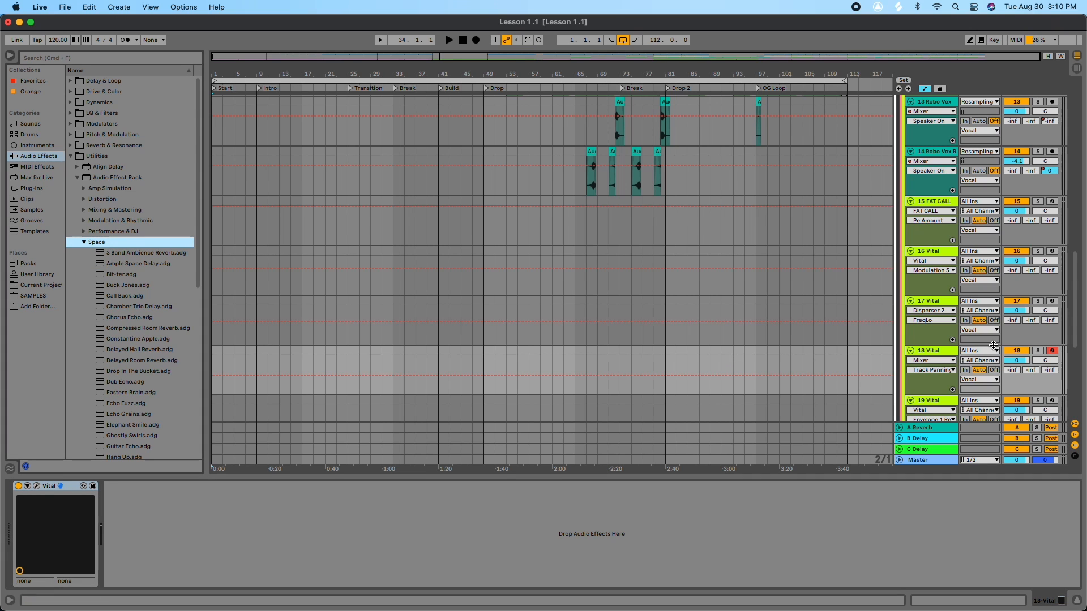
# Step: Select track 17 and lower its Disperser 2 FreqLo macro to about 191 Hz
pyautogui.scroll(-2, 1051, 351)
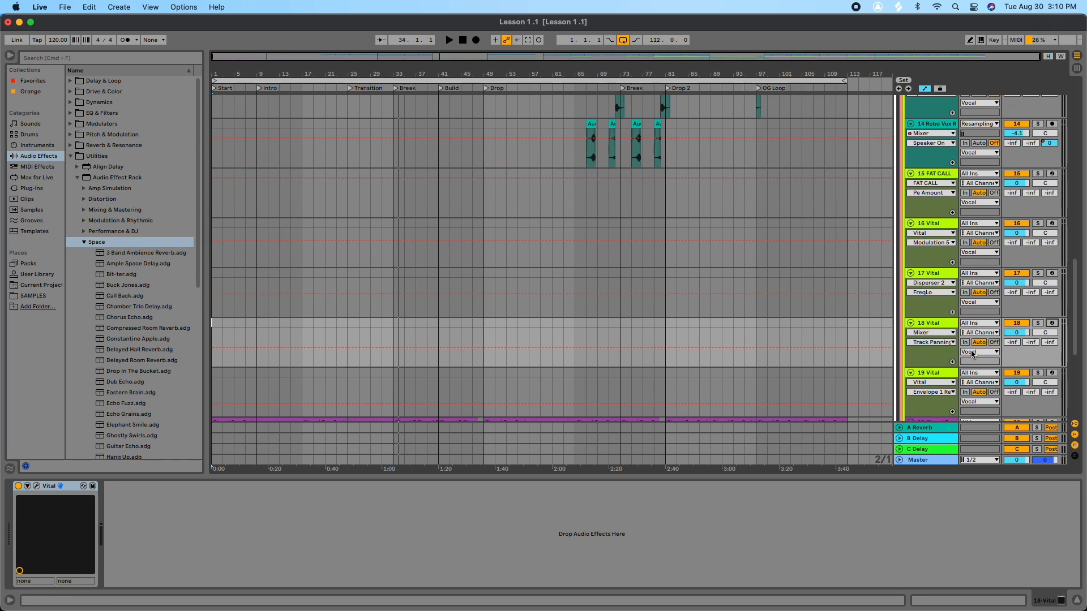
pyautogui.click(1052, 274)
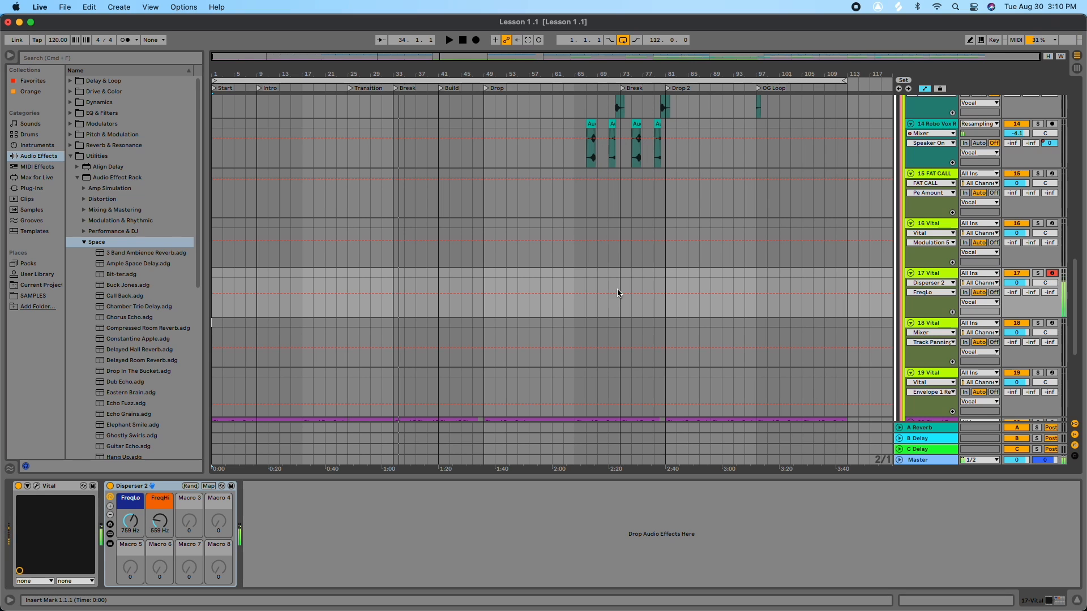
pyautogui.moveTo(130, 521); pyautogui.dragTo(130, 559)
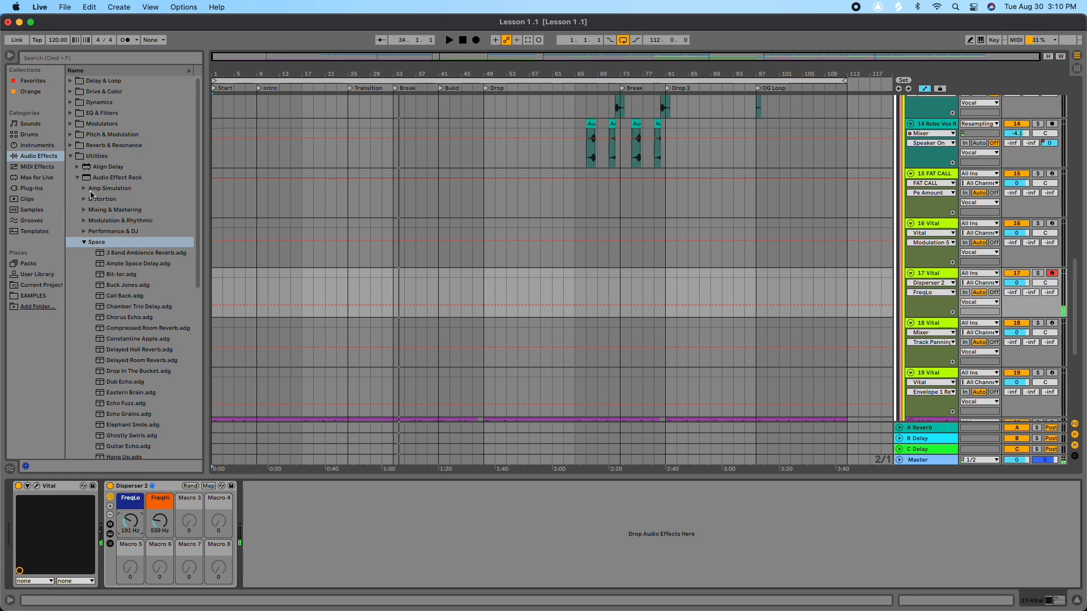
pyautogui.scroll(-3, 119, 255)
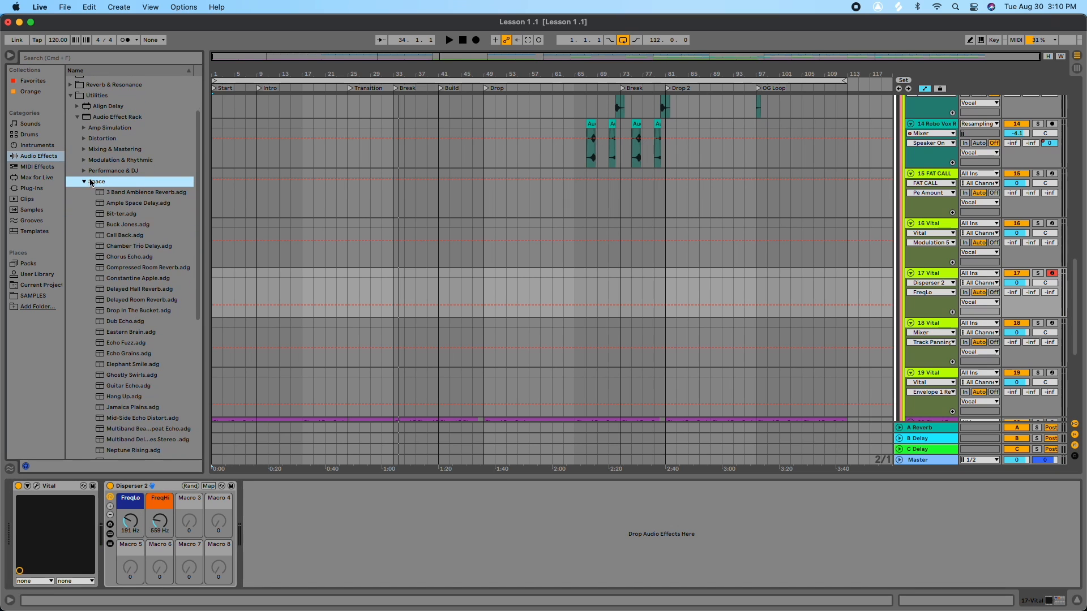
pyautogui.click(82, 182)
pyautogui.moveTo(120, 262); pyautogui.dragTo(269, 507)
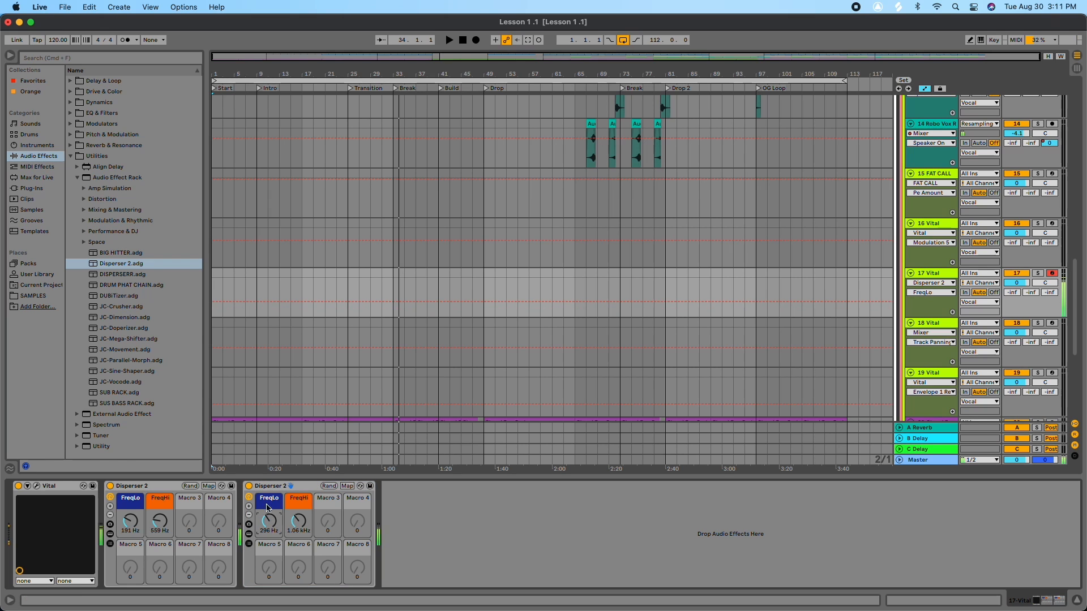
pyautogui.click(271, 486)
pyautogui.press('Delete')
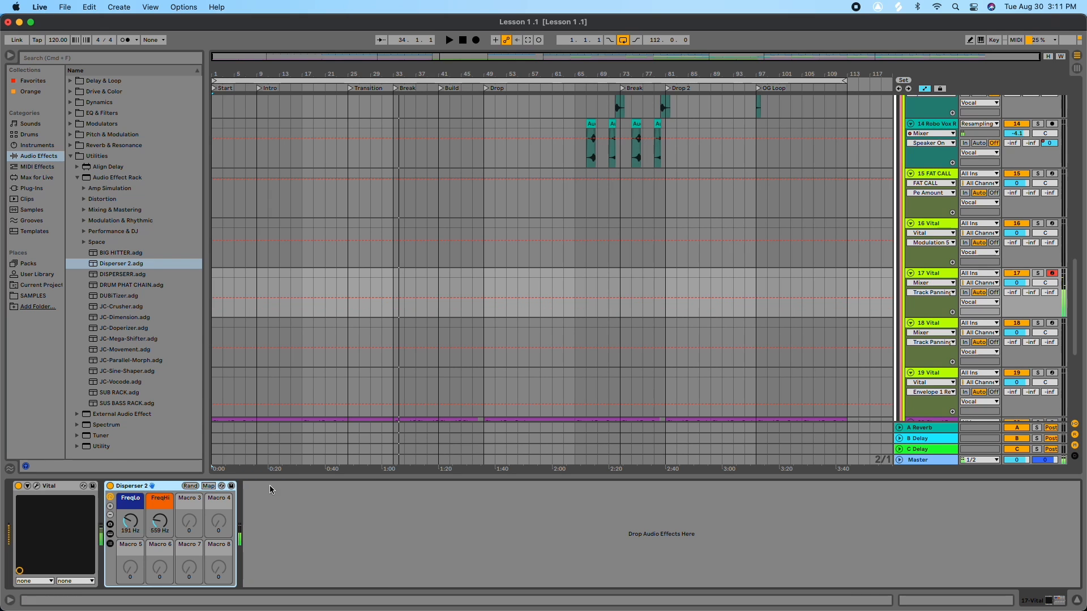
# Step: Delete the Disperser 2 rack from track 17
pyautogui.click(165, 487)
pyautogui.press('Delete')
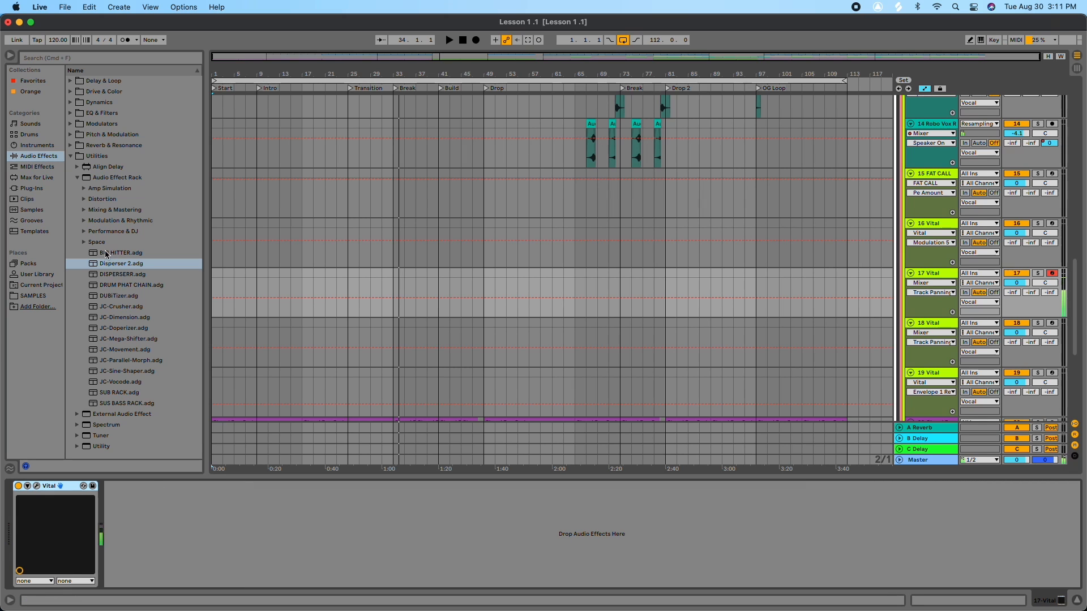
# Step: Load the DUBITizer rack onto track 17 after Vital
pyautogui.moveTo(117, 299); pyautogui.dragTo(236, 520)
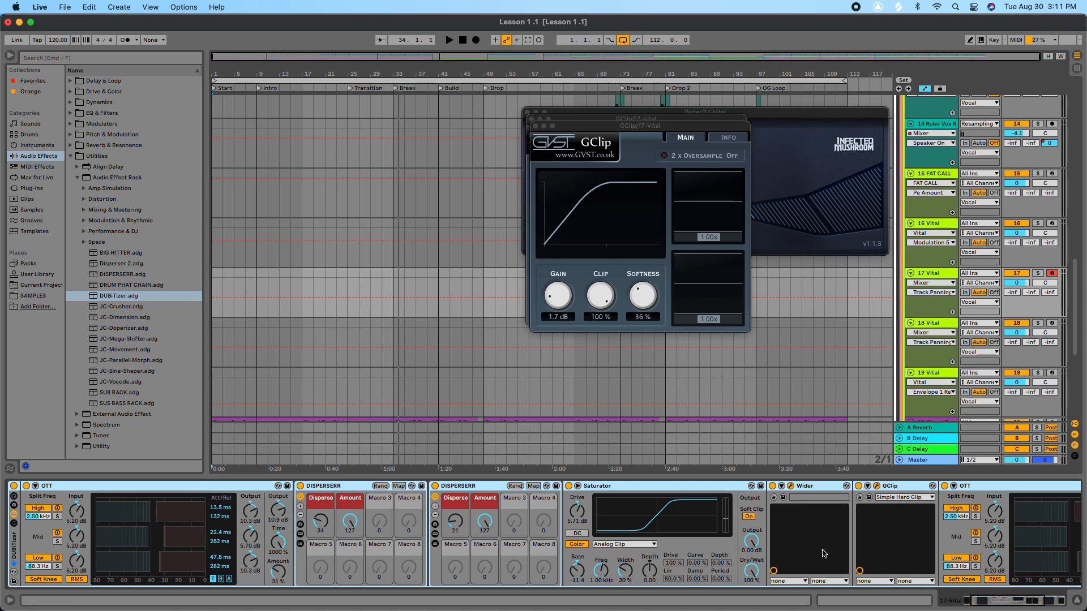
pyautogui.moveTo(1027, 605); pyautogui.dragTo(945, 605)
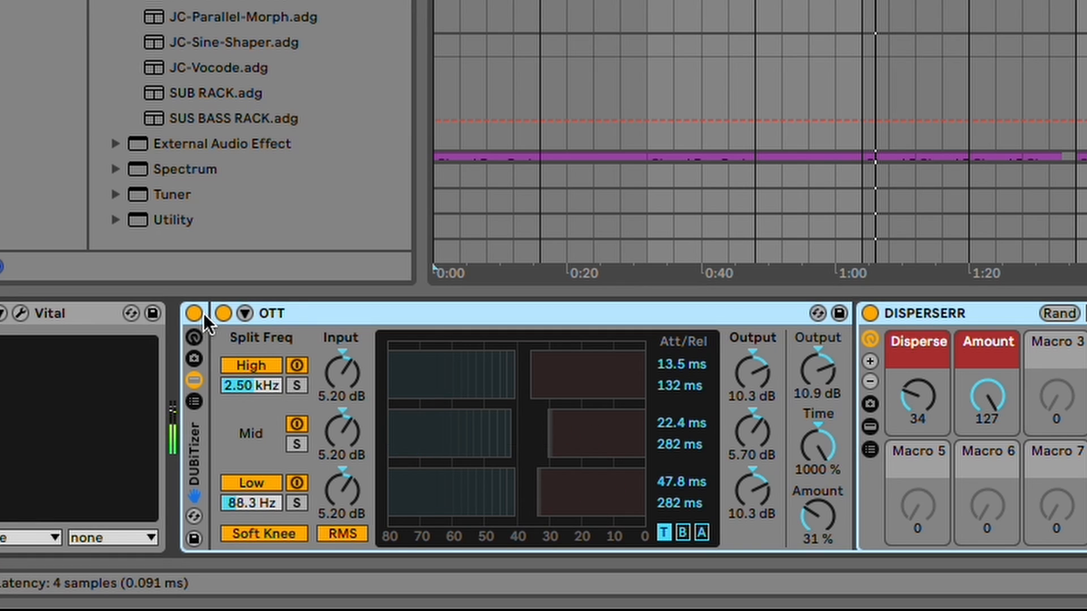
# Step: Toggle the DUBITizer chain's devices off and on to compare their effect on the sound
pyautogui.click(191, 313)
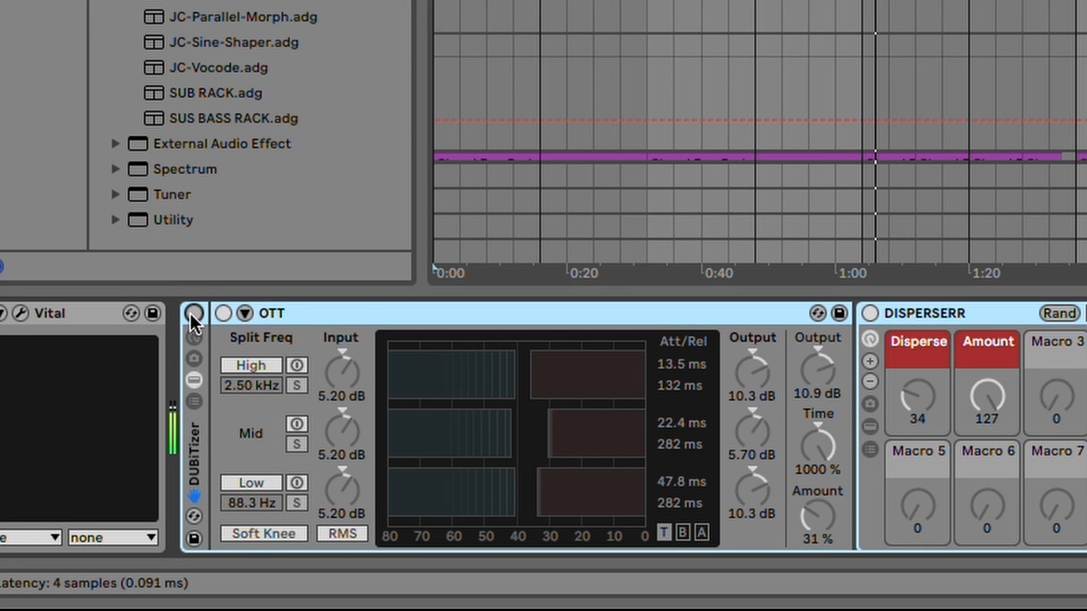
pyautogui.click(191, 314)
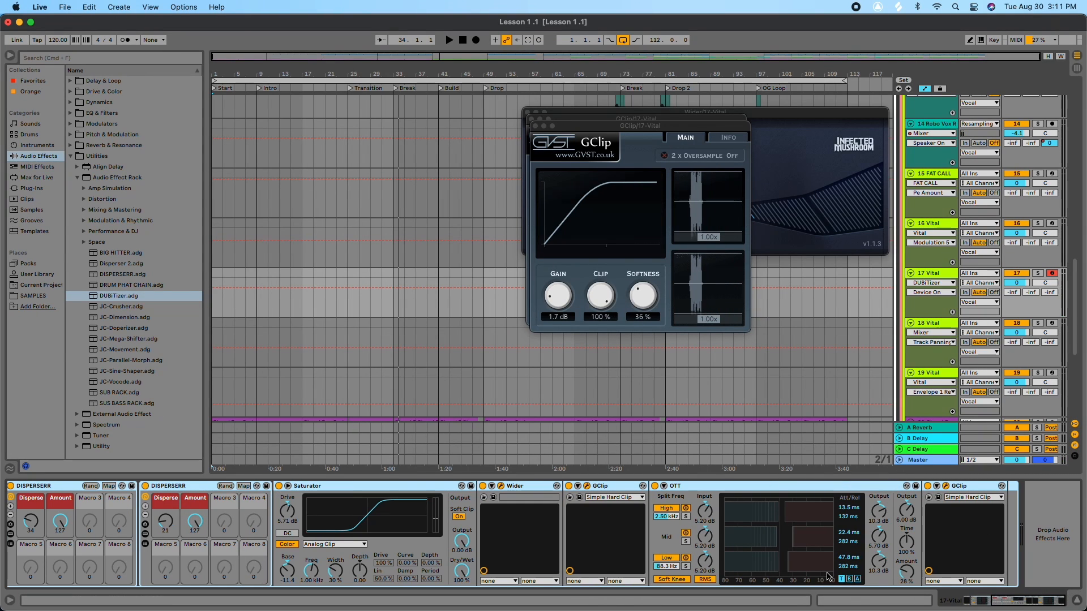
pyautogui.click(927, 486)
pyautogui.click(655, 486)
pyautogui.click(569, 486)
pyautogui.click(483, 486)
pyautogui.moveTo(1044, 600); pyautogui.dragTo(1022, 600)
pyautogui.click(584, 485)
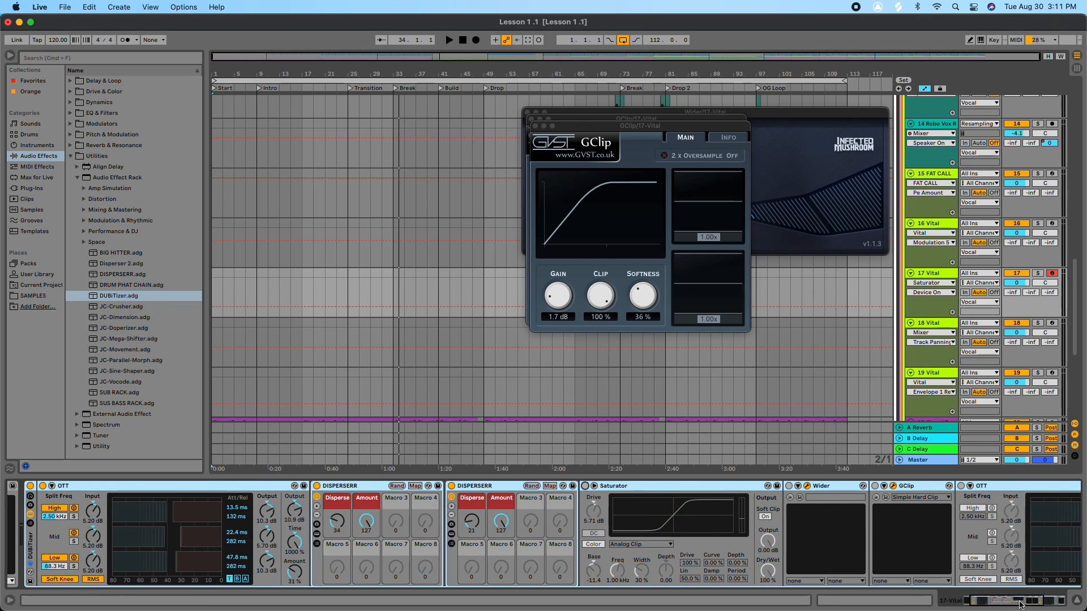
pyautogui.moveTo(1021, 605); pyautogui.dragTo(1016, 605)
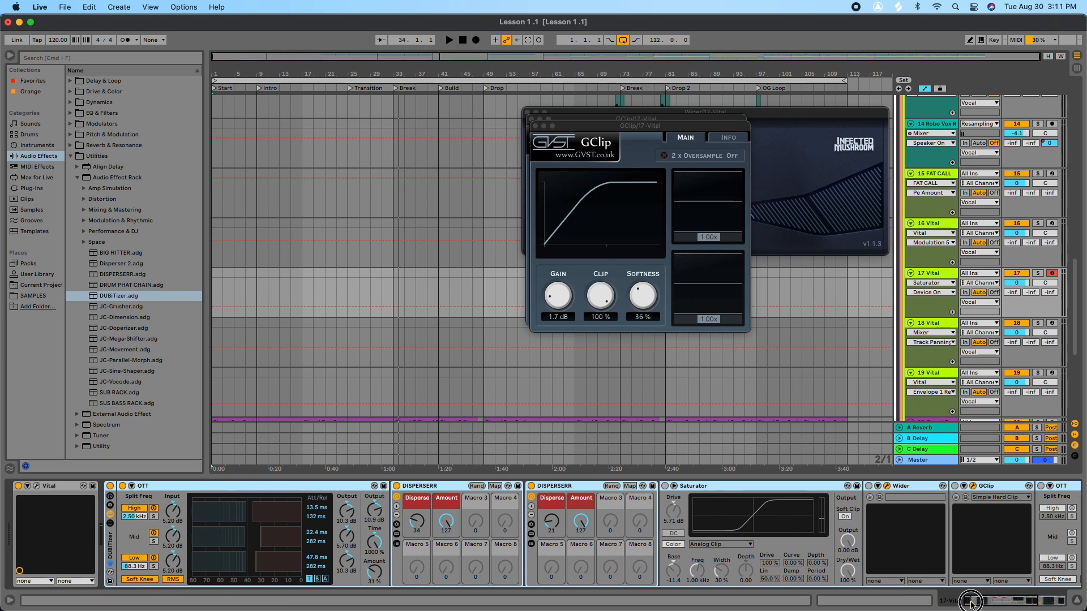
pyautogui.click(121, 486)
pyautogui.click(121, 486)
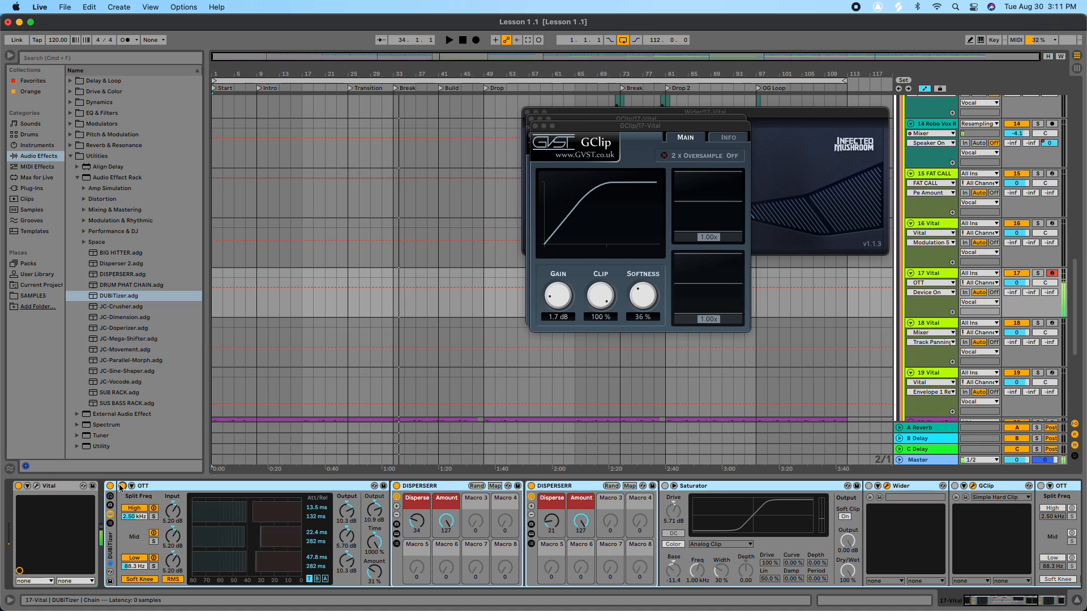
# Step: Reset the OTT Amount to 100% and return it to about 31%
pyautogui.doubleClick(375, 569)
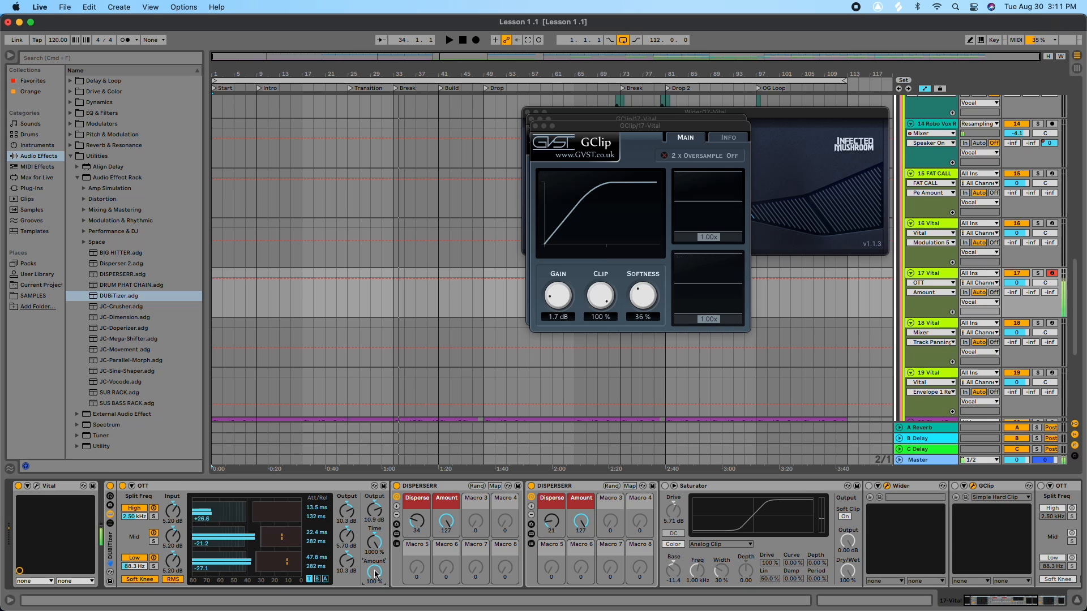
pyautogui.moveTo(375, 573); pyautogui.dragTo(327, 576)
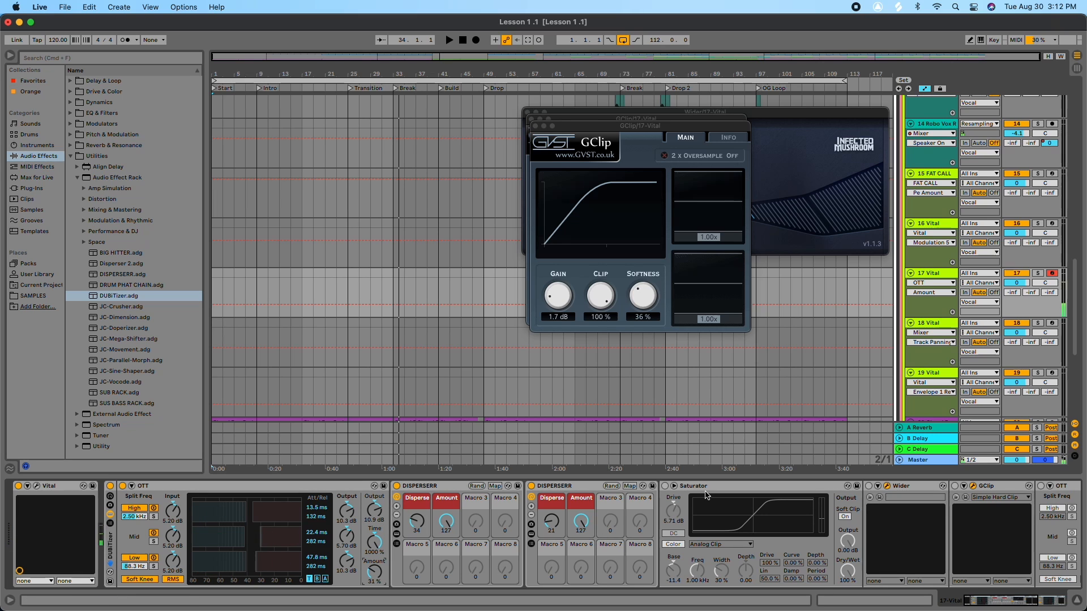
pyautogui.click(666, 486)
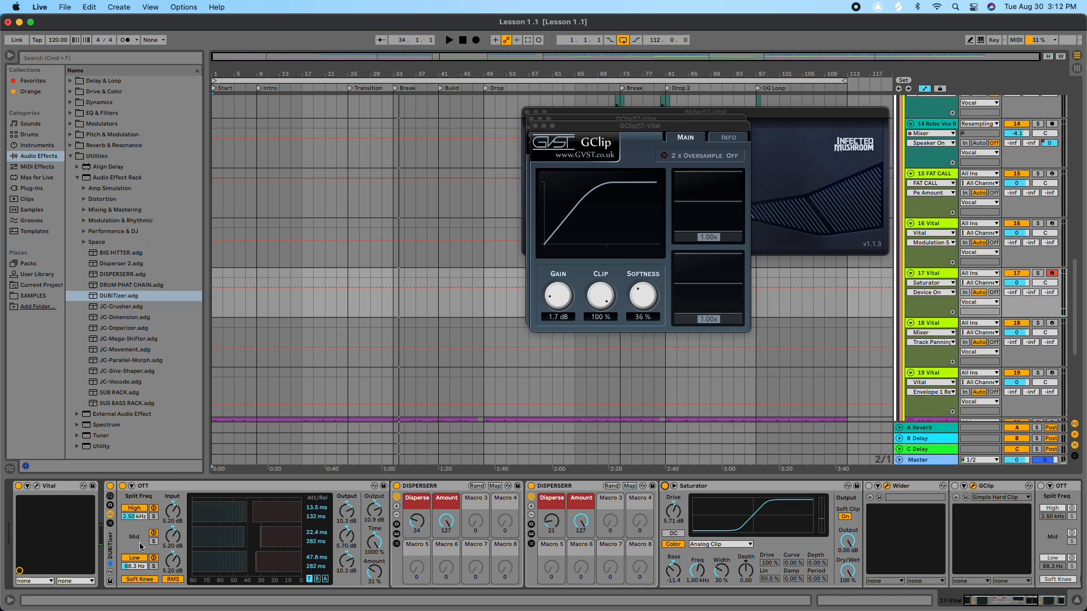
# Step: Set the Saturator's Base to -14.3 in the DUBITizer chain on track 17
pyautogui.click(674, 569)
pyautogui.moveTo(674, 568); pyautogui.dragTo(673, 532)
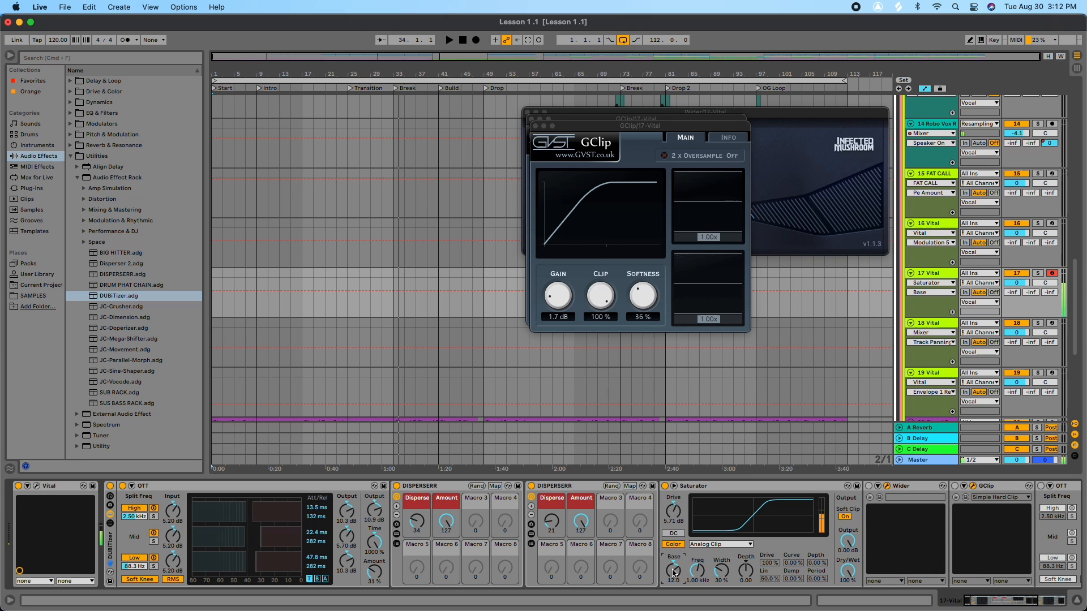
pyautogui.hscroll(1, 674, 573)
pyautogui.moveTo(674, 573); pyautogui.dragTo(674, 603)
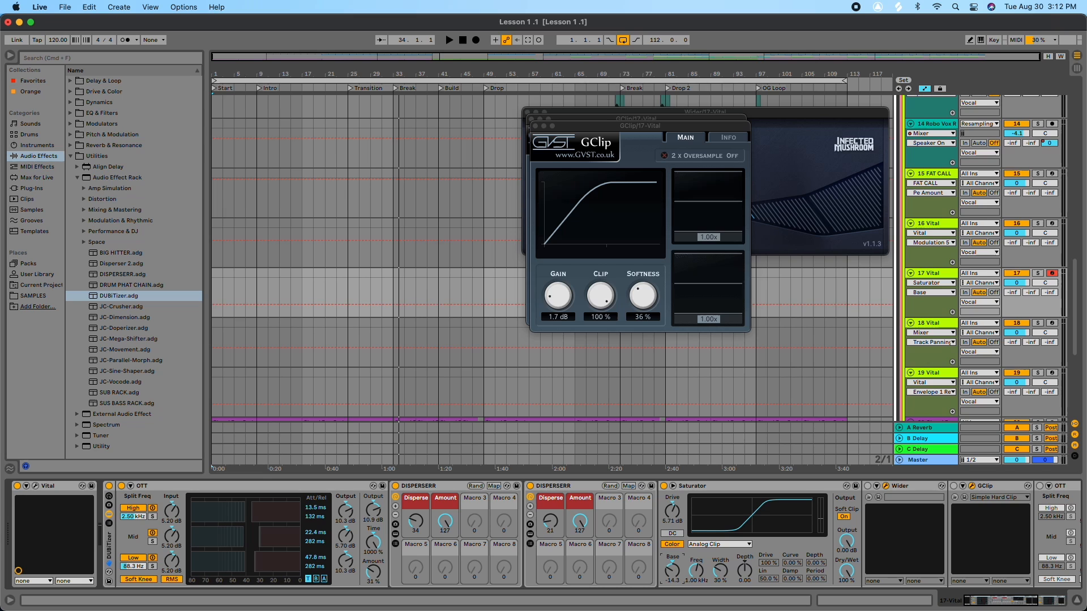
# Step: Open the Wider plugin window, close the GClip window, and reposition the Wider window
pyautogui.hscroll(-1, 674, 570)
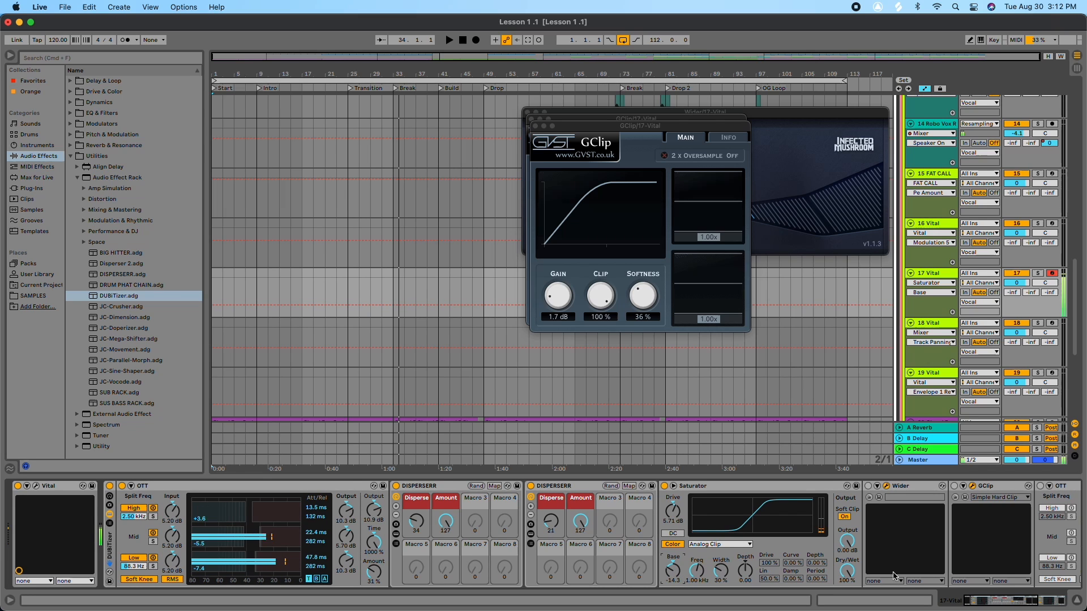
pyautogui.hscroll(5, 866, 574)
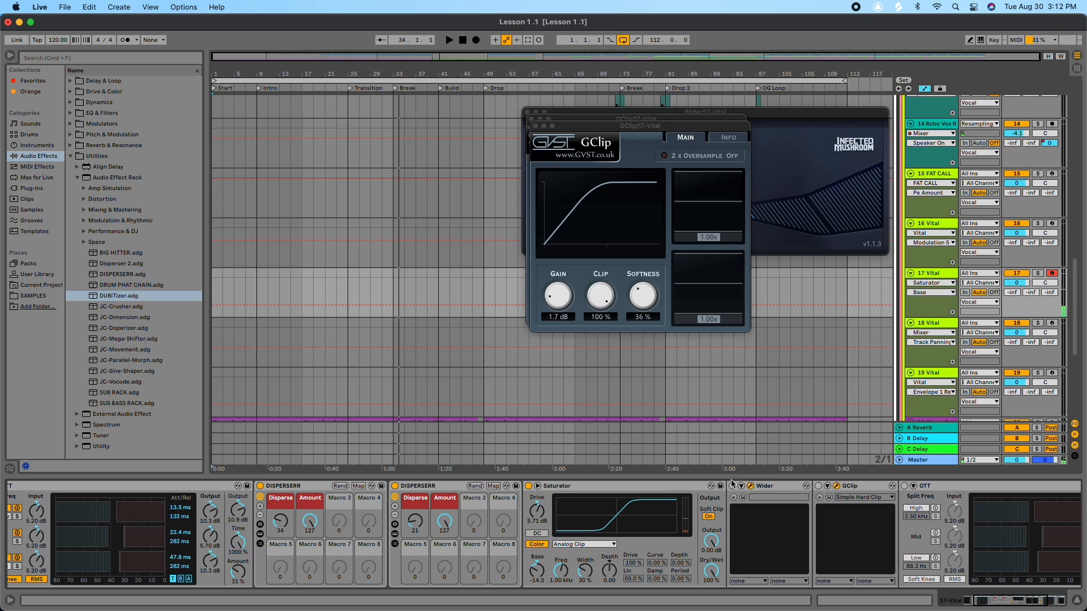
pyautogui.click(733, 485)
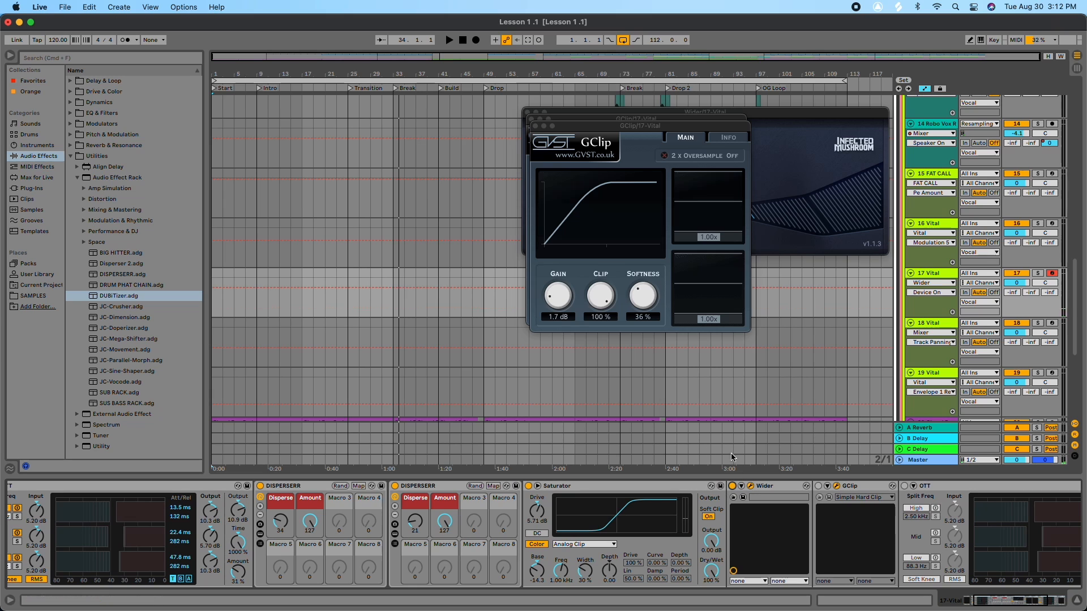
pyautogui.click(536, 127)
pyautogui.click(532, 119)
pyautogui.moveTo(652, 118); pyautogui.dragTo(486, 126)
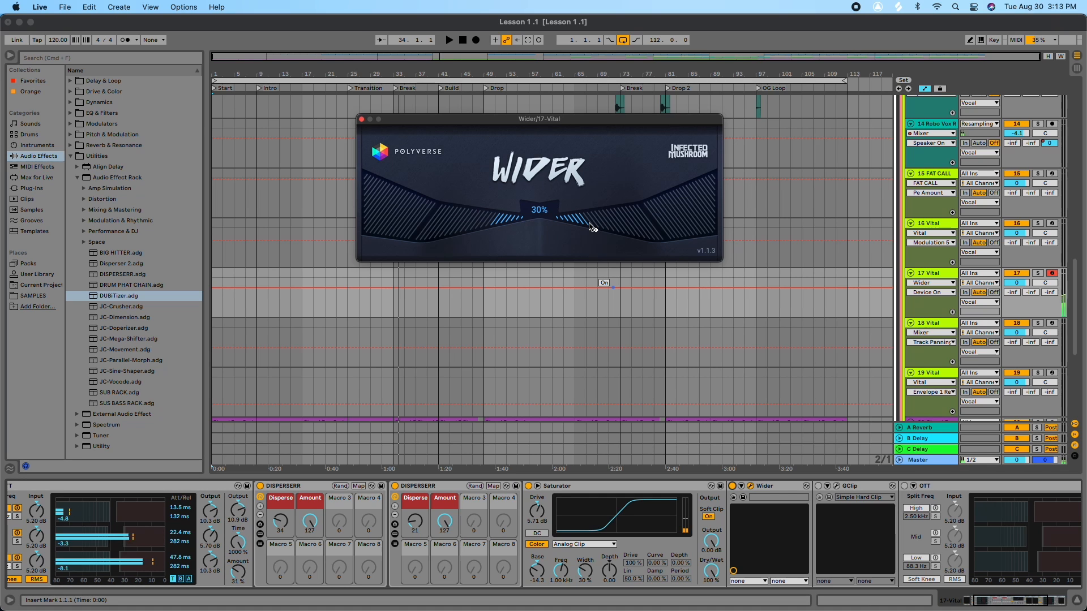
# Step: Audition Wider's width at 200% and 32%, toggle the device off and on, then set it to 83%
pyautogui.moveTo(599, 216); pyautogui.dragTo(750, 221)
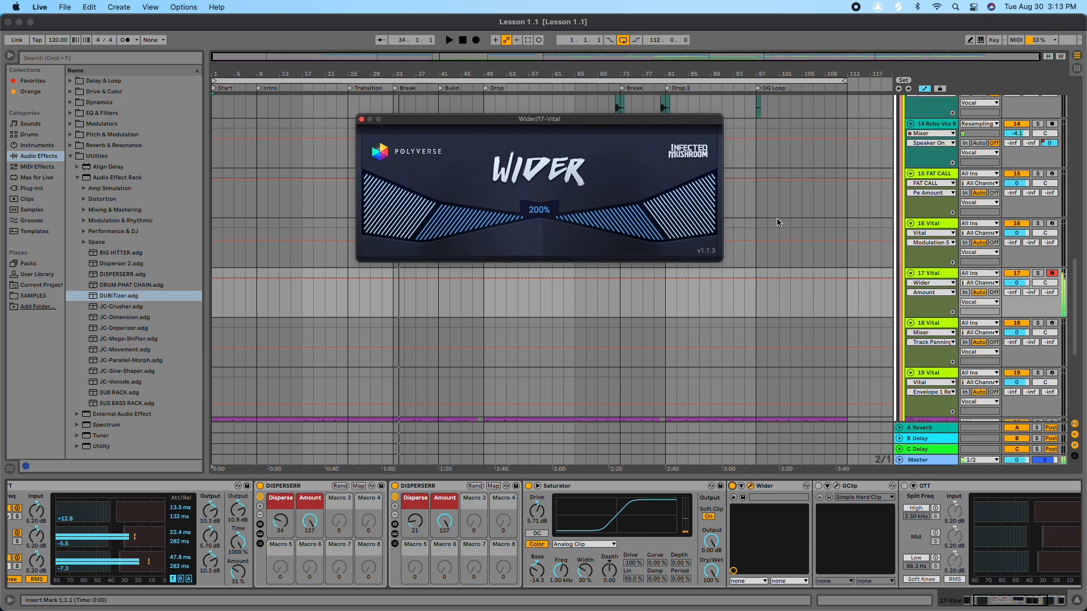
pyautogui.moveTo(734, 227); pyautogui.dragTo(590, 243)
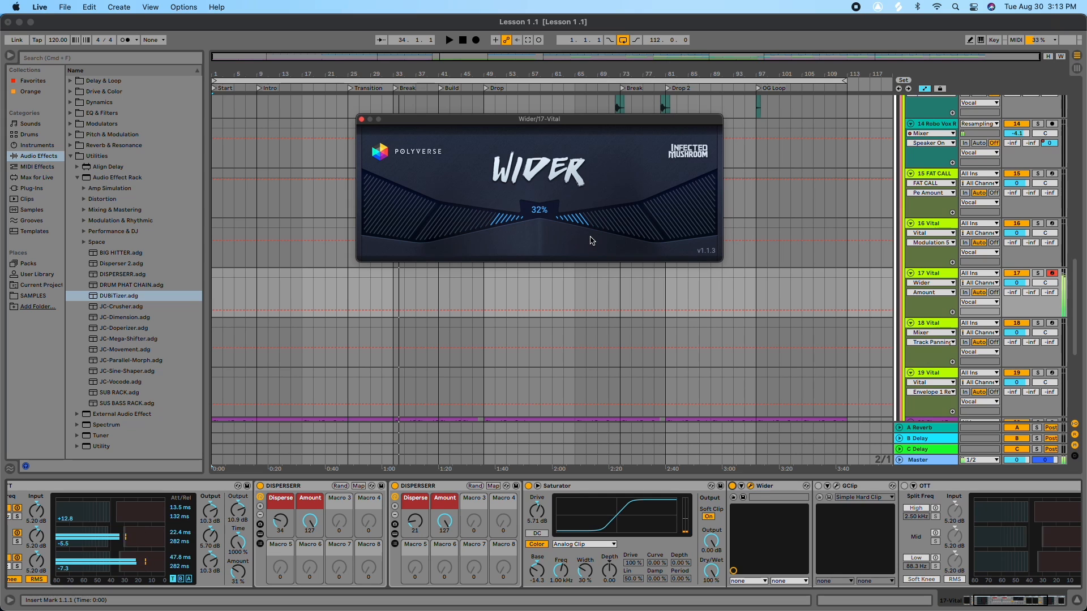
pyautogui.click(732, 485)
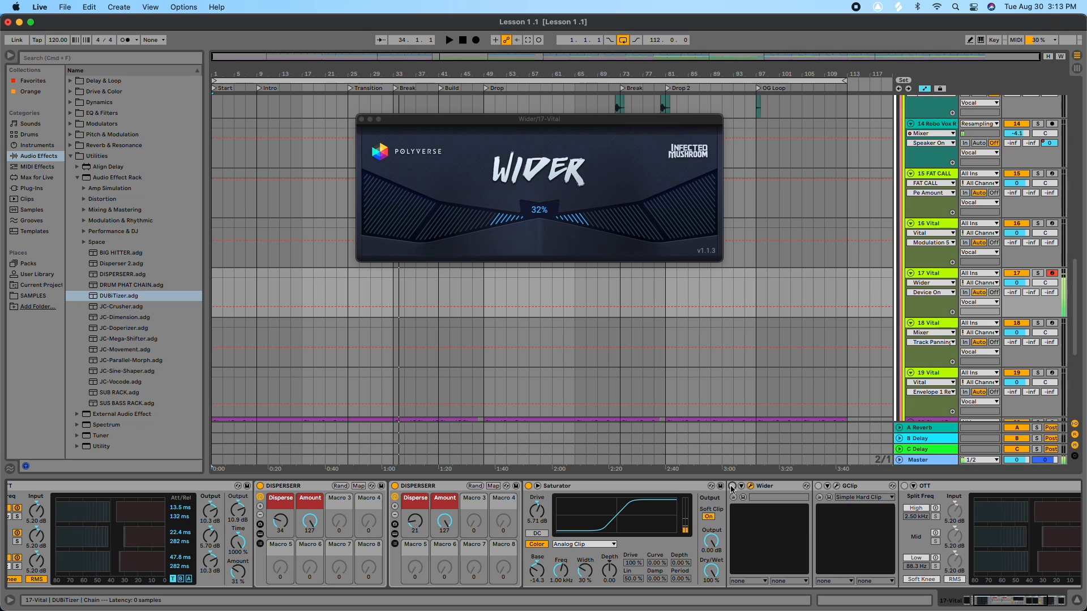
pyautogui.click(732, 486)
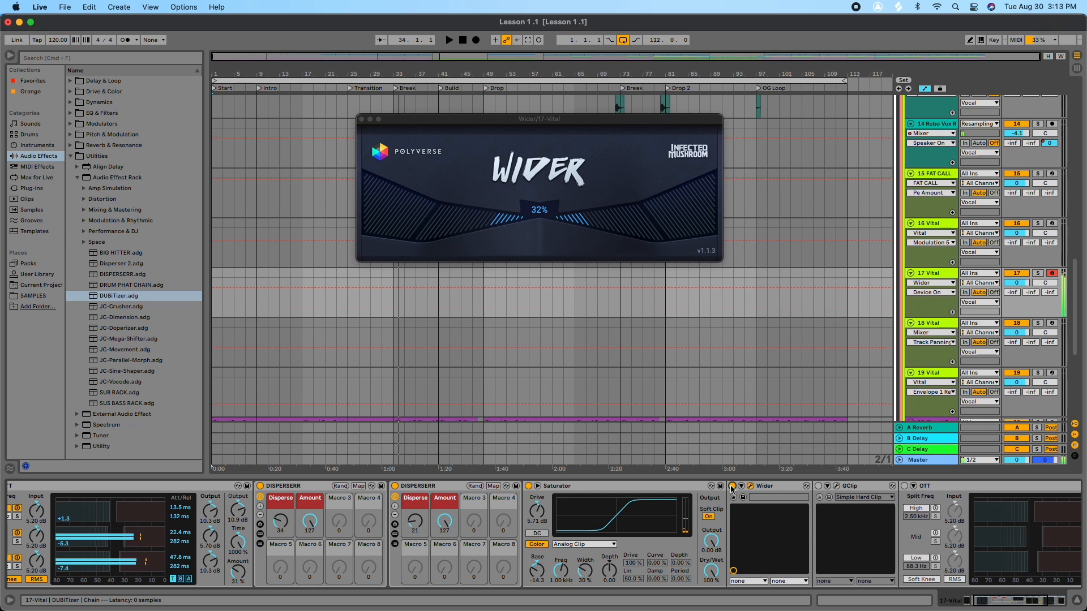
pyautogui.moveTo(636, 229); pyautogui.dragTo(681, 227)
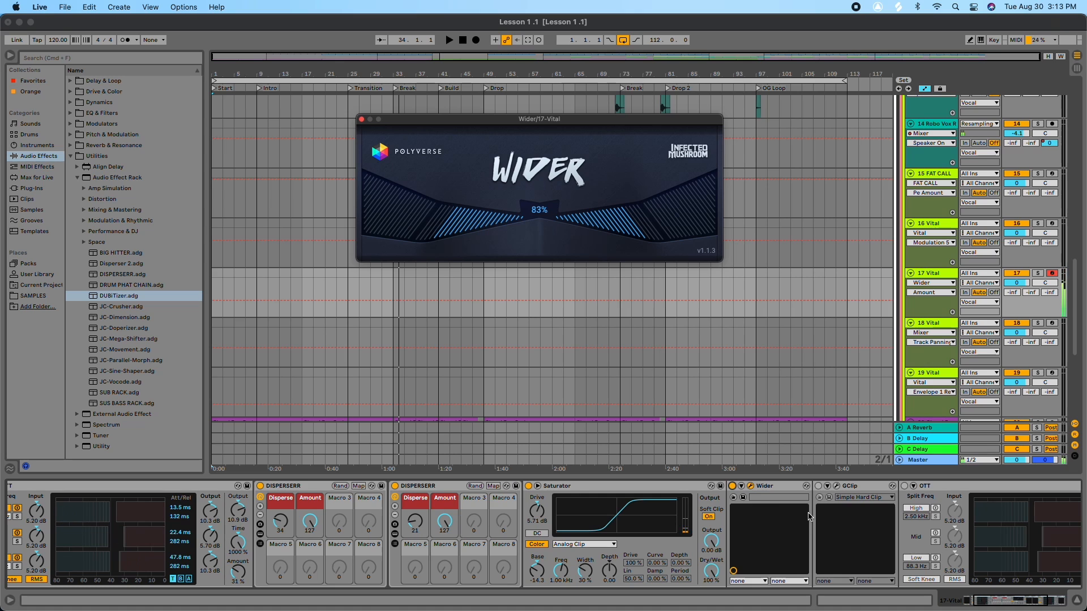
# Step: Open the first GClip, set its Gain to 3.6 dB, and close both plugin windows
pyautogui.click(818, 486)
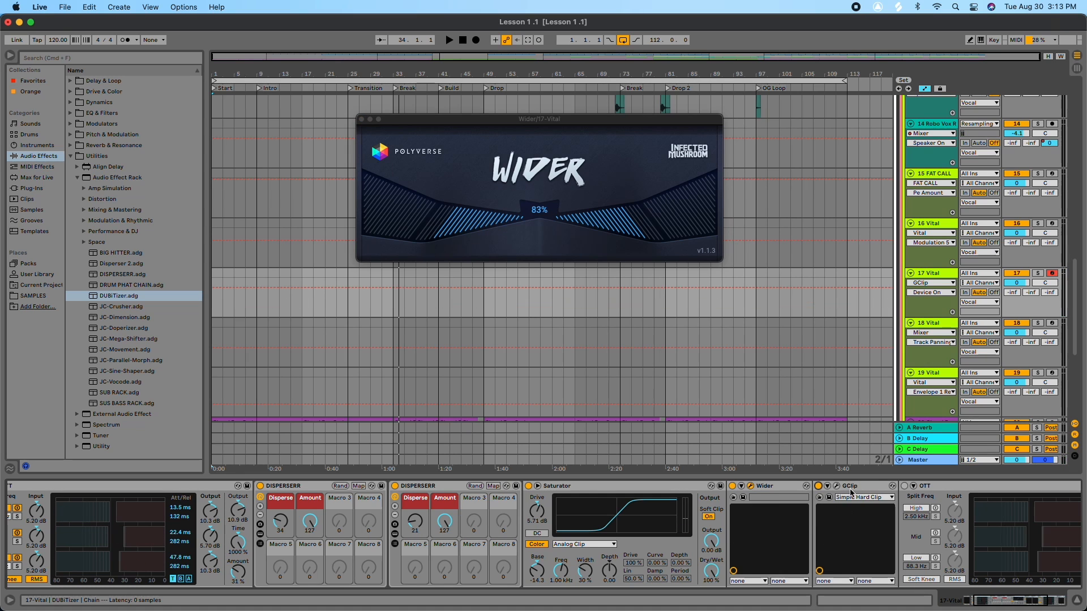
pyautogui.click(837, 487)
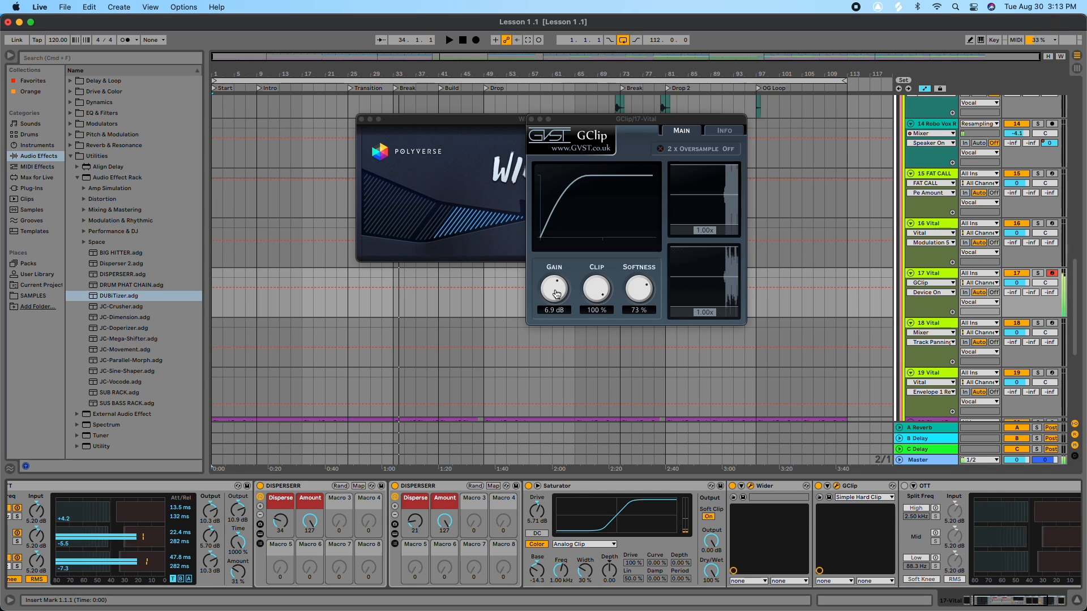
pyautogui.moveTo(556, 294)
pyautogui.mouseDown()
pyautogui.moveTo(550, 316)
pyautogui.moveTo(559, 307)
pyautogui.mouseUp()
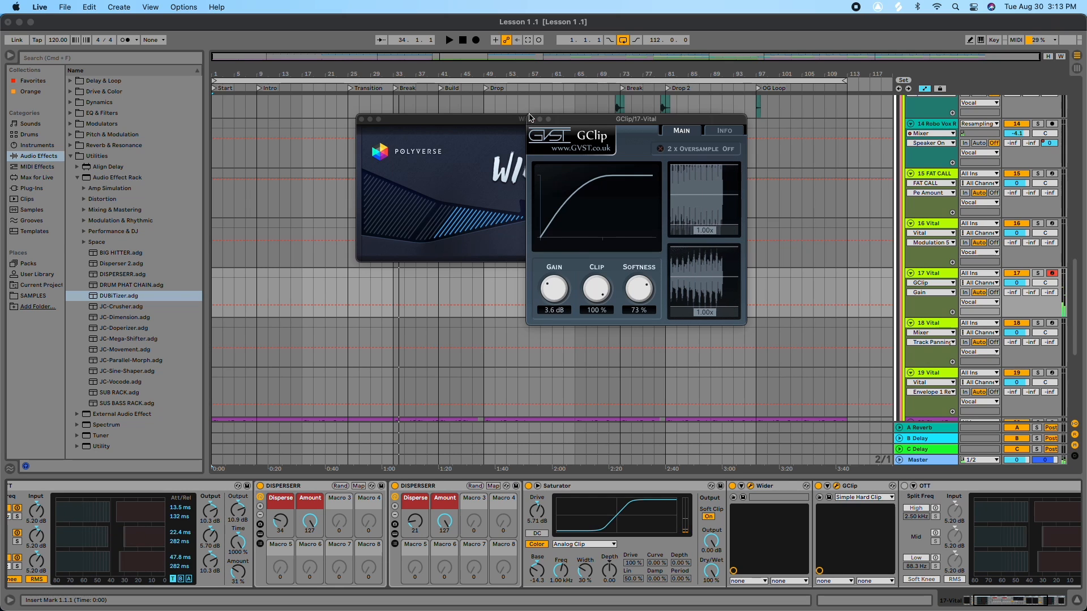
pyautogui.click(531, 119)
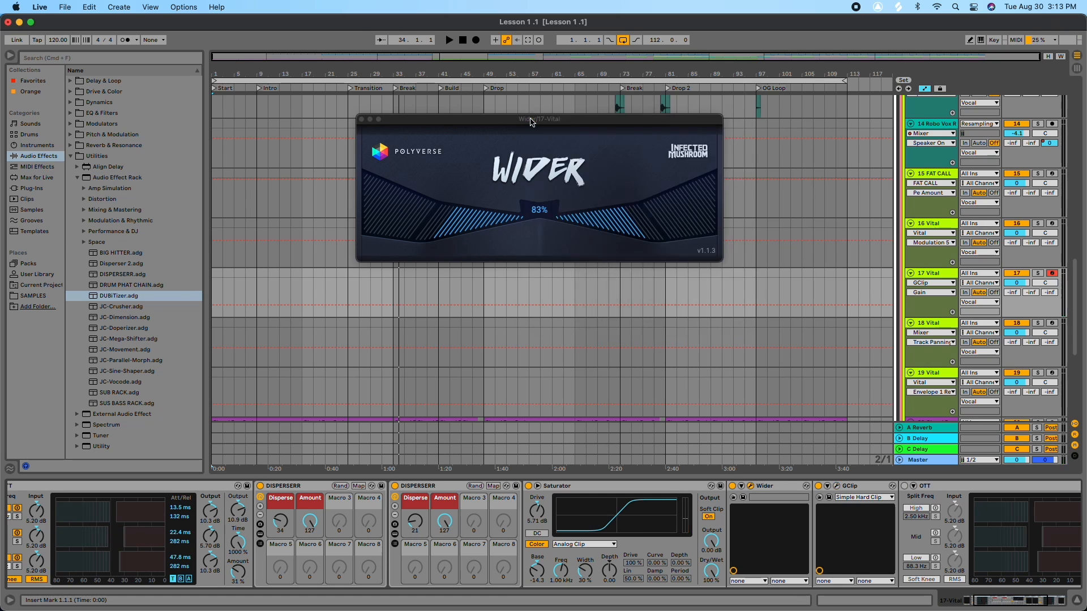
pyautogui.click(361, 119)
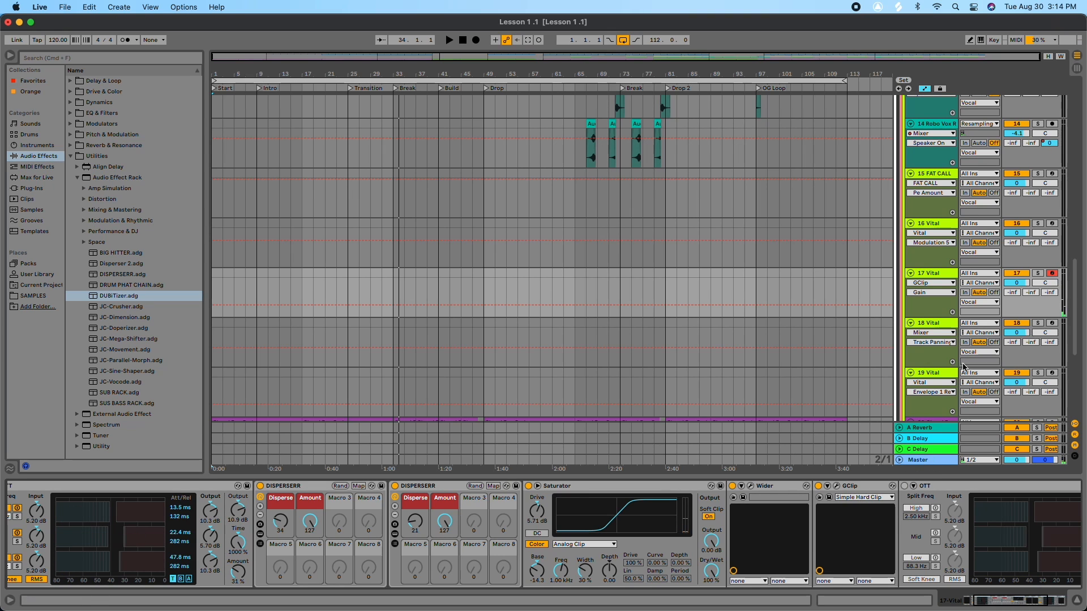
# Step: Set the last OTT's Amount to 20% after trying 100% and 31%, and toggle the OTT off and on to compare
pyautogui.moveTo(991, 601); pyautogui.dragTo(1014, 601)
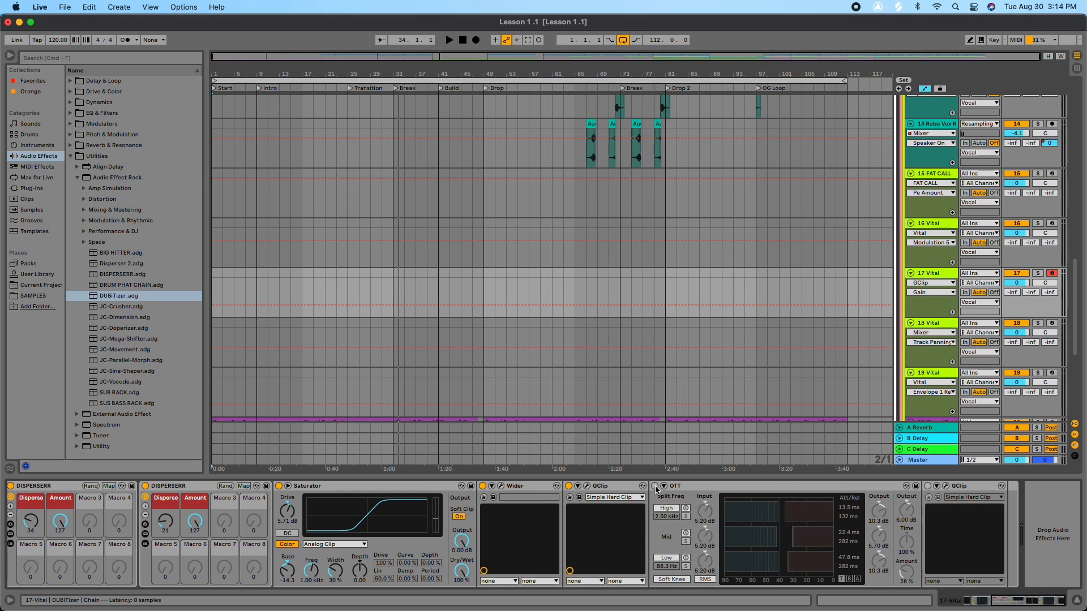
pyautogui.click(656, 486)
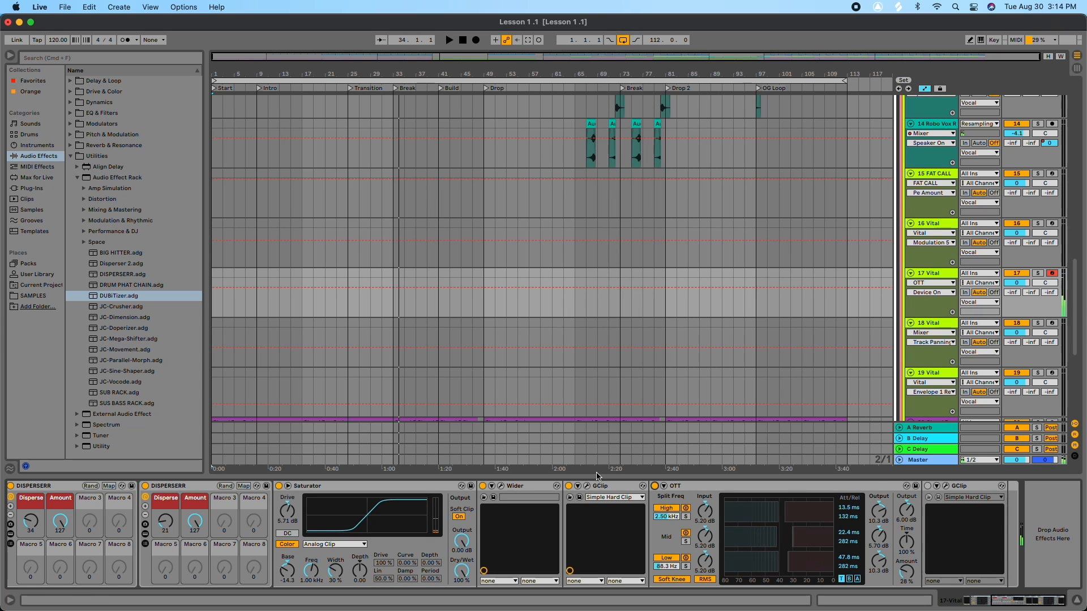
pyautogui.moveTo(906, 573); pyautogui.dragTo(907, 552)
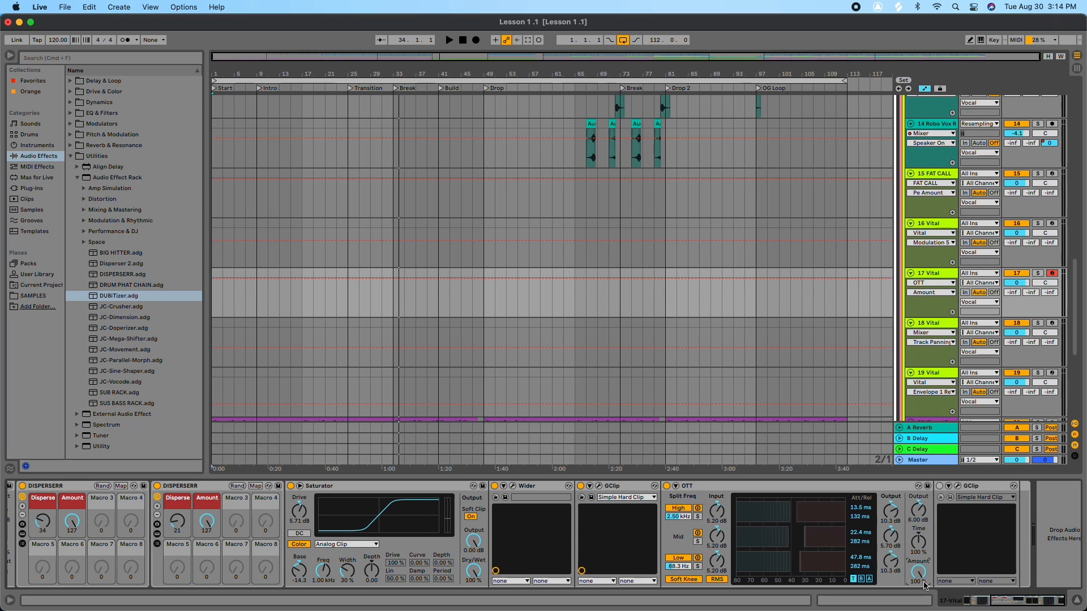
pyautogui.moveTo(909, 577); pyautogui.dragTo(910, 610)
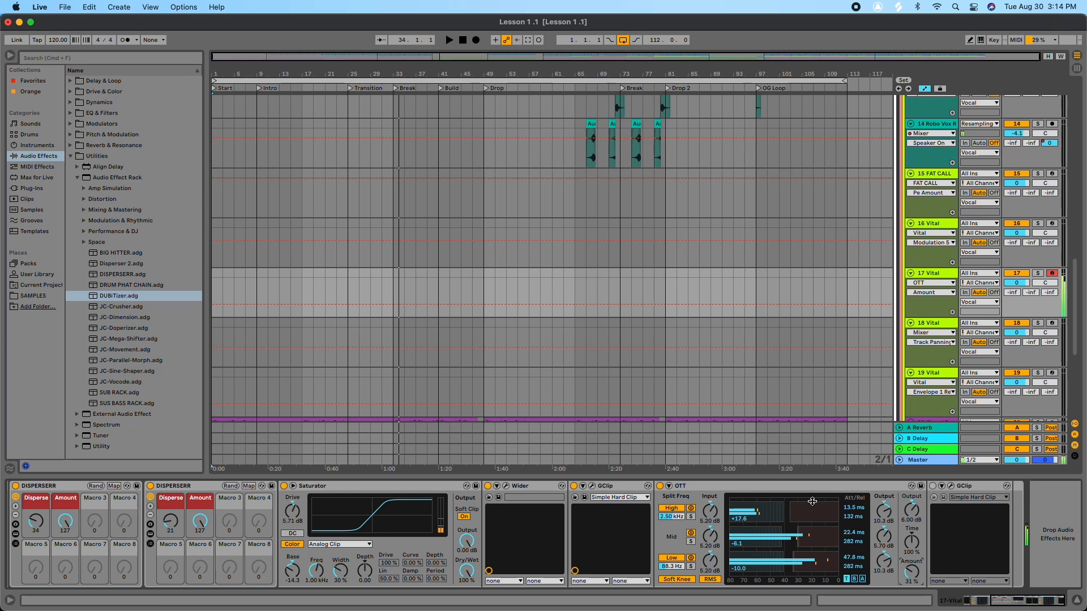
pyautogui.moveTo(917, 577); pyautogui.dragTo(917, 510)
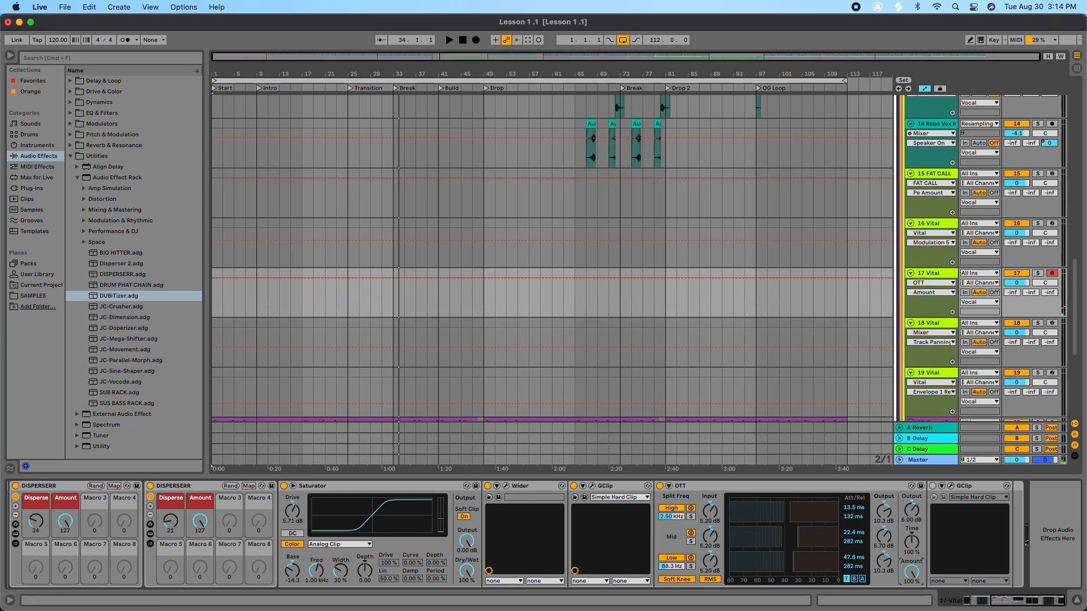
pyautogui.moveTo(915, 576); pyautogui.dragTo(915, 610)
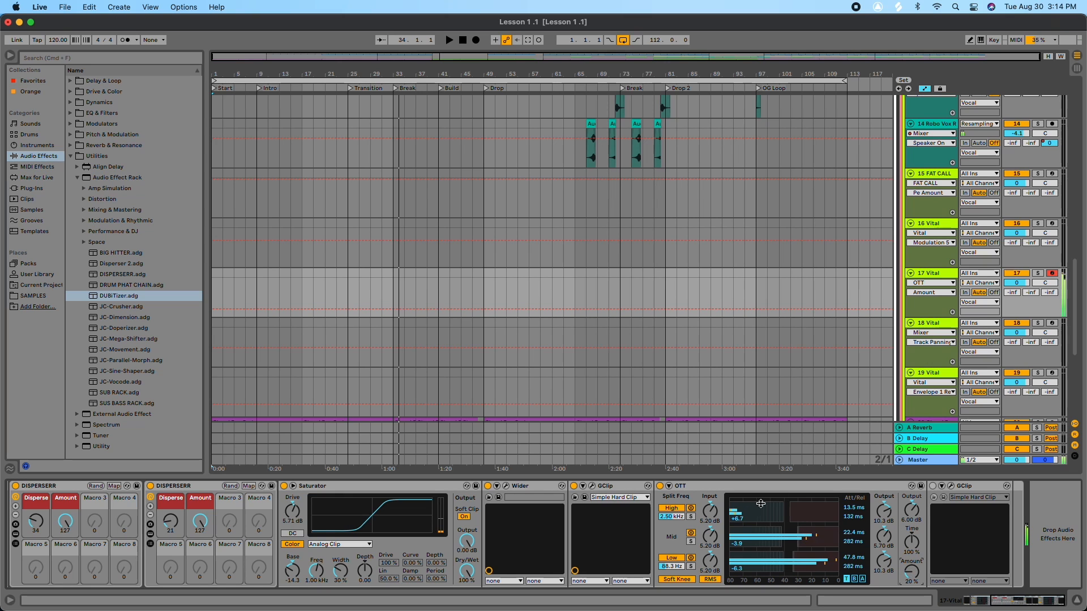
pyautogui.click(660, 486)
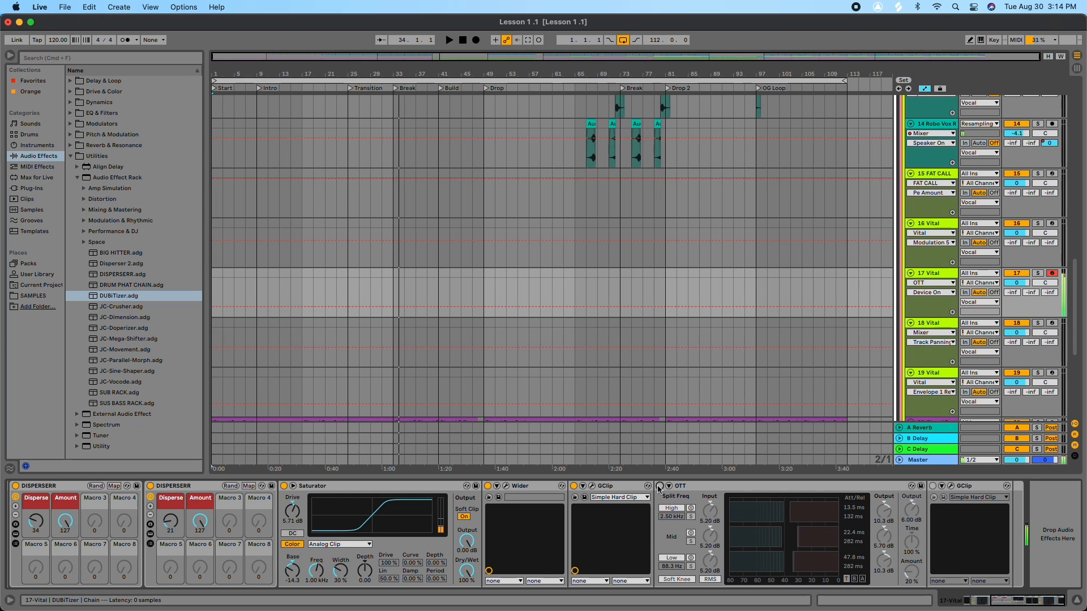
pyautogui.click(659, 486)
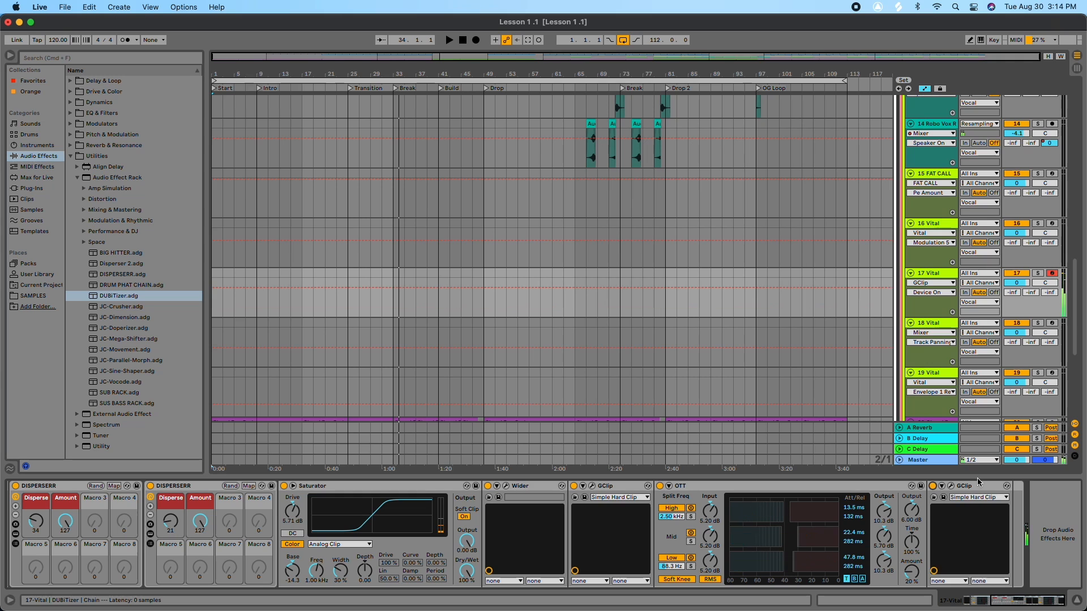
# Step: Open the final GClip's window and toggle that GClip off and on to compare its effect
pyautogui.click(951, 487)
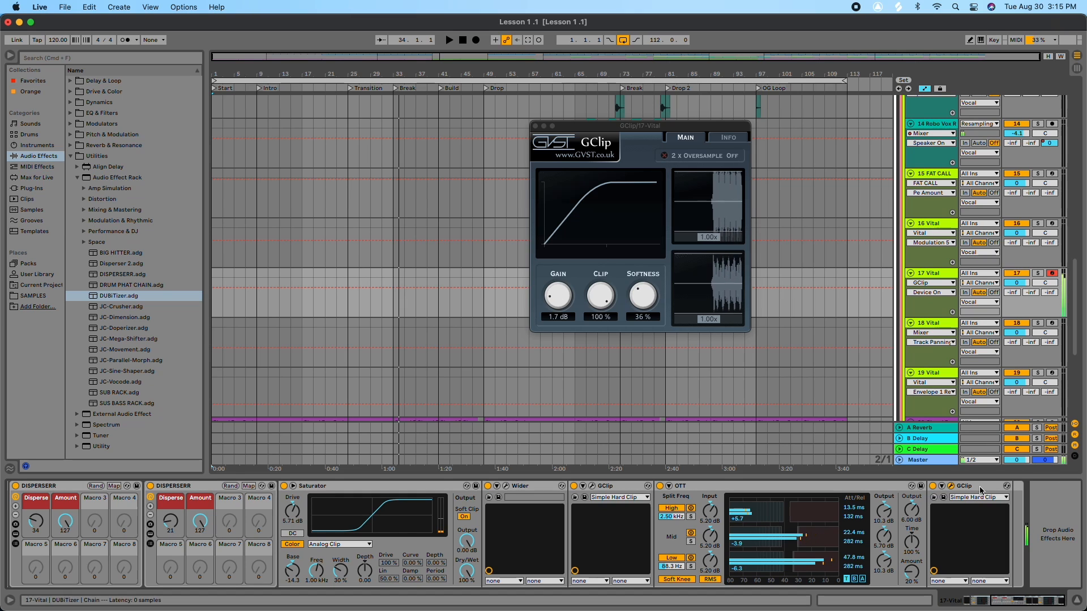
pyautogui.click(933, 487)
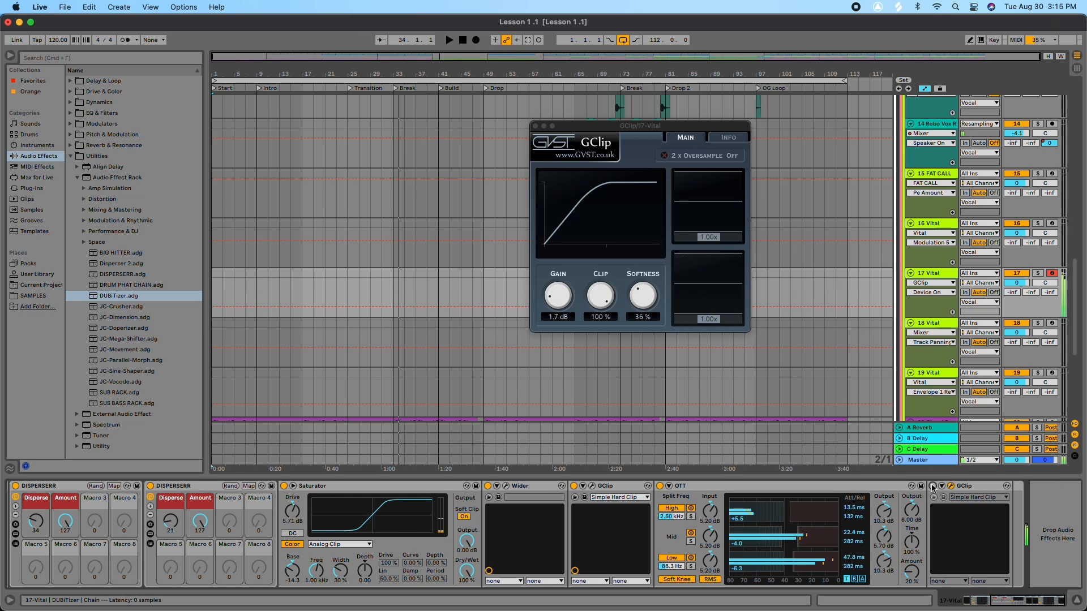
pyautogui.click(933, 486)
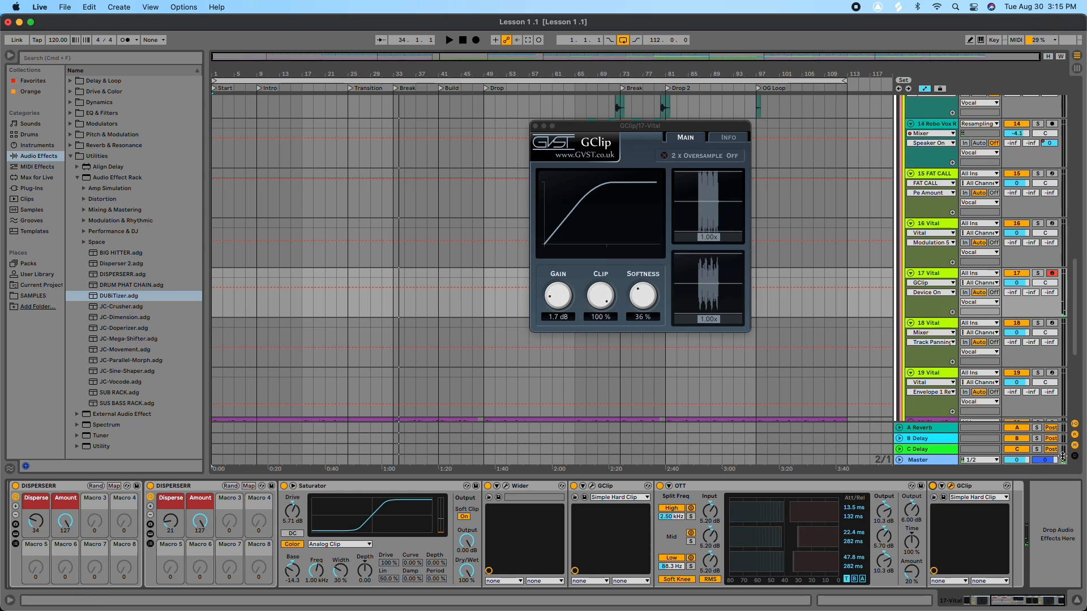
pyautogui.click(969, 486)
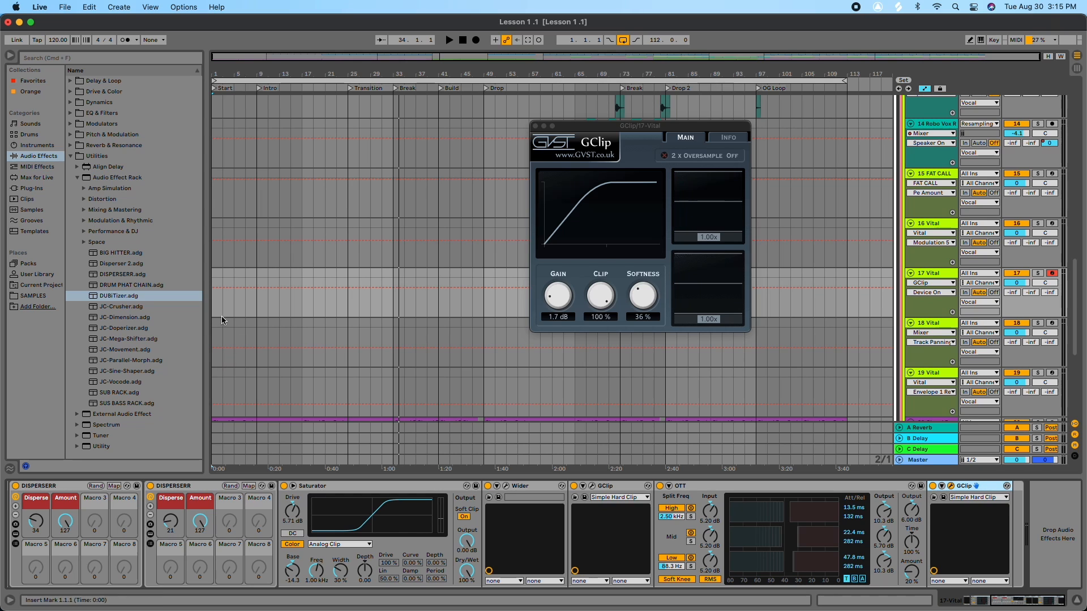
pyautogui.click(128, 295)
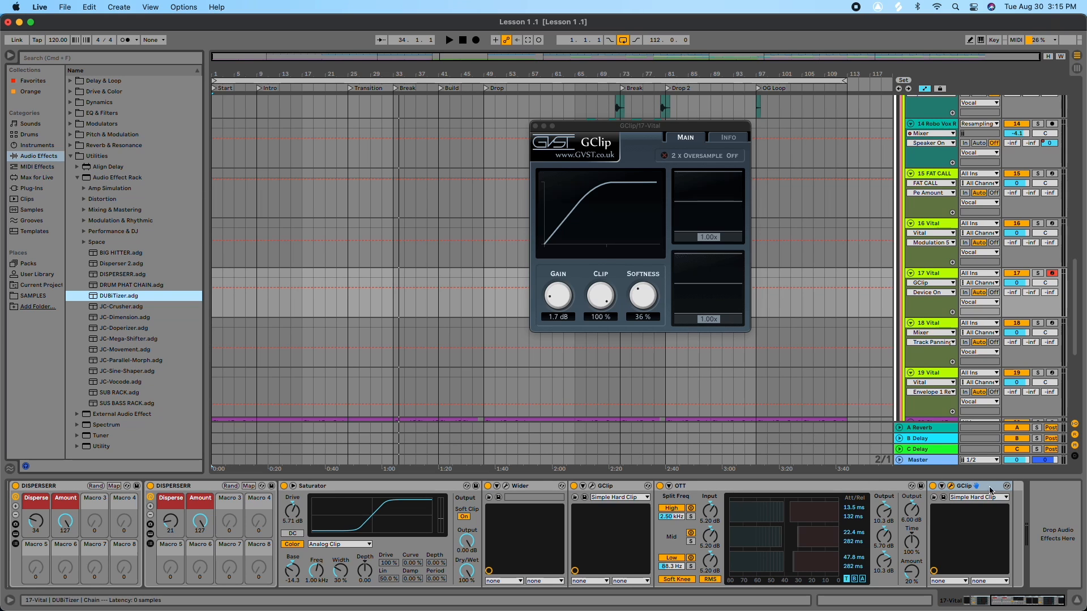
# Step: Toggle the whole DUBITizer rack off and on to compare the processed and dry sound
pyautogui.hscroll(-5, 1041, 498)
pyautogui.hscroll(-8, 1040, 498)
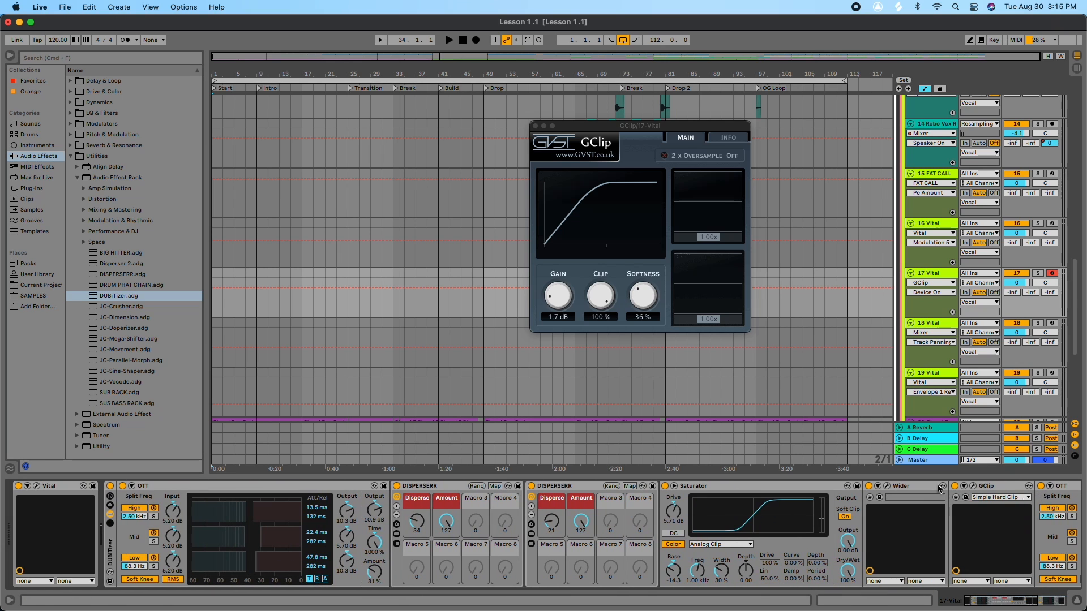
pyautogui.click(110, 487)
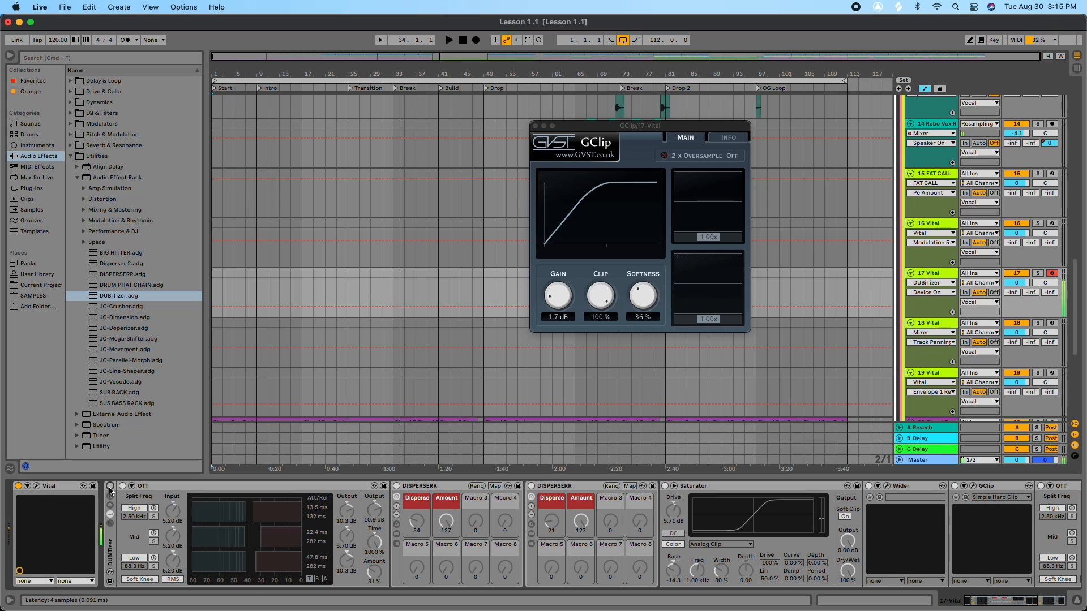
pyautogui.click(110, 487)
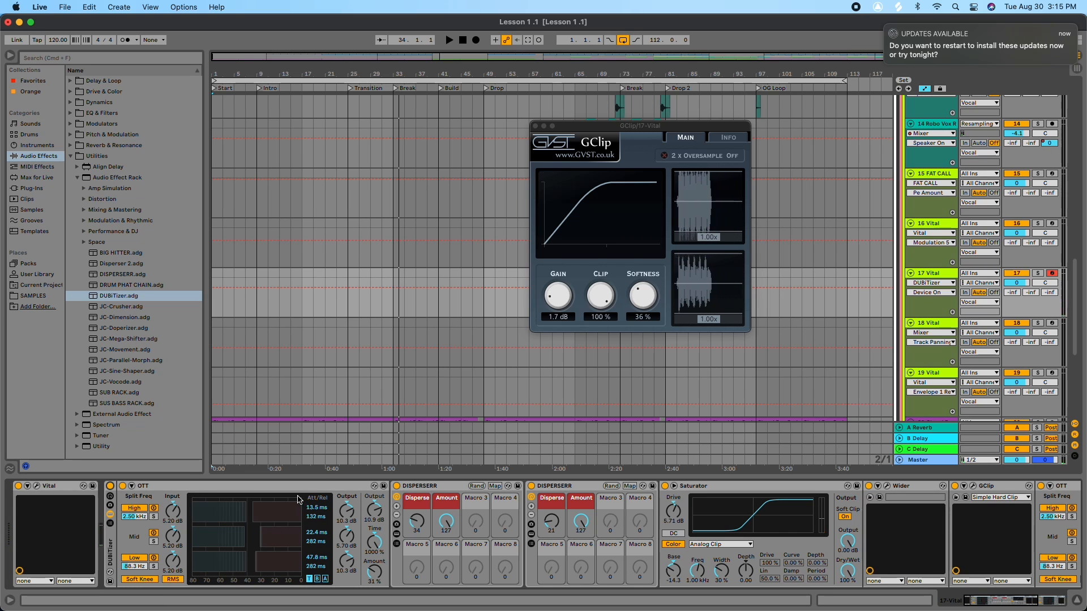
pyautogui.hscroll(5, 622, 542)
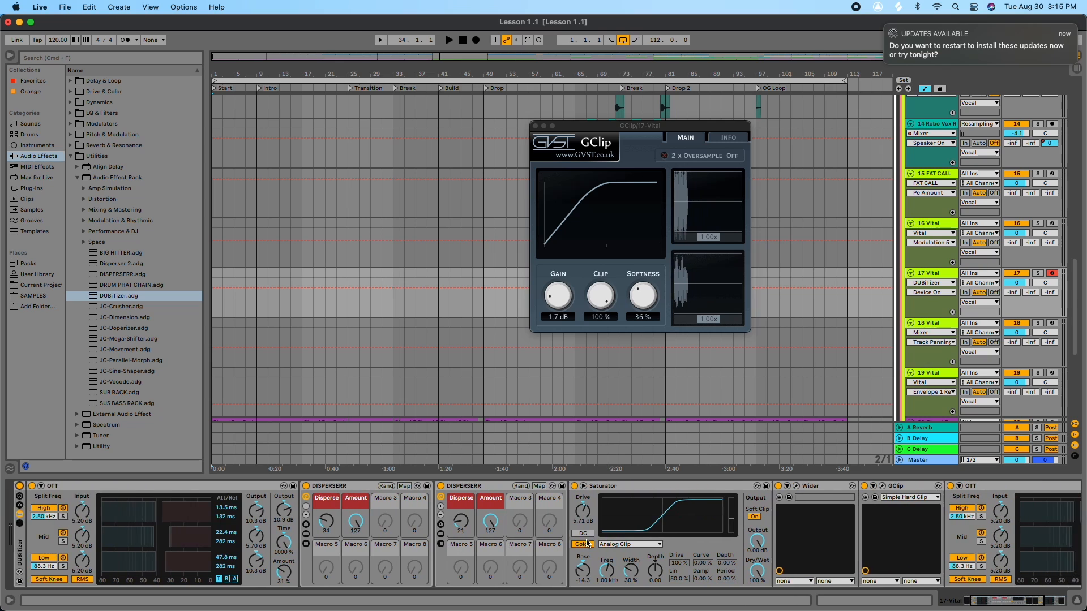
pyautogui.hscroll(3, 623, 542)
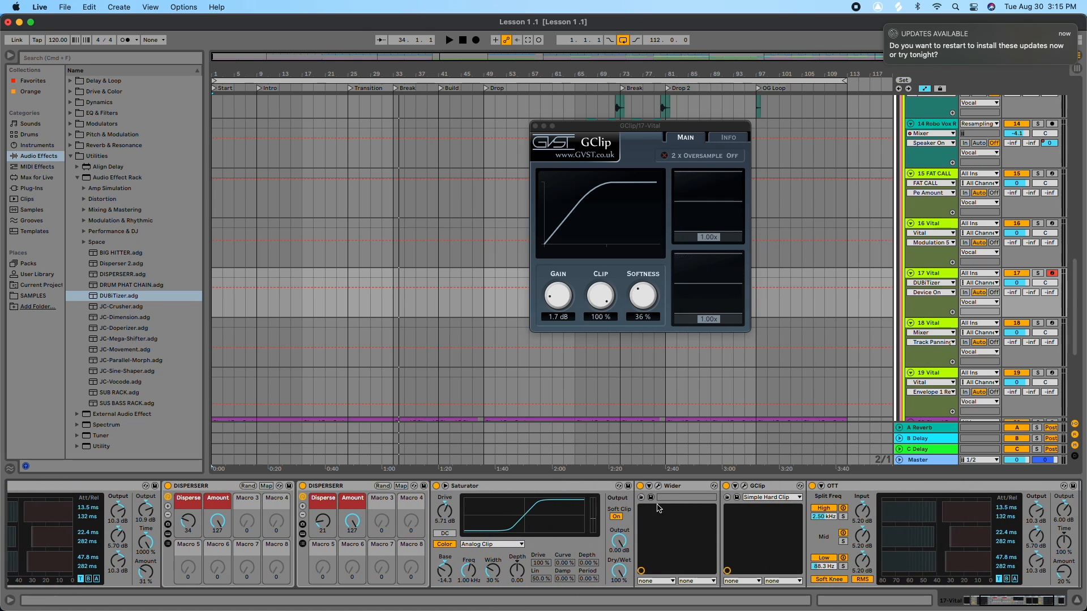
pyautogui.hscroll(1, 671, 490)
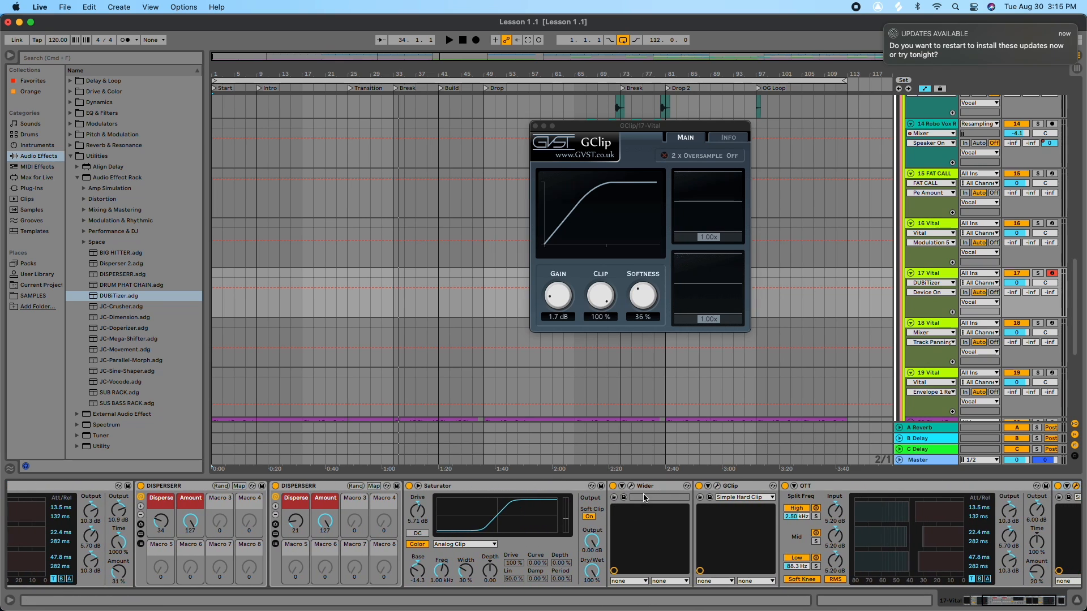
# Step: Inspect the DUBITizer effect chain on the 17 Vital track
pyautogui.hscroll(5, 644, 498)
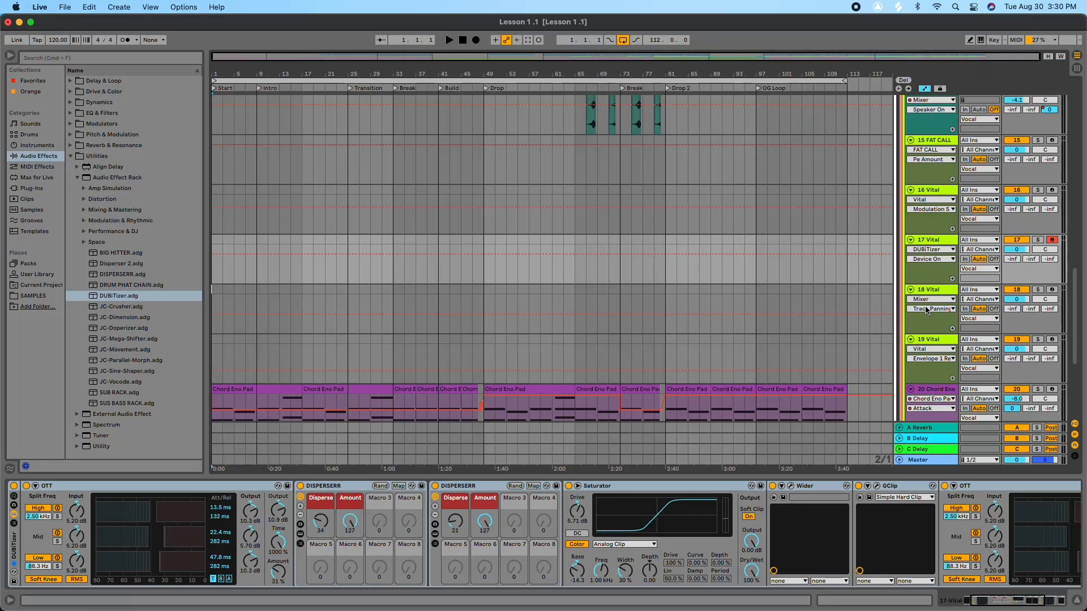
pyautogui.scroll(-1, 927, 310)
pyautogui.click(930, 231)
pyautogui.hscroll(-3, 962, 592)
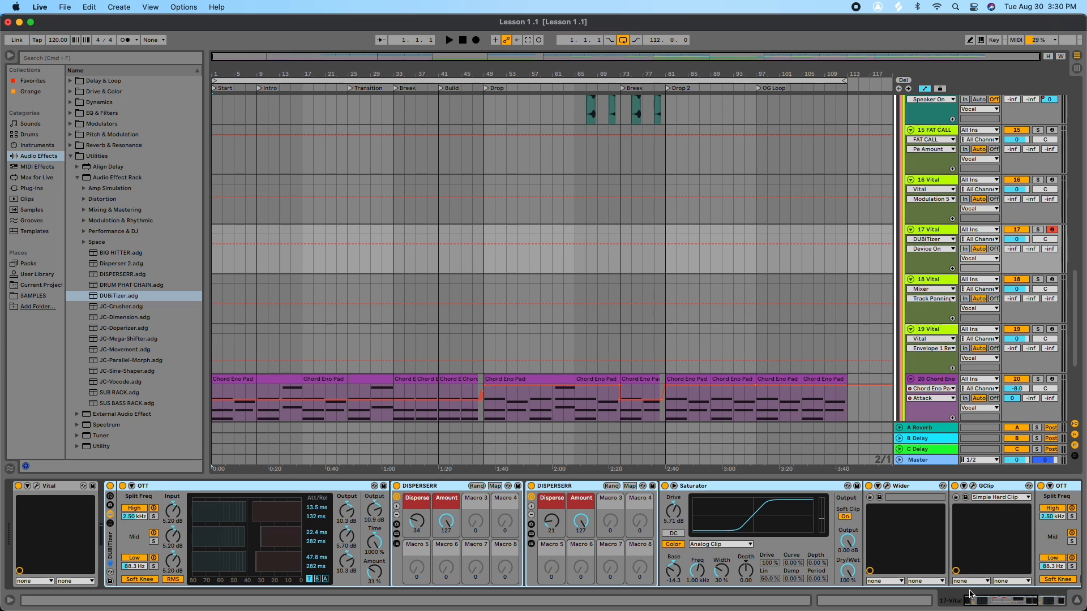
pyautogui.moveTo(985, 604)
pyautogui.mouseDown()
pyautogui.moveTo(1037, 591)
pyautogui.moveTo(981, 598)
pyautogui.mouseUp()
pyautogui.hscroll(5, 723, 508)
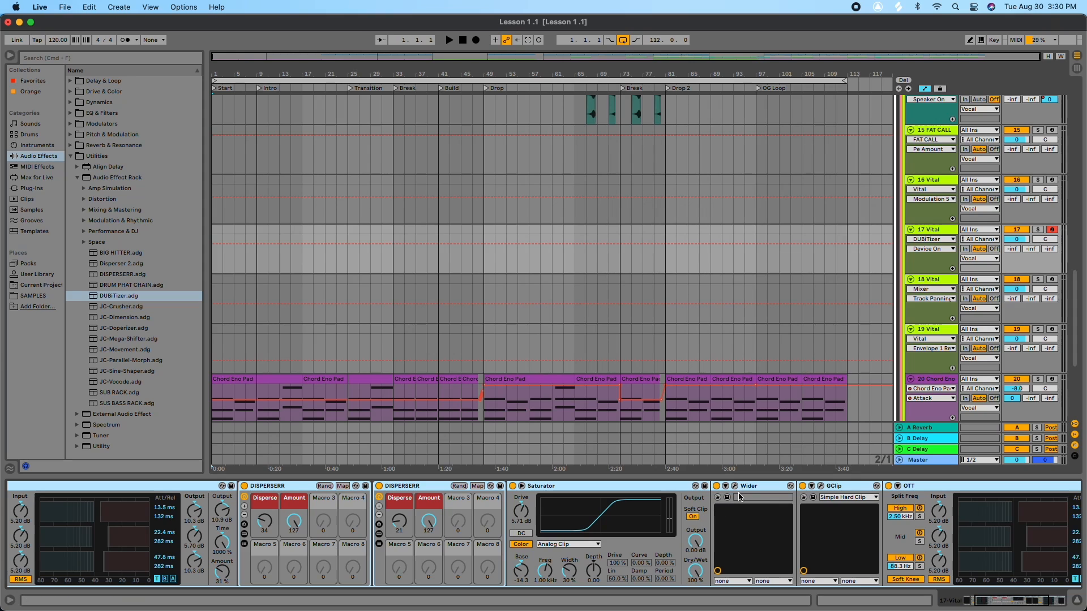
pyautogui.click(833, 243)
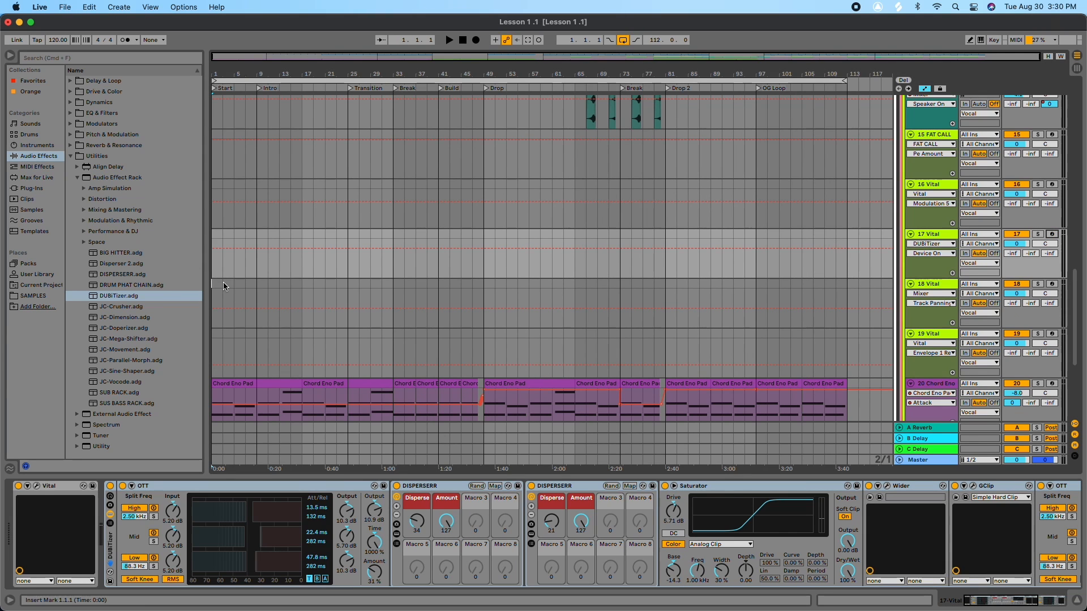
pyautogui.scroll(-5, 301, 322)
pyautogui.scroll(-1, 326, 331)
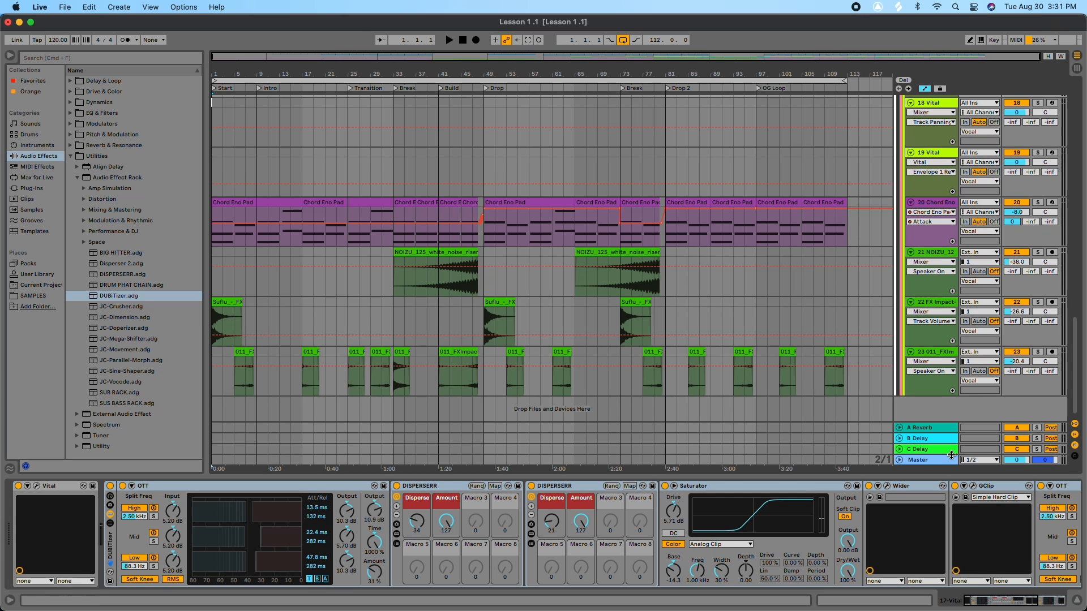
# Step: Search the plug-ins for "fab" and add FabFilter Pro-L 2 to the Master track after its Limiter
pyautogui.click(930, 462)
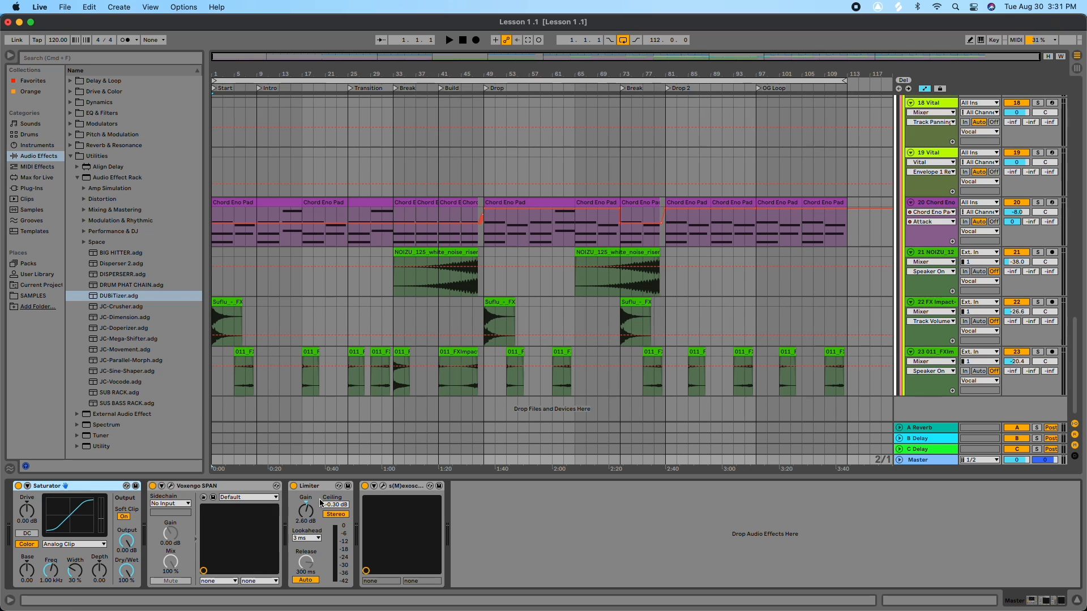
pyautogui.click(25, 187)
pyautogui.click(77, 57)
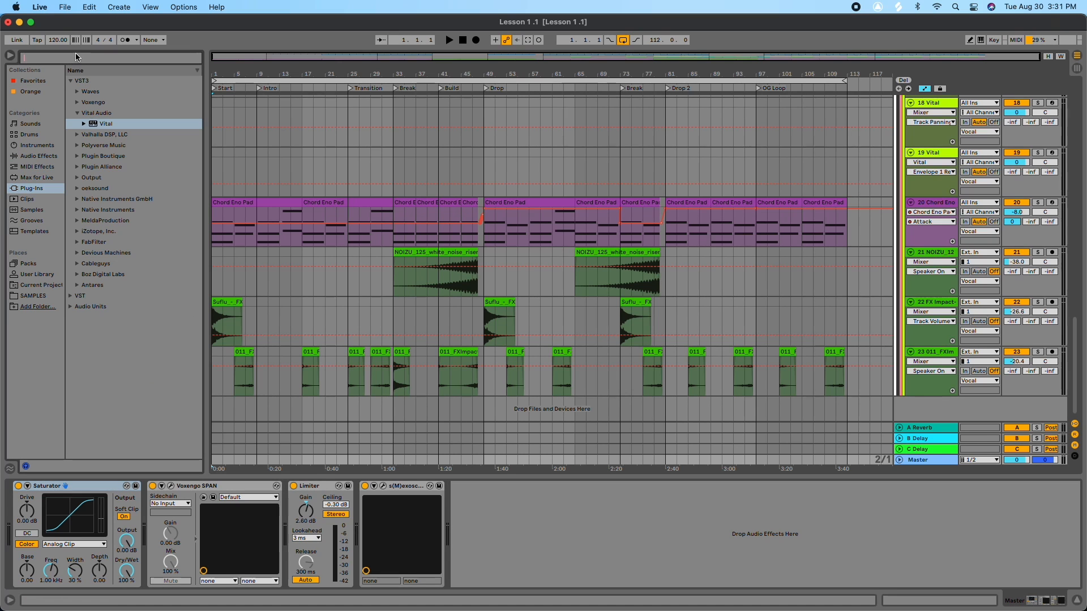
pyautogui.write('fab')
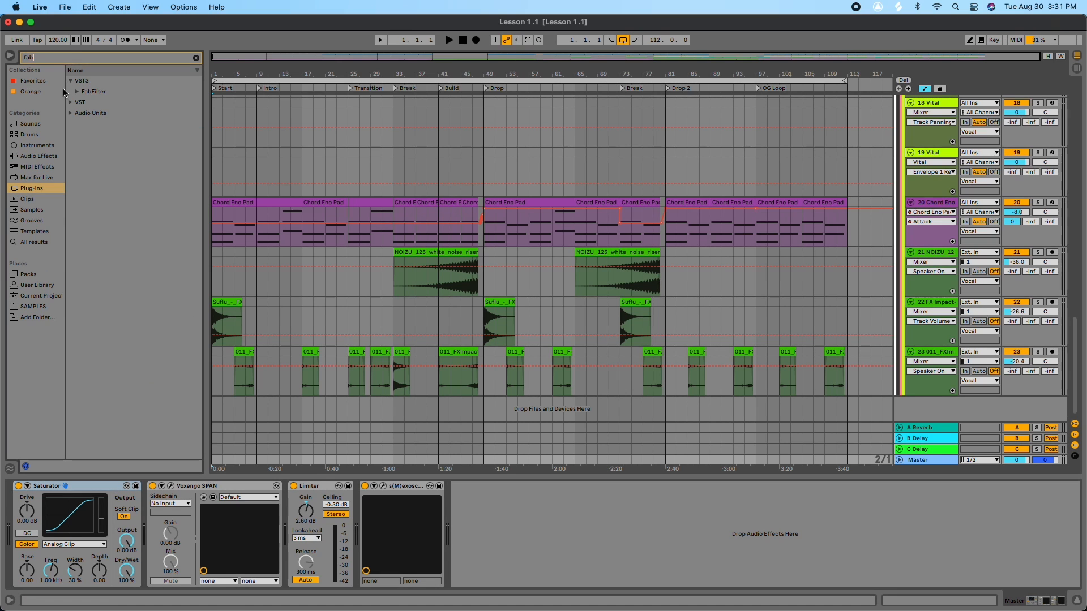
pyautogui.click(89, 93)
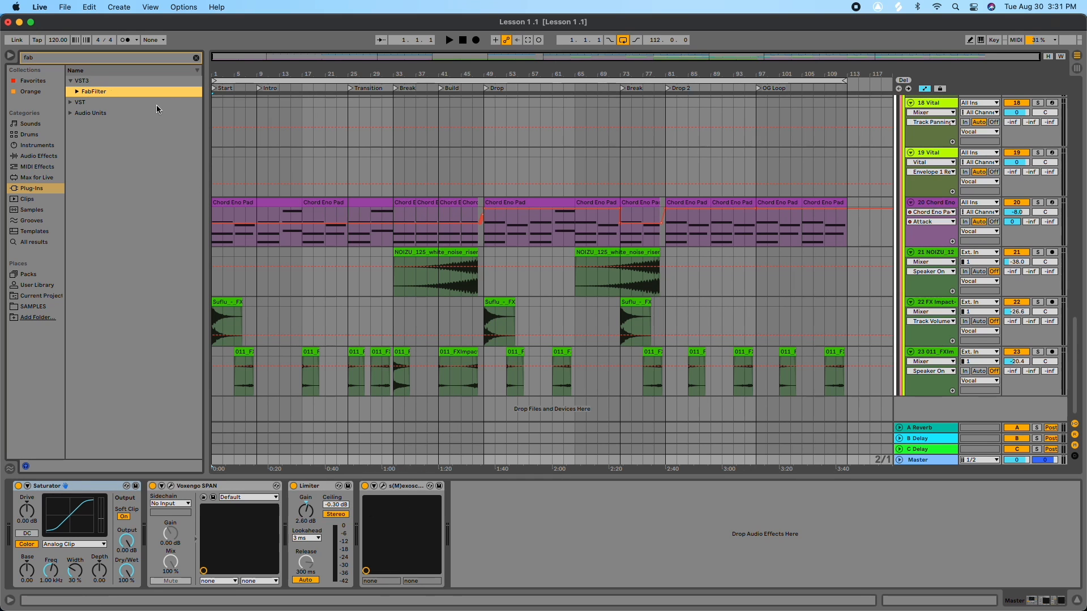
pyautogui.click(77, 91)
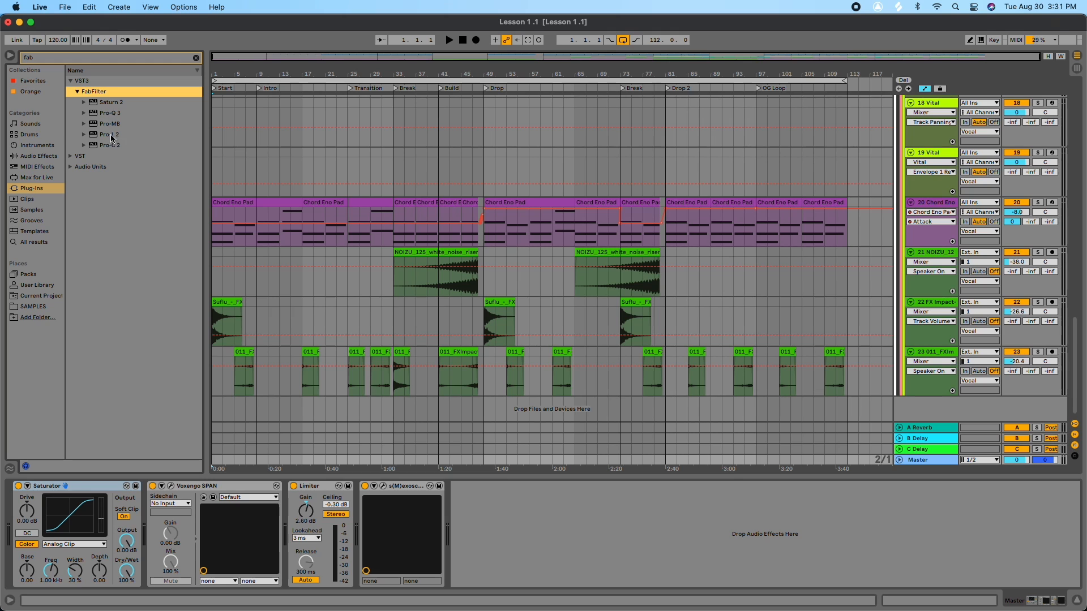
pyautogui.moveTo(110, 135)
pyautogui.mouseDown()
pyautogui.moveTo(340, 462)
pyautogui.moveTo(351, 503)
pyautogui.mouseUp()
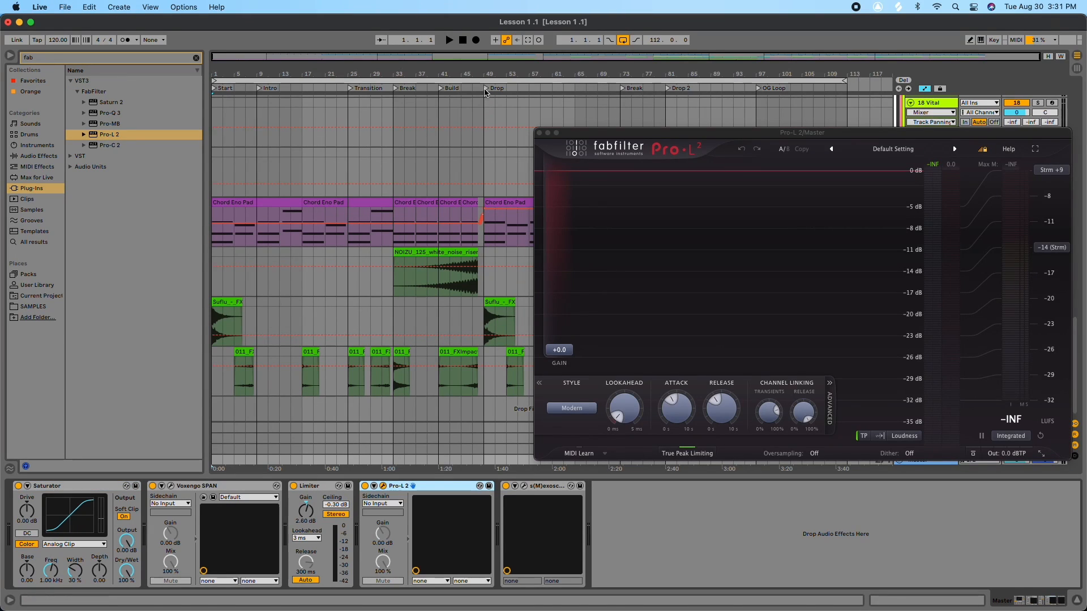
# Step: Audition the mix through Pro-L 2 from the Drop and Drop 2 locators, then close the plugin window
pyautogui.click(485, 88)
pyautogui.moveTo(649, 134); pyautogui.dragTo(458, 120)
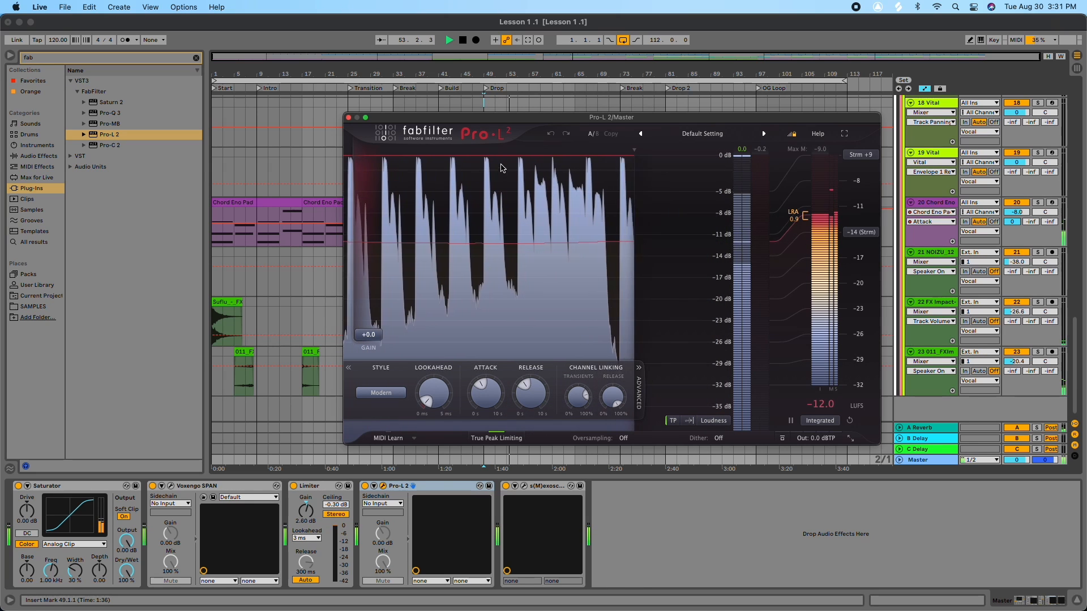
pyautogui.press('space')
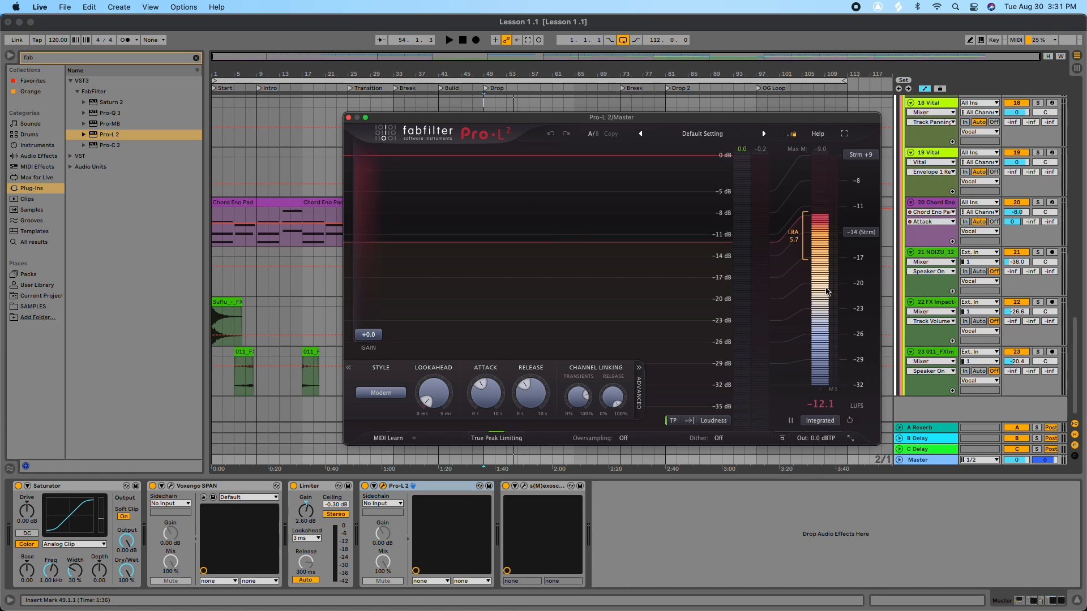
pyautogui.press('space')
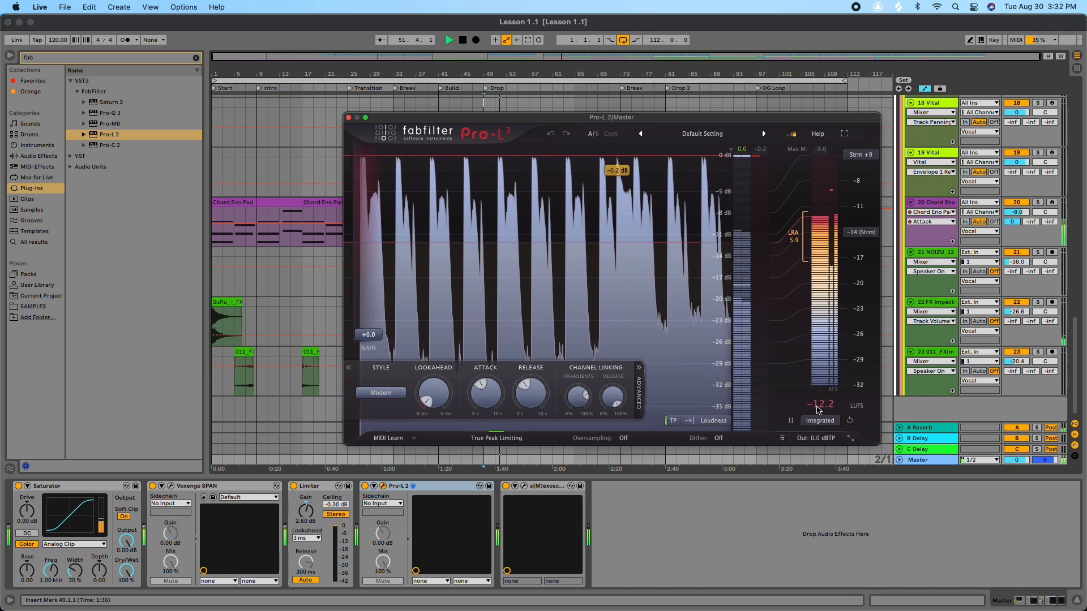
pyautogui.click(669, 89)
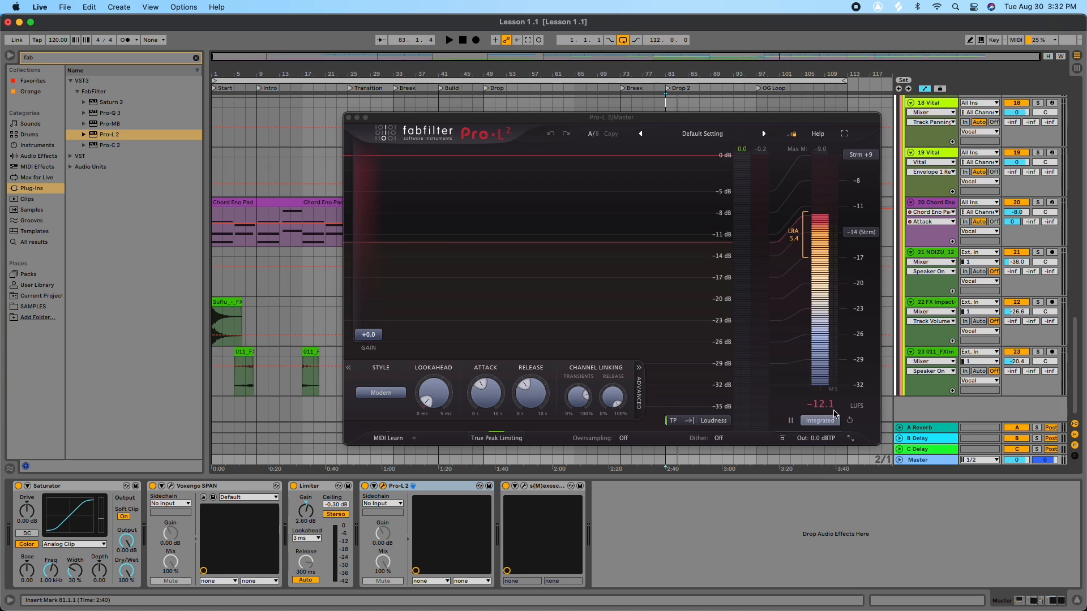
pyautogui.click(349, 118)
# Step: Inspect the DRUMS group track's effect chain
pyautogui.scroll(15, 407, 150)
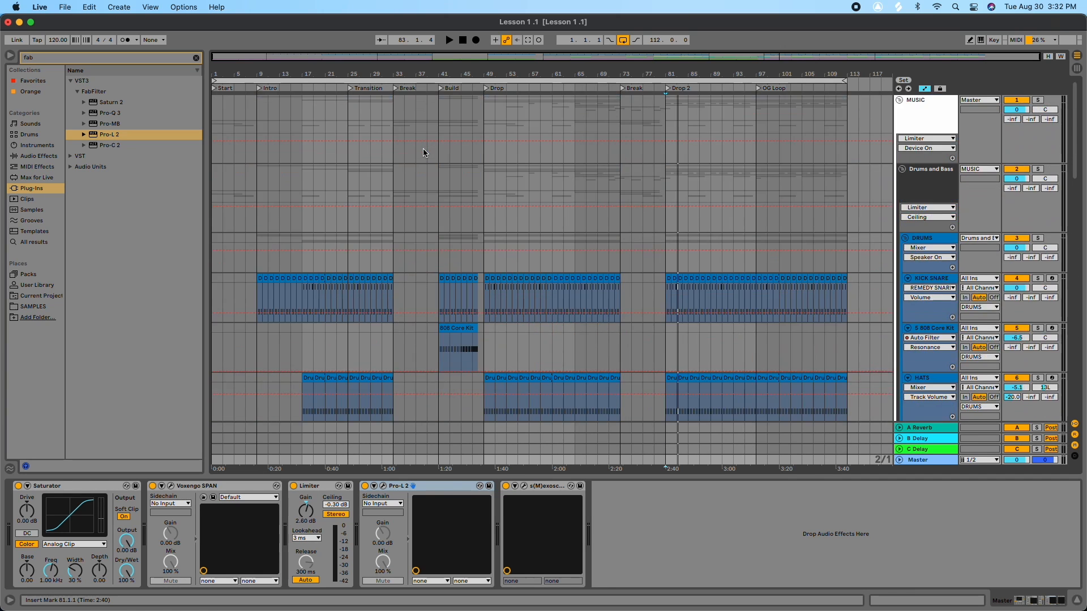
pyautogui.moveTo(442, 73); pyautogui.dragTo(443, 73)
pyautogui.scroll(3, 529, 187)
pyautogui.scroll(-2, 924, 155)
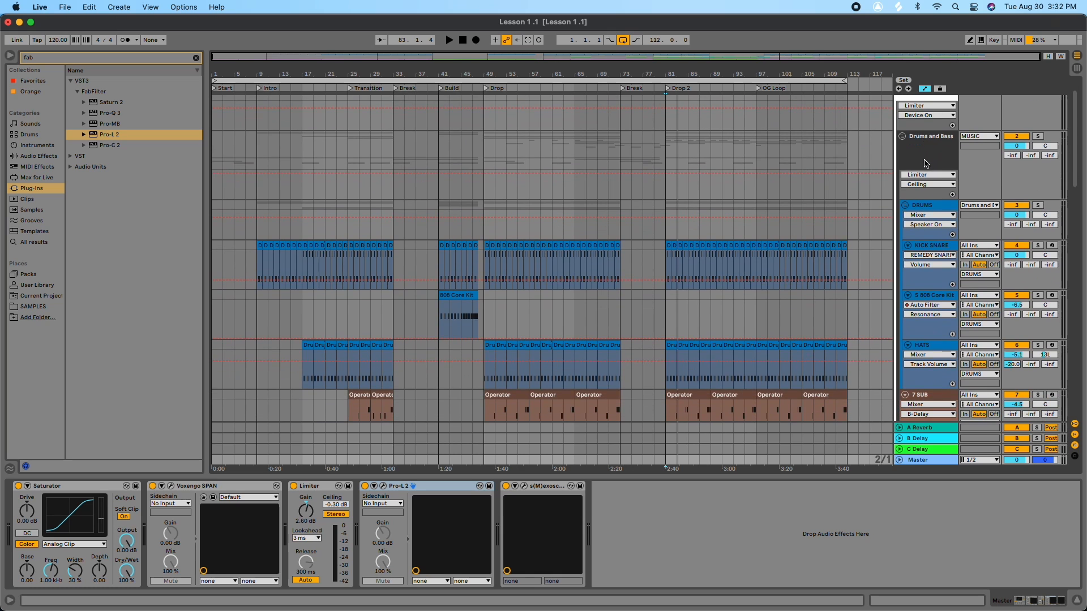
pyautogui.click(933, 207)
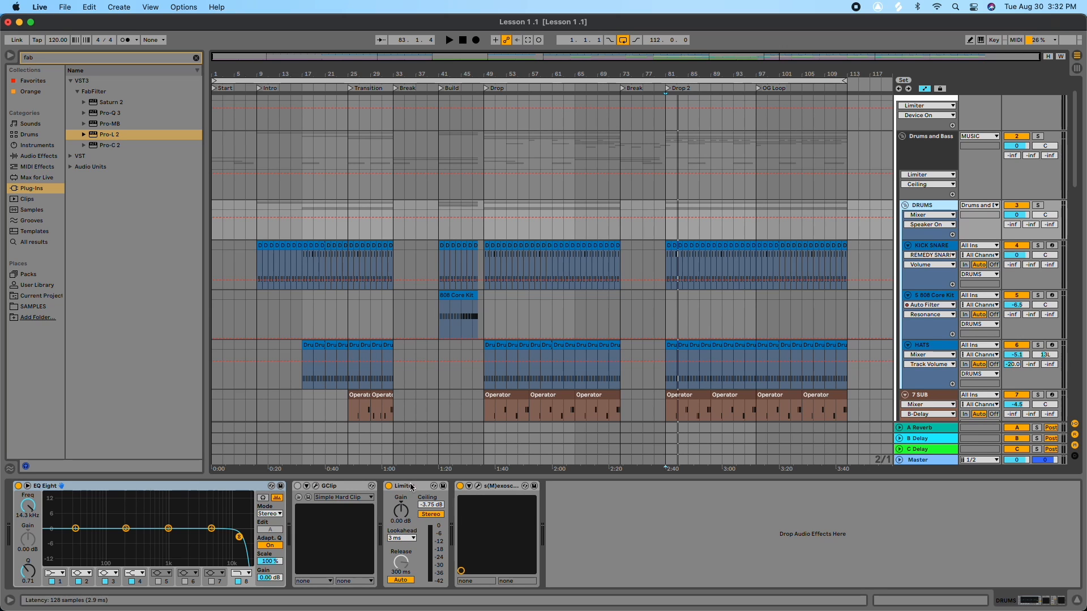
pyautogui.scroll(1, 776, 278)
pyautogui.scroll(-10, 878, 288)
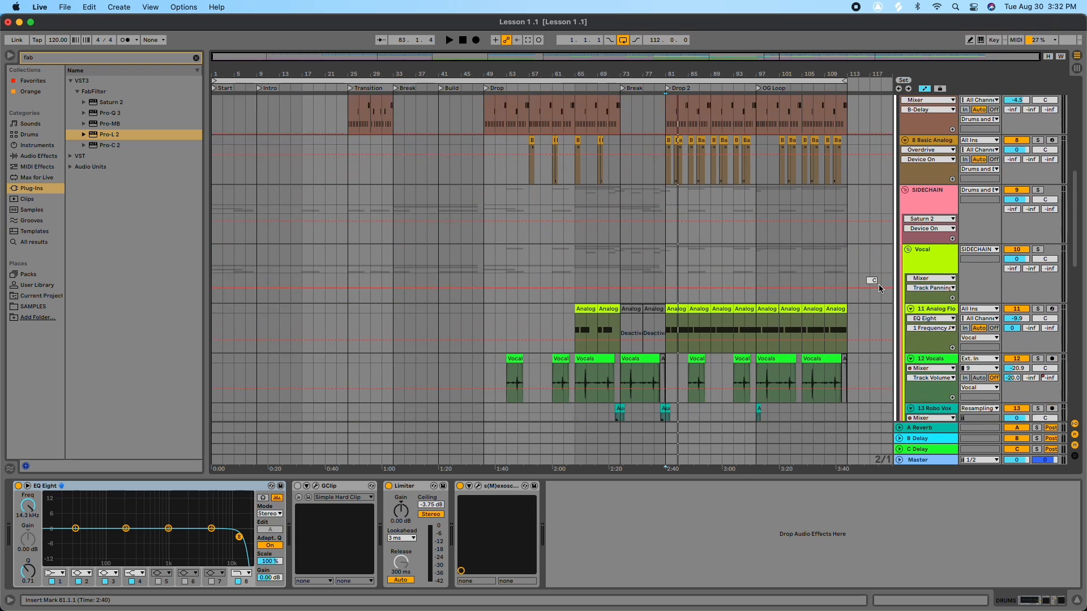
pyautogui.scroll(-8, 878, 284)
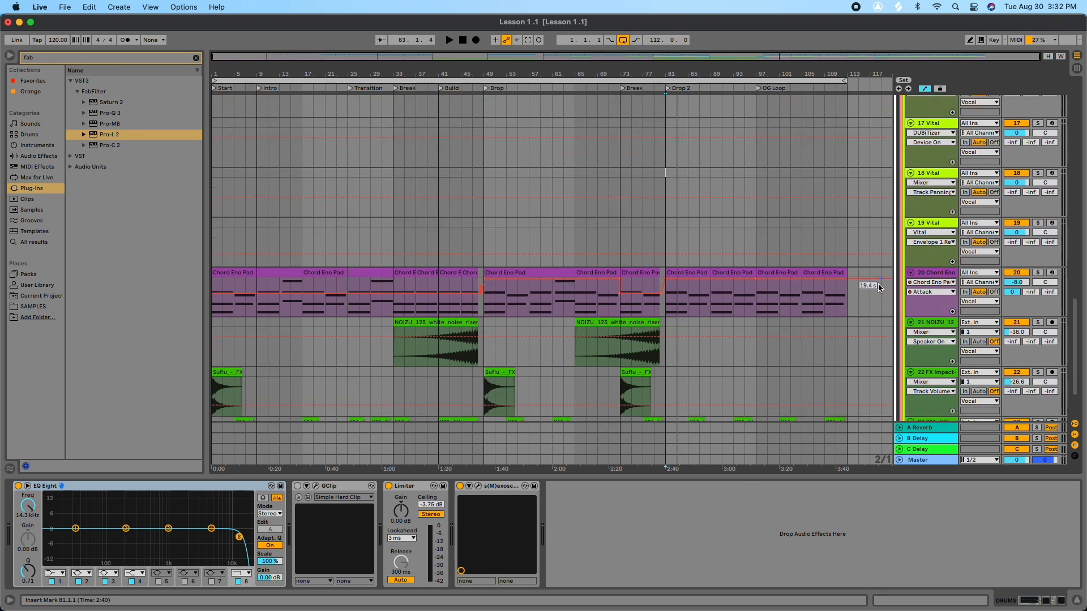
# Step: Reopen the Master's Pro-L 2 window and start playback
pyautogui.click(931, 461)
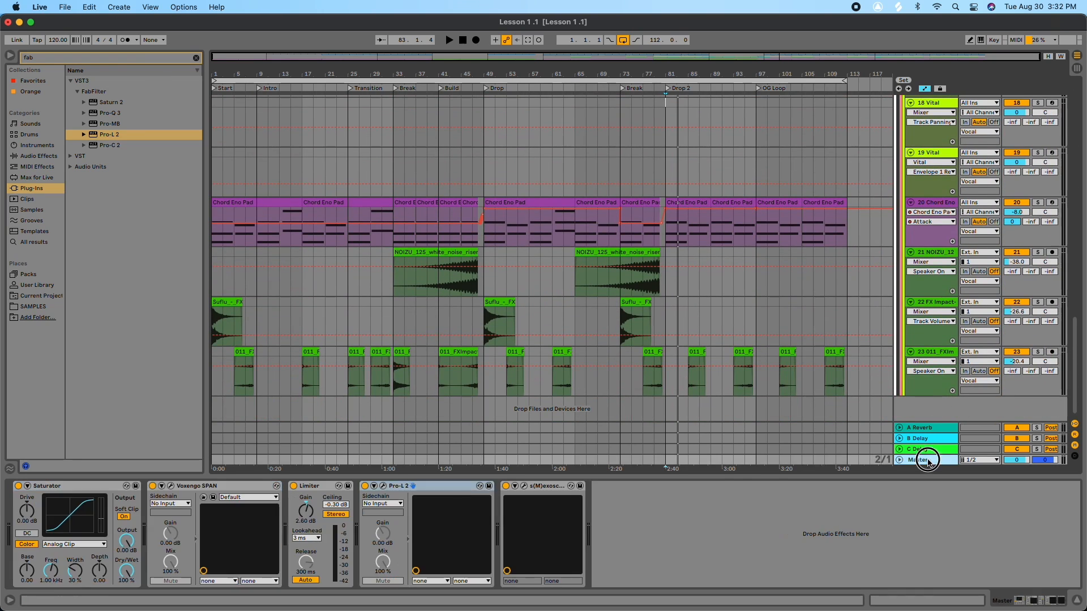
pyautogui.click(383, 486)
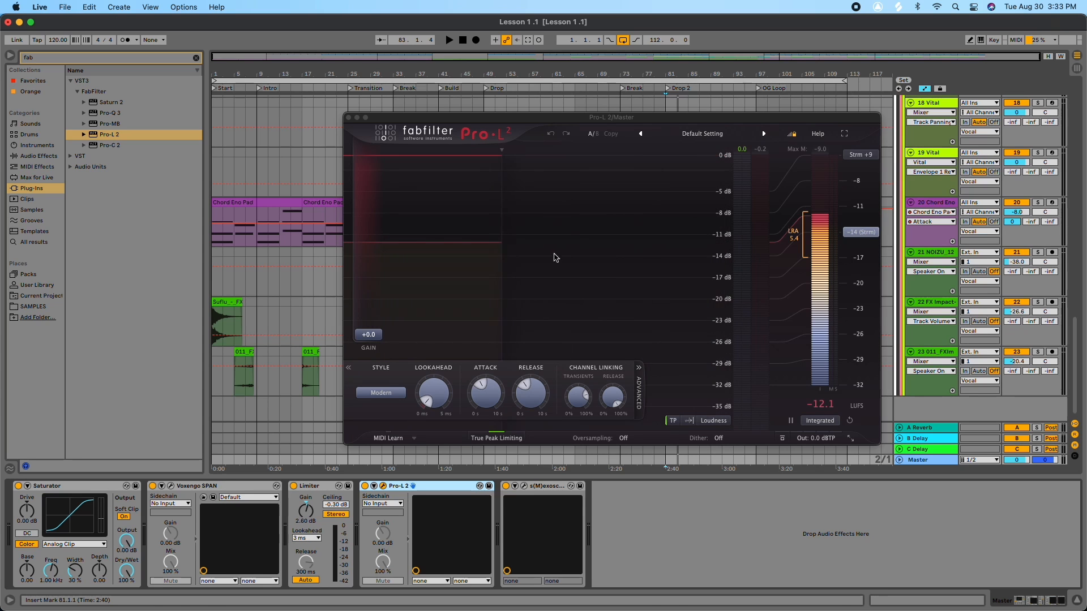
pyautogui.press('space')
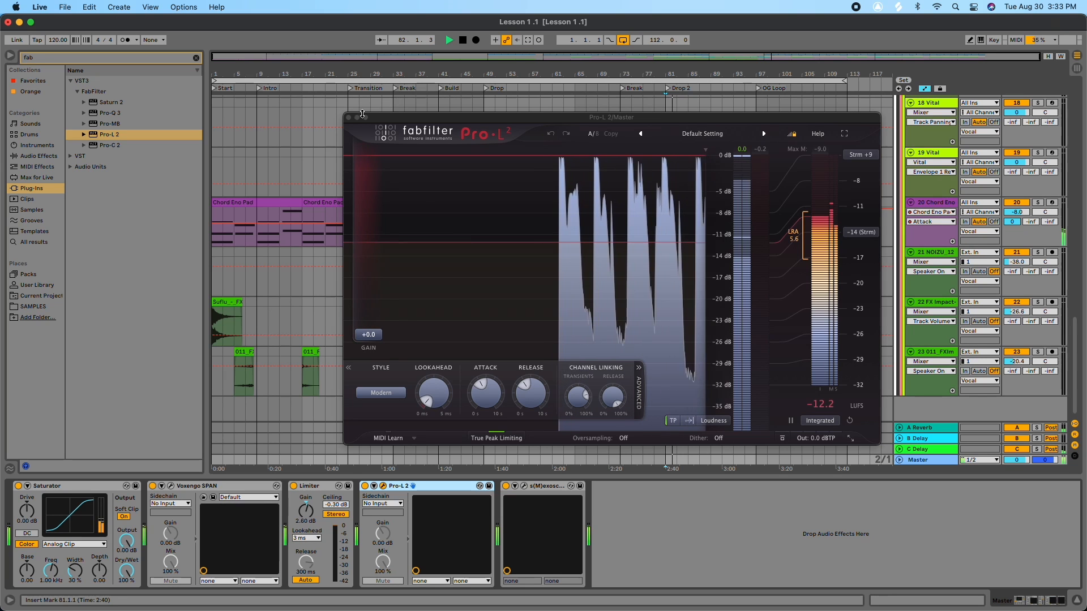
# Step: Lower the DRUMS group Limiter's Ceiling to -7.69 dB
pyautogui.scroll(10, 897, 195)
pyautogui.scroll(5, 896, 195)
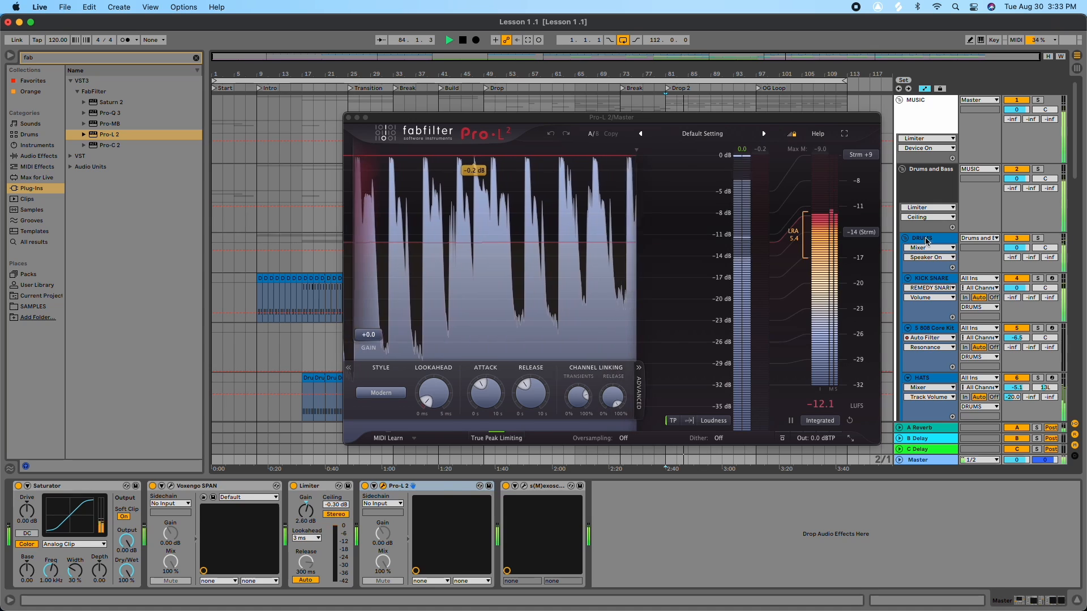
pyautogui.click(926, 240)
pyautogui.moveTo(424, 509); pyautogui.dragTo(424, 575)
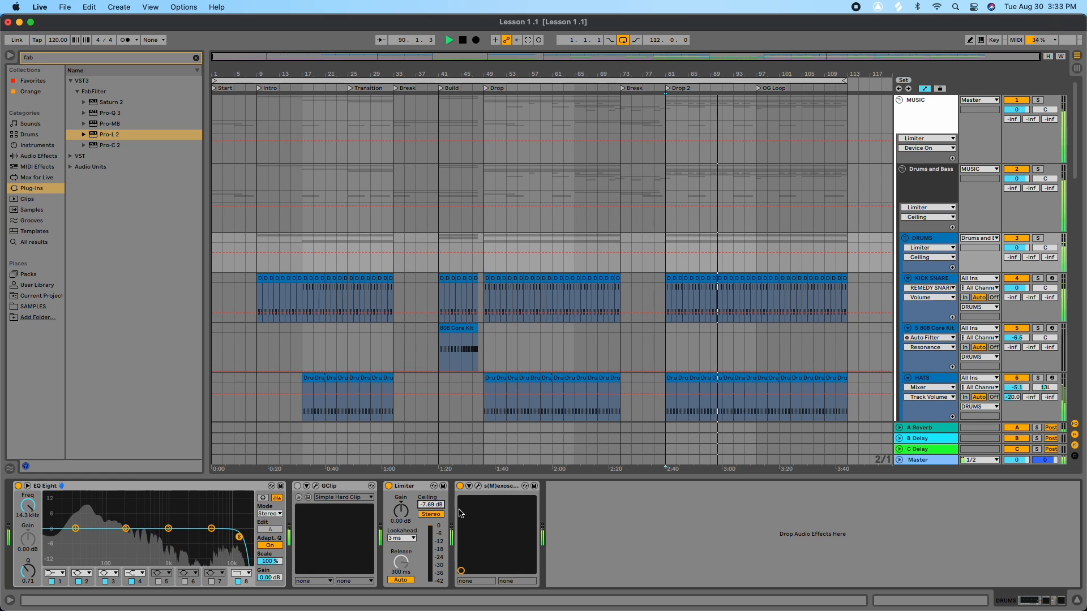
# Step: Push the Master Pro-L 2's Gain to about +11 dB, adjust its Attack, and set Release to 77 ms
pyautogui.click(920, 460)
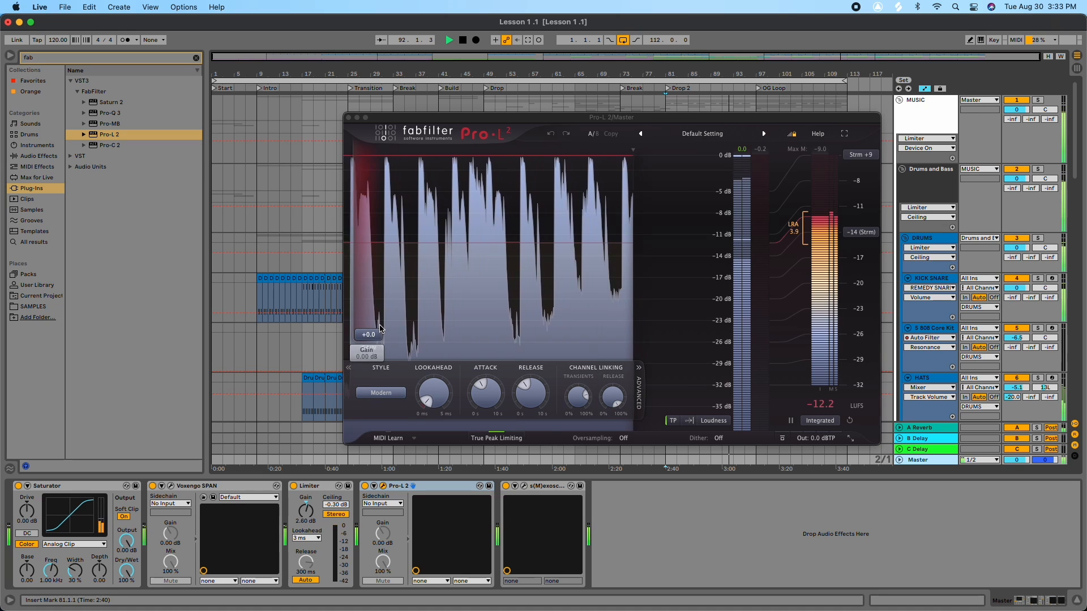
pyautogui.moveTo(373, 334); pyautogui.dragTo(379, 312)
pyautogui.press('space')
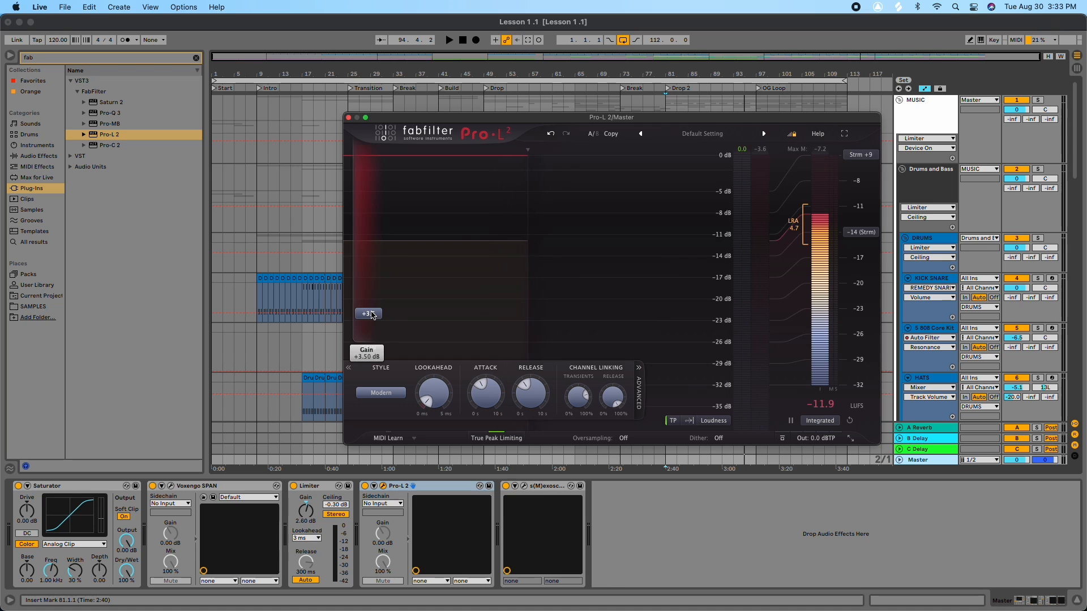
pyautogui.press('space')
pyautogui.moveTo(376, 299); pyautogui.dragTo(380, 268)
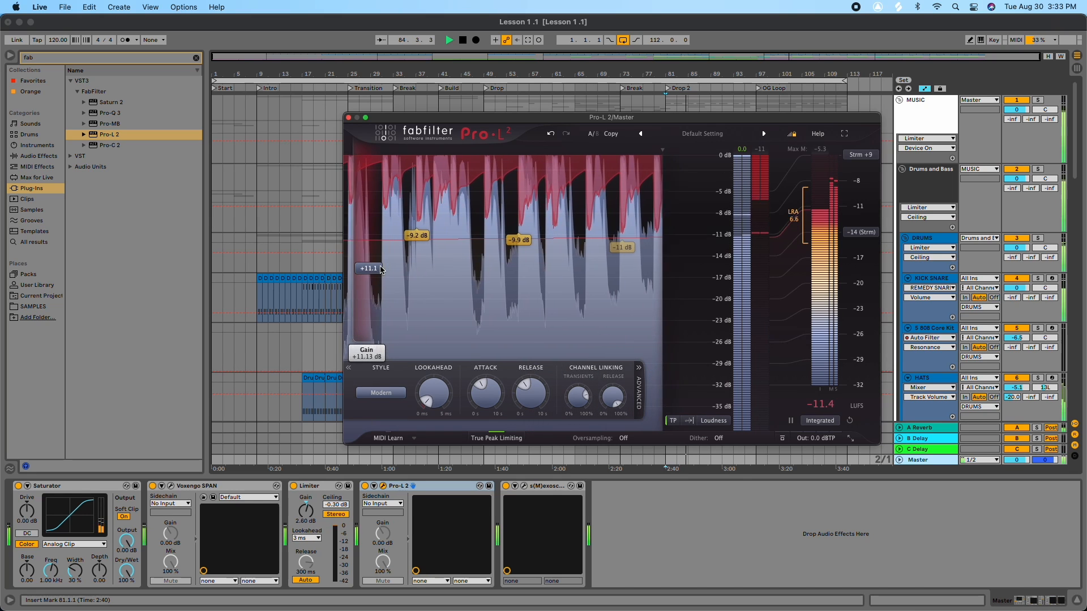
pyautogui.moveTo(478, 392); pyautogui.dragTo(475, 422)
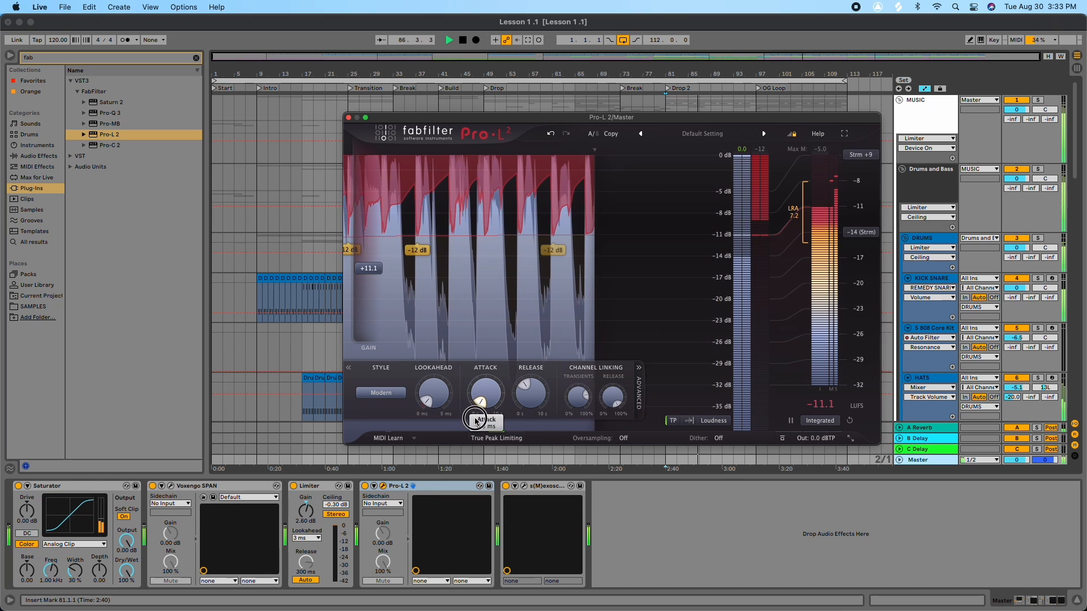
pyautogui.moveTo(475, 412); pyautogui.dragTo(522, 410)
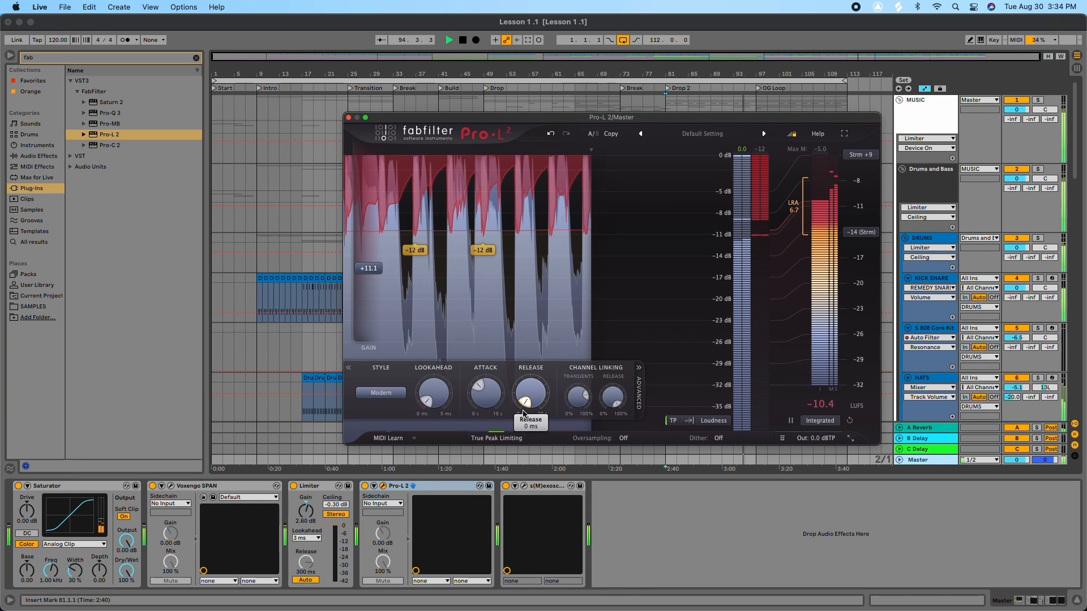
pyautogui.moveTo(522, 411); pyautogui.dragTo(523, 398)
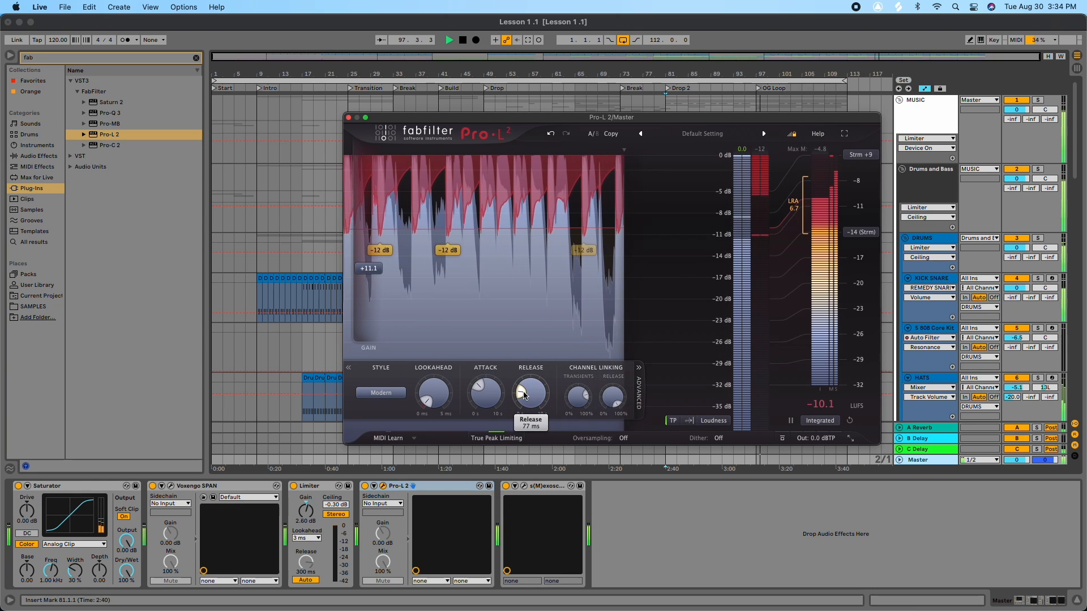
# Step: Lower the Pro-L 2 Gain to about +3.4 dB and audition the mix
pyautogui.moveTo(369, 268); pyautogui.dragTo(367, 291)
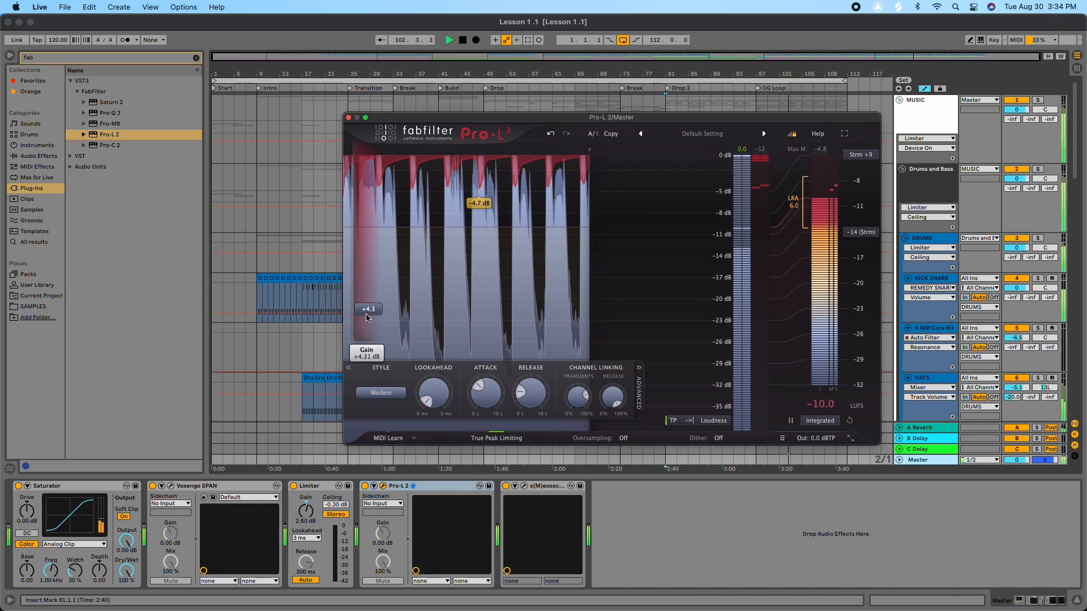
pyautogui.moveTo(368, 321); pyautogui.dragTo(368, 327)
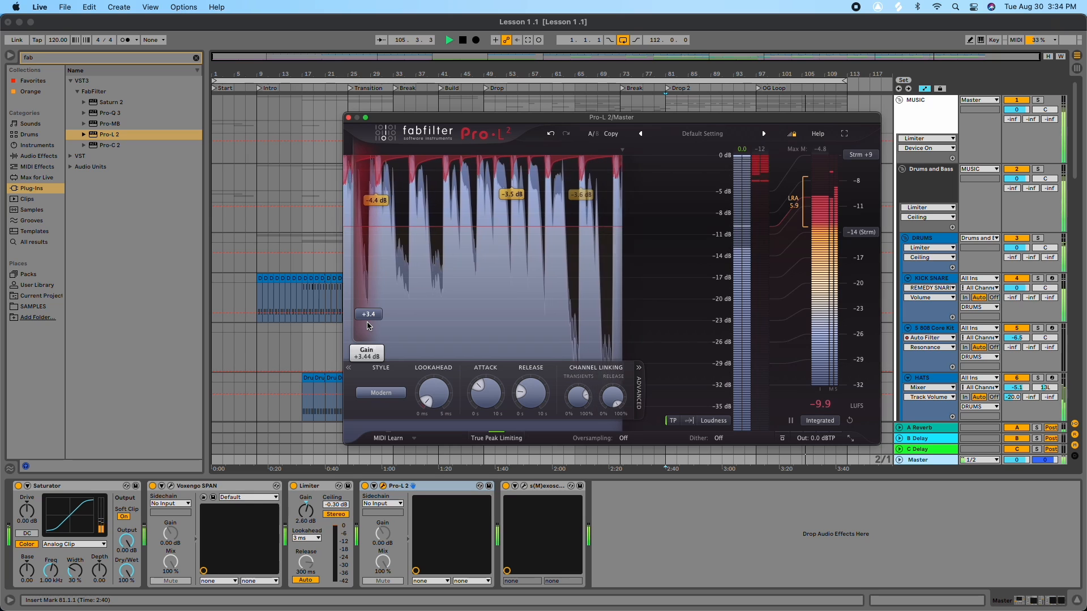
pyautogui.press('space')
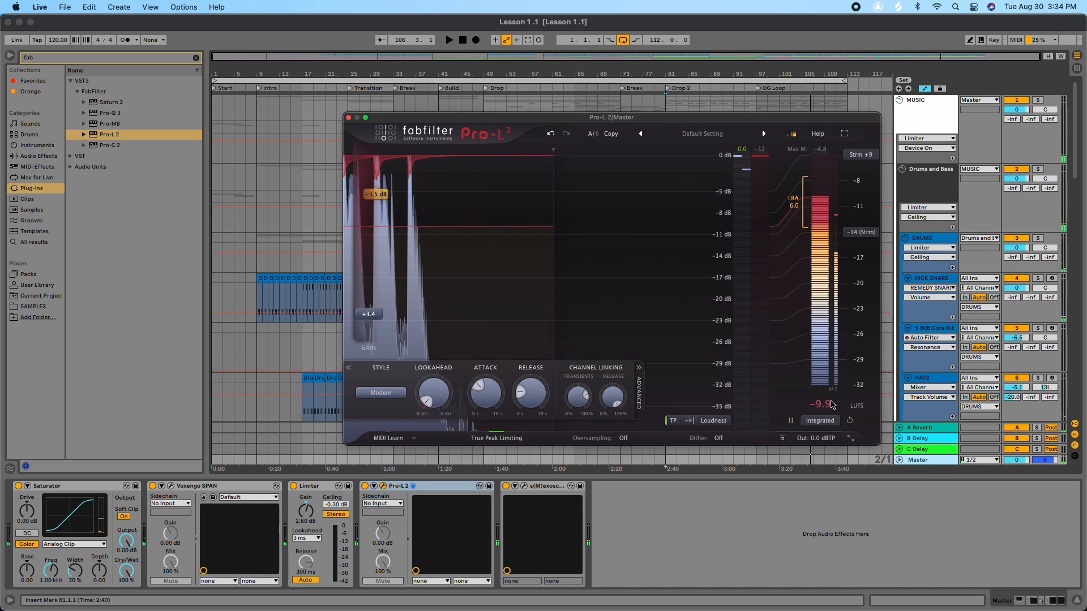
pyautogui.press('space')
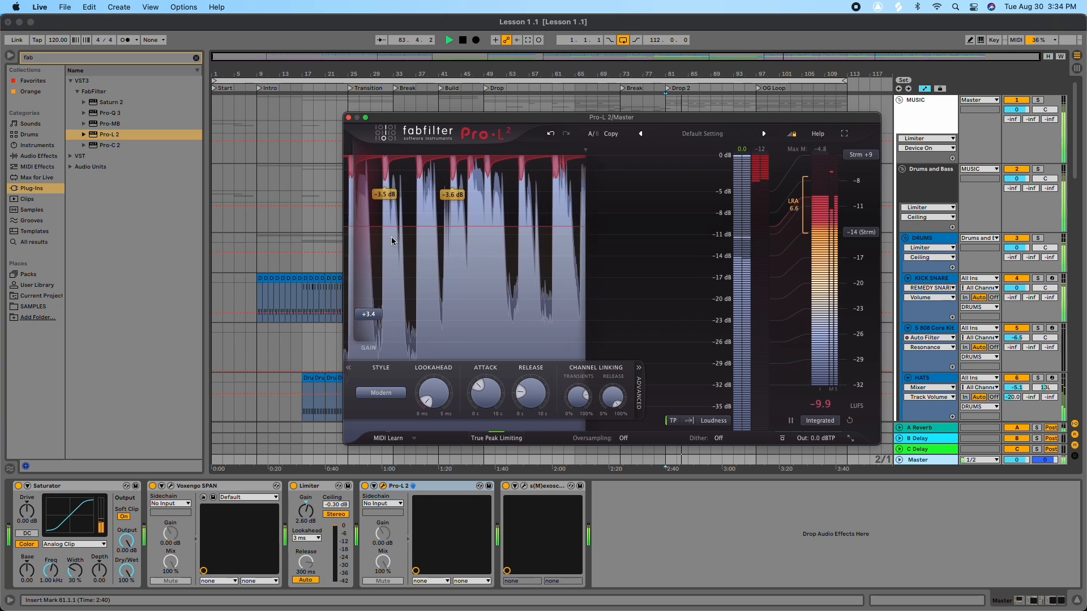
# Step: Close Pro-L 2, stop playback, and set the Drums and Bass group Limiter's Ceiling to -6.56 dB
pyautogui.click(349, 117)
pyautogui.press('space')
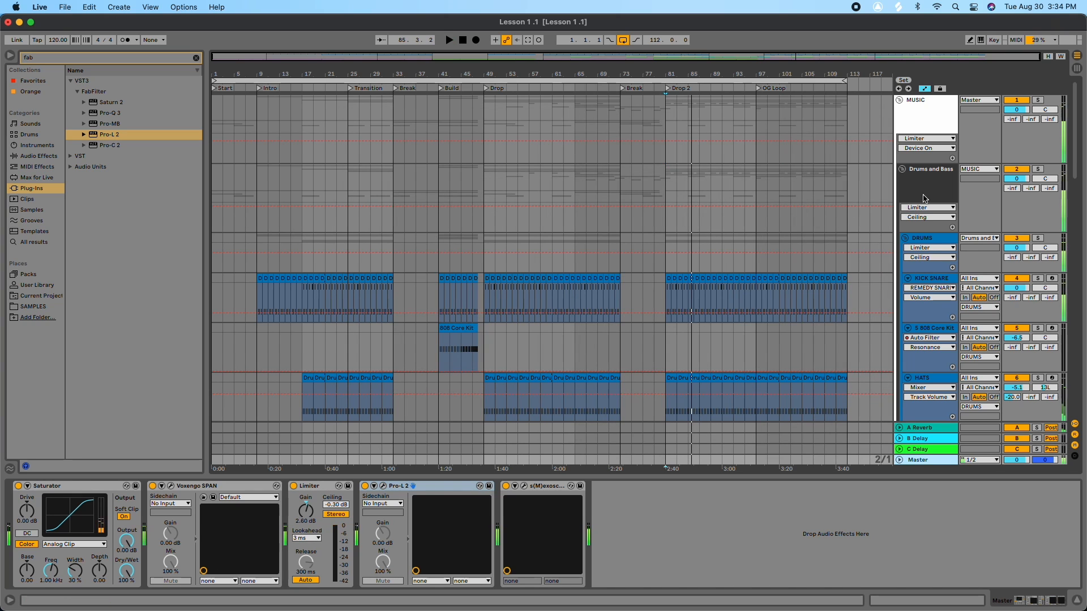
pyautogui.click(874, 230)
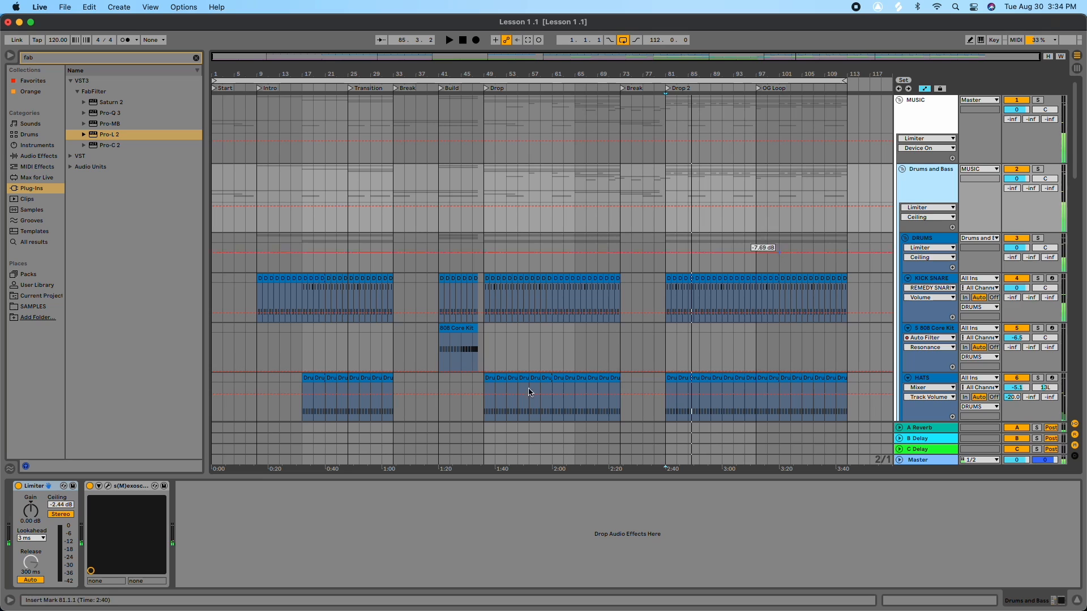
pyautogui.click(59, 504)
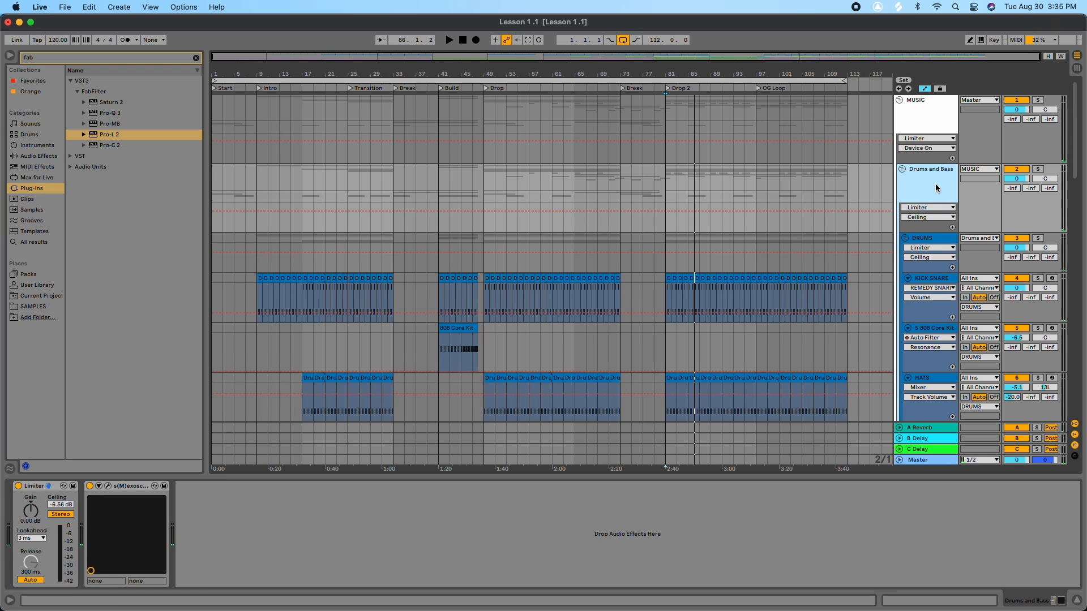
# Step: Raise the Master Pro-L 2 Gain to about +6.4 dB while auditioning the mix, then stop playback
pyautogui.scroll(-10, 935, 183)
pyautogui.press('space')
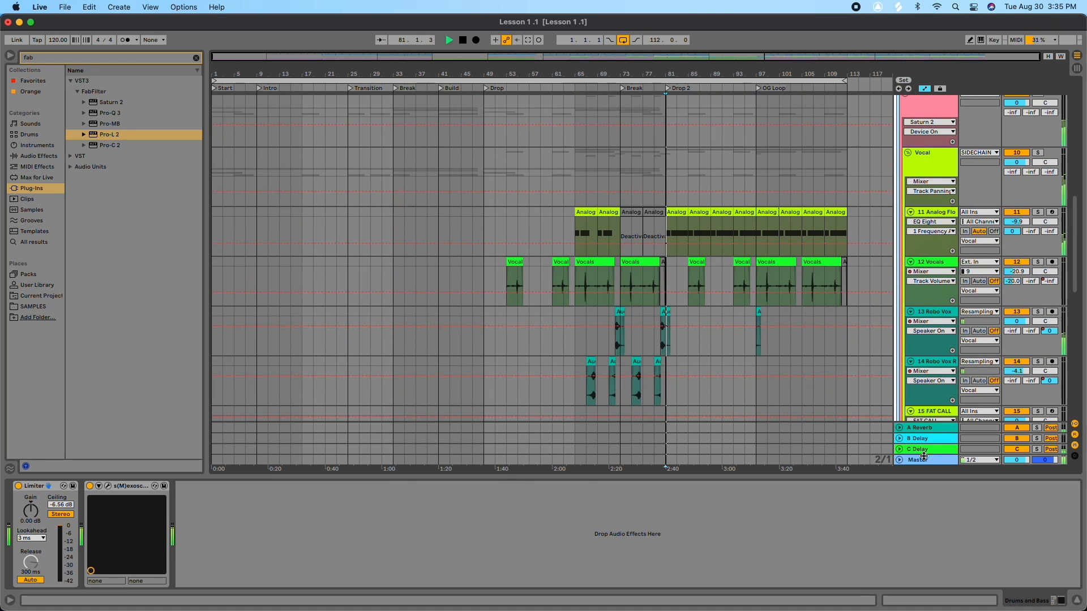
pyautogui.click(924, 460)
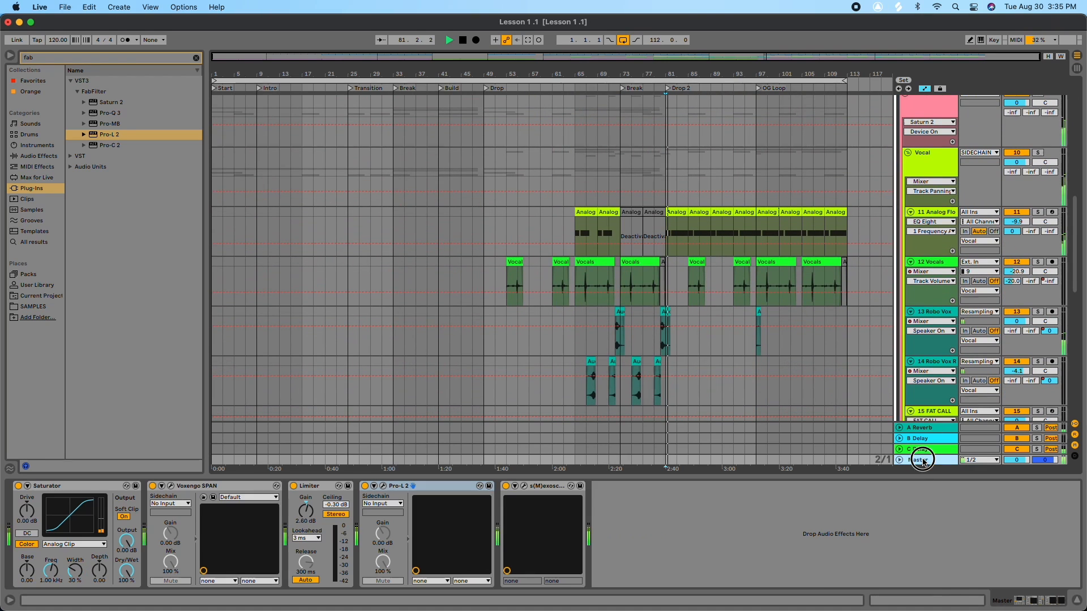
pyautogui.click(383, 486)
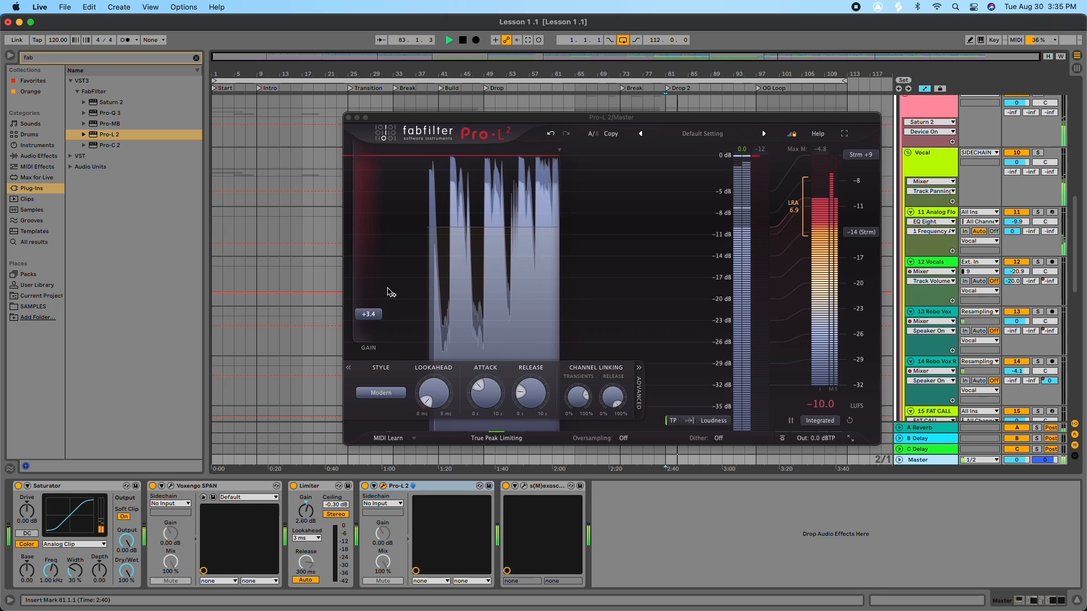
pyautogui.moveTo(369, 314); pyautogui.dragTo(388, 299)
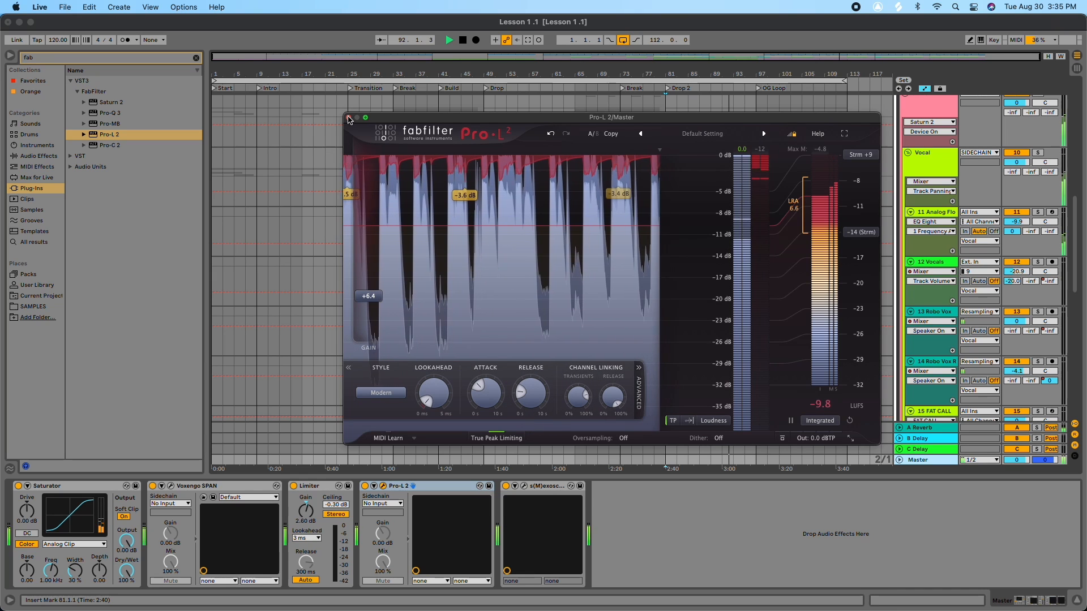
pyautogui.click(348, 118)
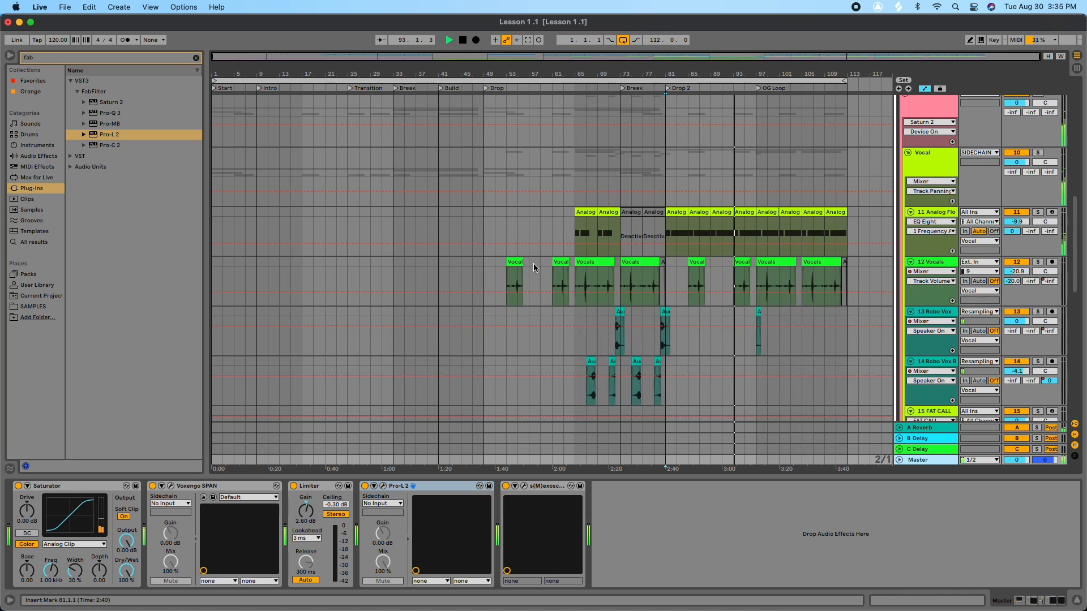
pyautogui.press('space')
# Step: Insert a new MIDI track below the 19 Vital track
pyautogui.scroll(1, 799, 343)
pyautogui.scroll(8, 799, 343)
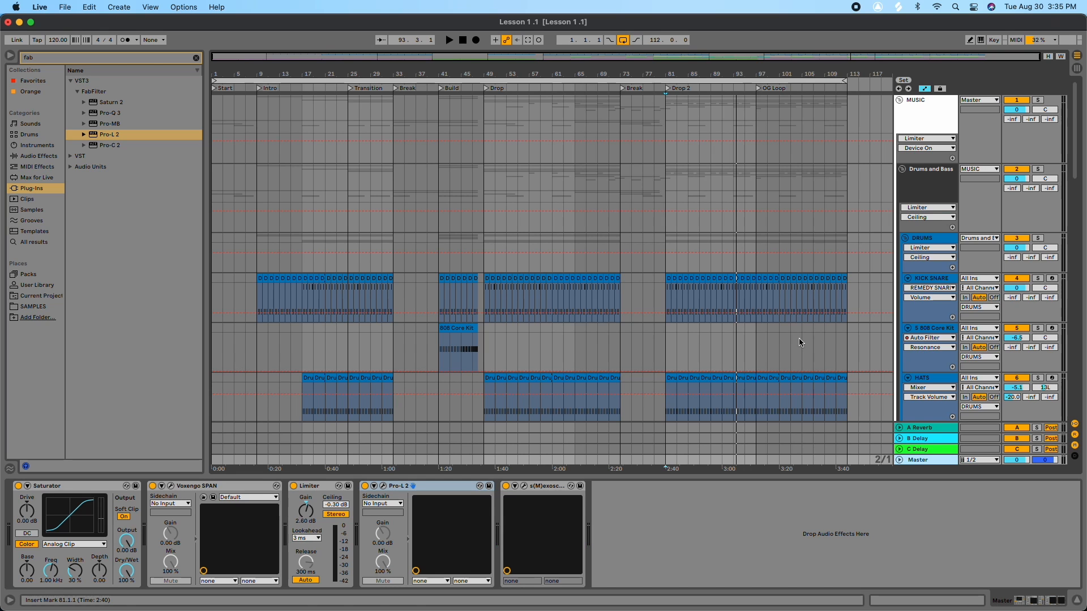
pyautogui.scroll(-8, 757, 351)
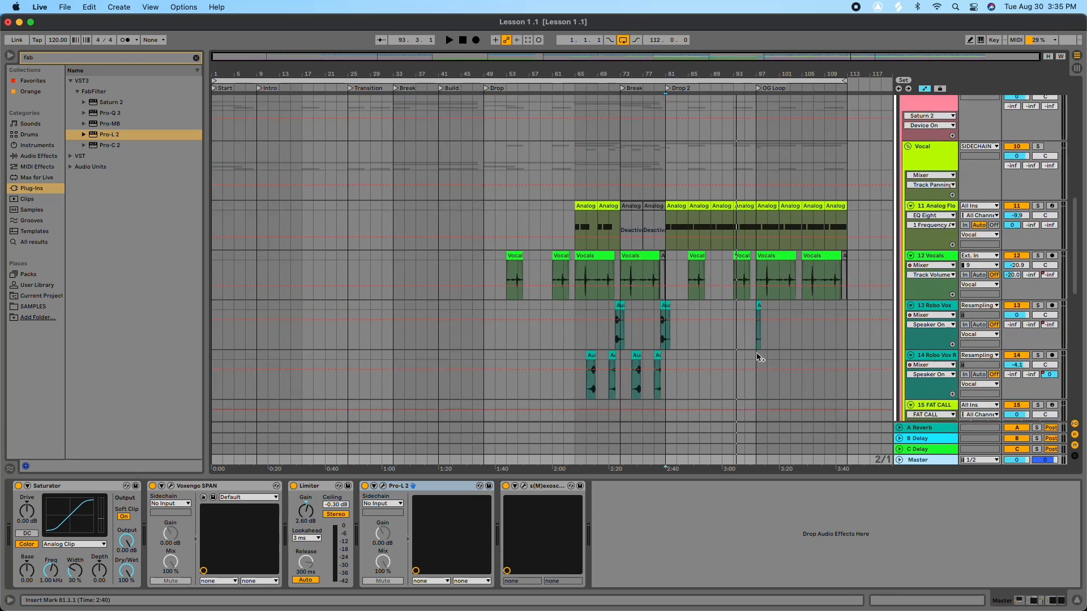
pyautogui.scroll(-8, 759, 356)
pyautogui.click(930, 343)
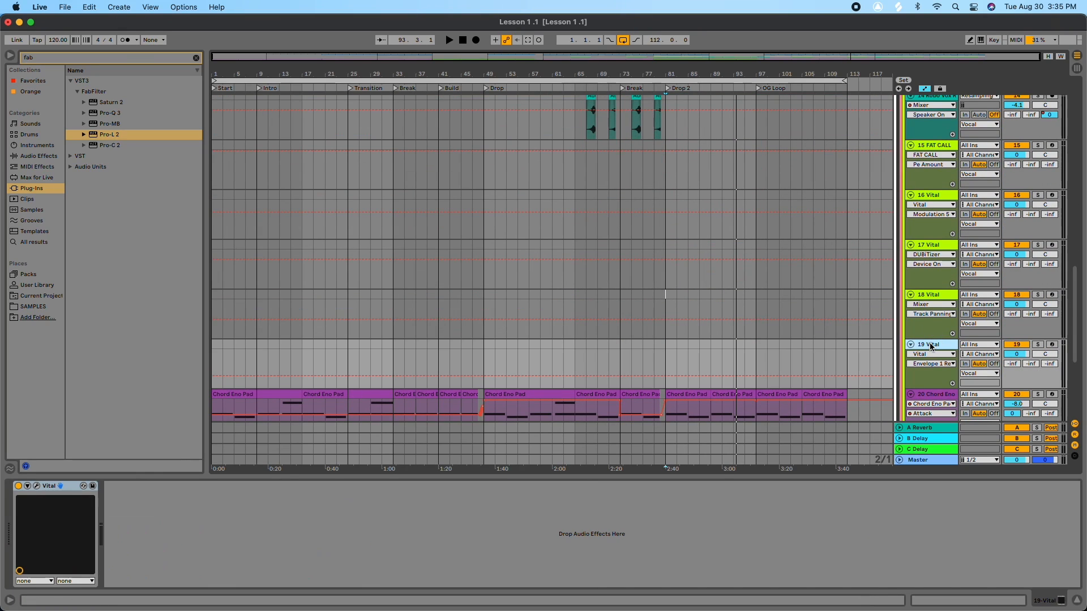
pyautogui.press('super+shift+t')
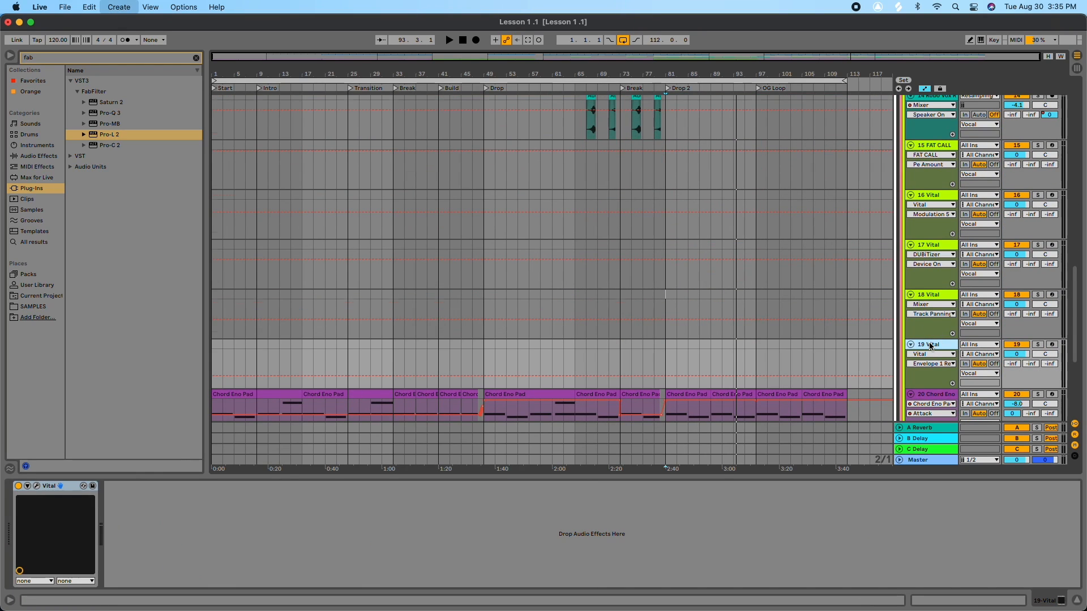
# Step: Copy the Voxengo SPAN analyzer from the Master onto the new MIDI track
pyautogui.click(918, 460)
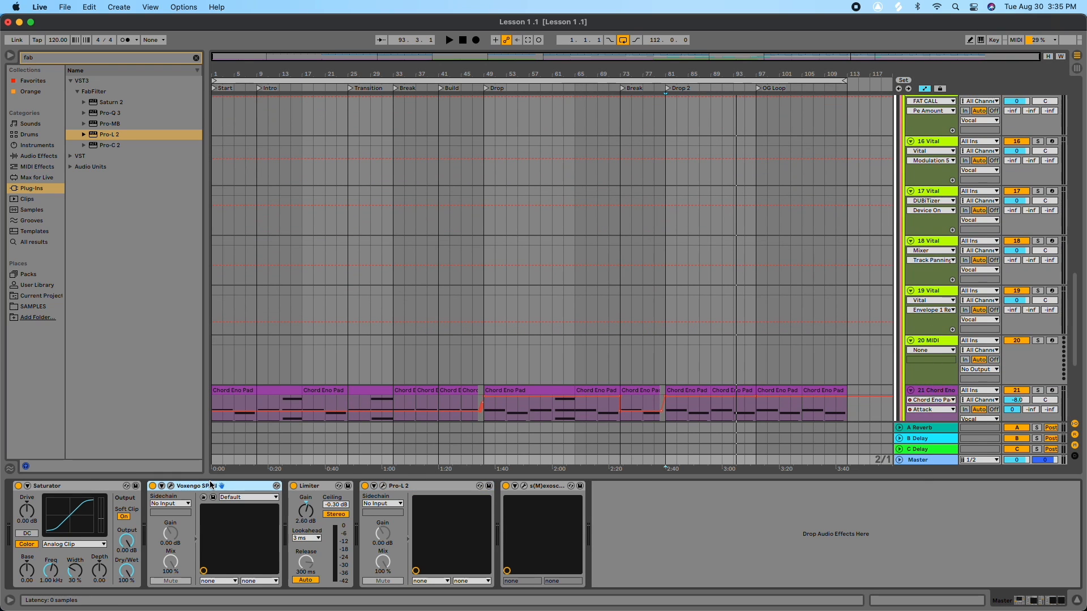
pyautogui.click(932, 340)
pyautogui.click(599, 525)
pyautogui.press('super+v')
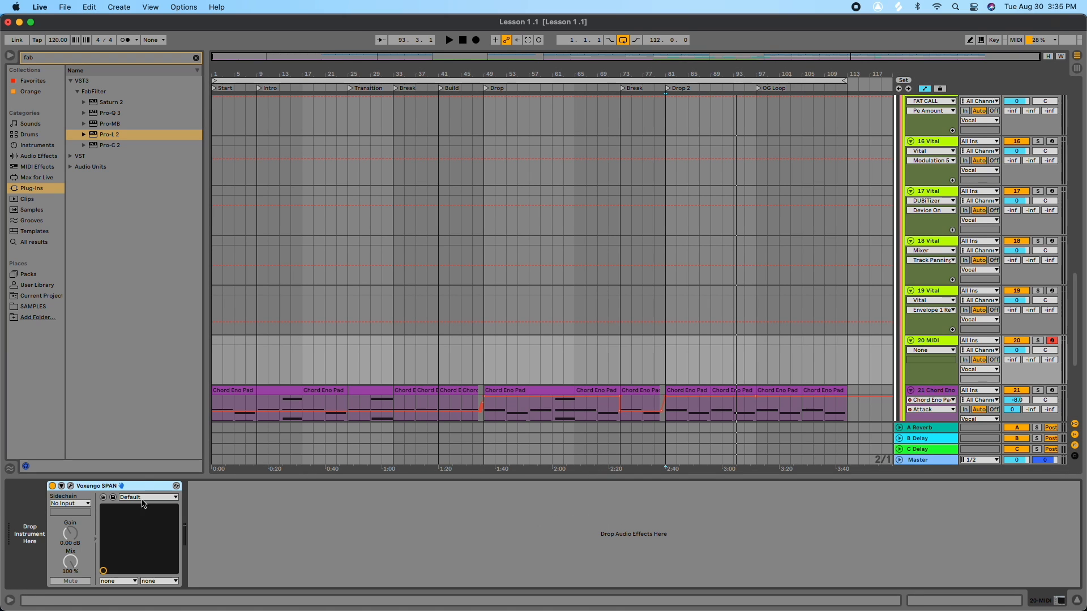
# Step: Load the Vital synth onto the MIDI track ahead of the SPAN analyzer
pyautogui.click(70, 485)
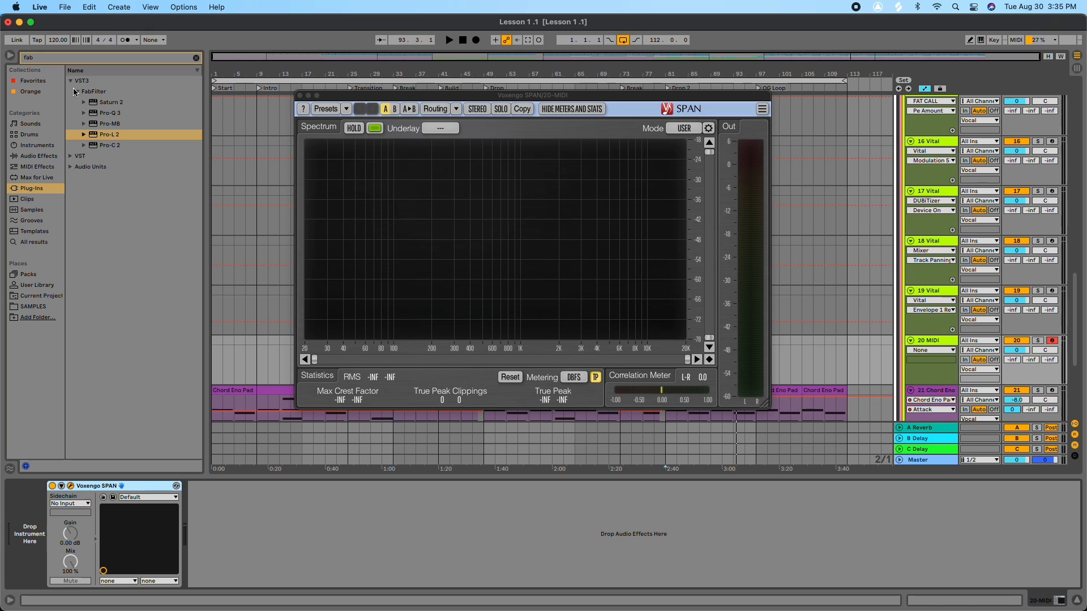
pyautogui.click(195, 58)
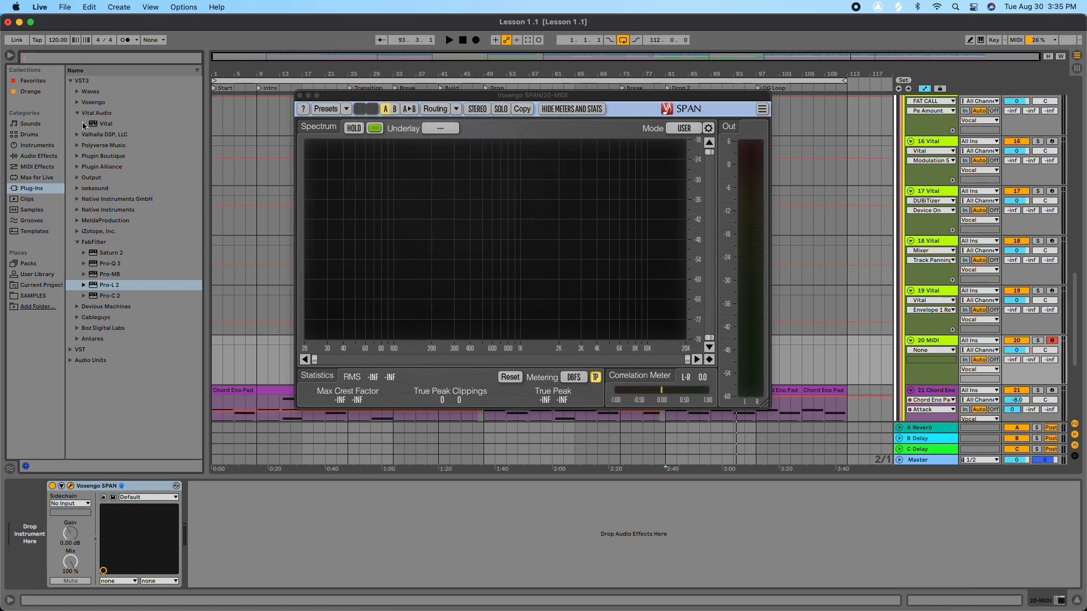
pyautogui.moveTo(95, 126); pyautogui.dragTo(31, 529)
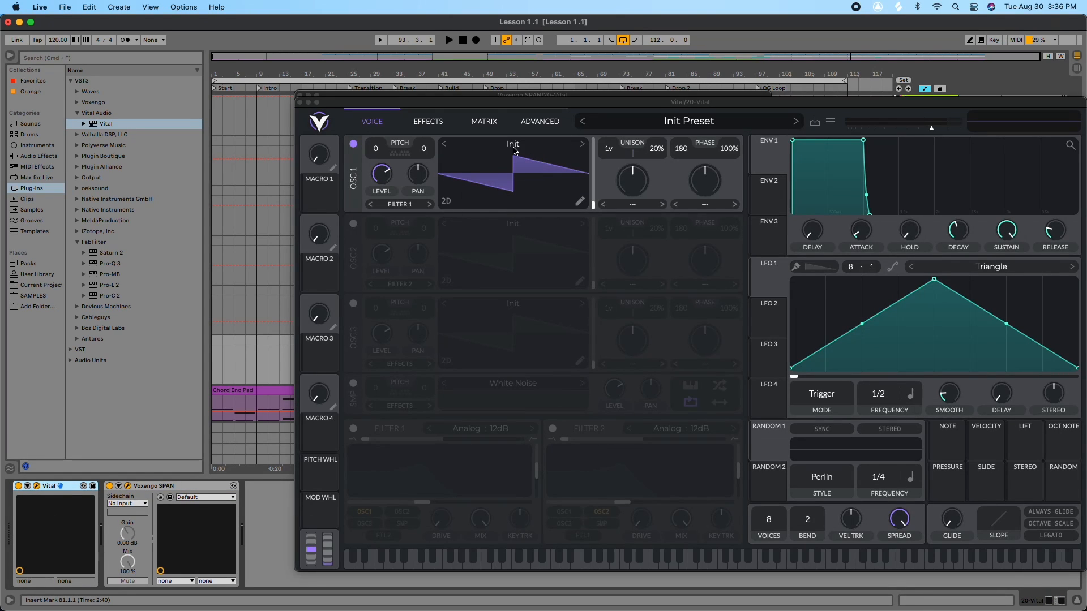
# Step: Set Vital's oscillator 1 wavetable to the Basic Shapes sine
pyautogui.click(515, 151)
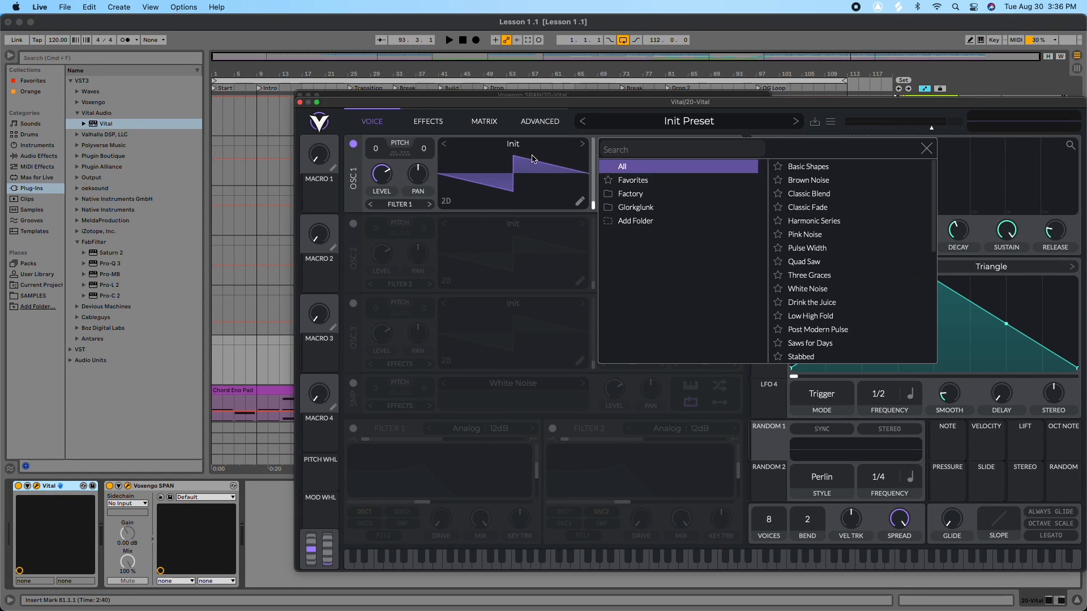
pyautogui.click(806, 167)
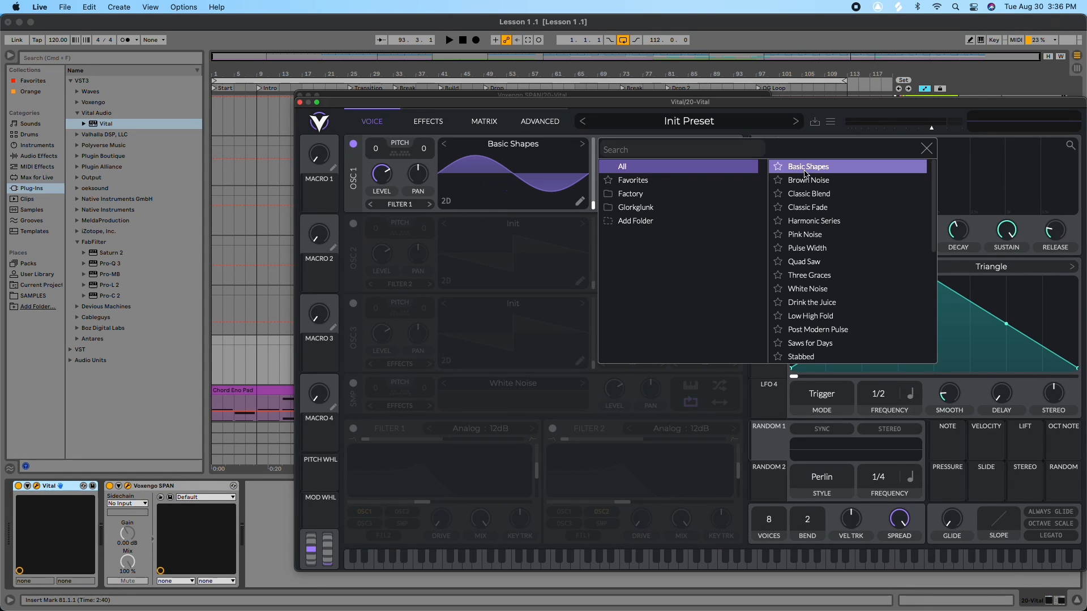
pyautogui.click(926, 149)
# Step: Open the SPAN analyzer to view the sine's spectrum while playing a note and nudging the track volume
pyautogui.click(128, 488)
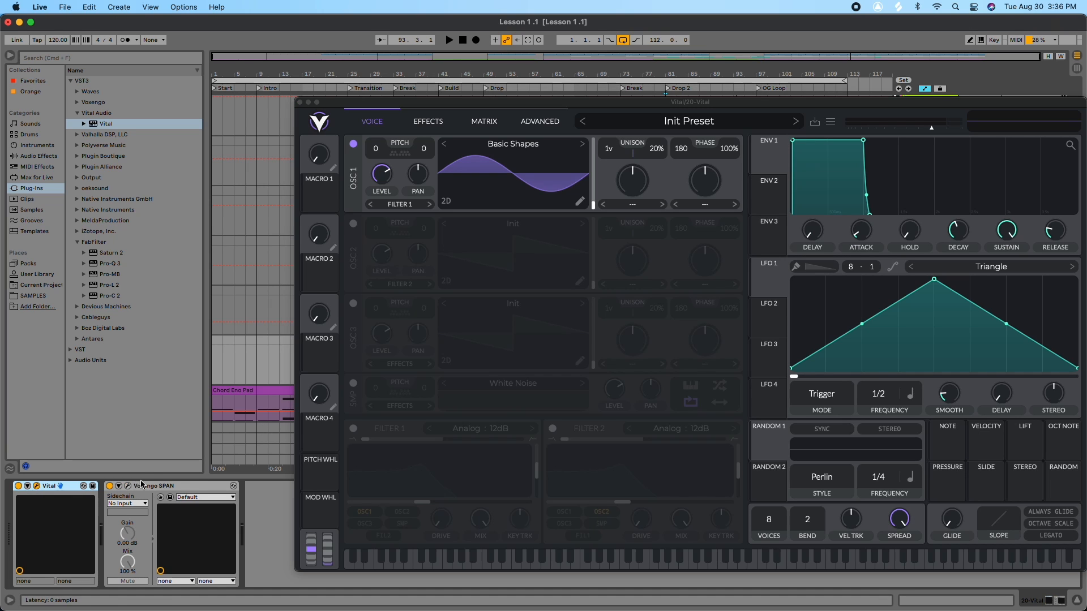
pyautogui.click(300, 102)
pyautogui.click(128, 487)
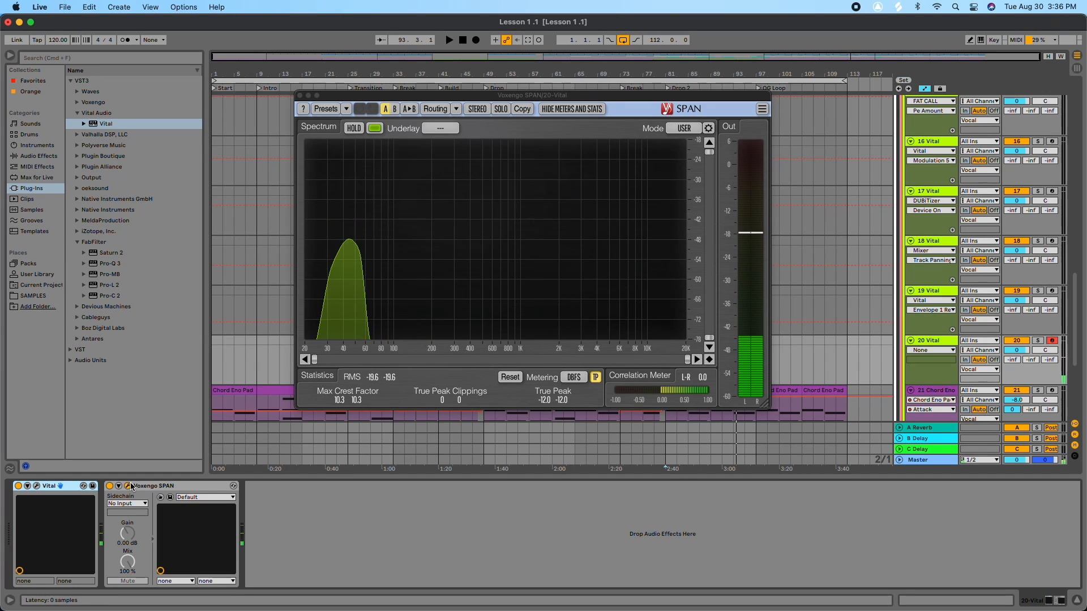
pyautogui.moveTo(385, 176)
pyautogui.click(383, 173)
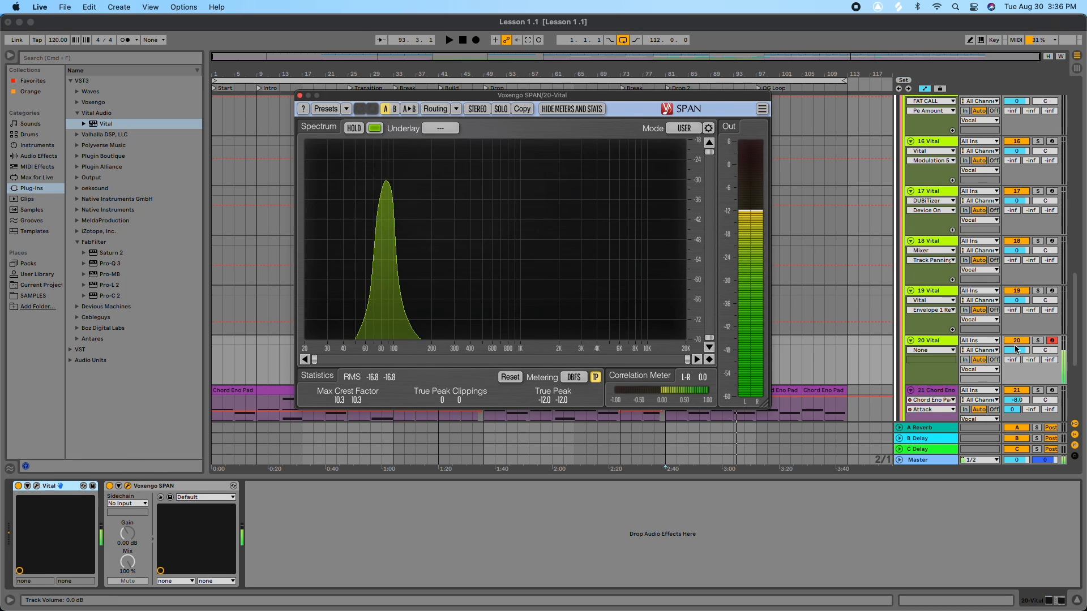
pyautogui.moveTo(1016, 350); pyautogui.dragTo(1017, 338)
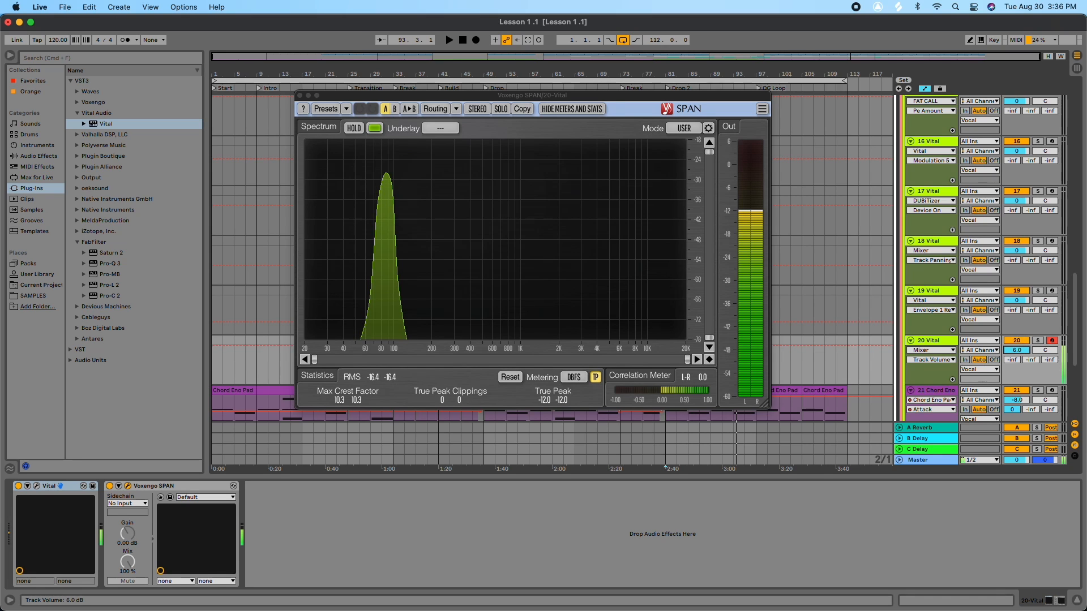
pyautogui.moveTo(1016, 338); pyautogui.dragTo(1017, 346)
# Step: Enable Vital's Distortion effect and turn up its Drive
pyautogui.click(37, 488)
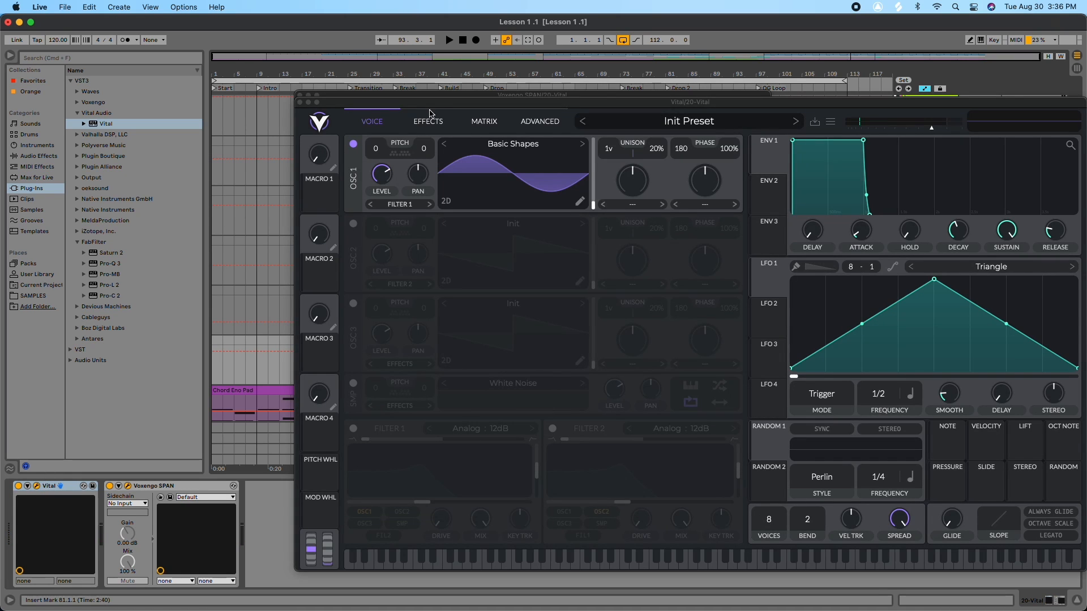
pyautogui.click(428, 121)
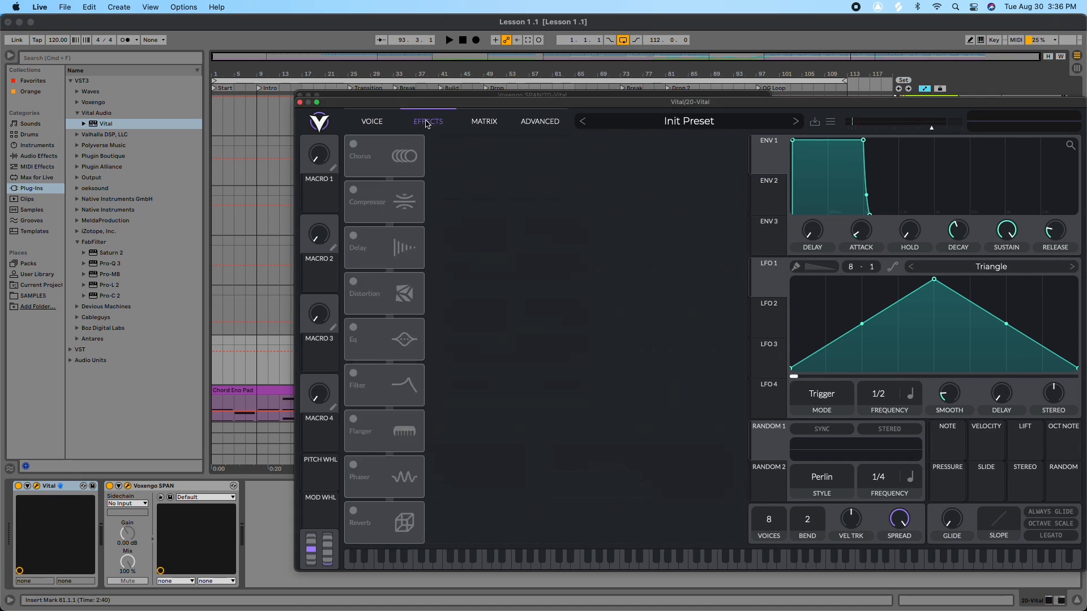
pyautogui.click(354, 281)
pyautogui.moveTo(632, 150); pyautogui.dragTo(642, 120)
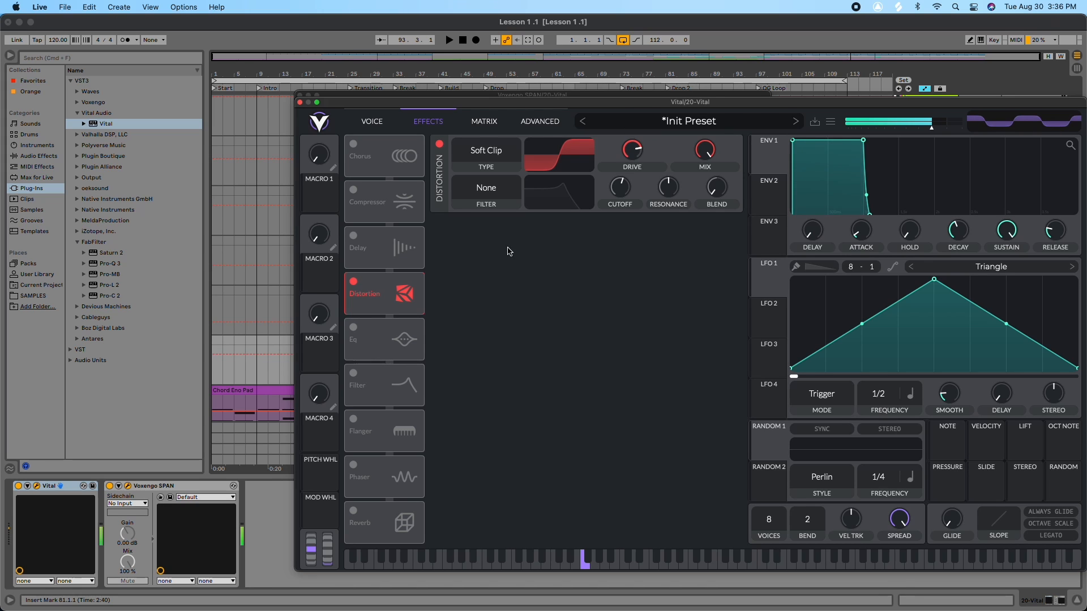
# Step: Inspect the distorted sound's harmonics in the SPAN analyzer
pyautogui.click(128, 491)
pyautogui.click(128, 487)
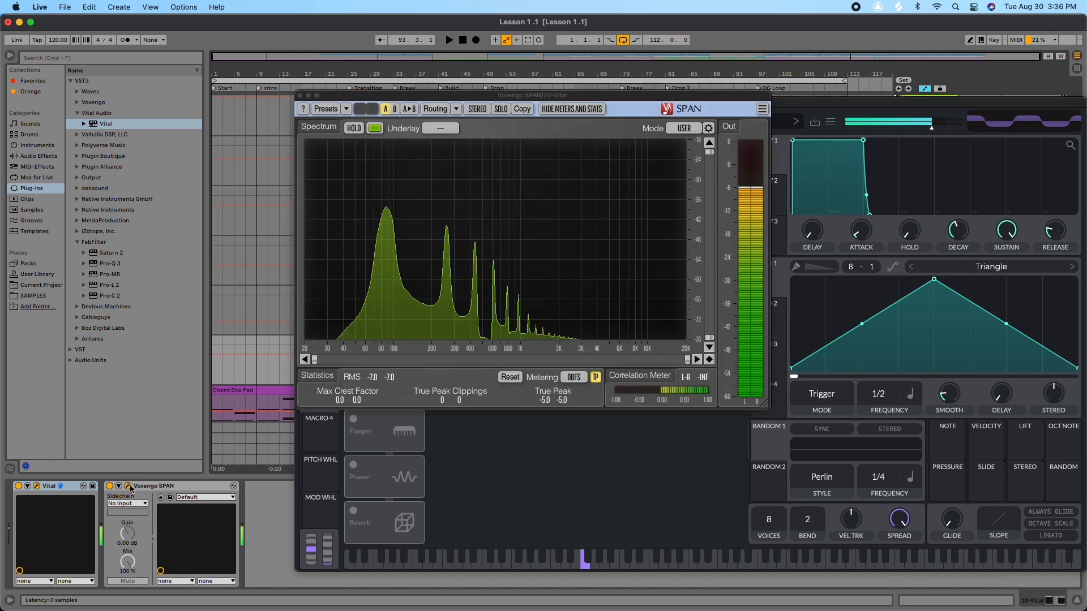
pyautogui.click(553, 160)
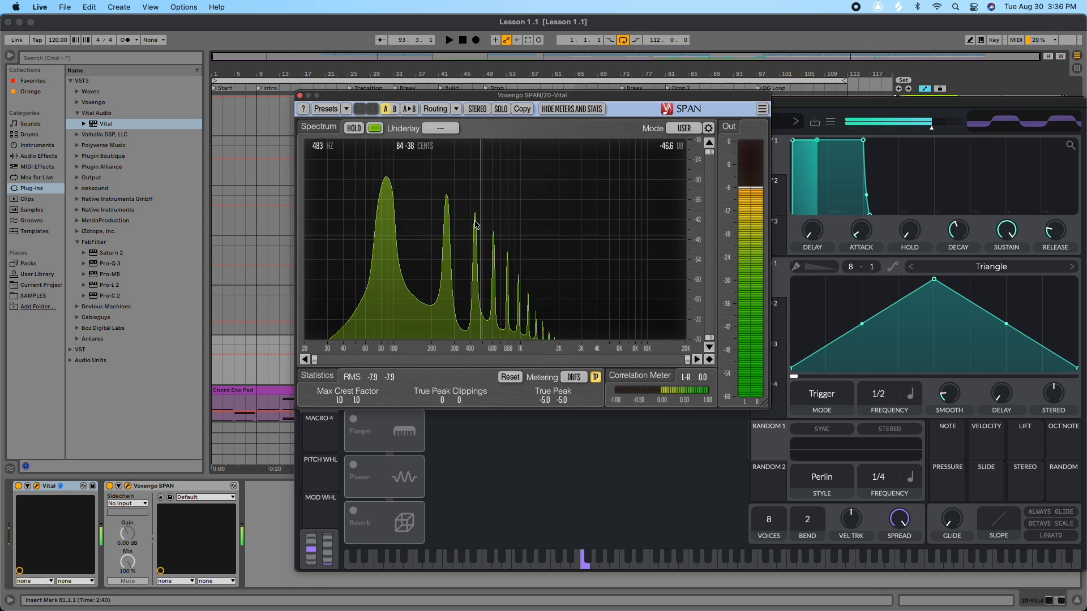
pyautogui.click(300, 96)
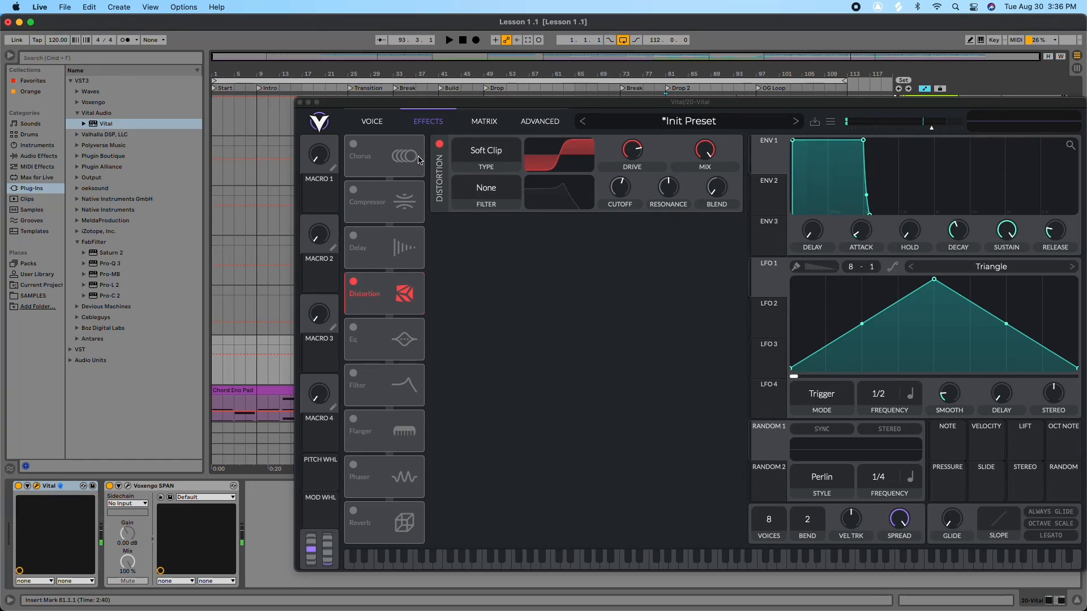
# Step: Turn off Vital's Distortion, delete the SPAN analyzer from the track, and return to the Master
pyautogui.click(439, 144)
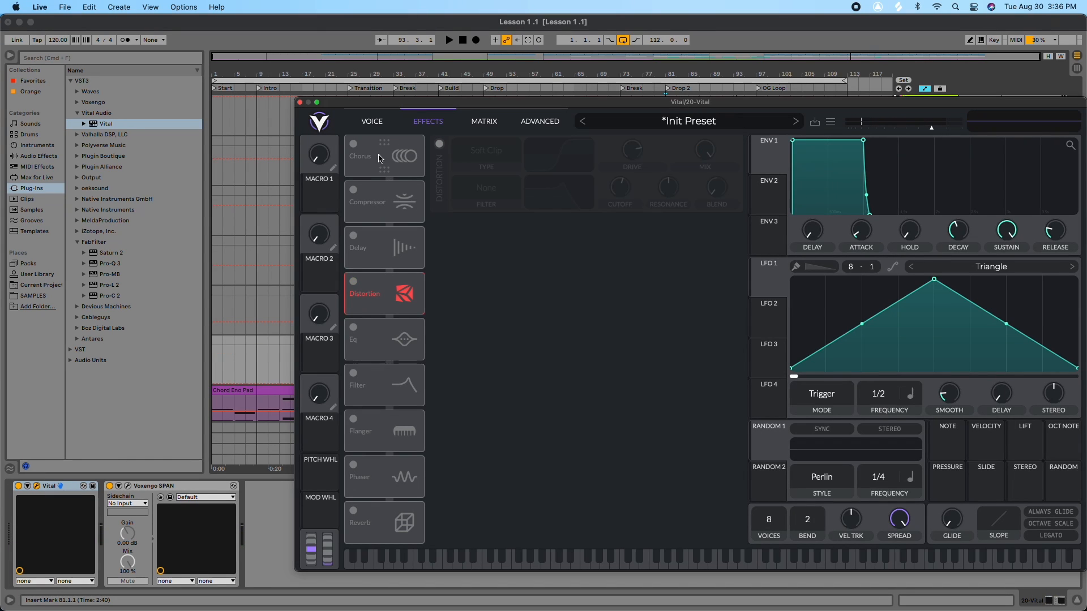
pyautogui.click(161, 487)
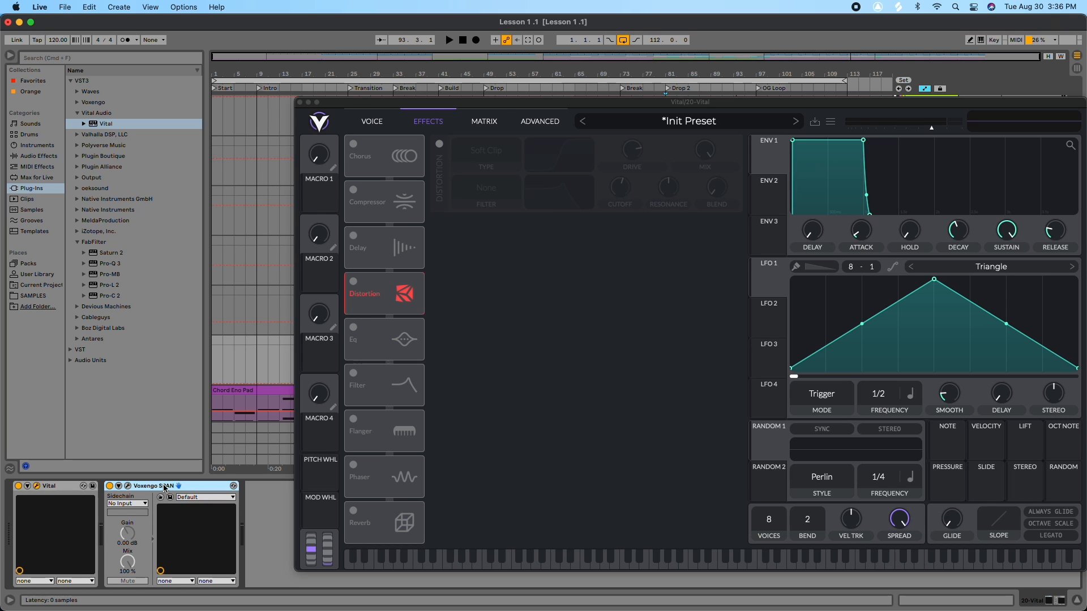
pyautogui.press('Delete')
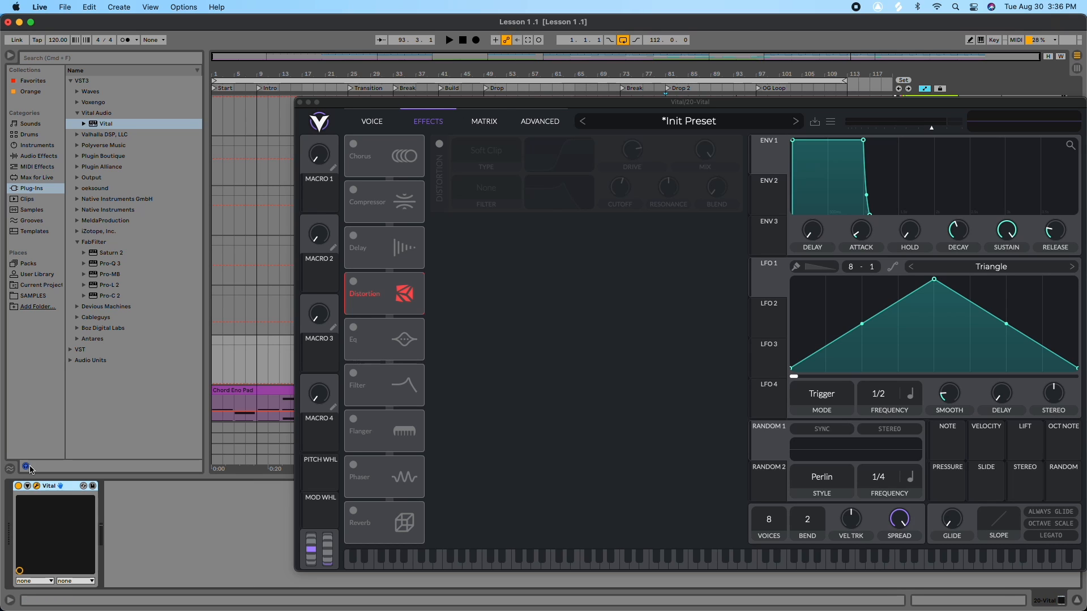
pyautogui.click(300, 102)
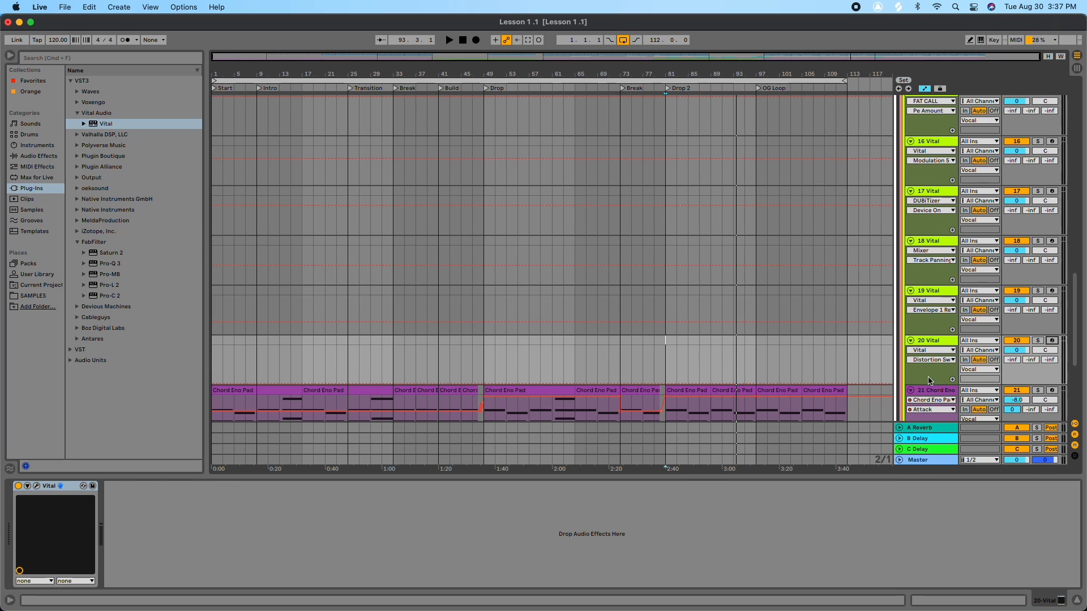
pyautogui.click(932, 460)
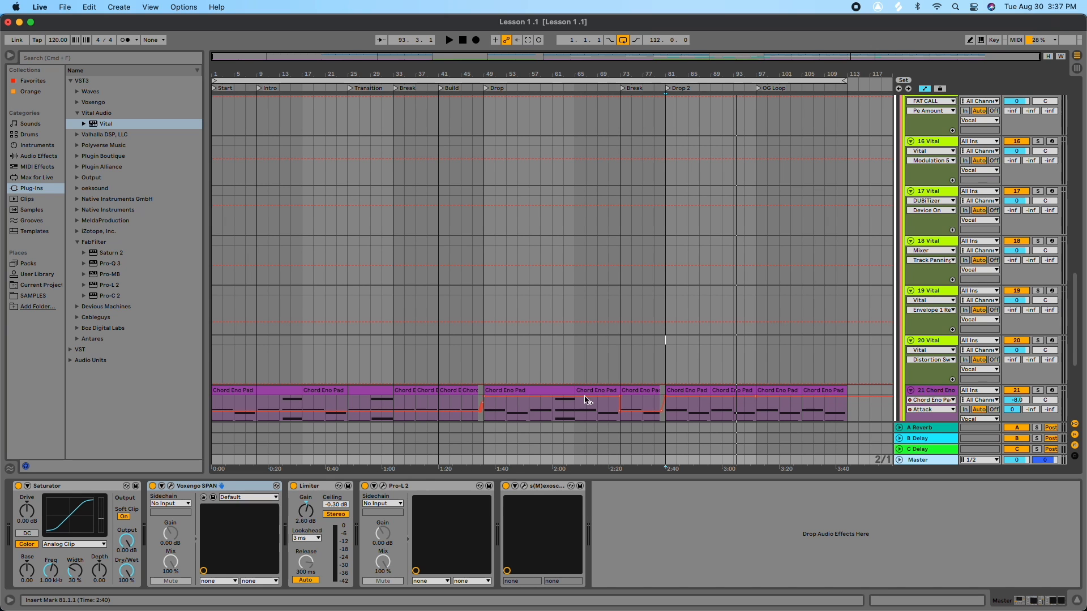
# Step: Review the device chains of the MUSIC group, the Drums and Bass group and the 7 SUB track
pyautogui.scroll(10, 854, 280)
pyautogui.scroll(5, 857, 298)
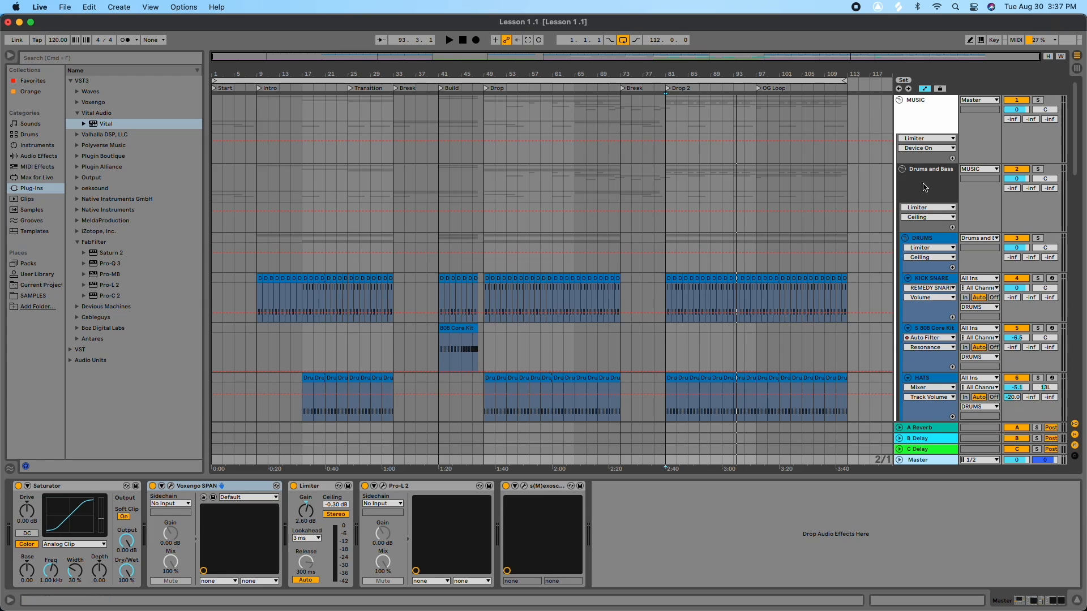
pyautogui.click(923, 172)
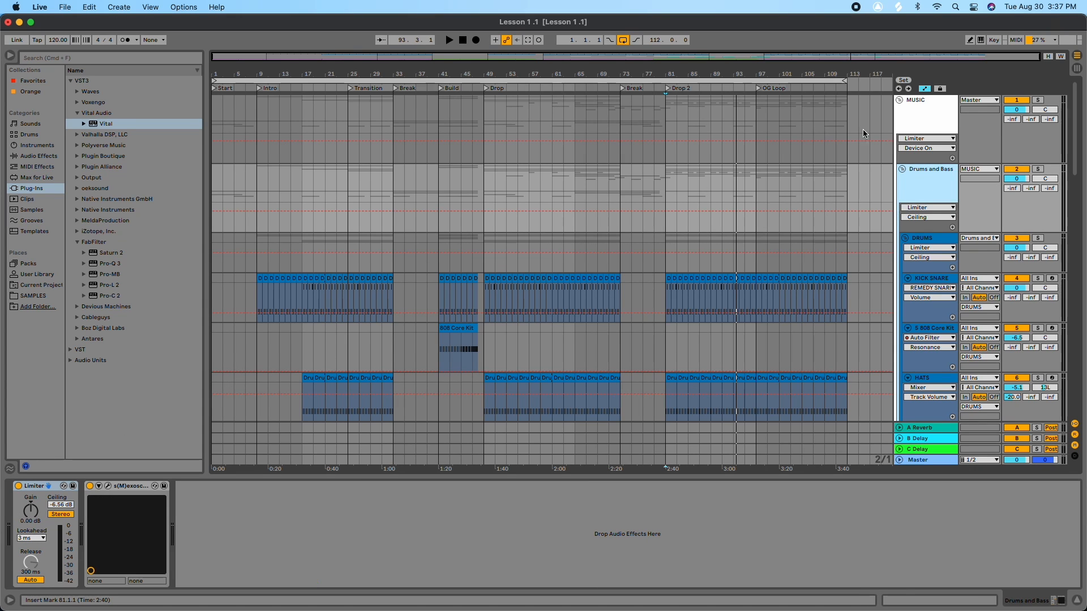
pyautogui.click(923, 129)
pyautogui.click(930, 193)
pyautogui.scroll(-5, 930, 192)
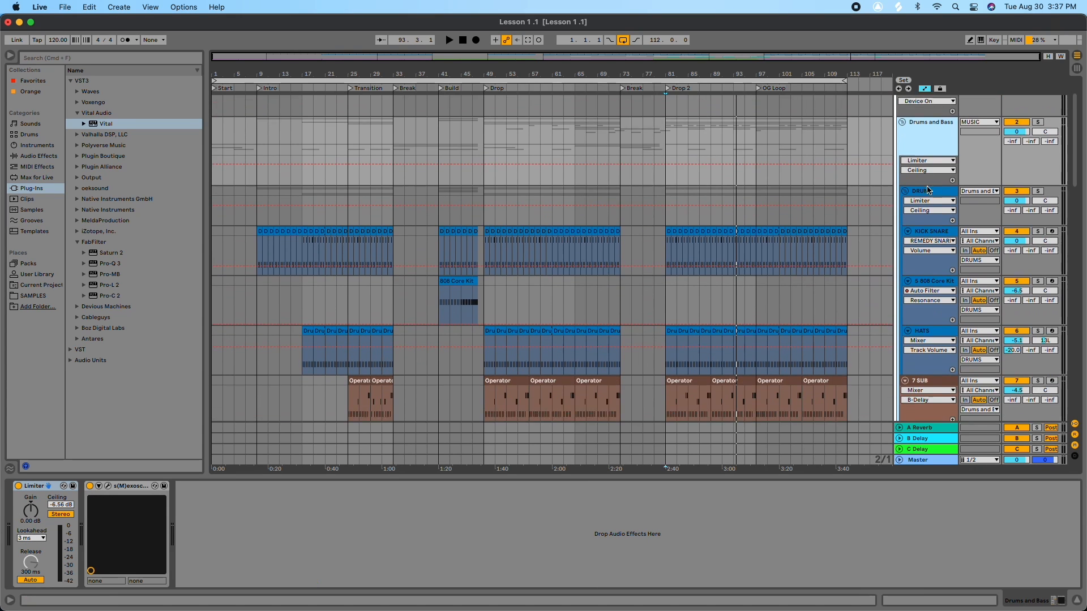
pyautogui.click(942, 249)
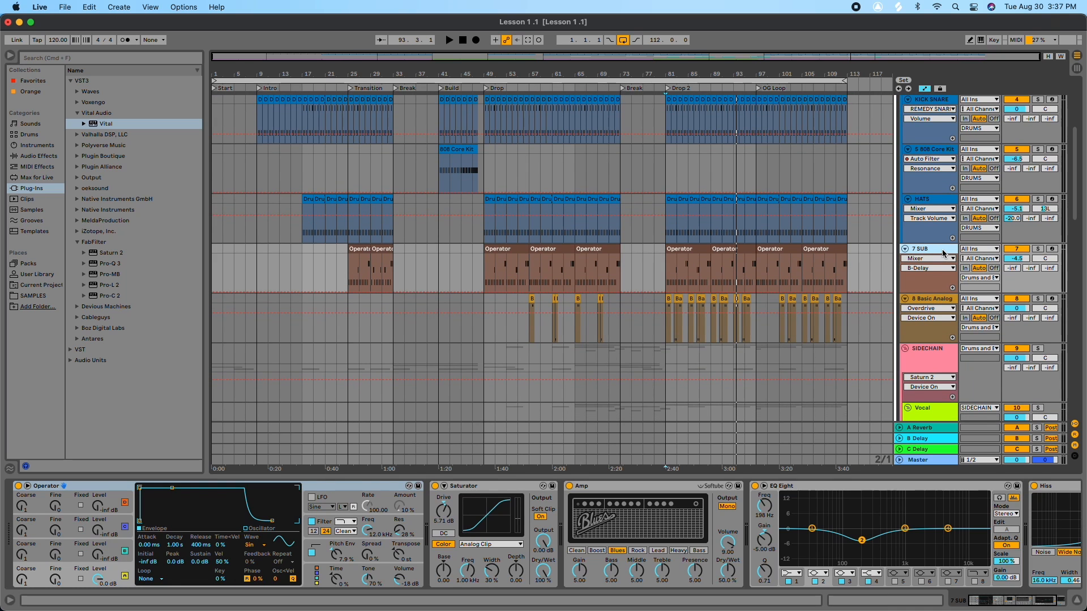
# Step: Inspect the SIDECHAIN track's device chain, then go back to the Master track's devices
pyautogui.scroll(-2, 942, 249)
pyautogui.scroll(-6, 944, 247)
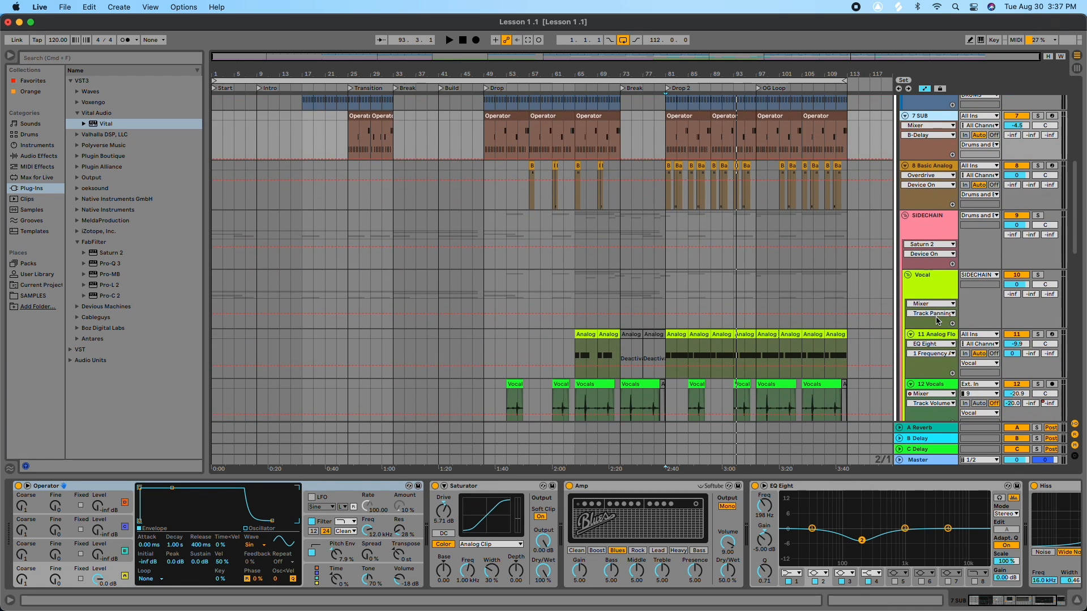
pyautogui.click(919, 226)
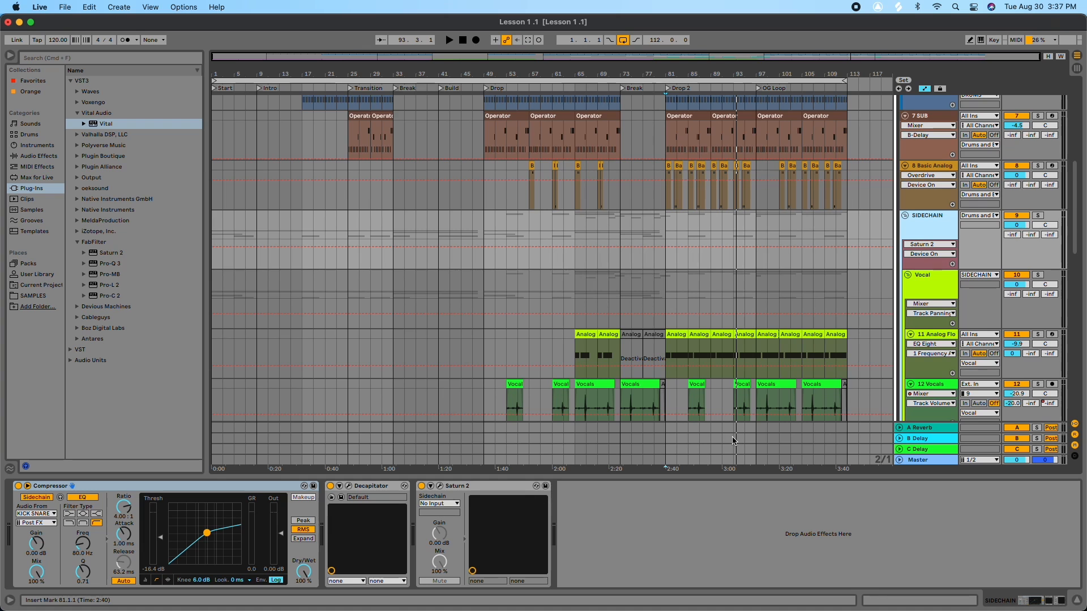
pyautogui.scroll(15, 735, 437)
pyautogui.scroll(-10, 732, 442)
pyautogui.scroll(-15, 732, 442)
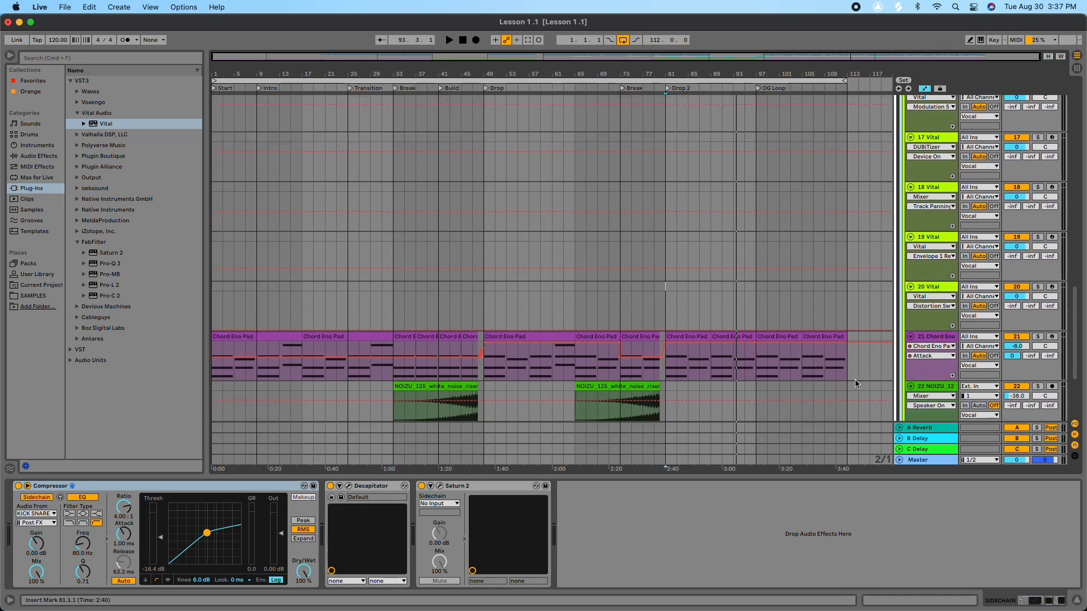
pyautogui.click(925, 456)
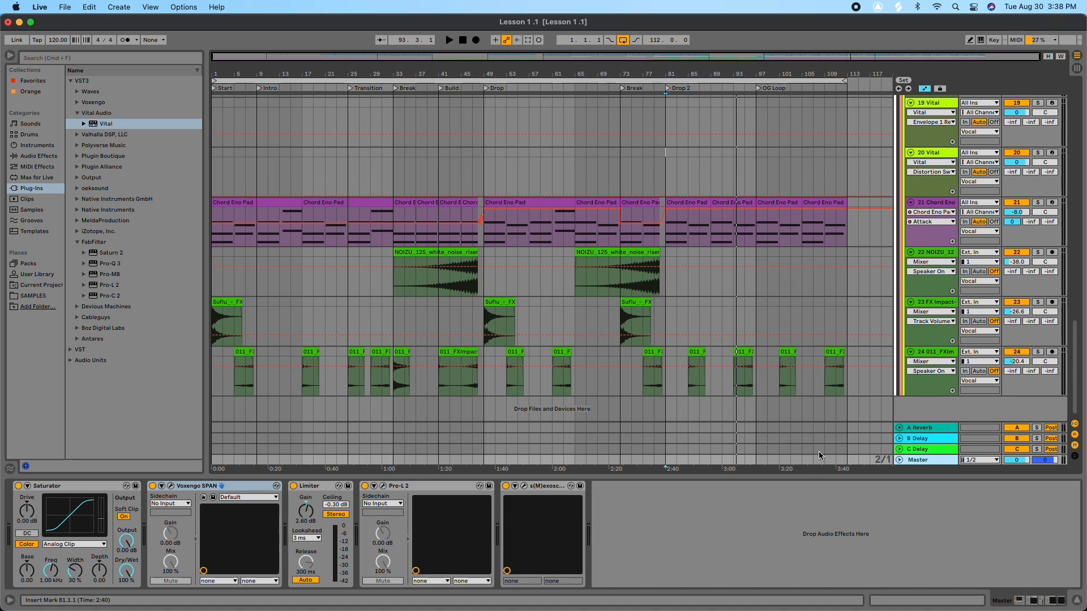
# Step: Scroll up the track list and select the Vocal group to view its device chain
pyautogui.scroll(5, 861, 326)
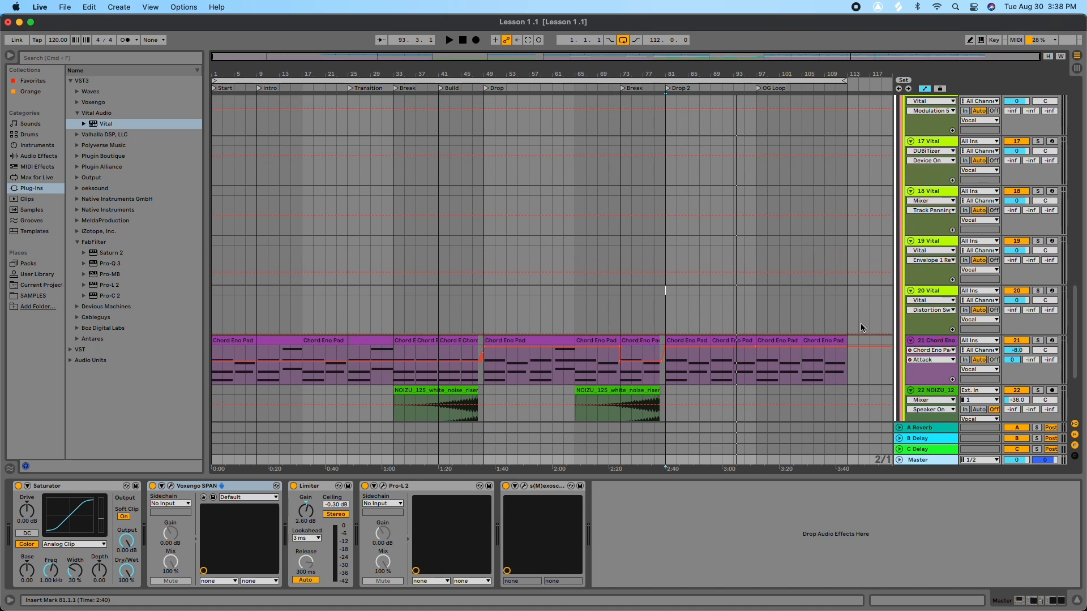
pyautogui.scroll(12, 859, 324)
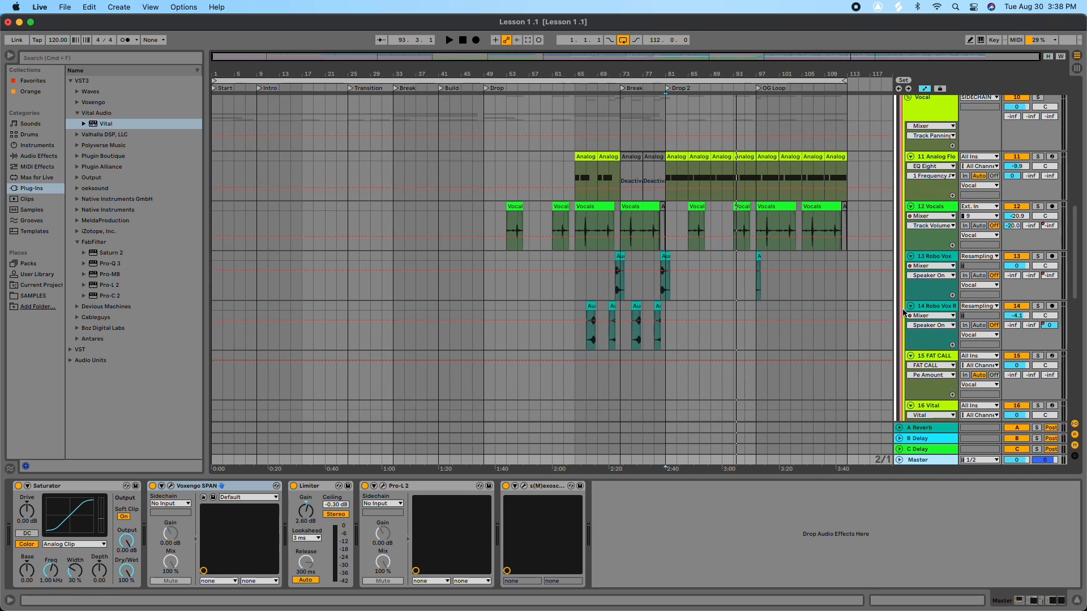
pyautogui.scroll(5, 912, 290)
pyautogui.click(922, 260)
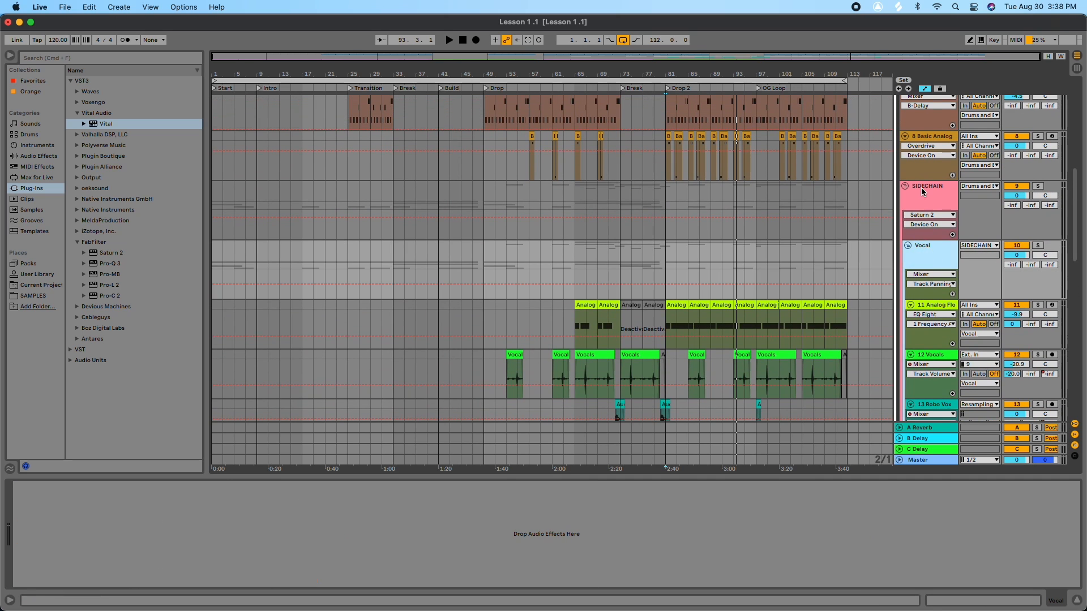
# Step: Review the device chains of the DRUMS, Drums and Bass, and MUSIC group tracks
pyautogui.scroll(12, 905, 238)
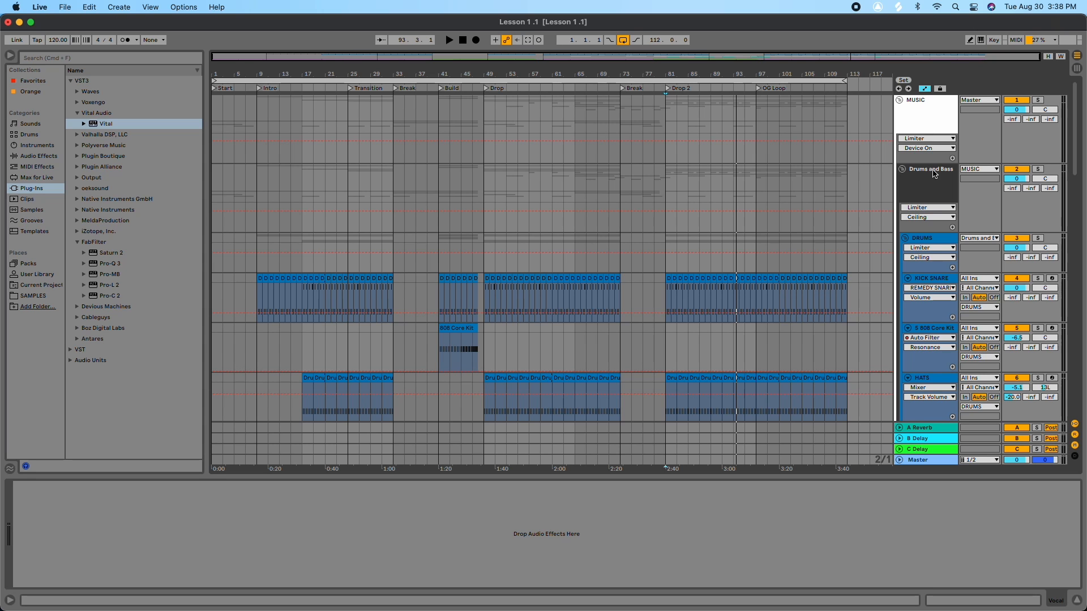
pyautogui.click(926, 247)
pyautogui.scroll(-1, 927, 238)
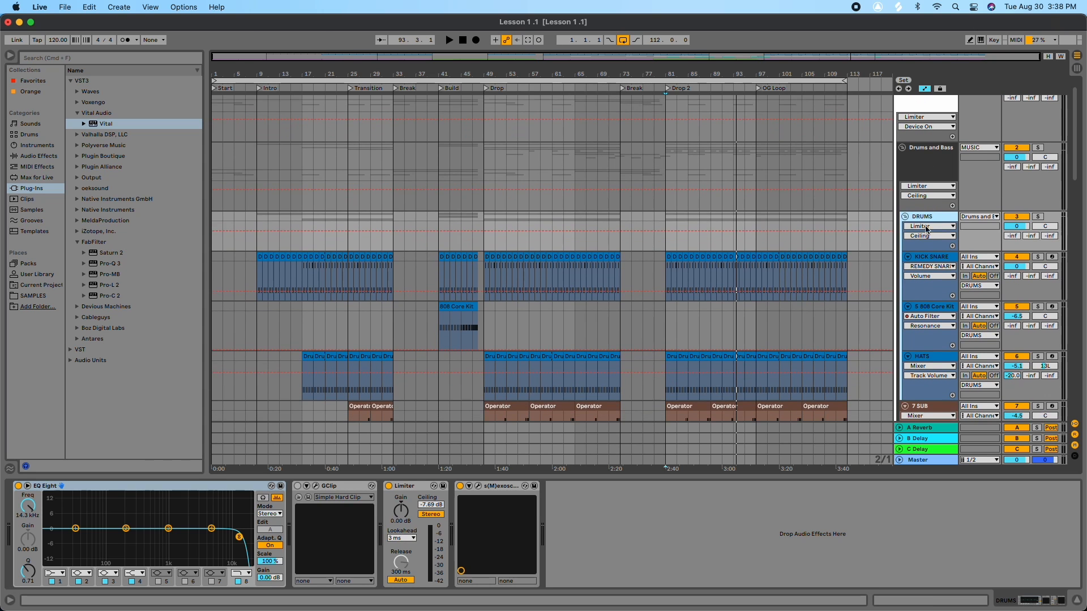
pyautogui.click(926, 175)
pyautogui.scroll(1, 925, 171)
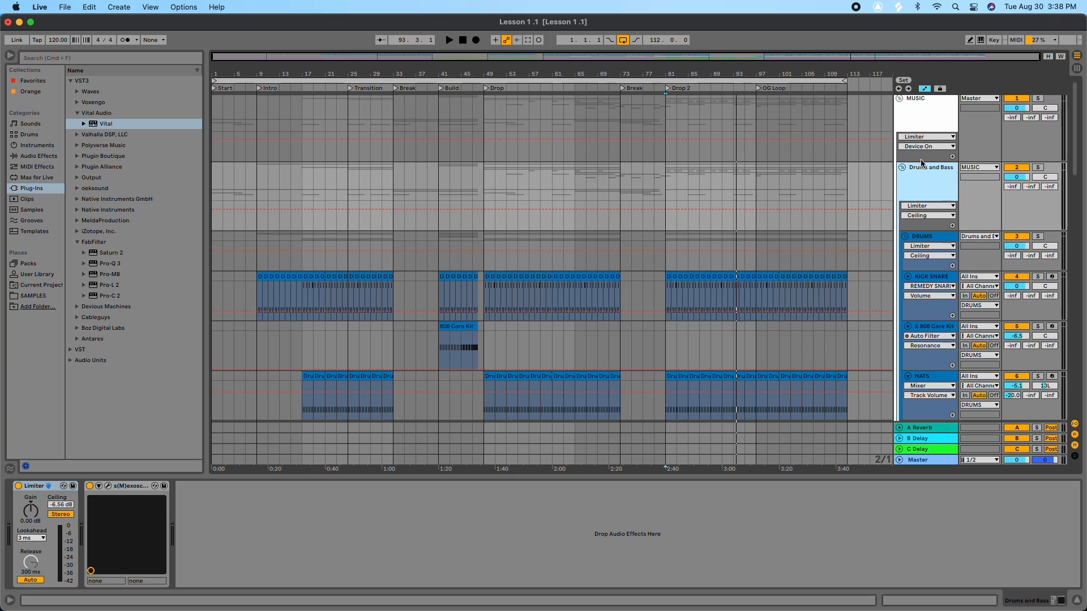
pyautogui.click(924, 126)
# Step: Select the SIDECHAIN track again to view its compressor chain, then scroll through the remaining tracks
pyautogui.scroll(-14, 924, 125)
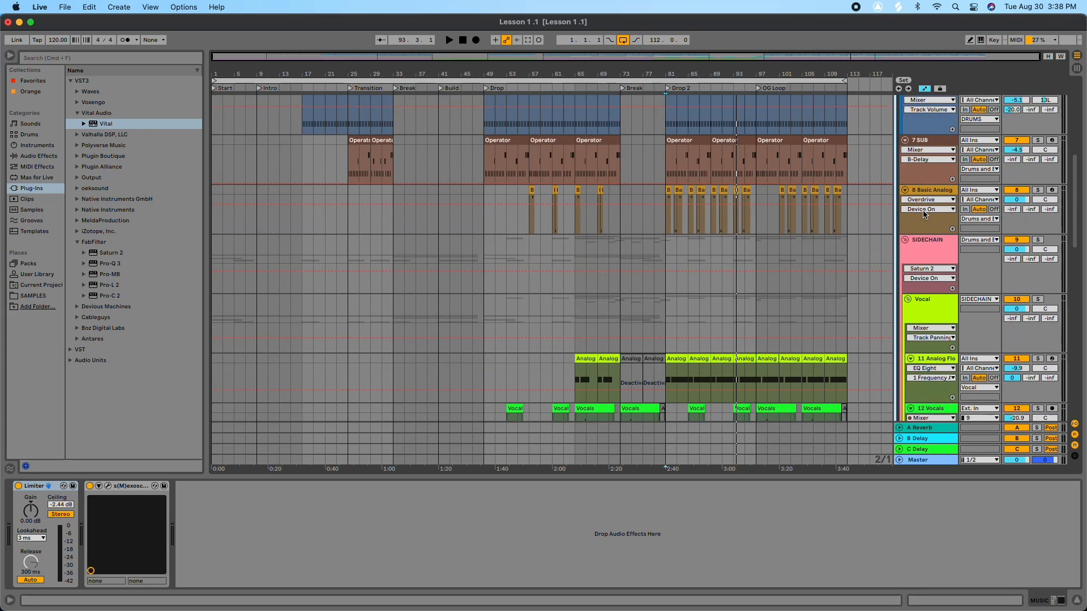
pyautogui.scroll(-4, 923, 211)
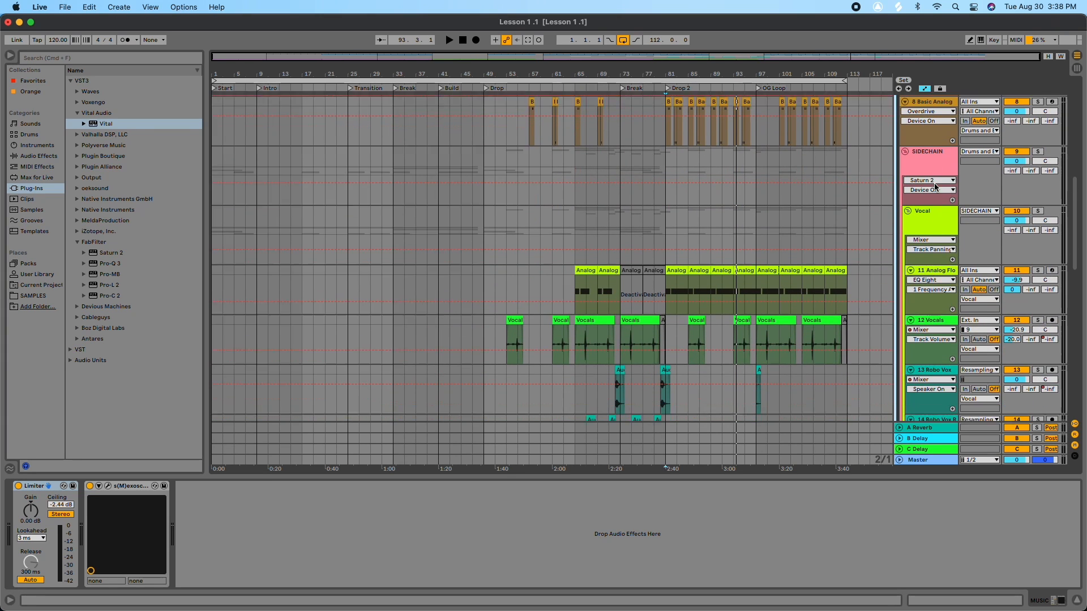
pyautogui.click(931, 152)
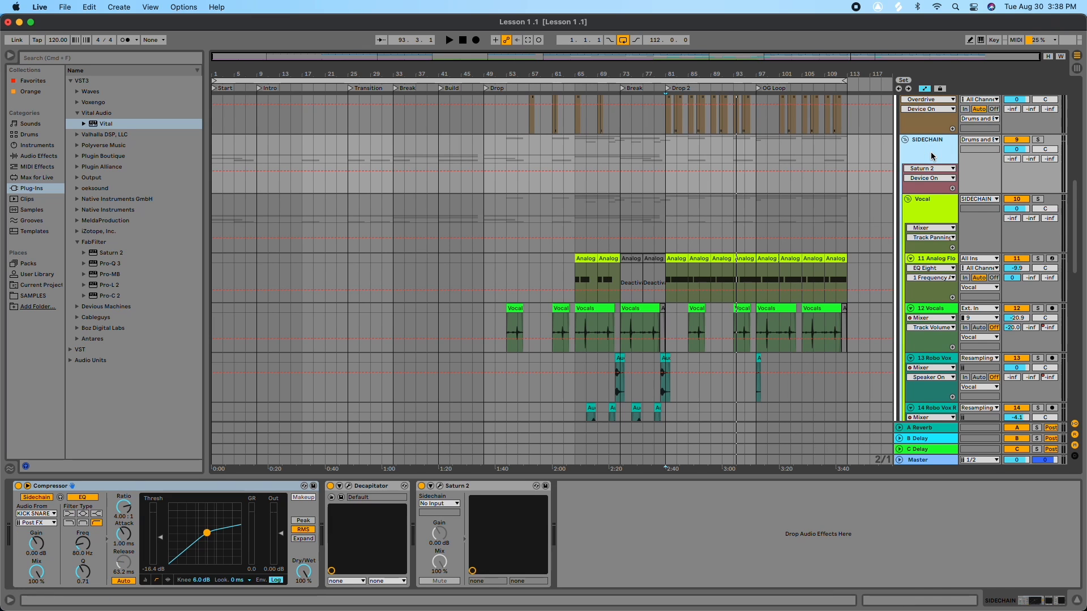
pyautogui.scroll(-1, 929, 187)
pyautogui.scroll(1, 928, 187)
pyautogui.scroll(-15, 937, 198)
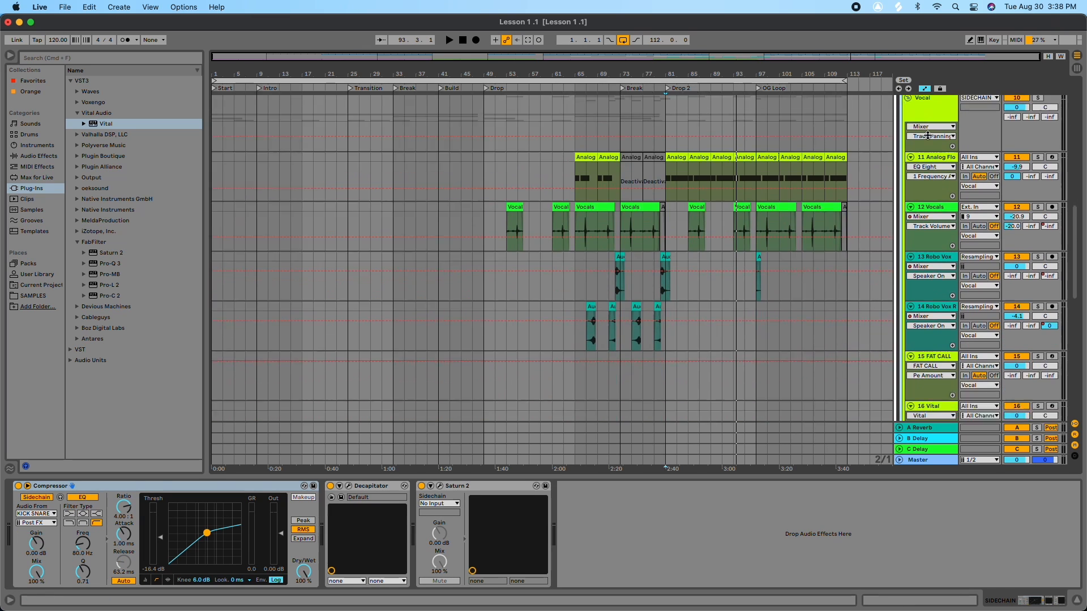
pyautogui.scroll(20, 940, 339)
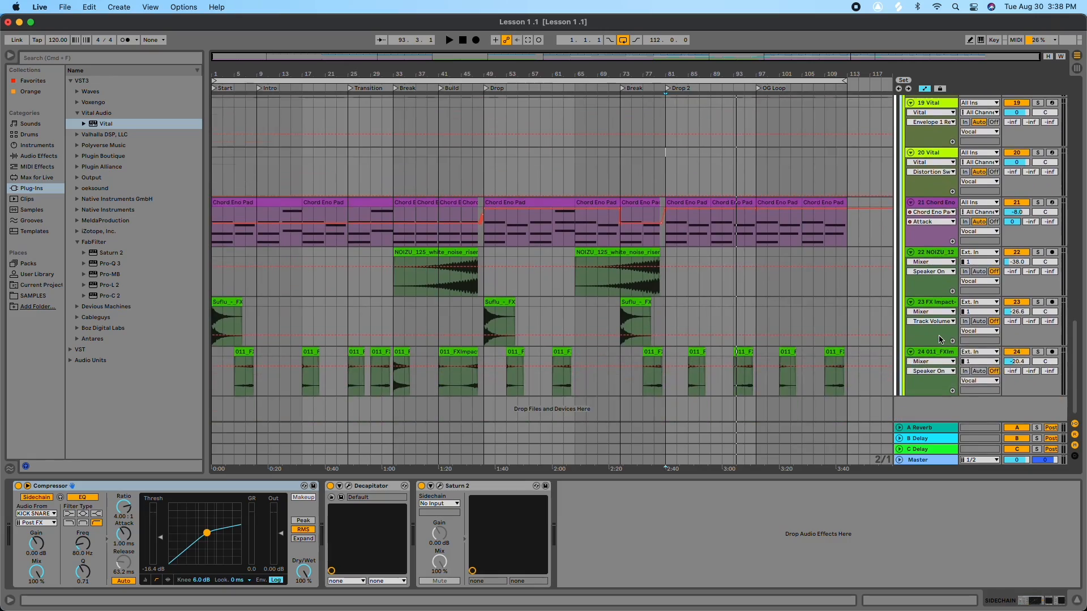